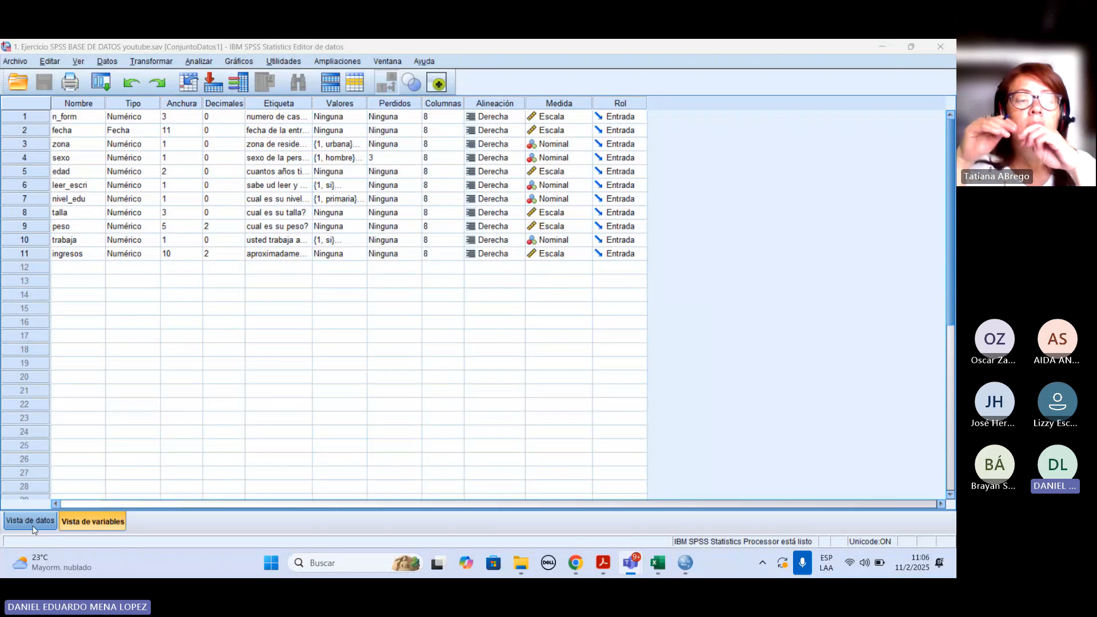
Step: Review the data records through case 50 and return to the variable definitions
click(31, 522)
scroll(82, 467, down, 5)
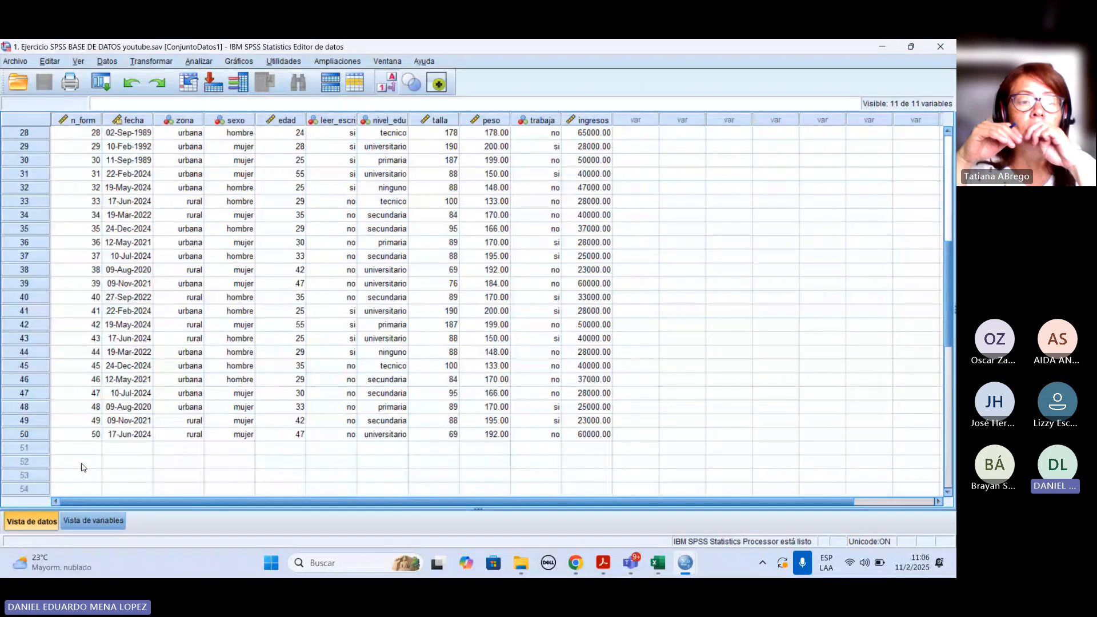
click(24, 435)
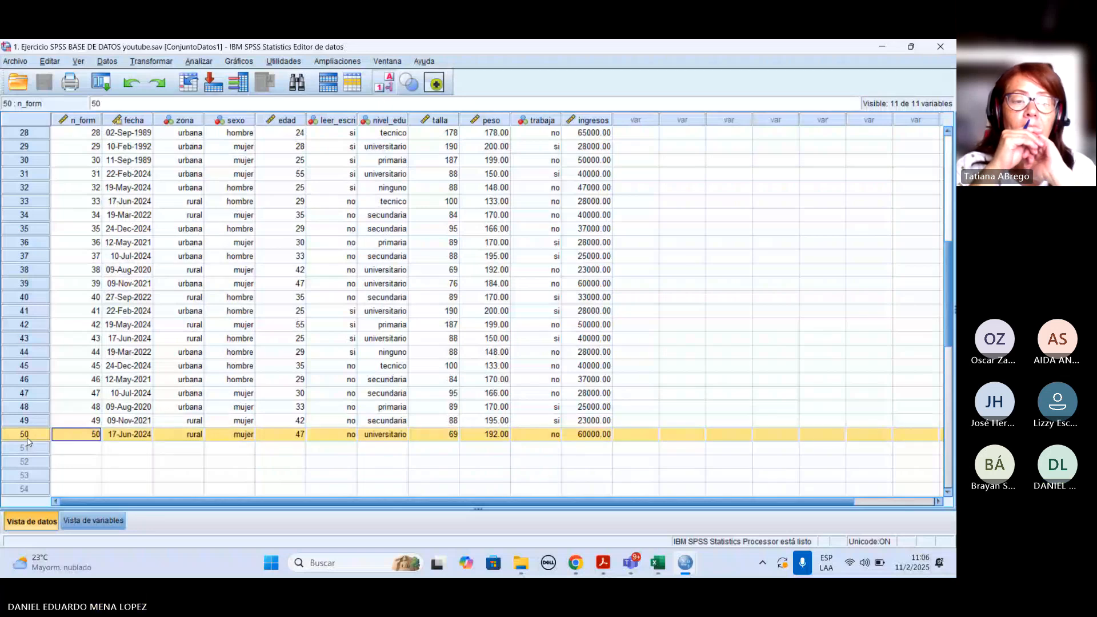
scroll(140, 426, up, 2)
scroll(140, 426, up, 7)
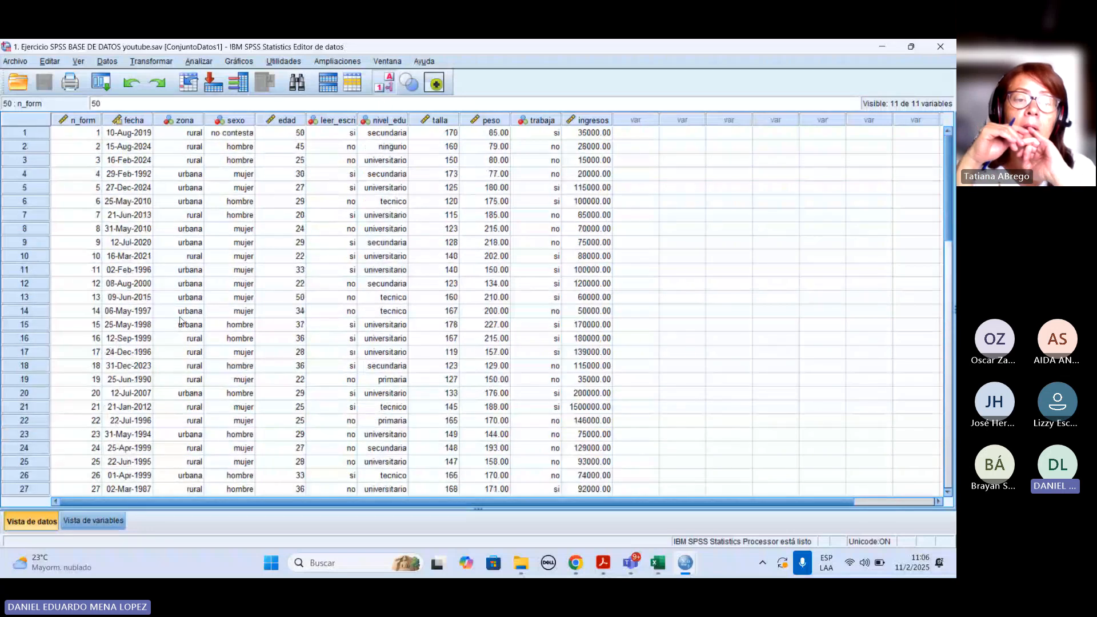
click(93, 521)
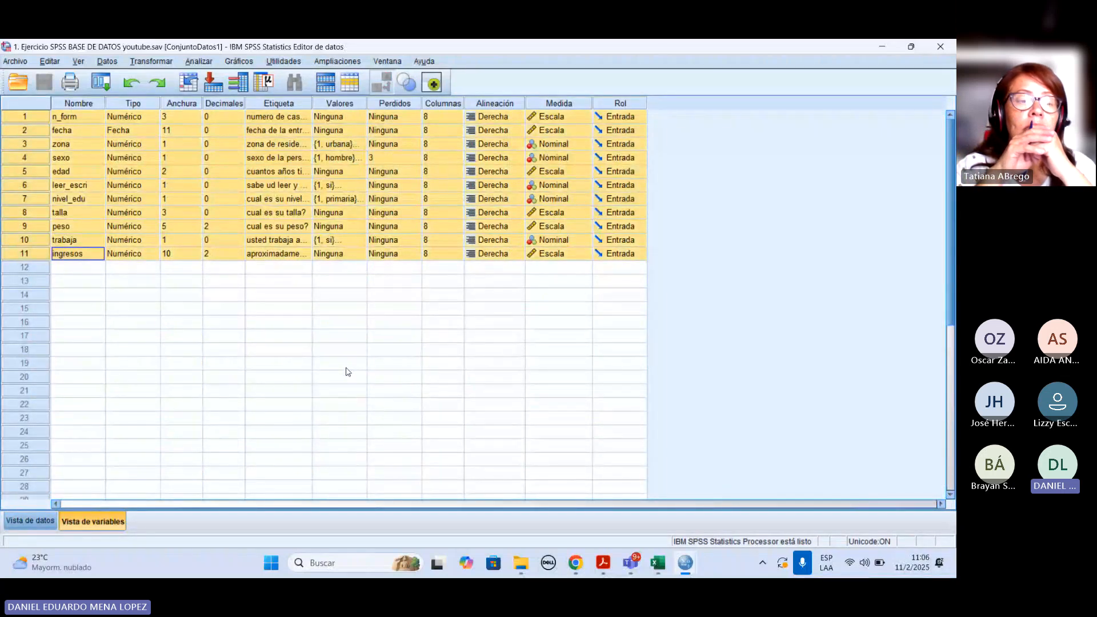
click(346, 366)
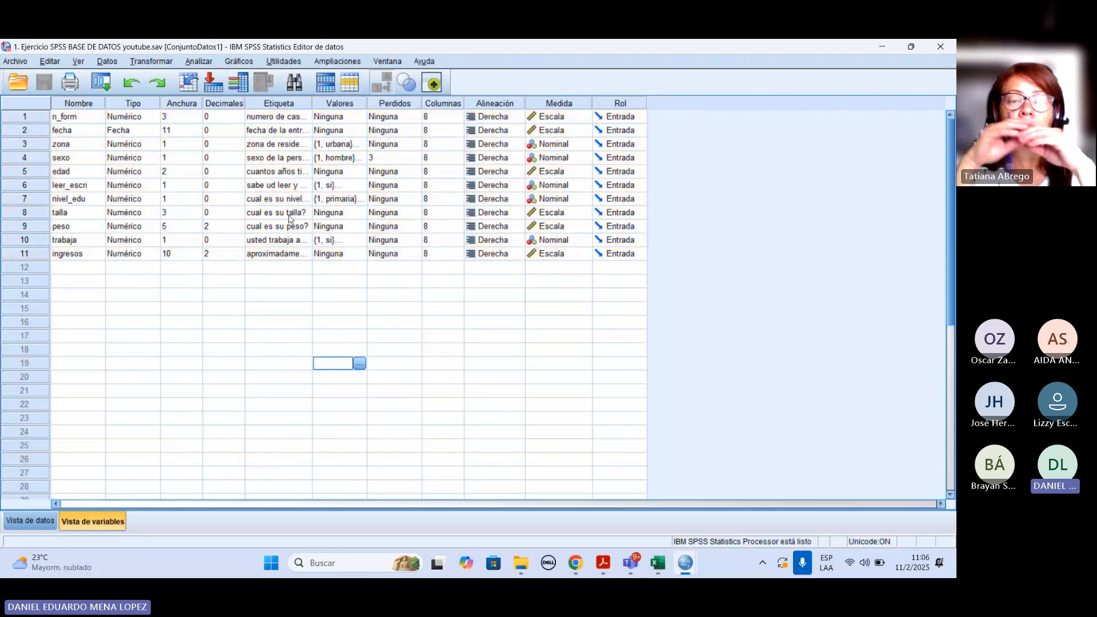
Step: Open the Frequencies analysis and show the source variables by name instead of by label
click(198, 62)
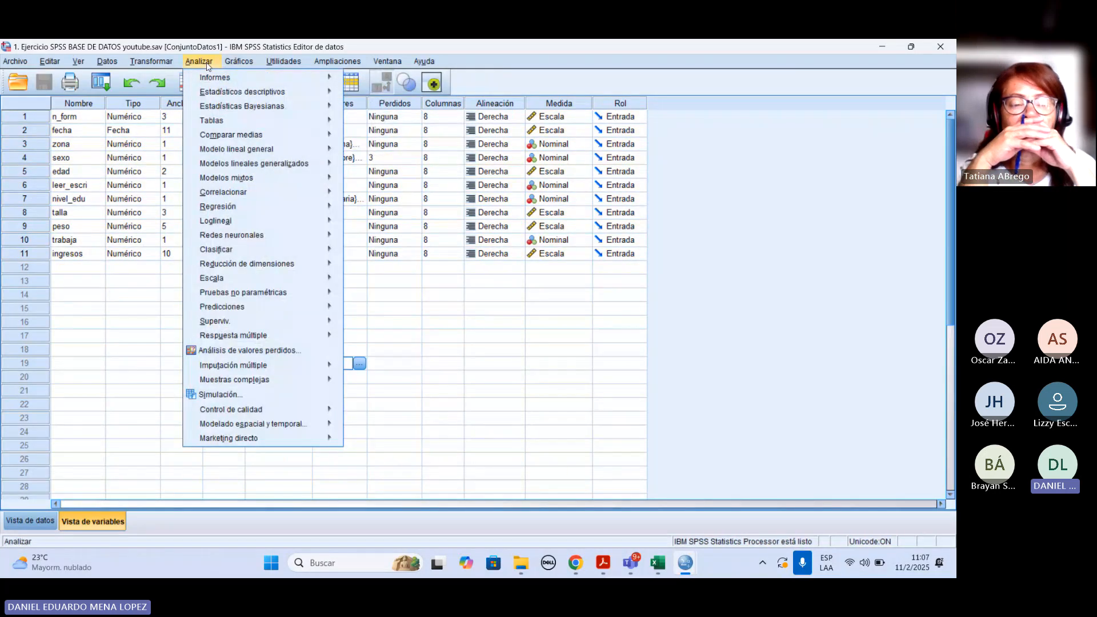
mouse_move(258, 92)
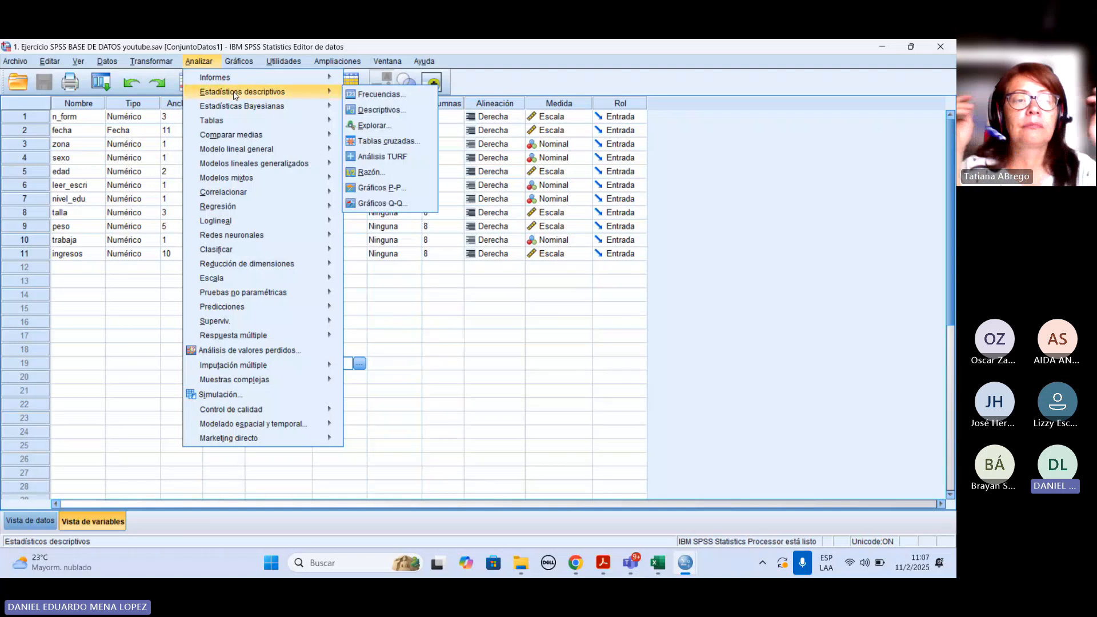
click(361, 95)
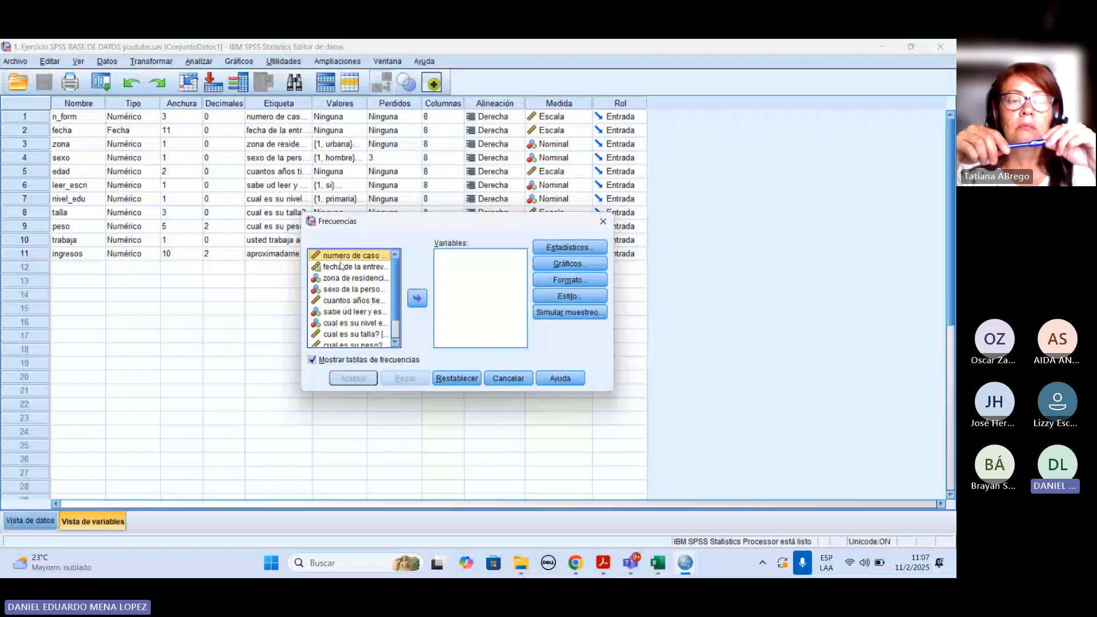
scroll(343, 266, down, 1)
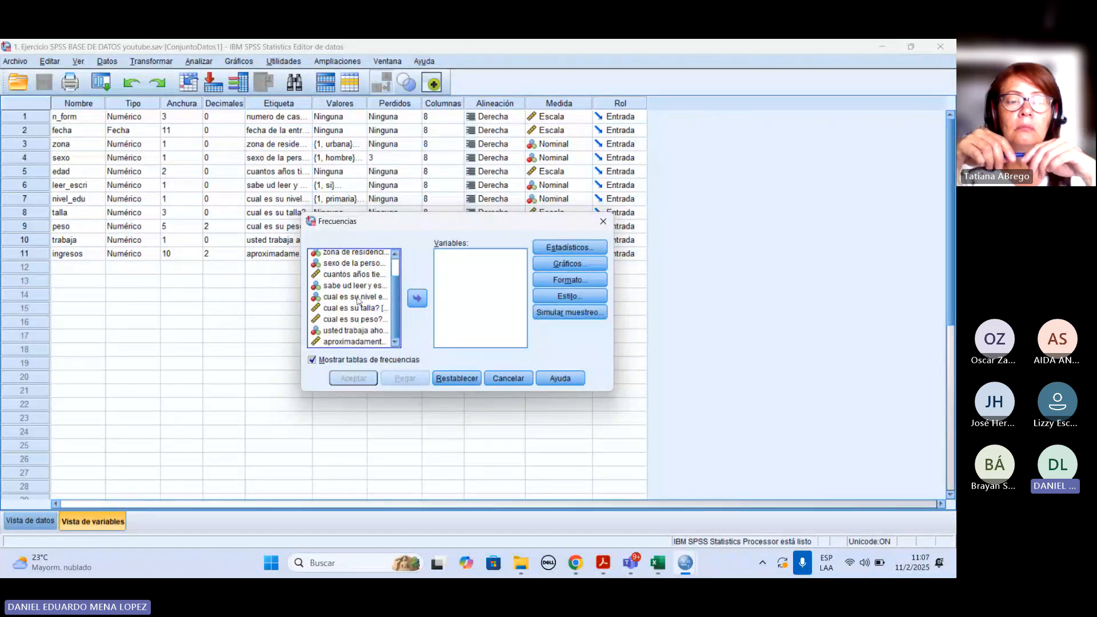
scroll(349, 286, up, 1)
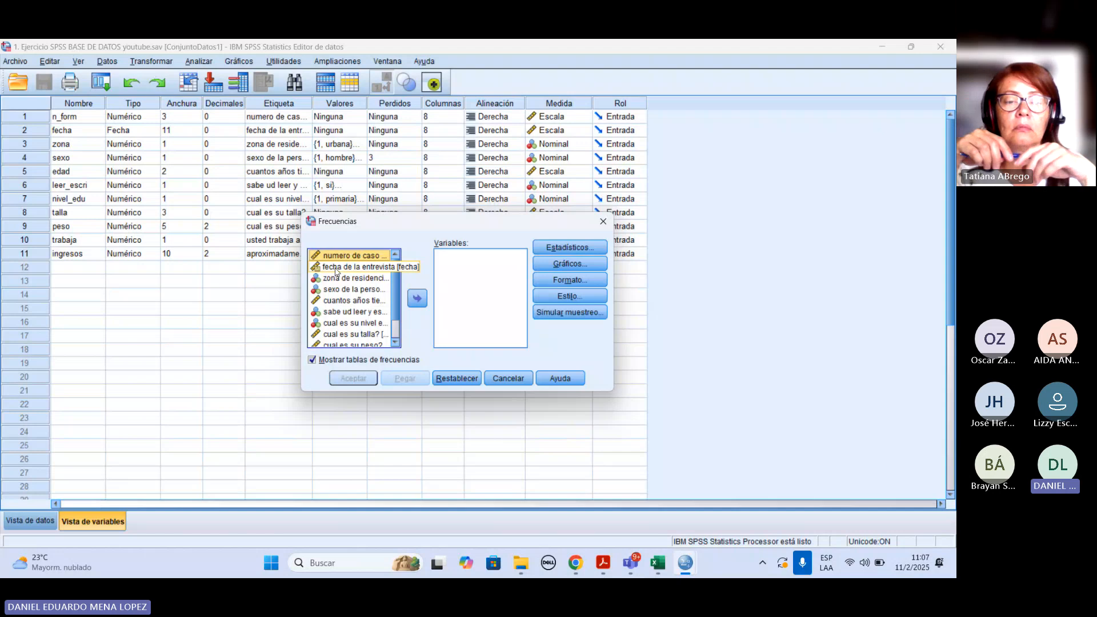
right_click(337, 271)
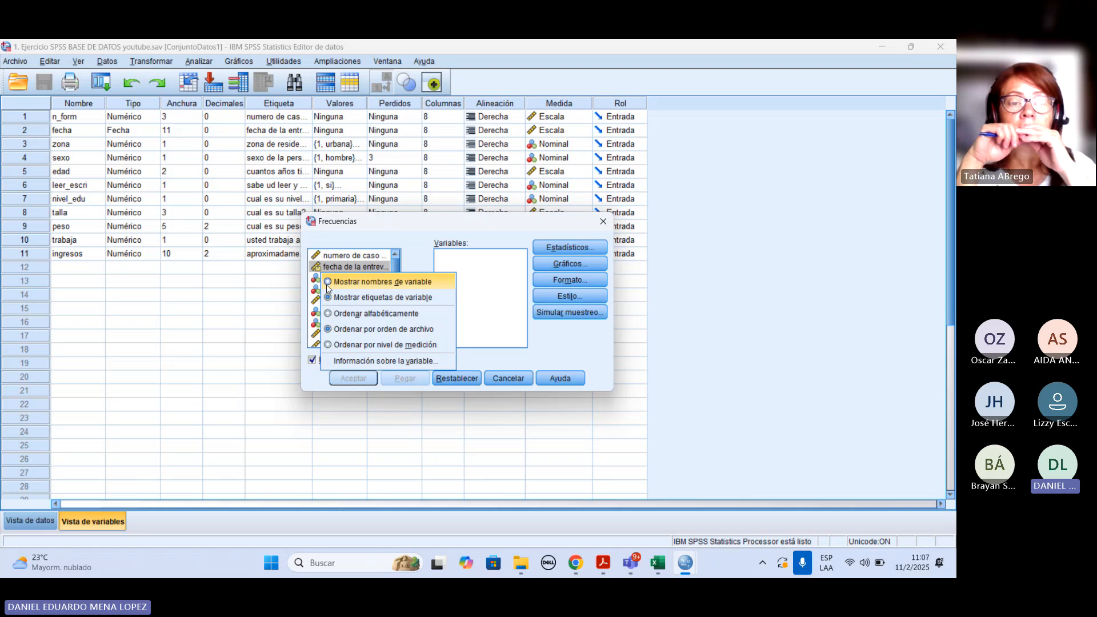
click(328, 289)
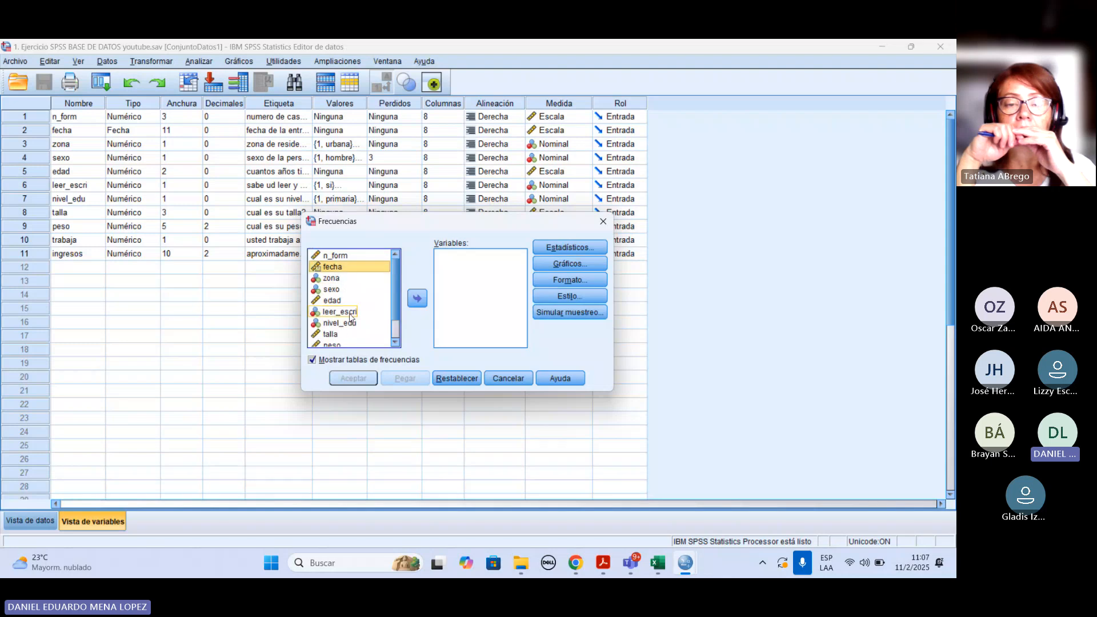
Step: Add zona and nivel_edu to the variables of the frequency analysis
scroll(351, 318, down, 1)
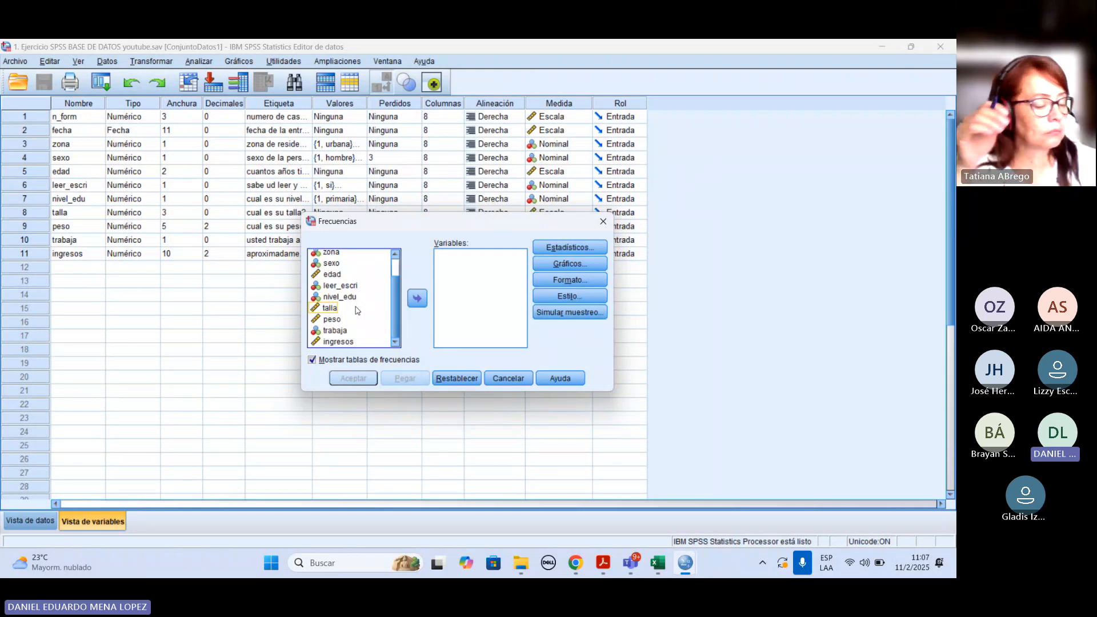
click(373, 284)
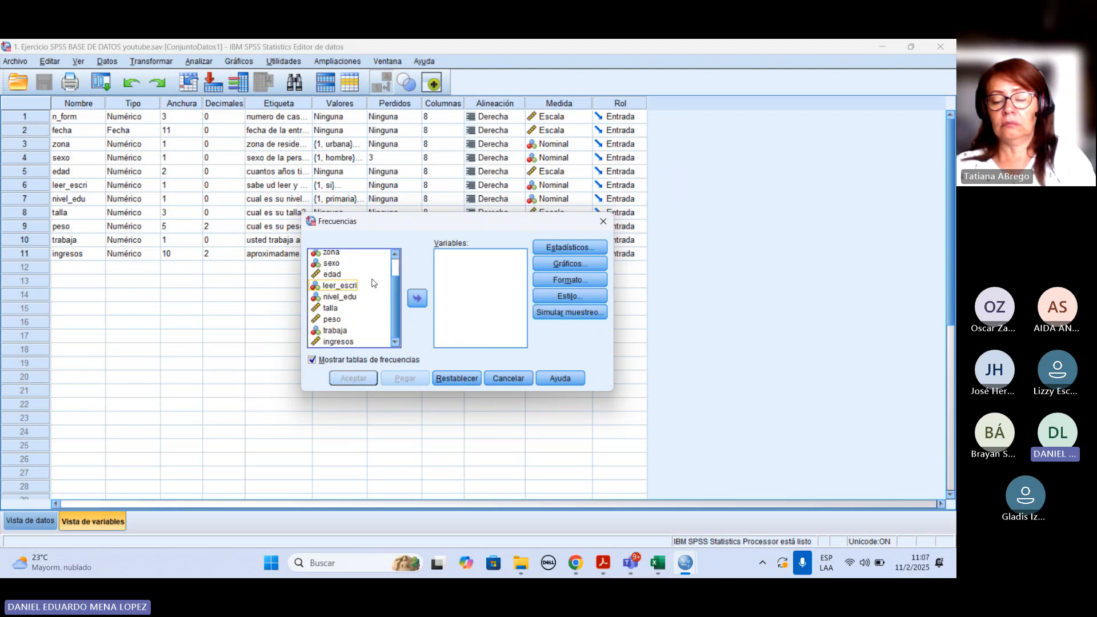
scroll(366, 285, up, 3)
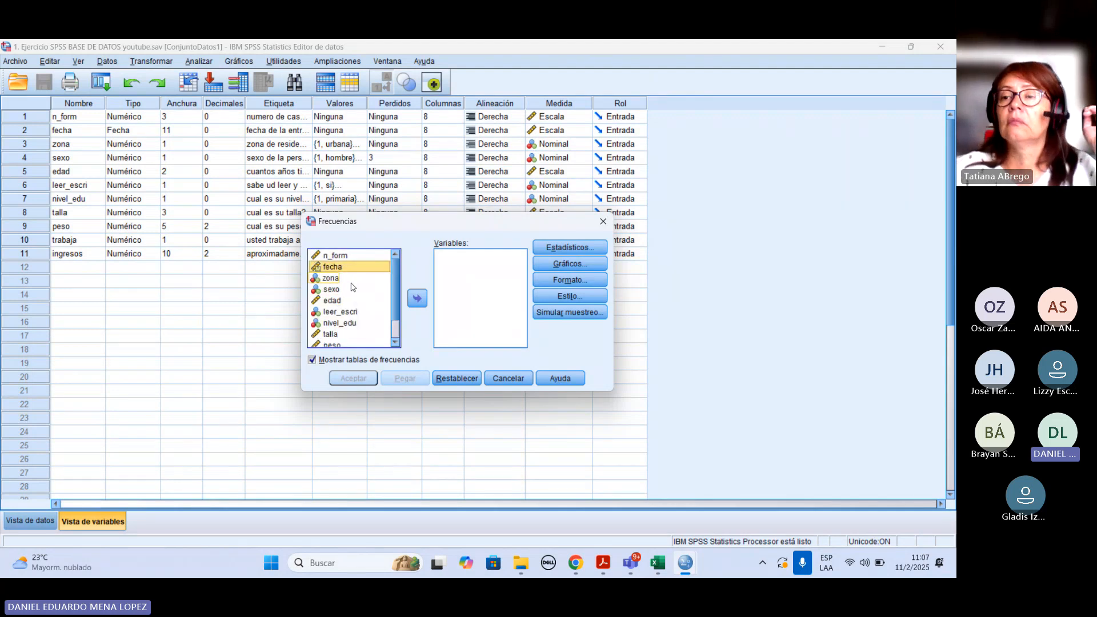
click(350, 280)
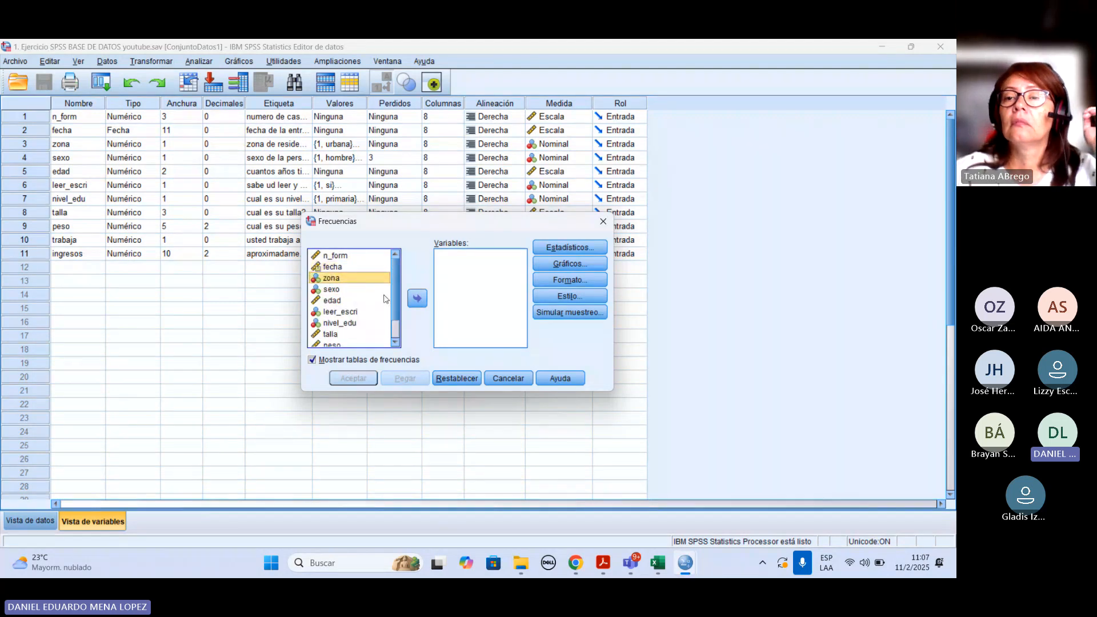
double_click(350, 280)
scroll(368, 291, down, 1)
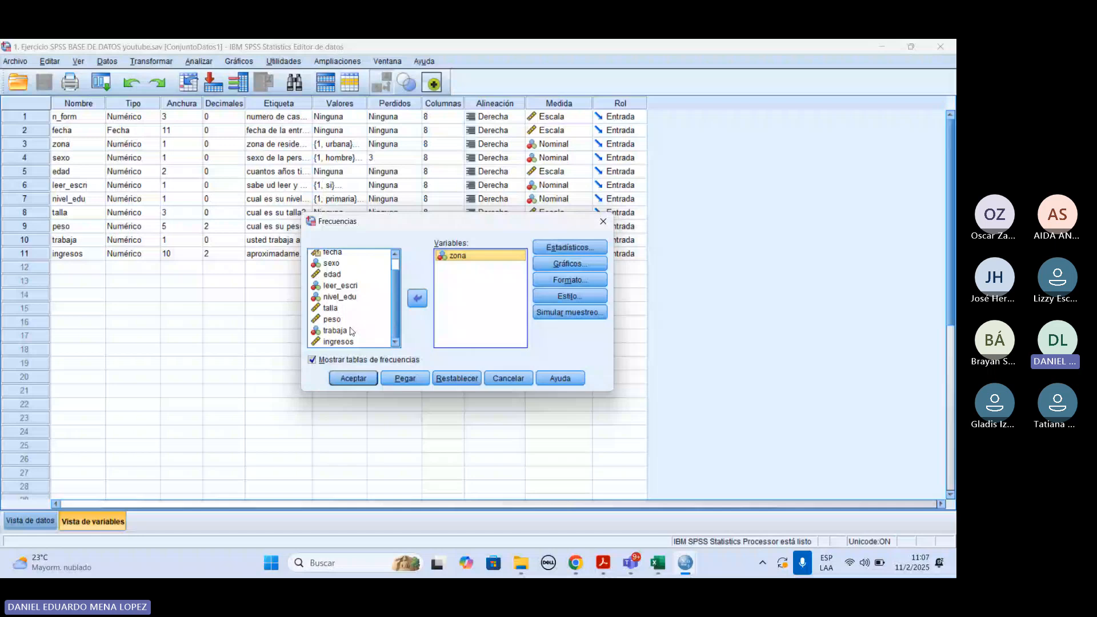
double_click(359, 298)
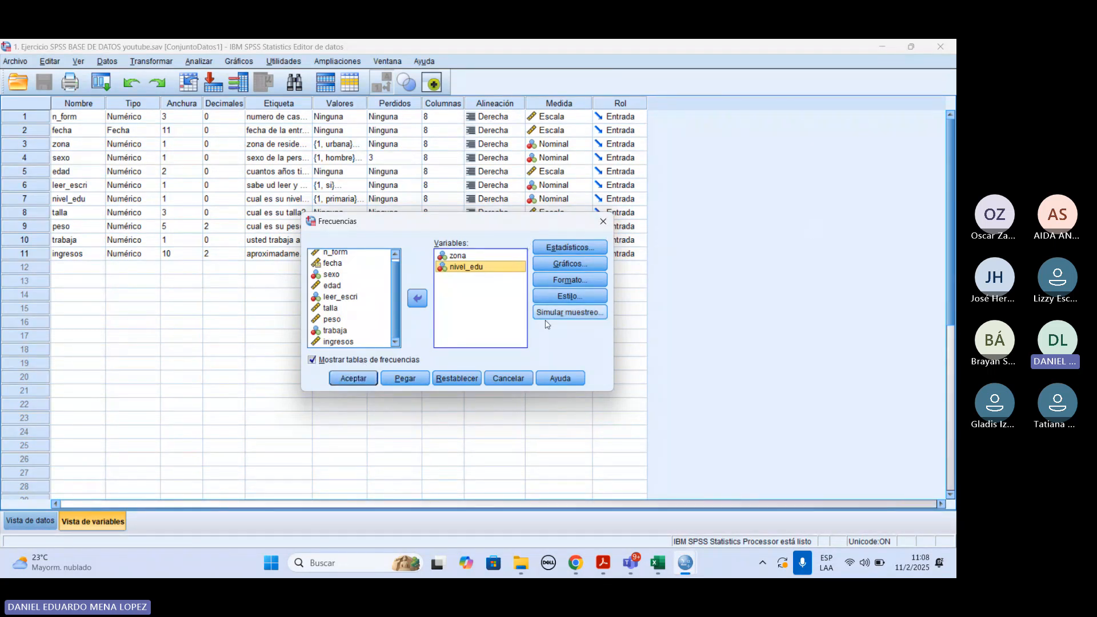
Step: Include the mean, median and mode in the statistics and run the frequency analysis for zona and nivel_edu
click(543, 251)
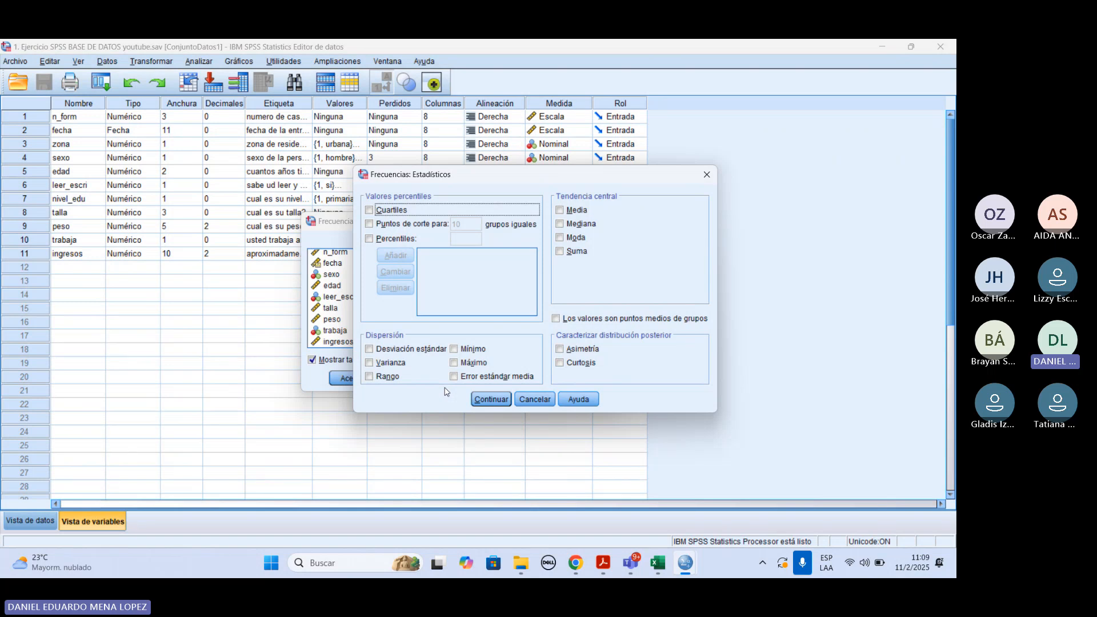
click(562, 210)
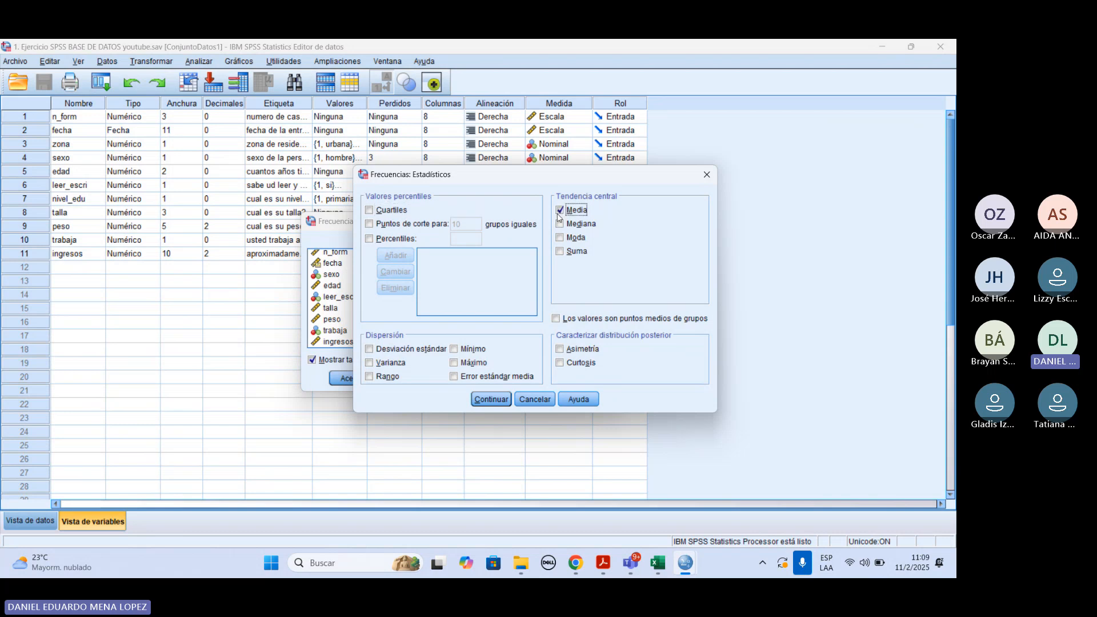
click(561, 225)
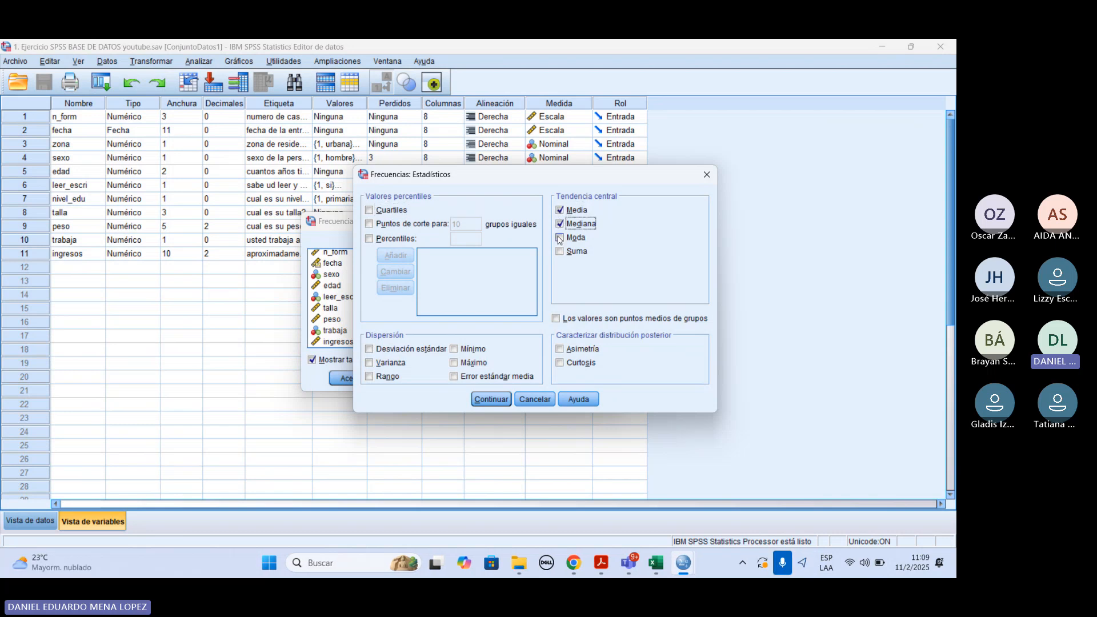
click(560, 239)
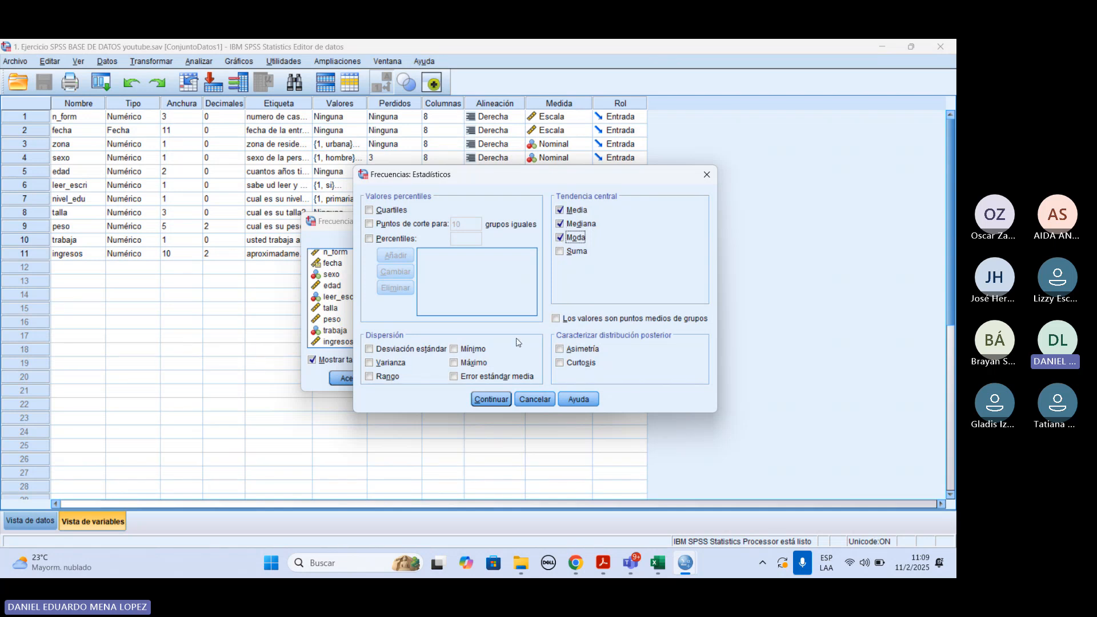
click(493, 400)
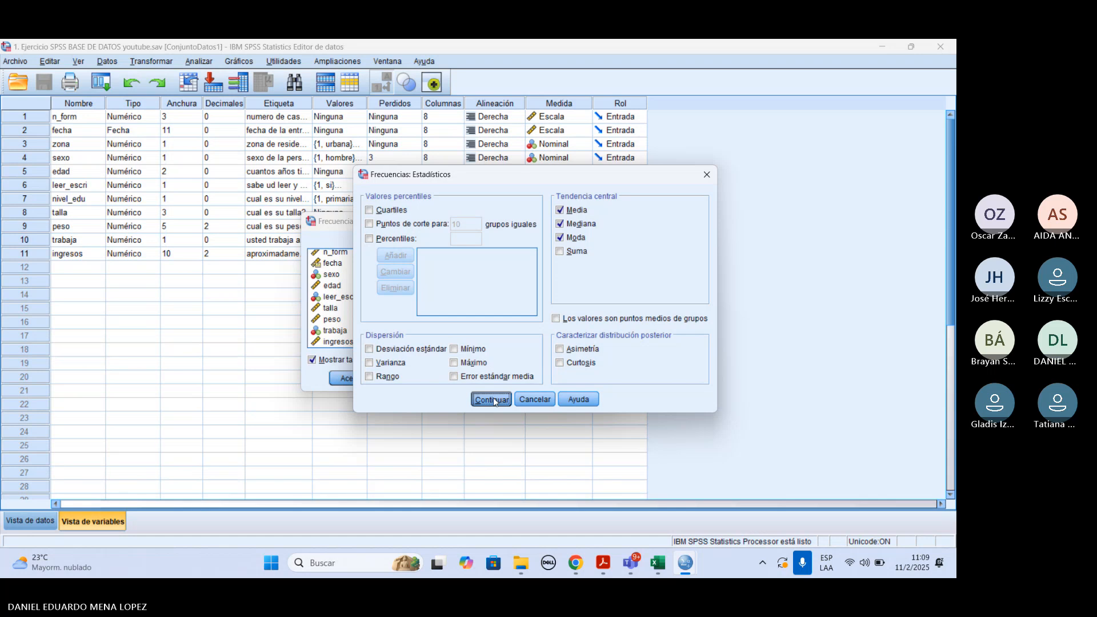
click(353, 378)
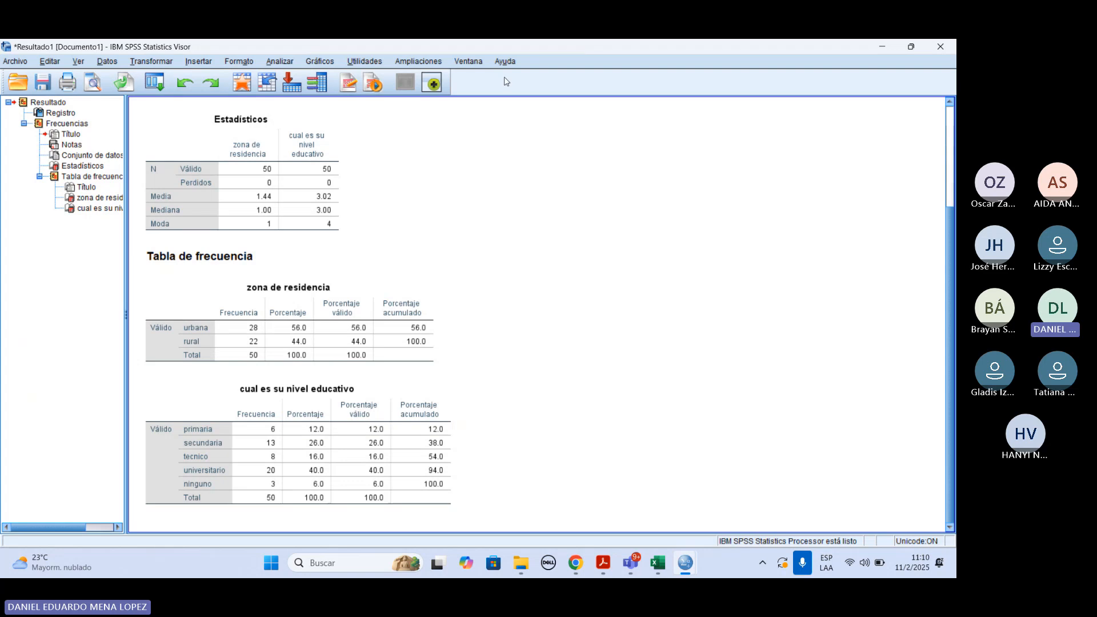
click(306, 178)
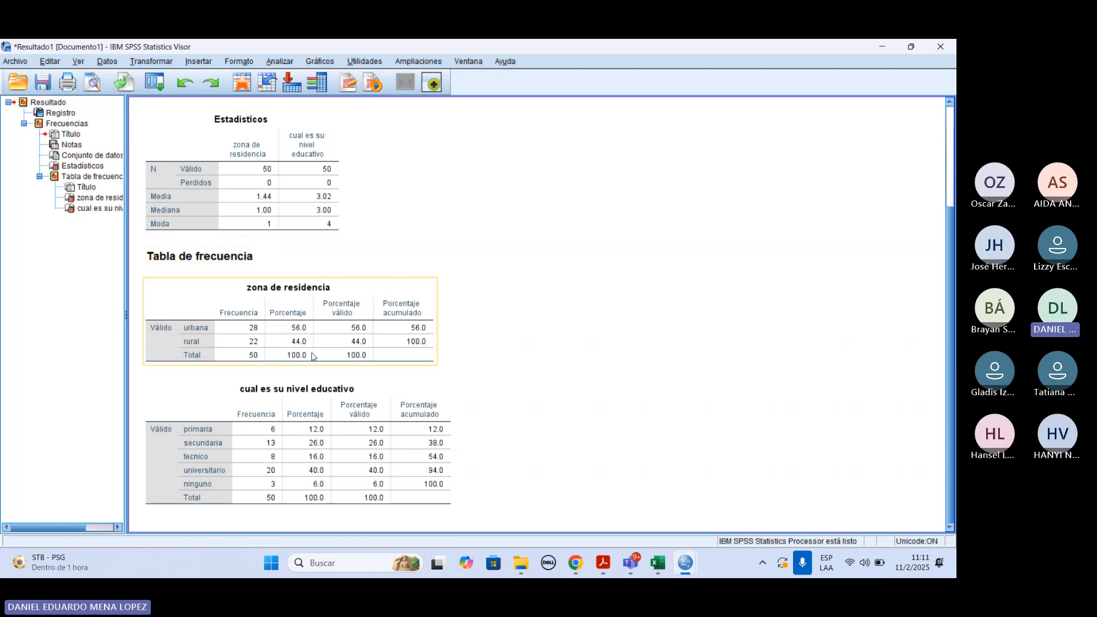
Step: Recall the Frequencies analysis, reset it to its defaults and show the source variables by name
click(158, 86)
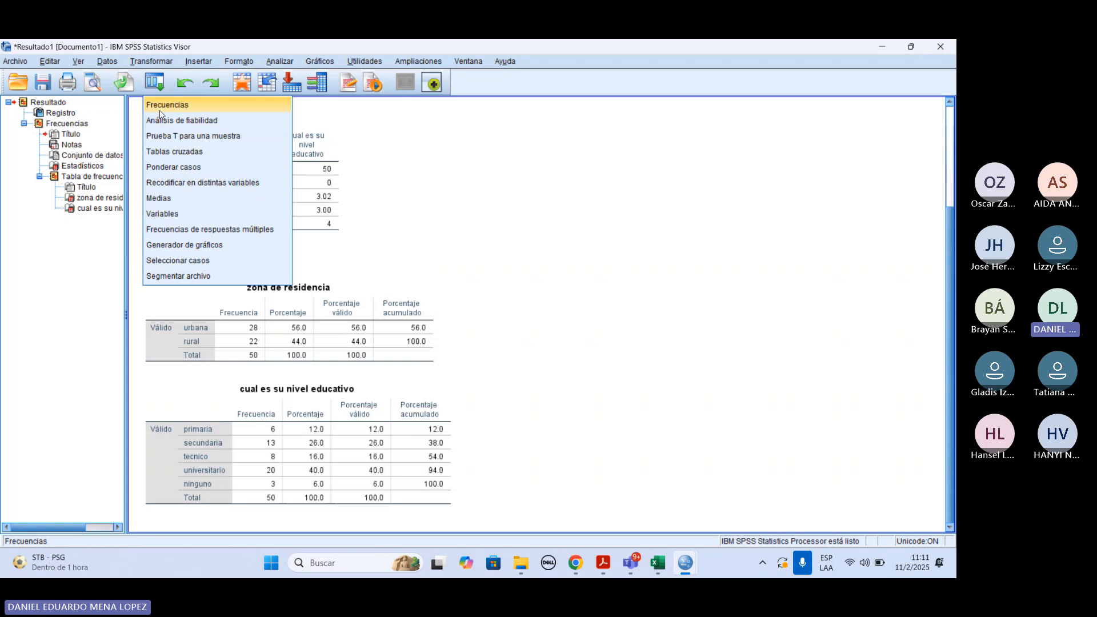
click(164, 107)
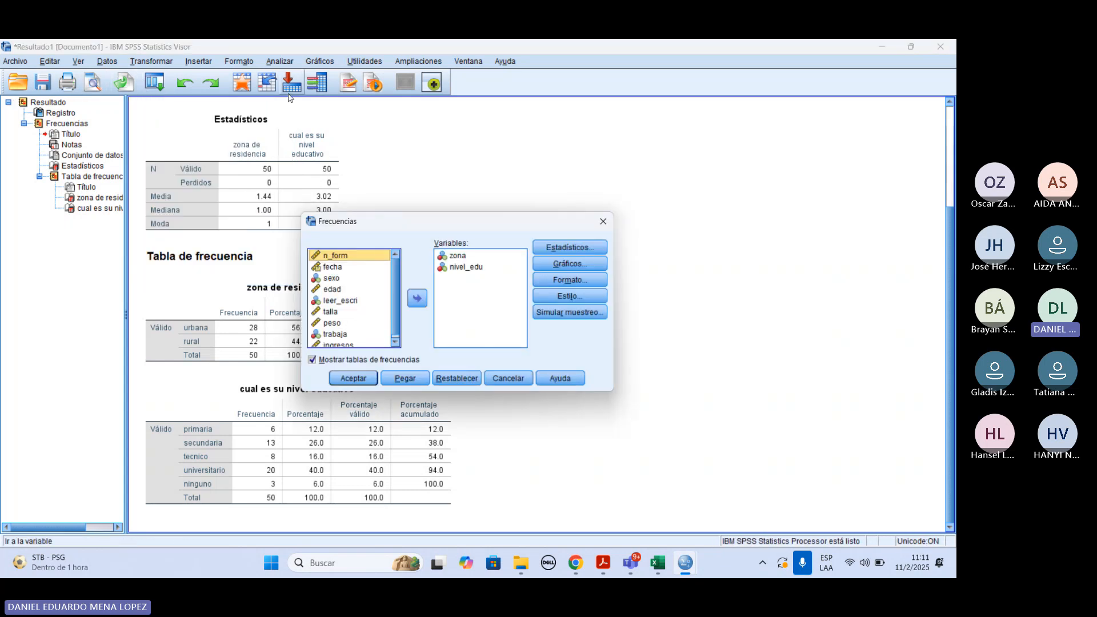
click(458, 378)
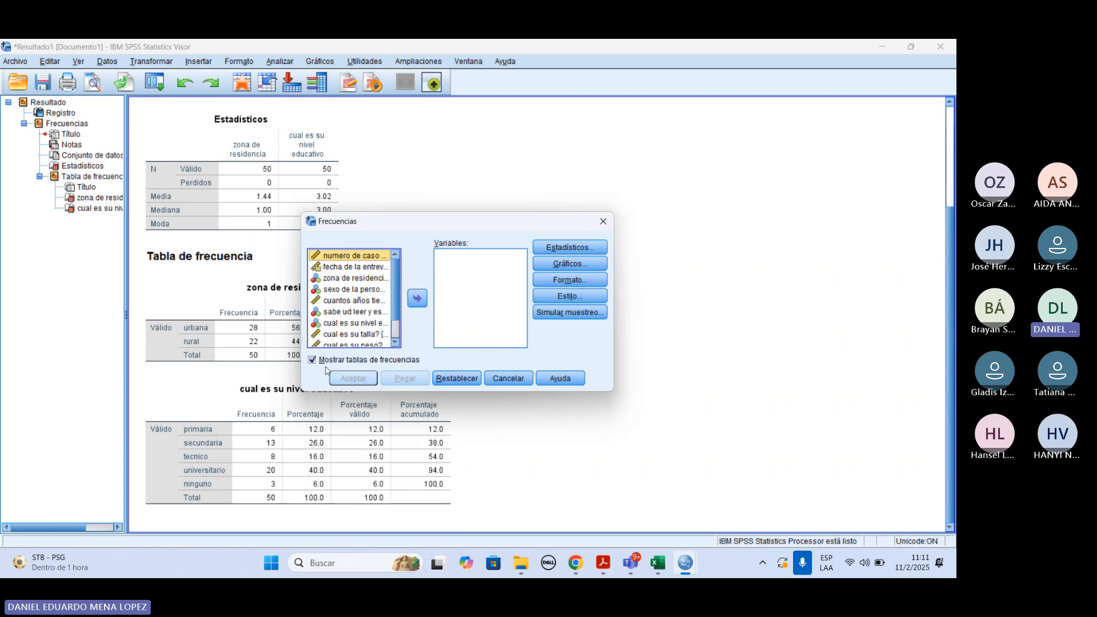
click(346, 289)
right_click(323, 292)
click(350, 304)
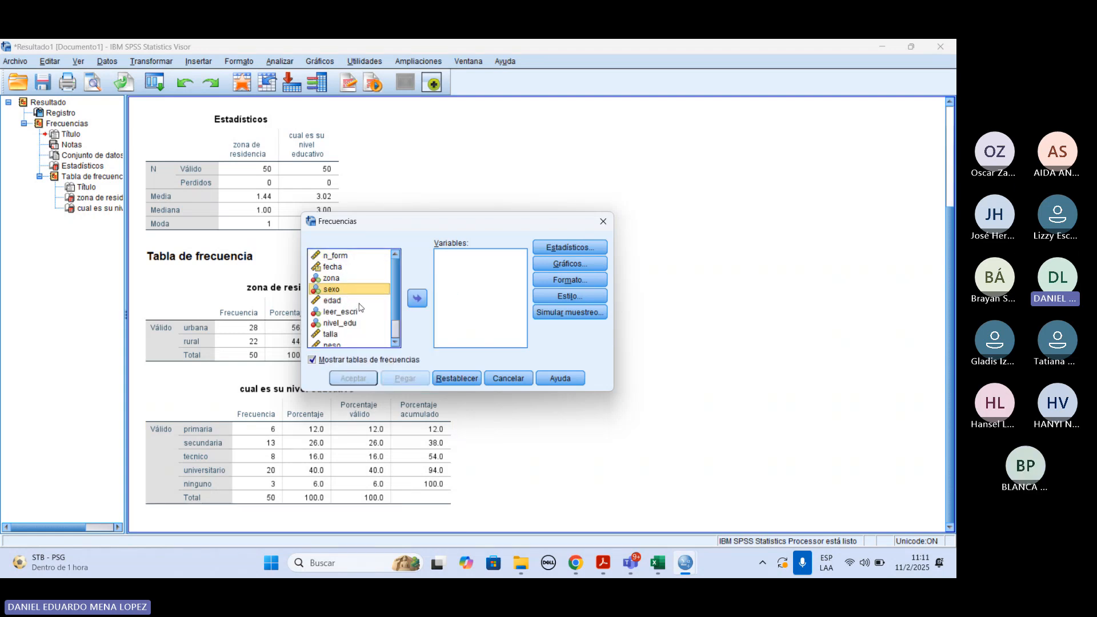
Step: Run a frequency analysis of edad with the mean, median and mode, and select its frequency table in the output
click(331, 303)
double_click(332, 301)
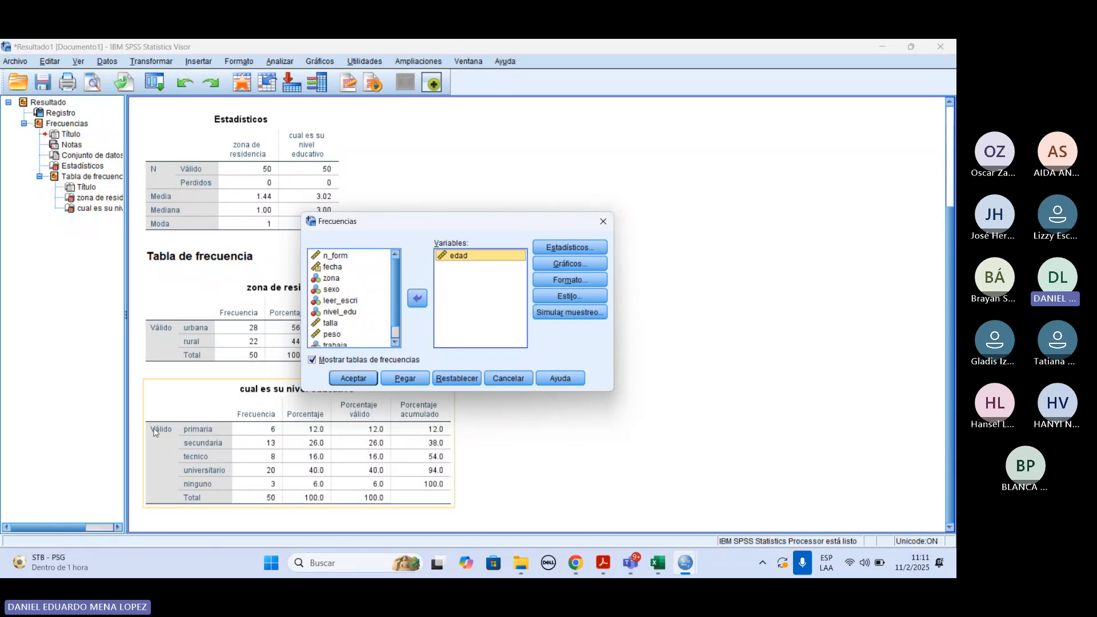
click(567, 249)
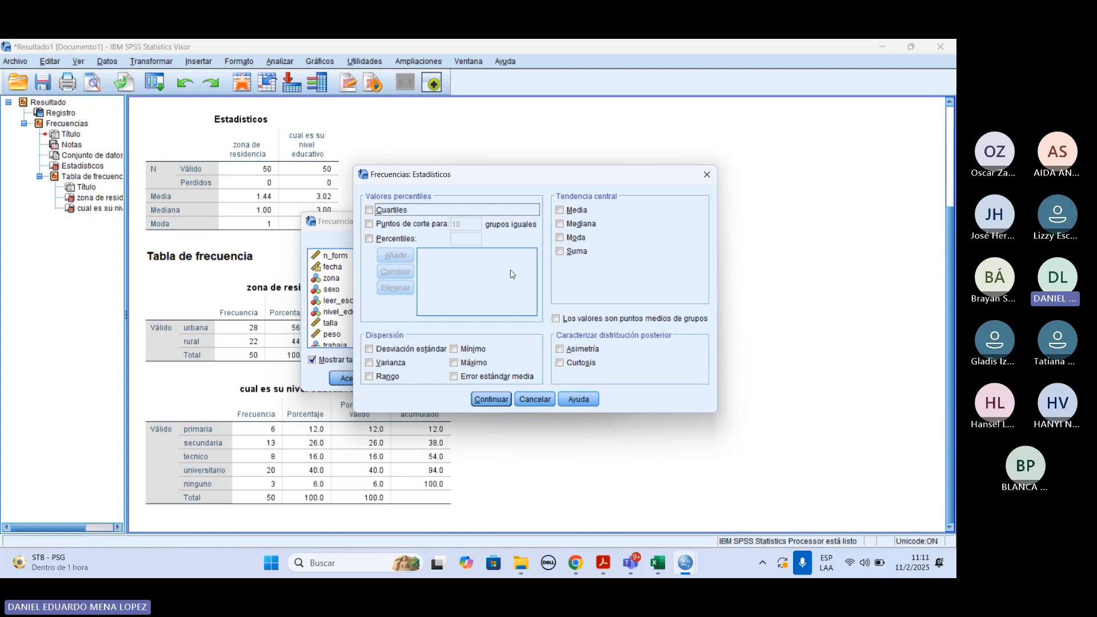
click(562, 211)
click(560, 224)
click(561, 237)
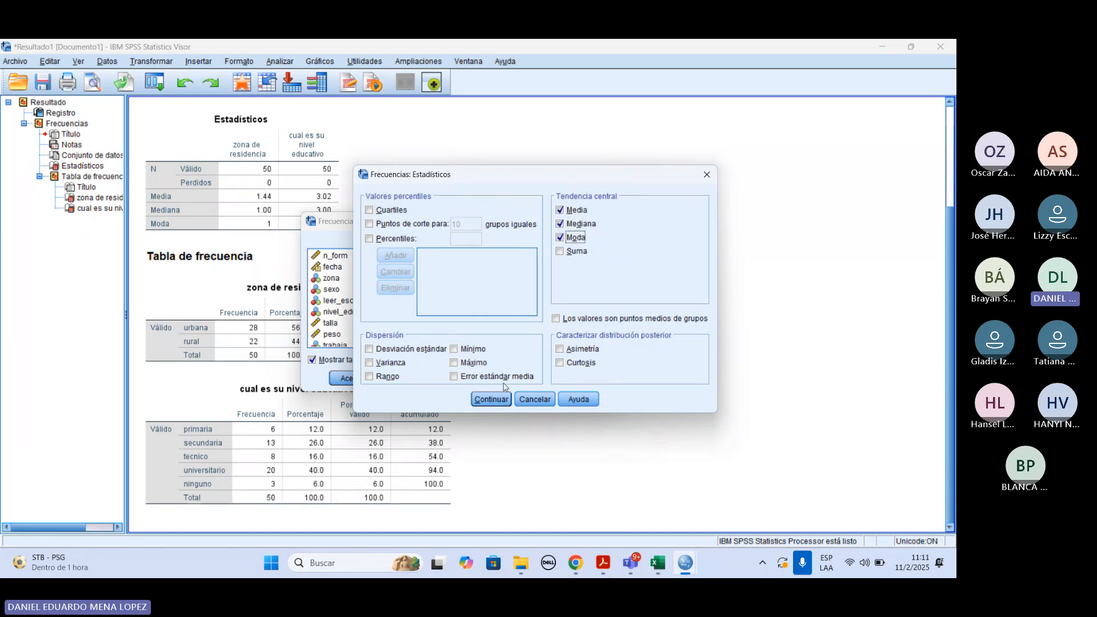
click(493, 400)
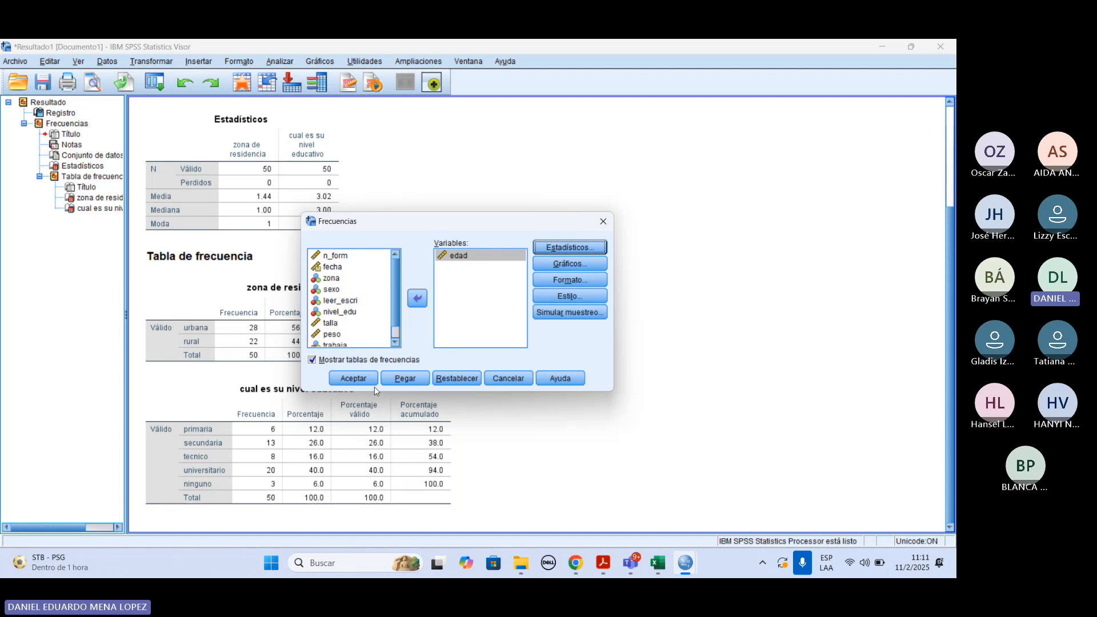
click(351, 378)
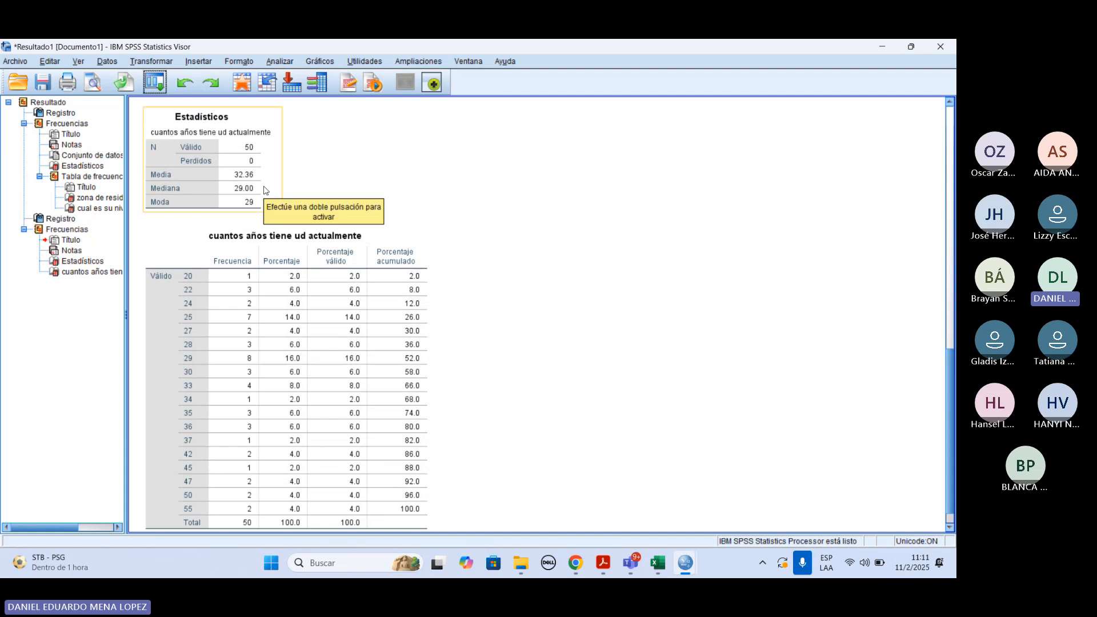
click(296, 330)
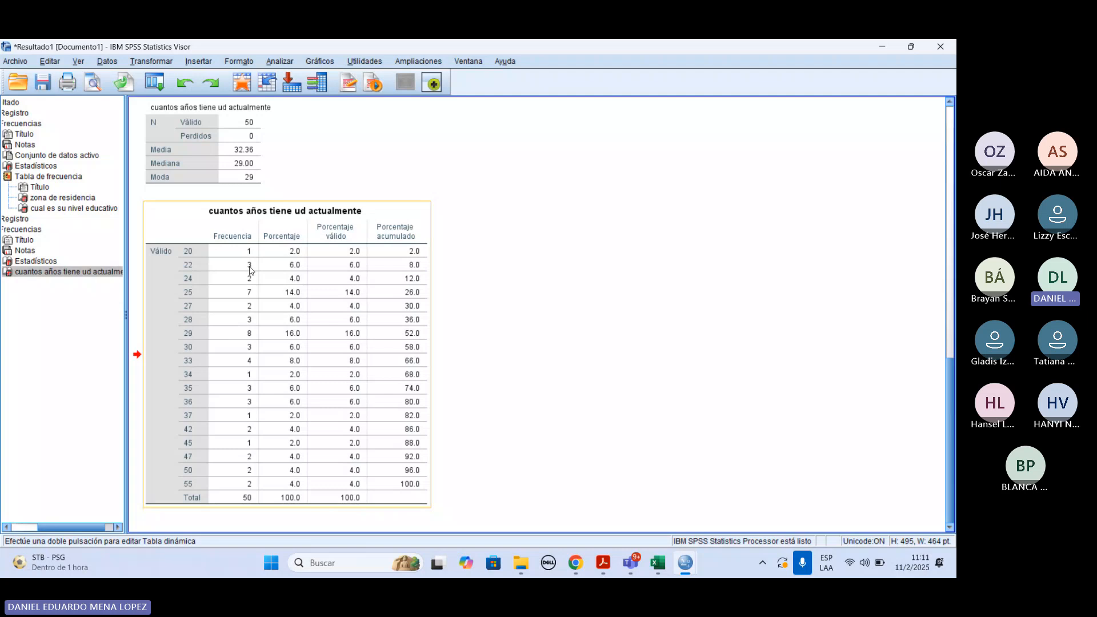
Step: Look over the survey records in the dataset's data view and return to the edad frequency table in the output
click(252, 109)
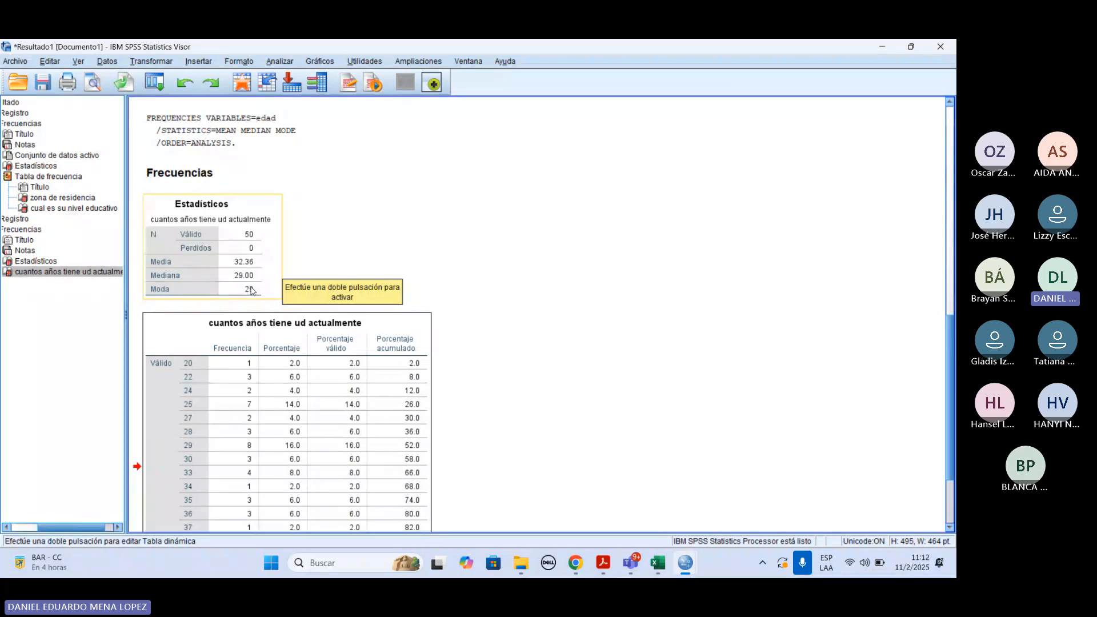
click(242, 83)
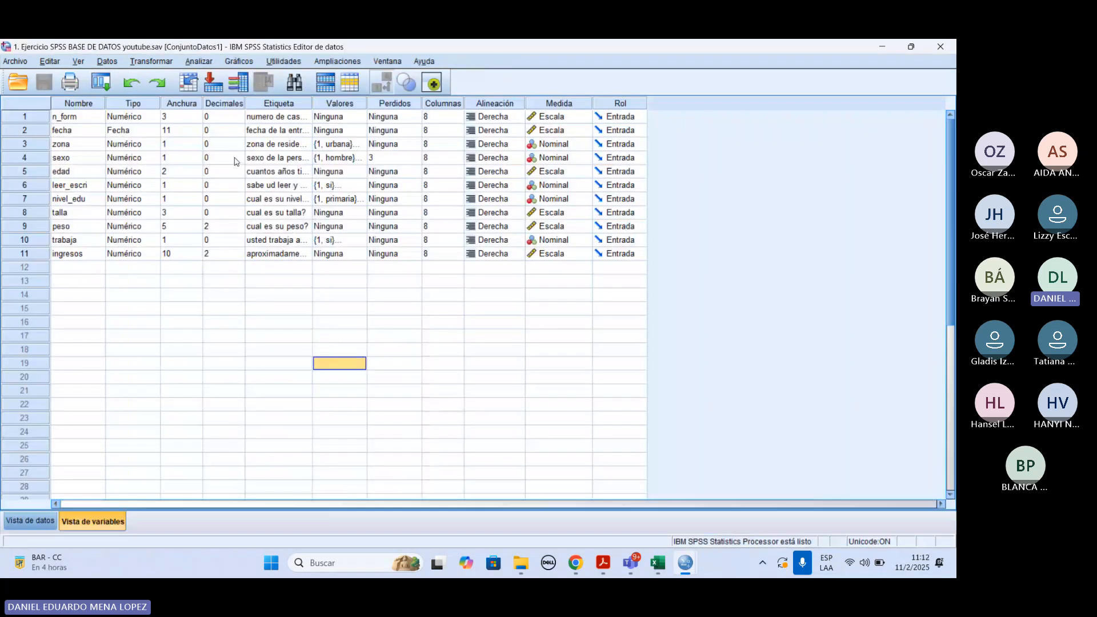
click(30, 519)
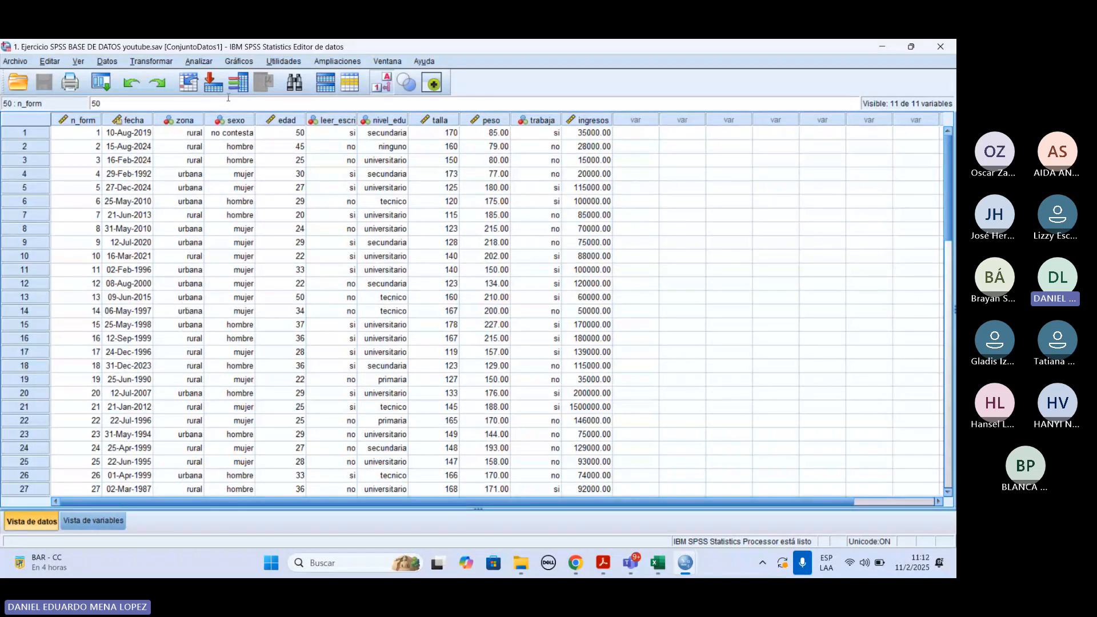
mouse_move(686, 563)
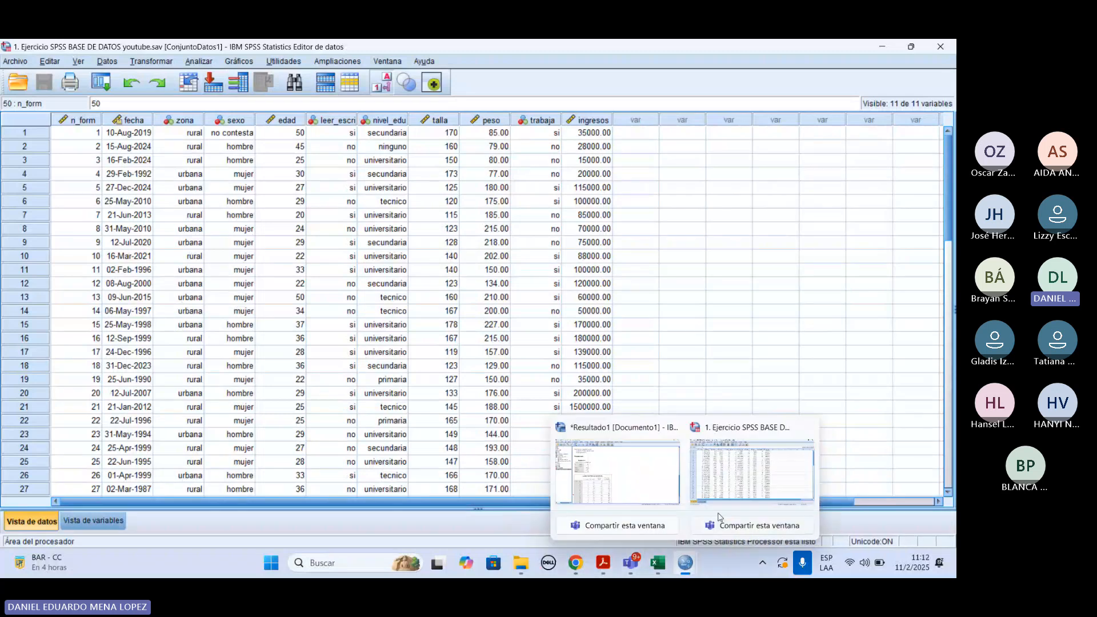
click(617, 472)
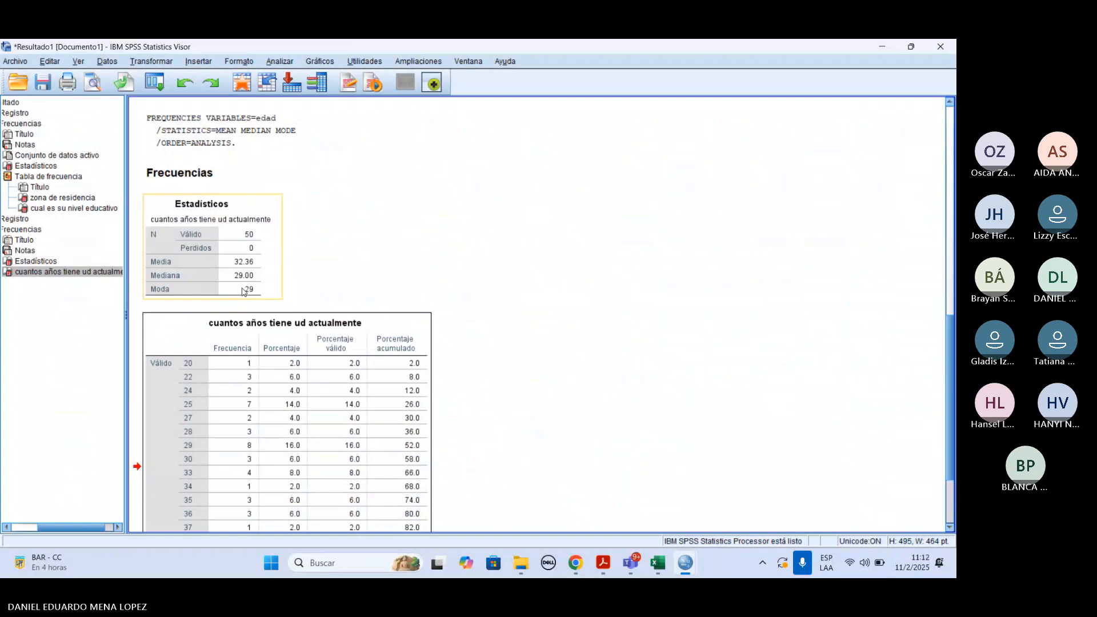
scroll(251, 294, down, 3)
click(187, 338)
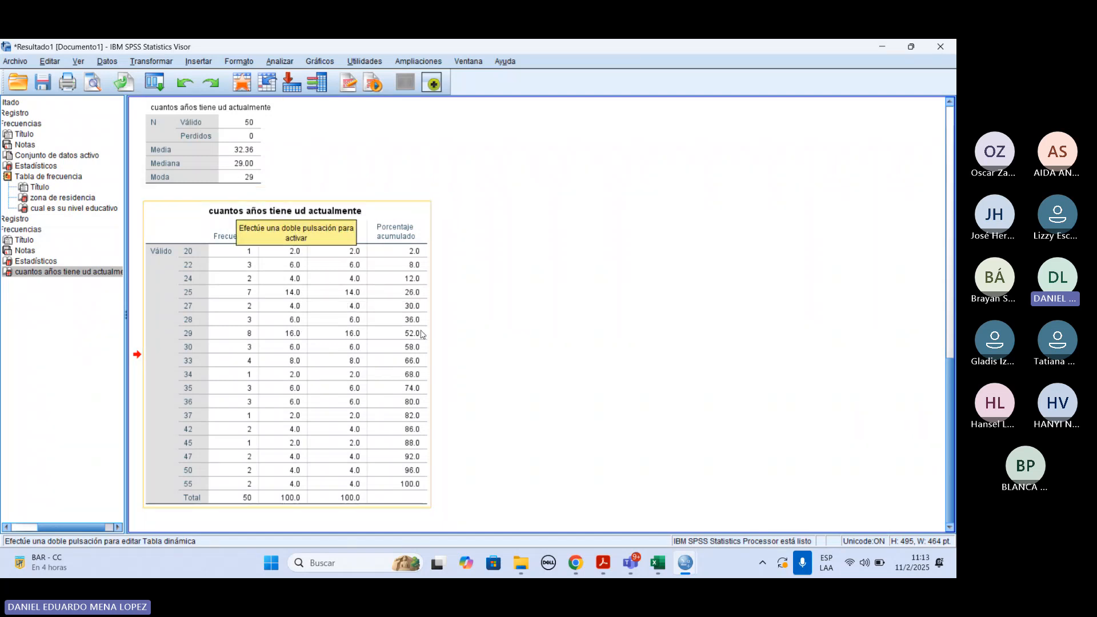
Step: Recall the Frequencies analysis with its settings reset and list the source variables by name
click(155, 84)
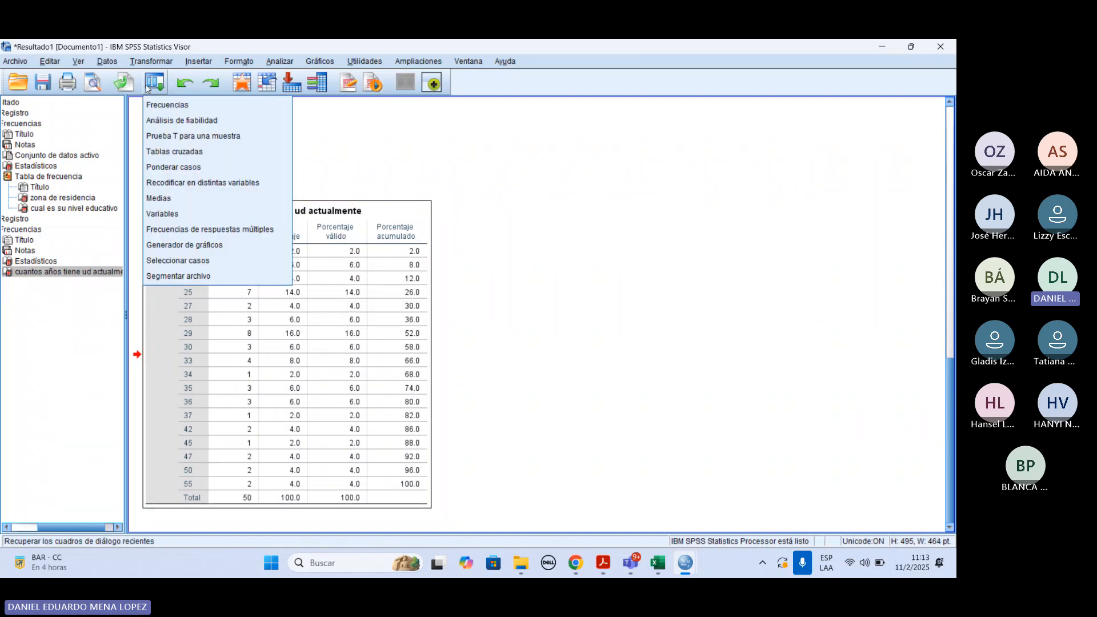
click(167, 107)
right_click(358, 301)
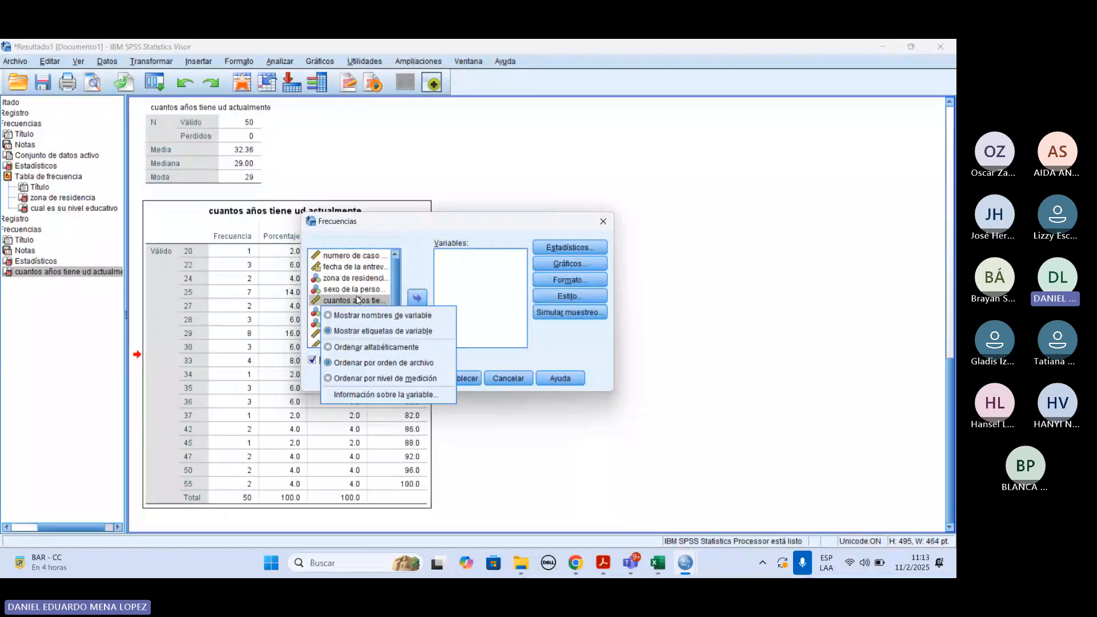
click(359, 316)
Step: Add talla to the variables of the frequency analysis
scroll(360, 319, down, 1)
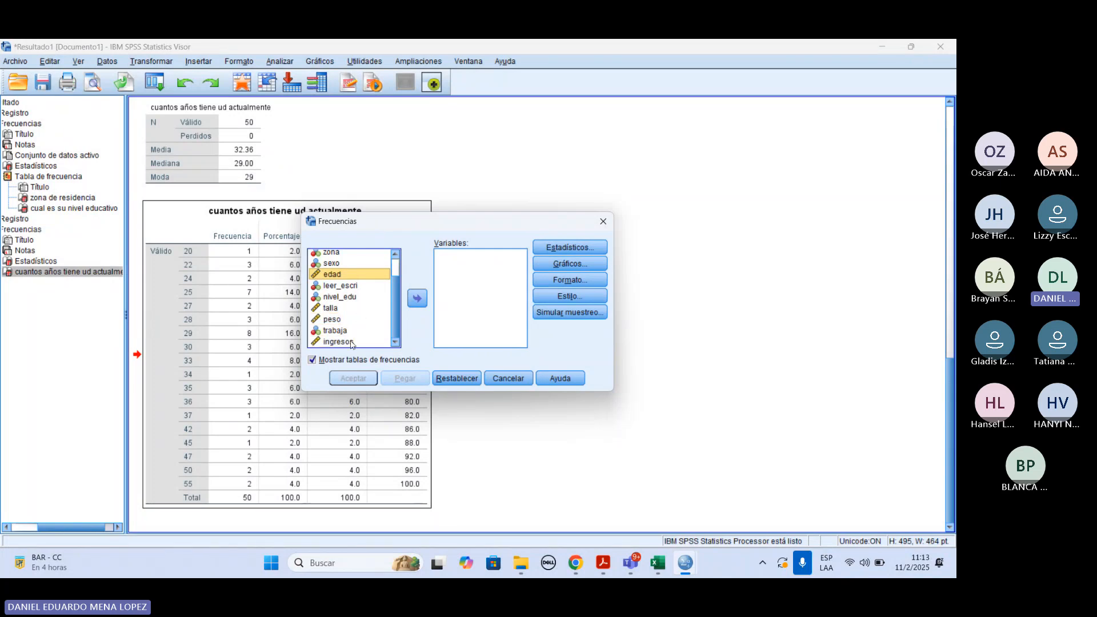
click(351, 342)
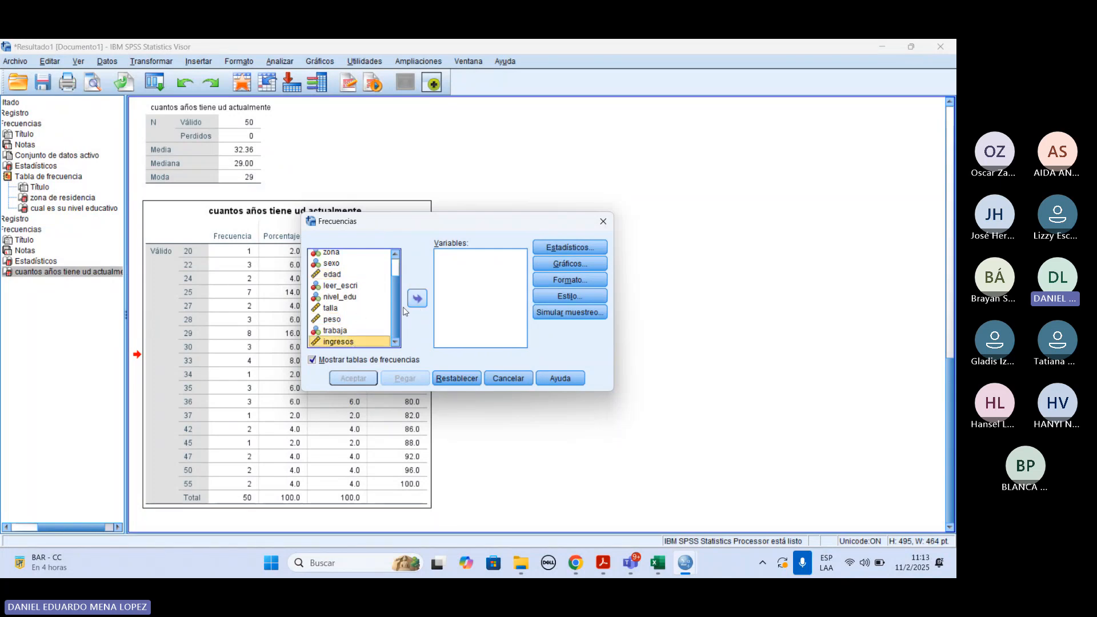
click(343, 319)
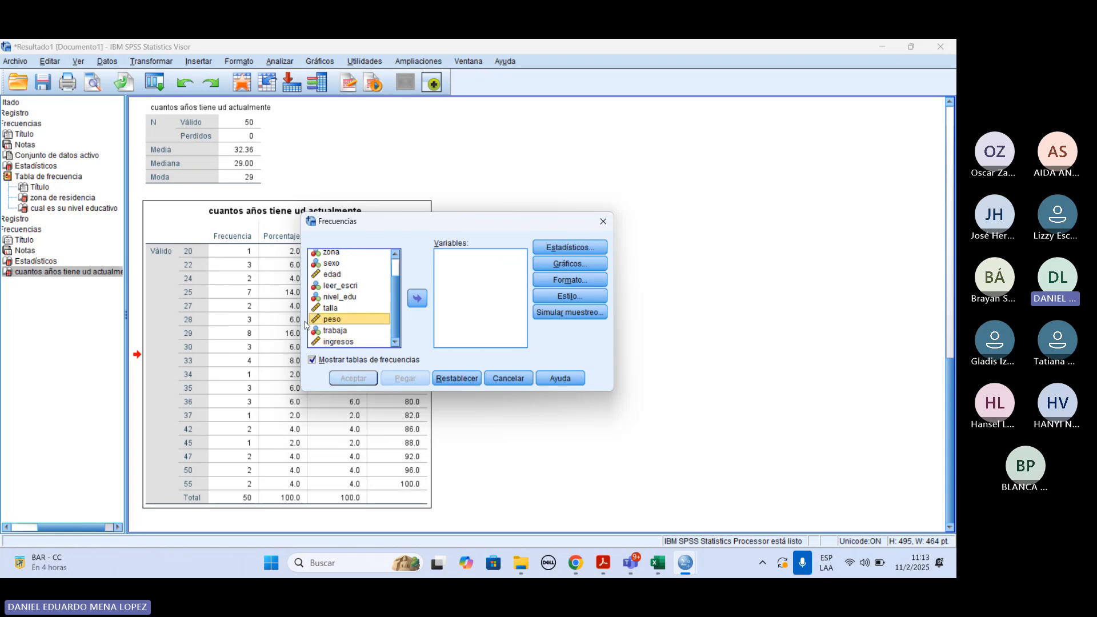
click(332, 308)
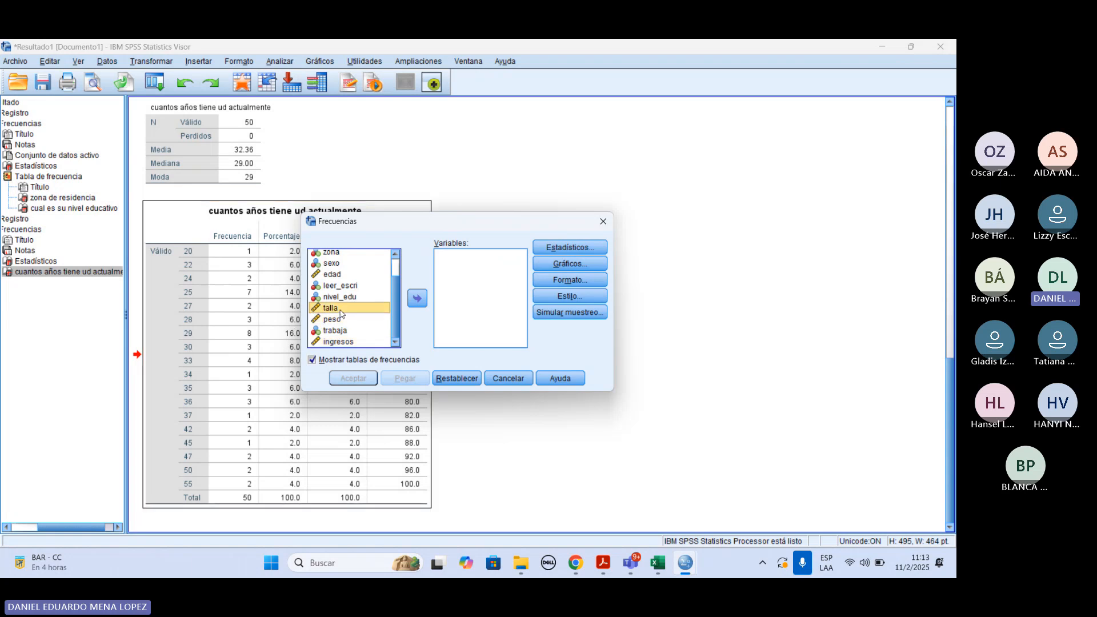
click(418, 297)
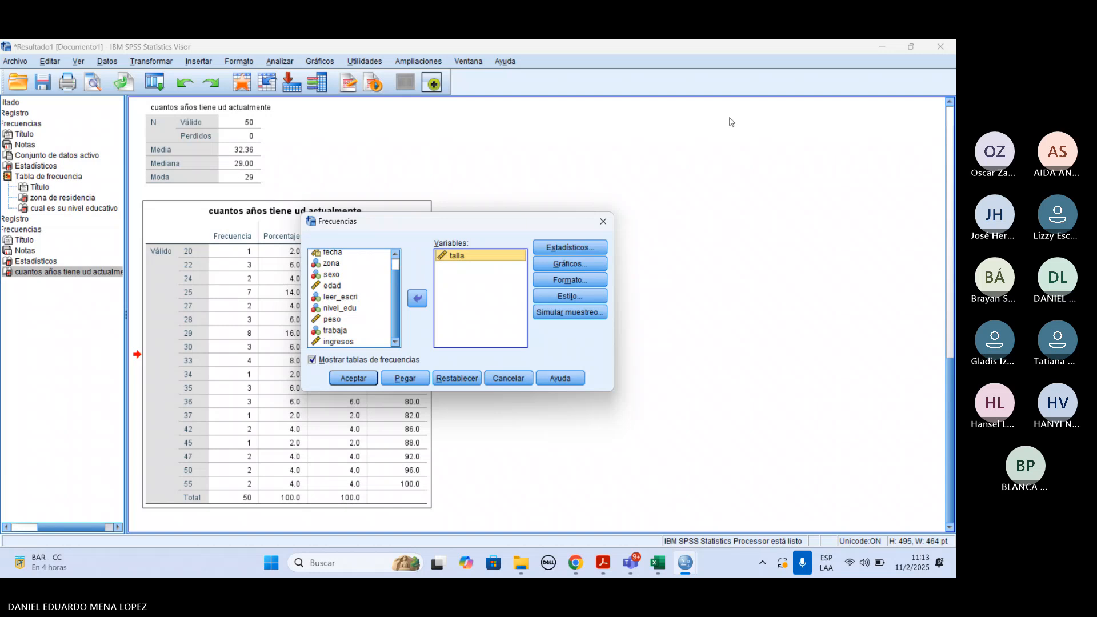
Step: Run the talla frequency analysis with the standard deviation and variance, and review its results in the output
click(597, 248)
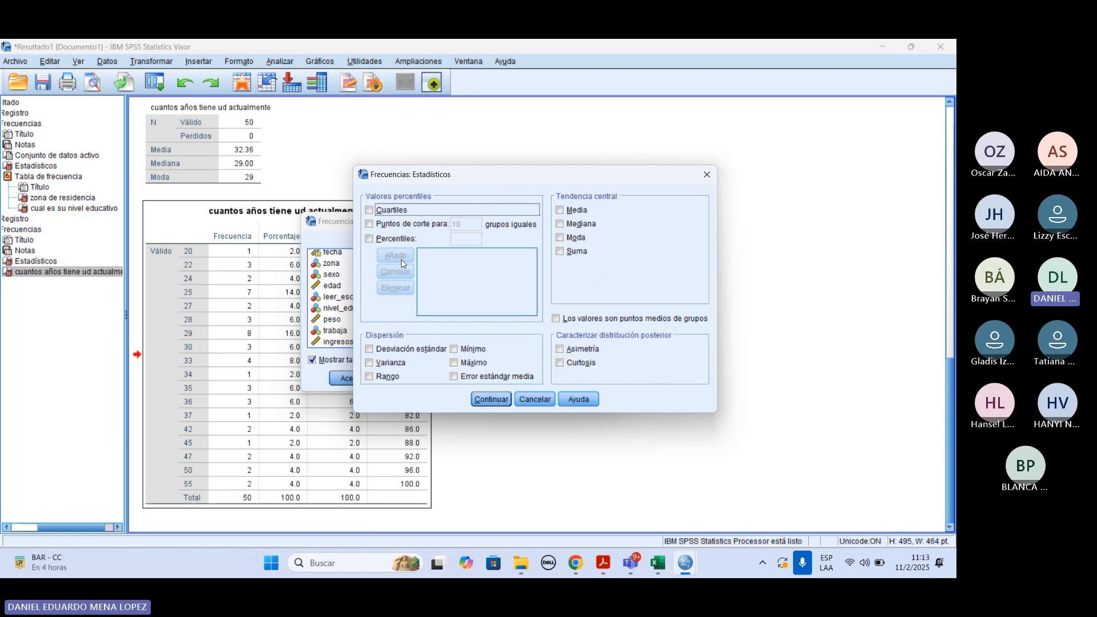
click(370, 349)
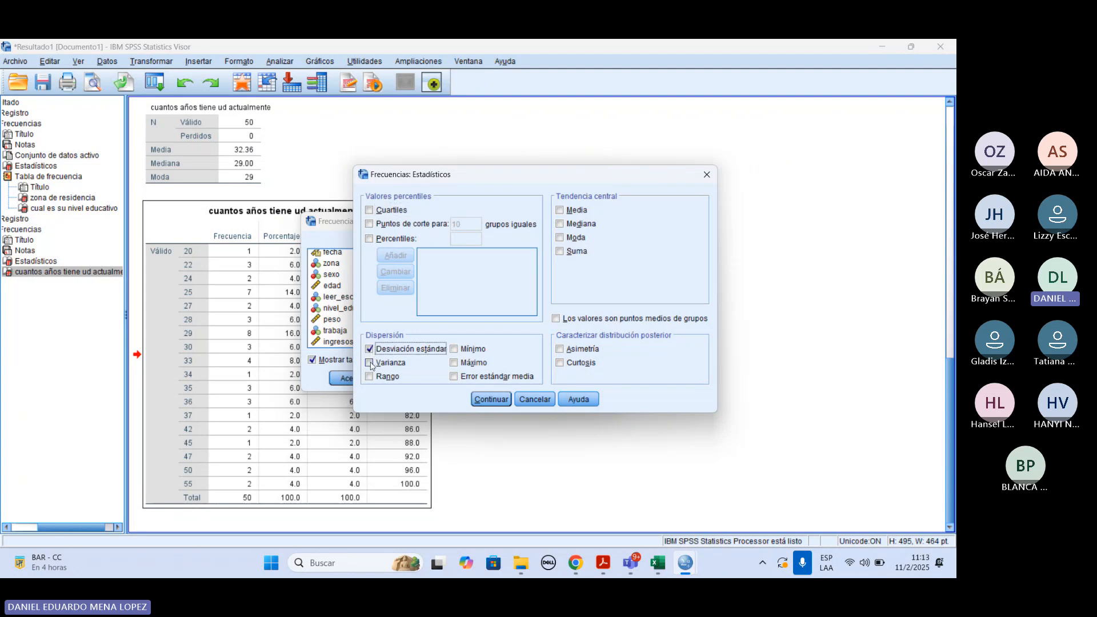
click(371, 364)
click(490, 400)
click(357, 378)
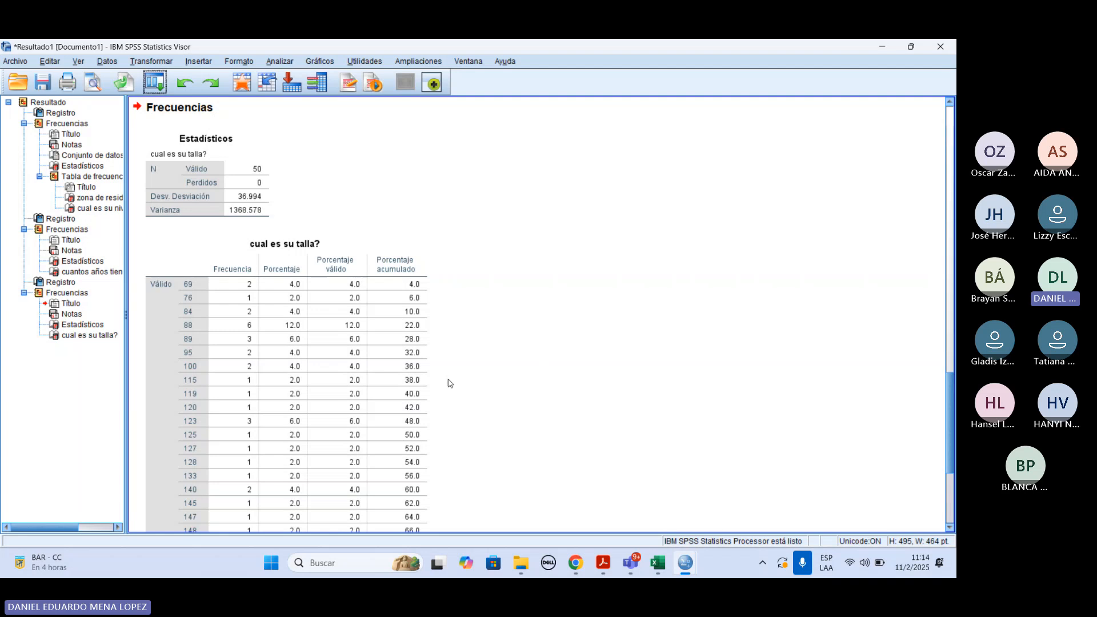
scroll(263, 337, down, 2)
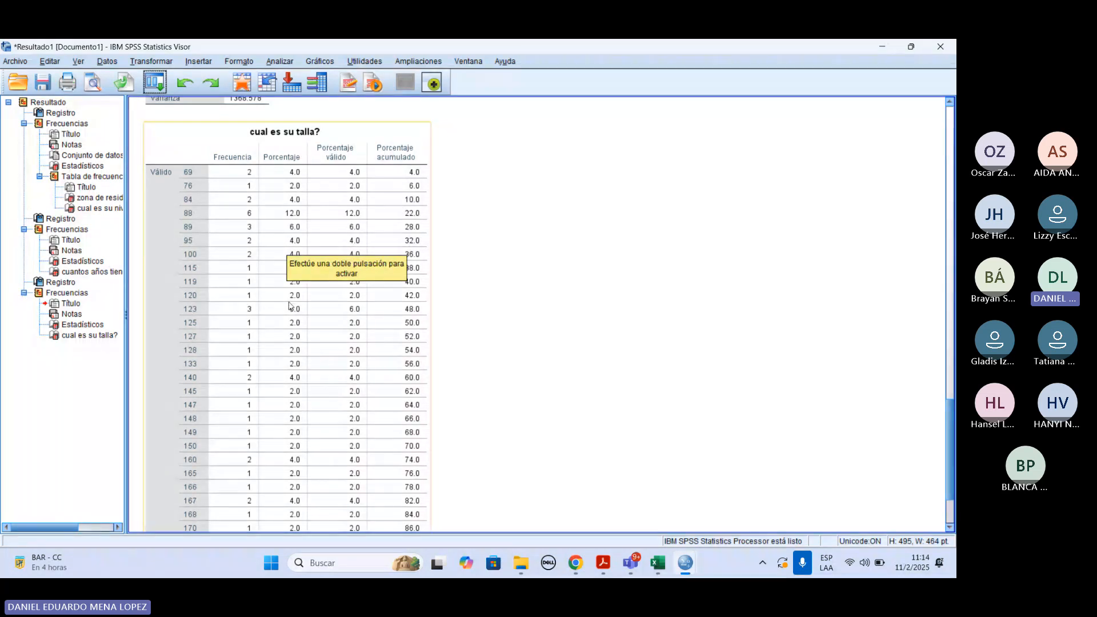
scroll(290, 307, up, 1)
scroll(290, 307, up, 2)
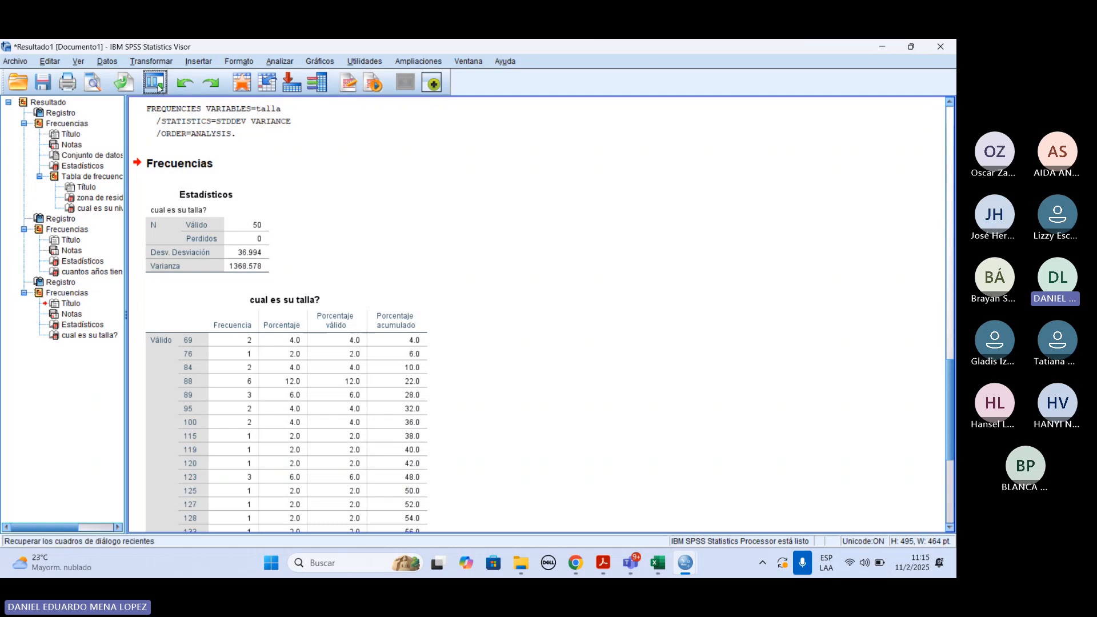
Step: Reopen the Frequencies analysis, restore its defaults and display variable names instead of labels
click(155, 84)
click(161, 106)
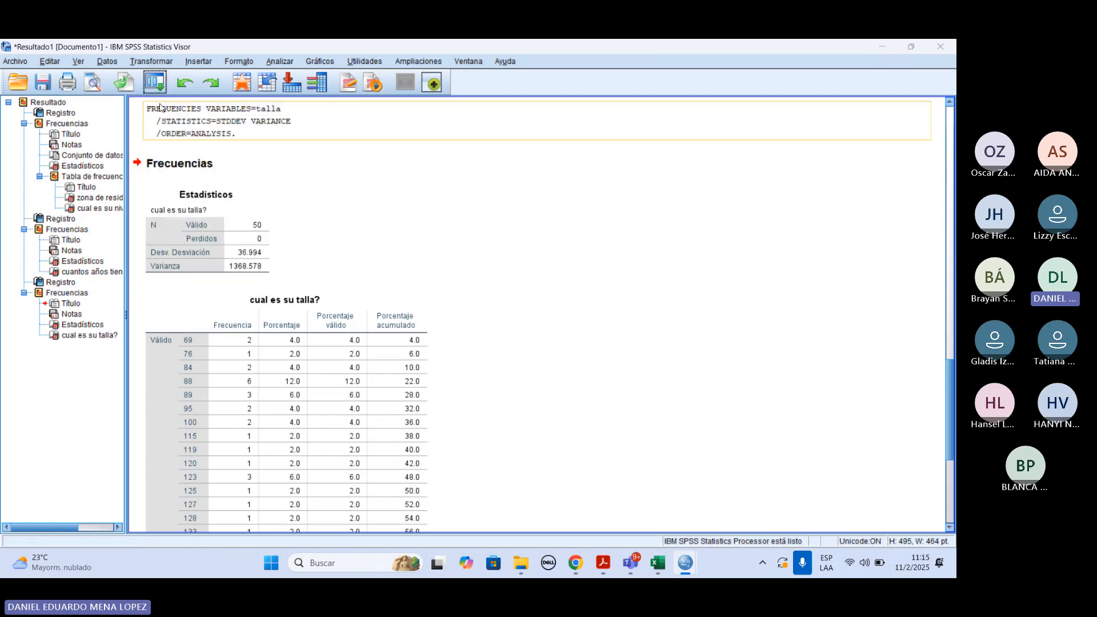
click(457, 379)
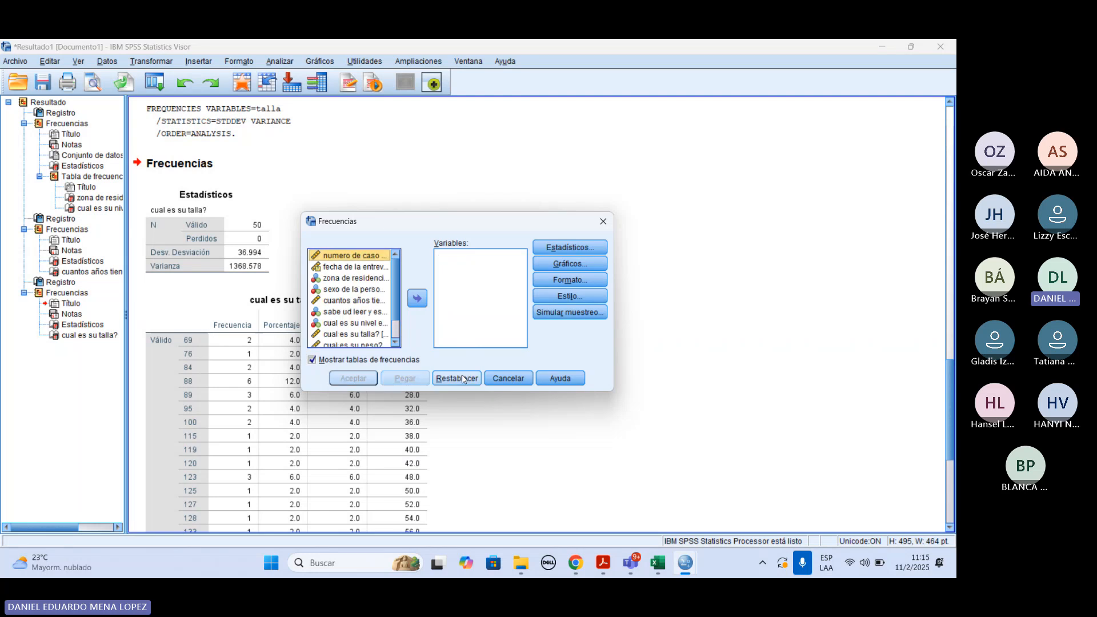
click(343, 289)
right_click(322, 292)
click(347, 305)
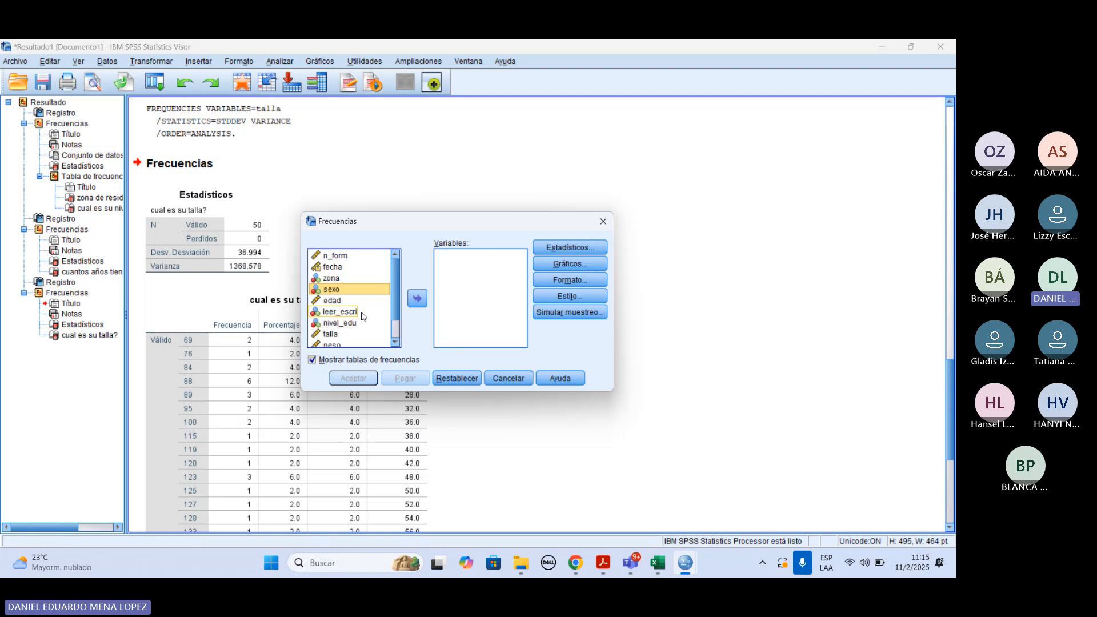
Step: Add leer_escri and zona to the variables of the frequency analysis
click(361, 312)
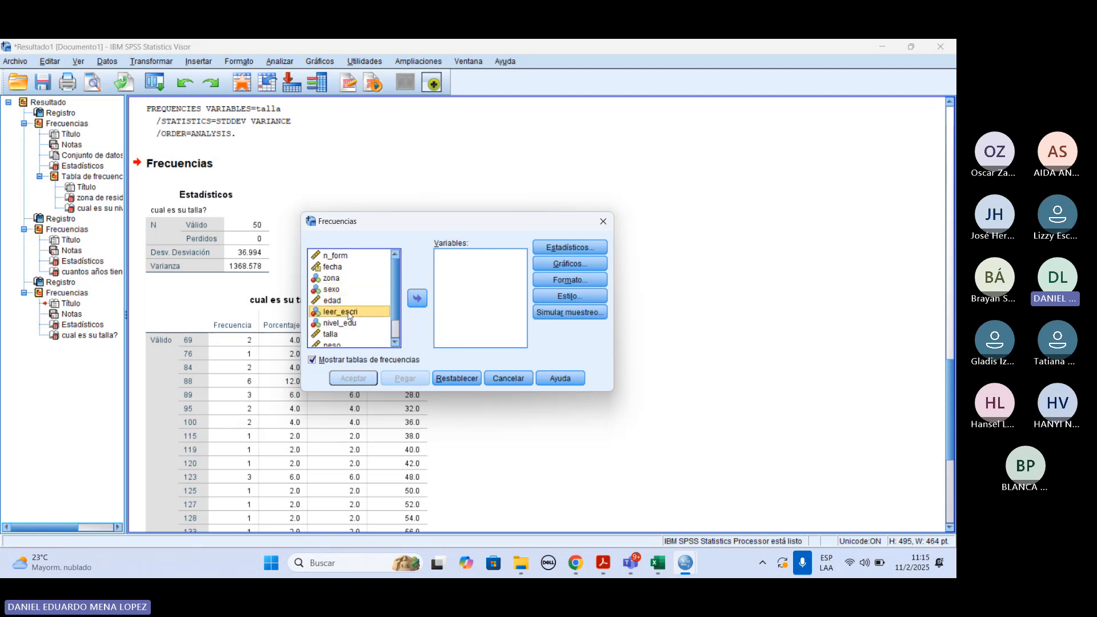
click(417, 298)
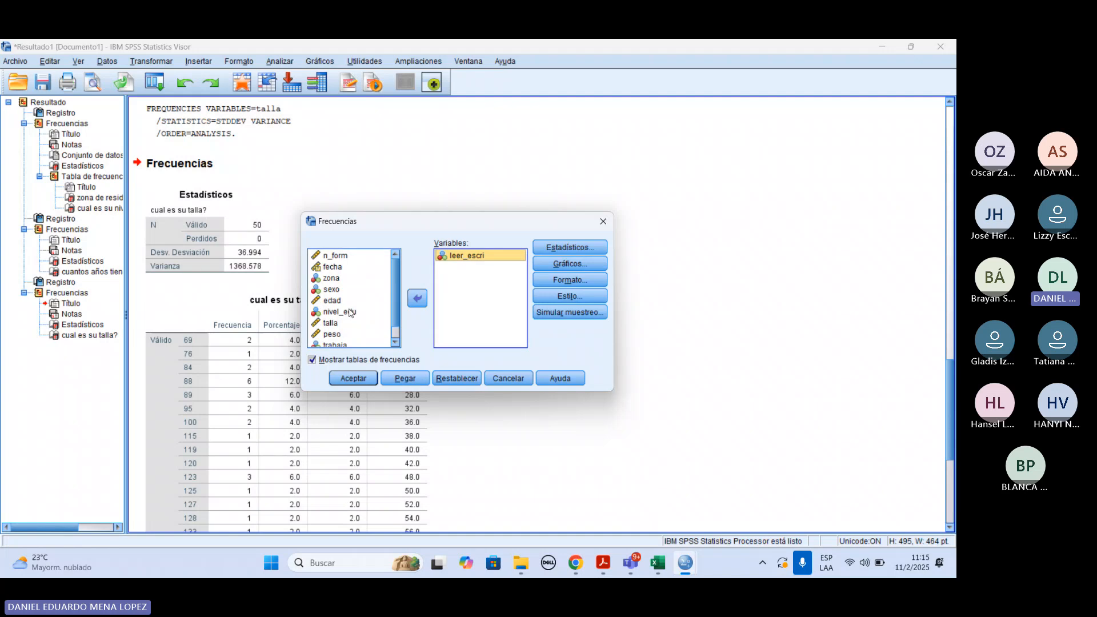
click(347, 283)
double_click(347, 284)
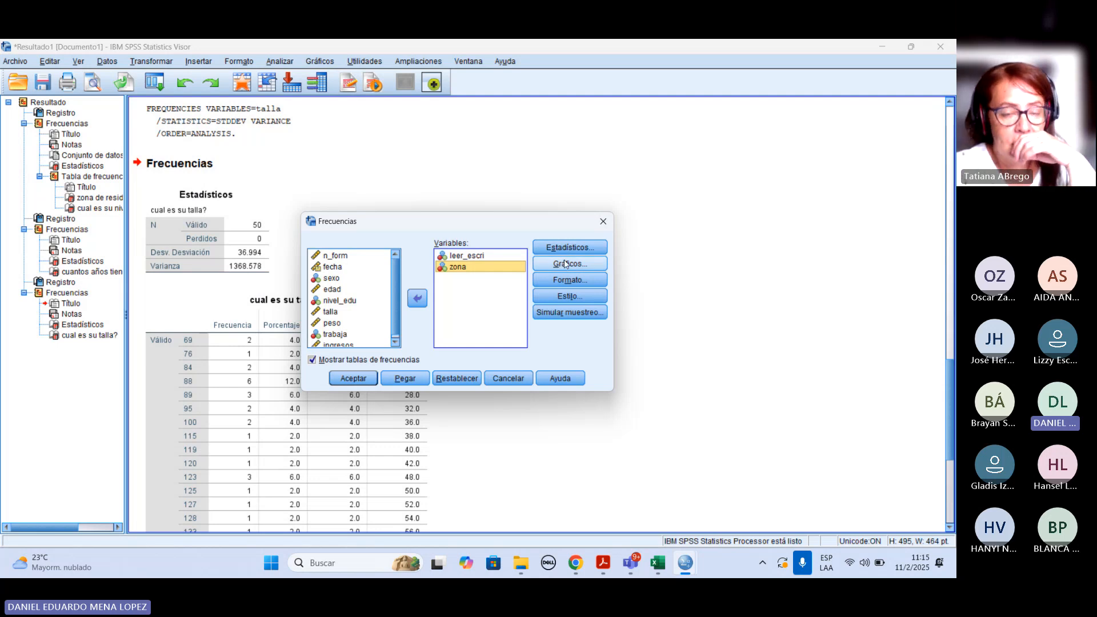
Step: Include bar charts with percentages as chart values and run the frequency analysis for leer_escri and zona
click(566, 264)
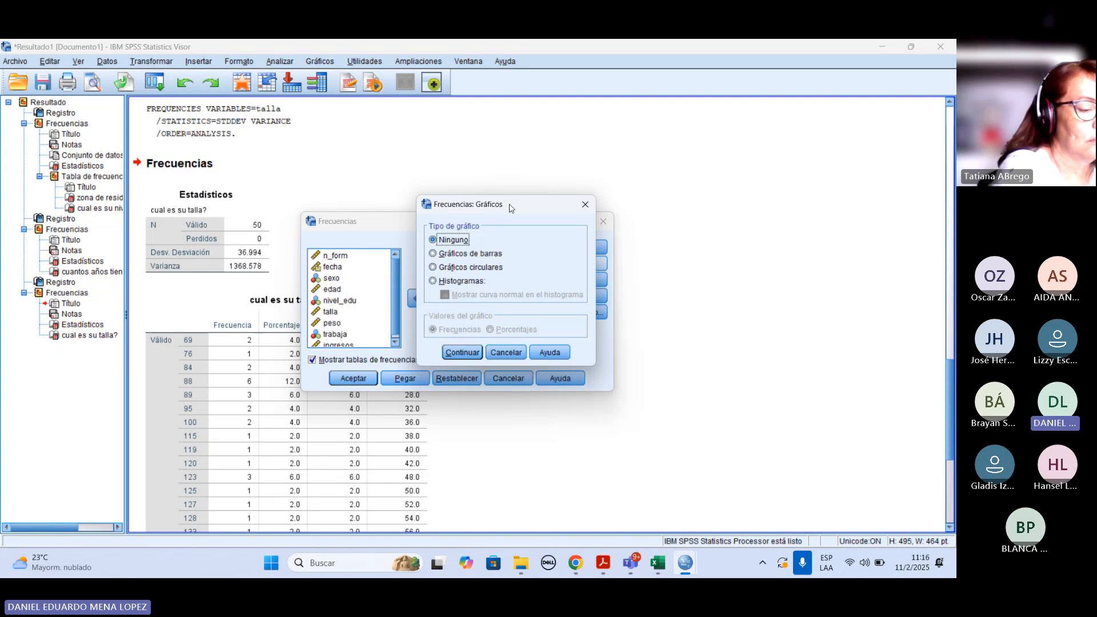
drag(511, 208, 640, 226)
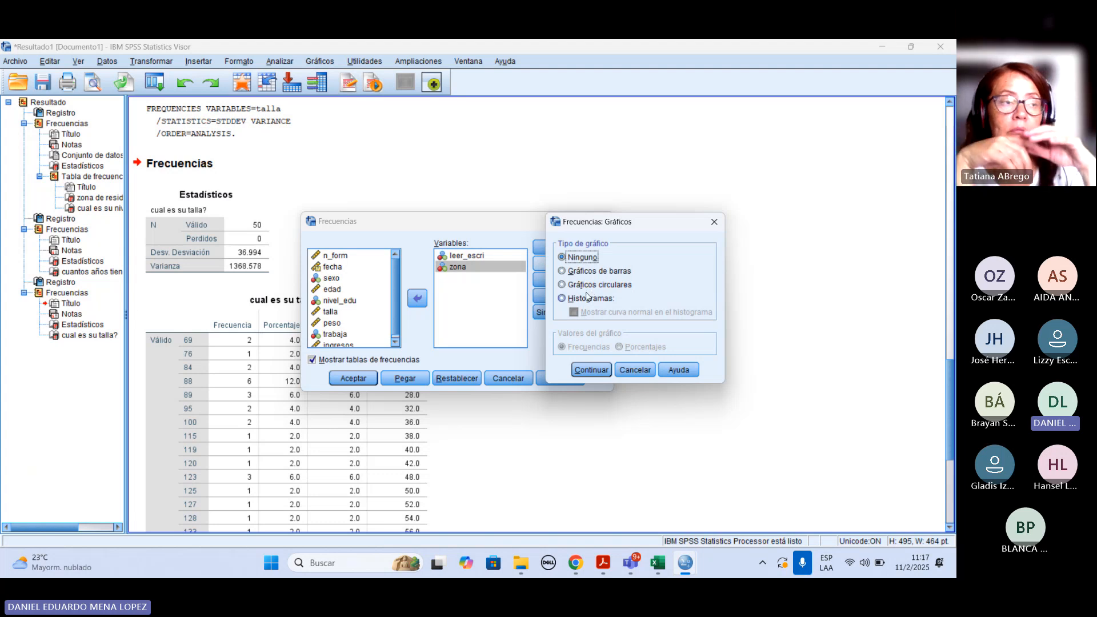
click(562, 272)
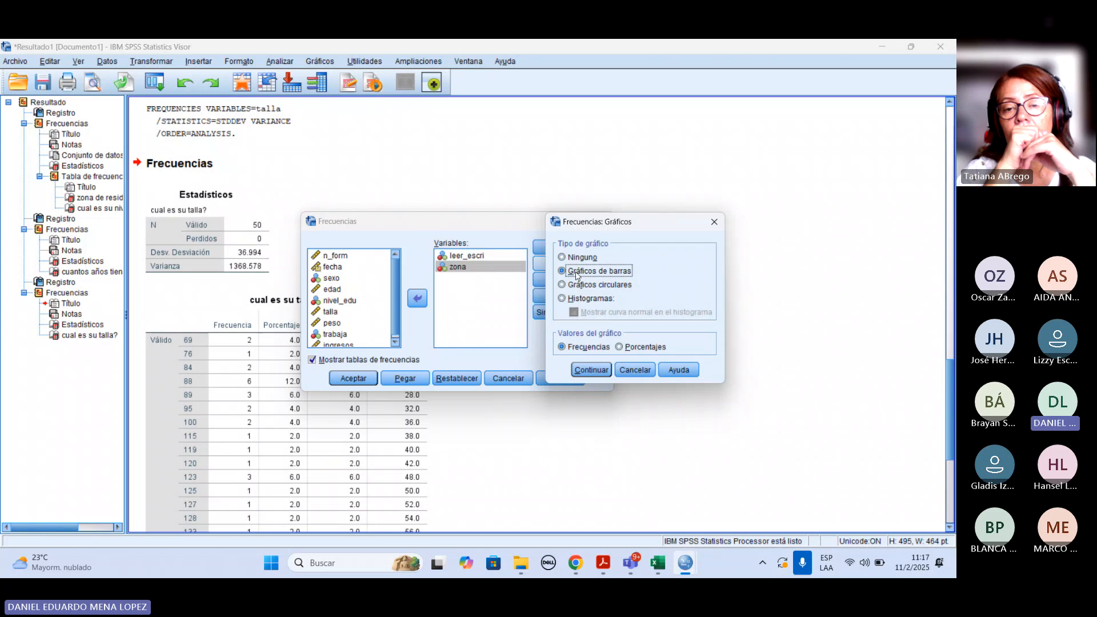
click(620, 347)
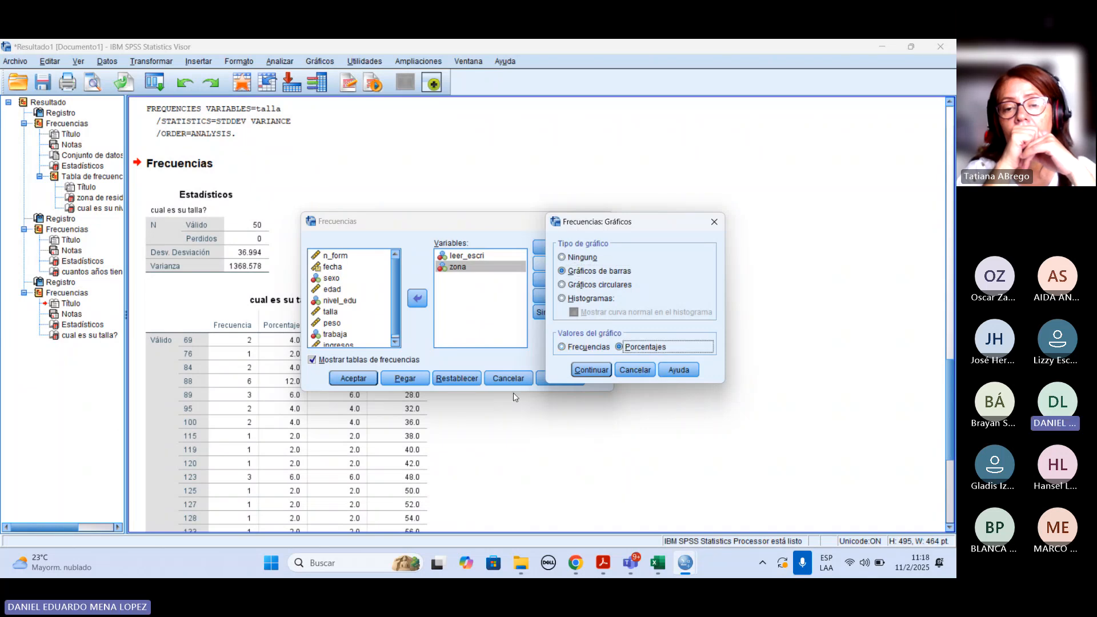
click(584, 371)
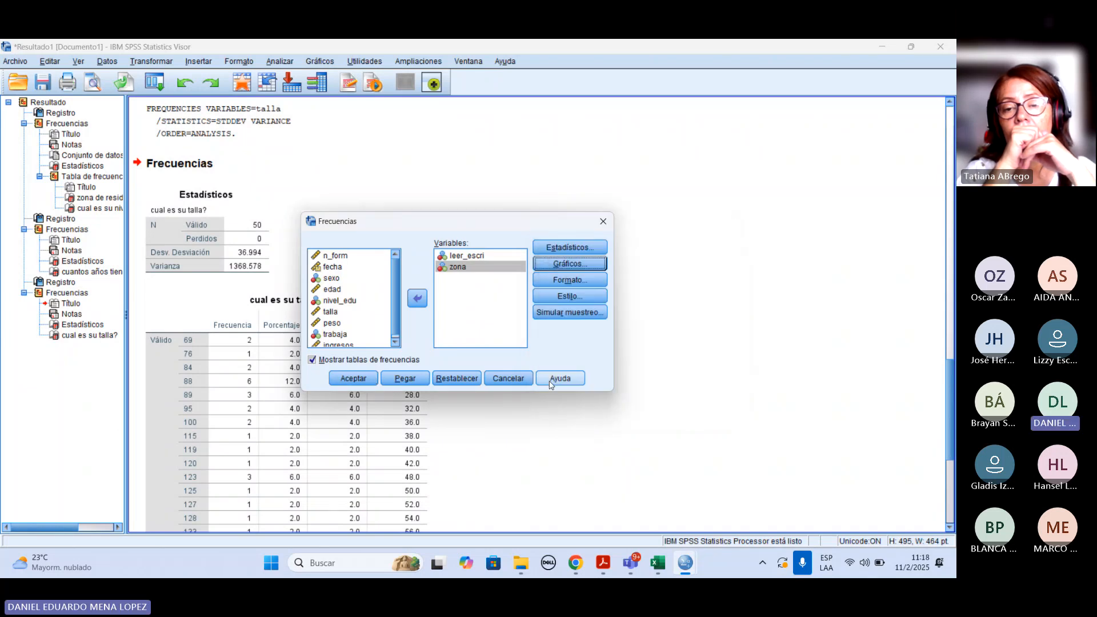
click(346, 381)
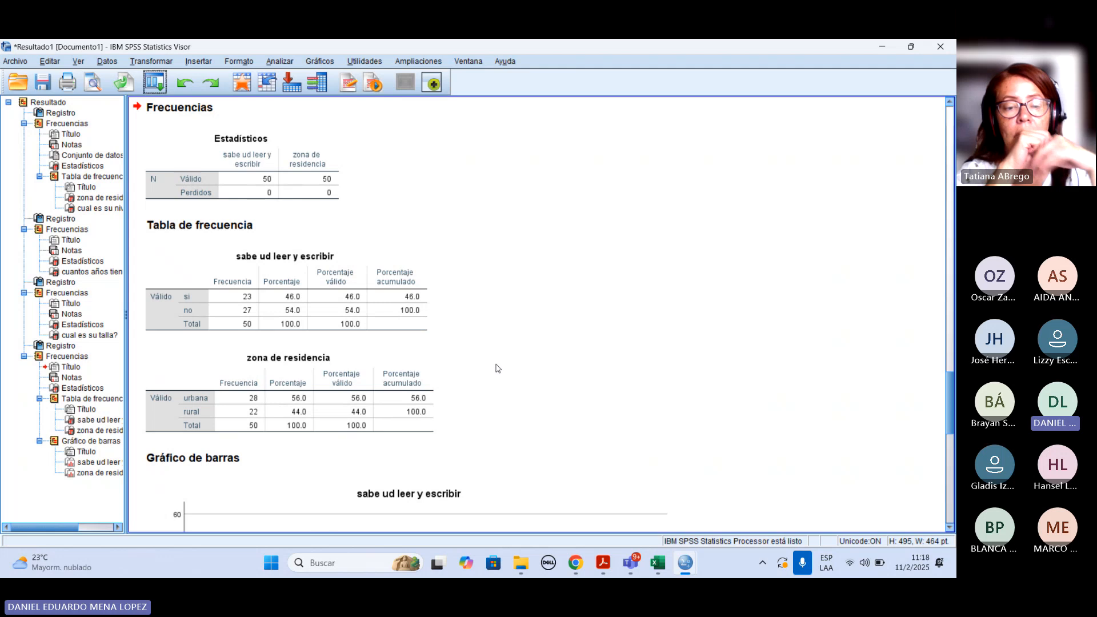
Step: Examine the frequency tables and percentage bar charts for reading and writing ability and zone of residence
click(190, 275)
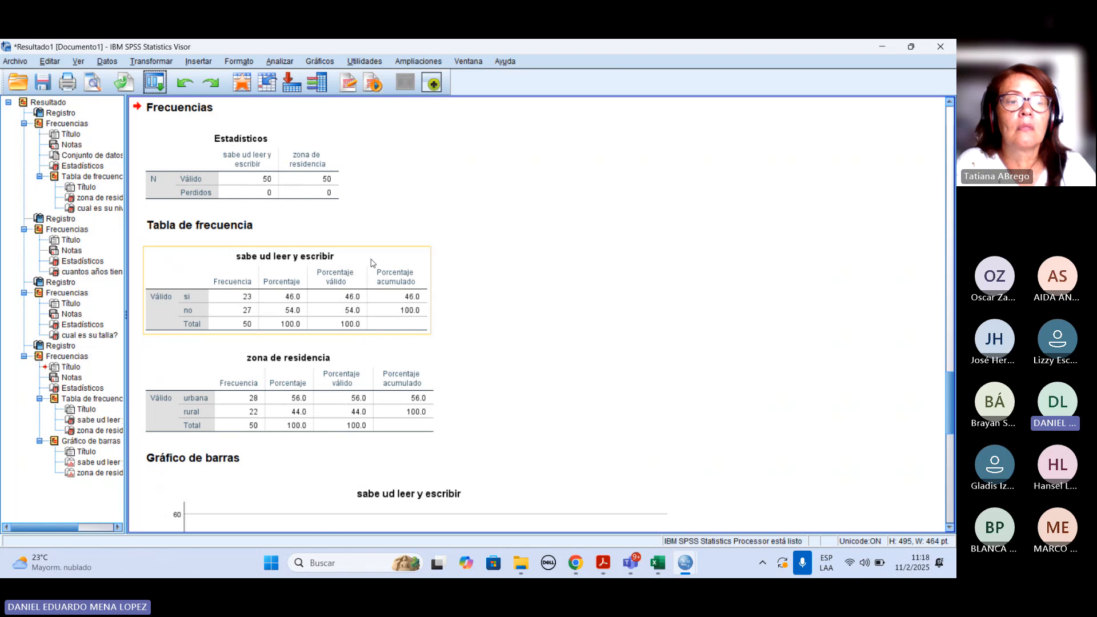
click(369, 263)
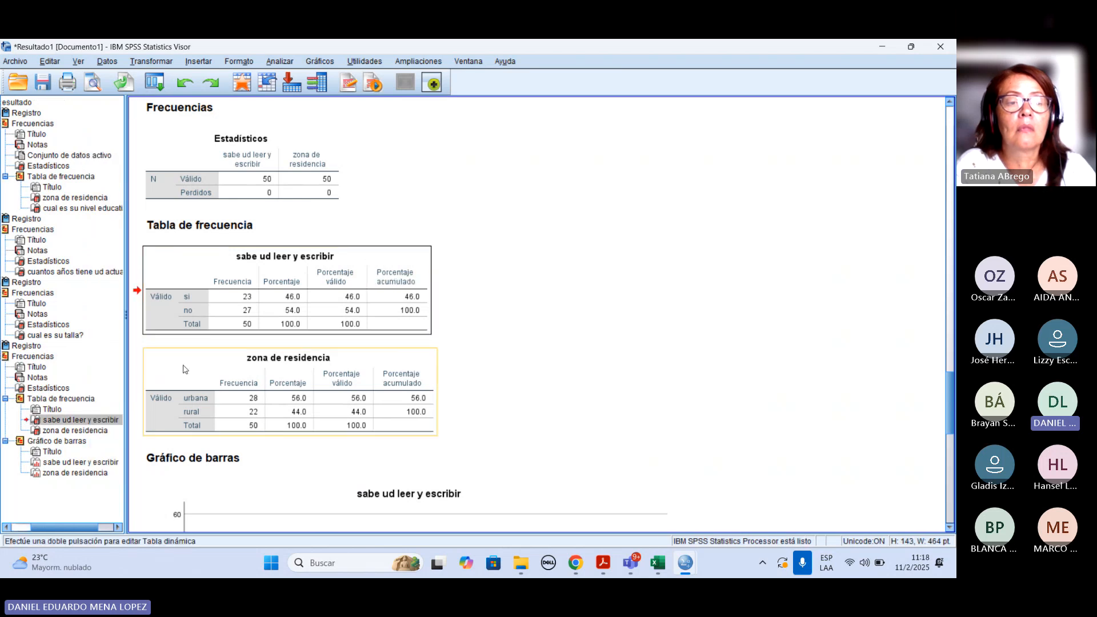
click(360, 361)
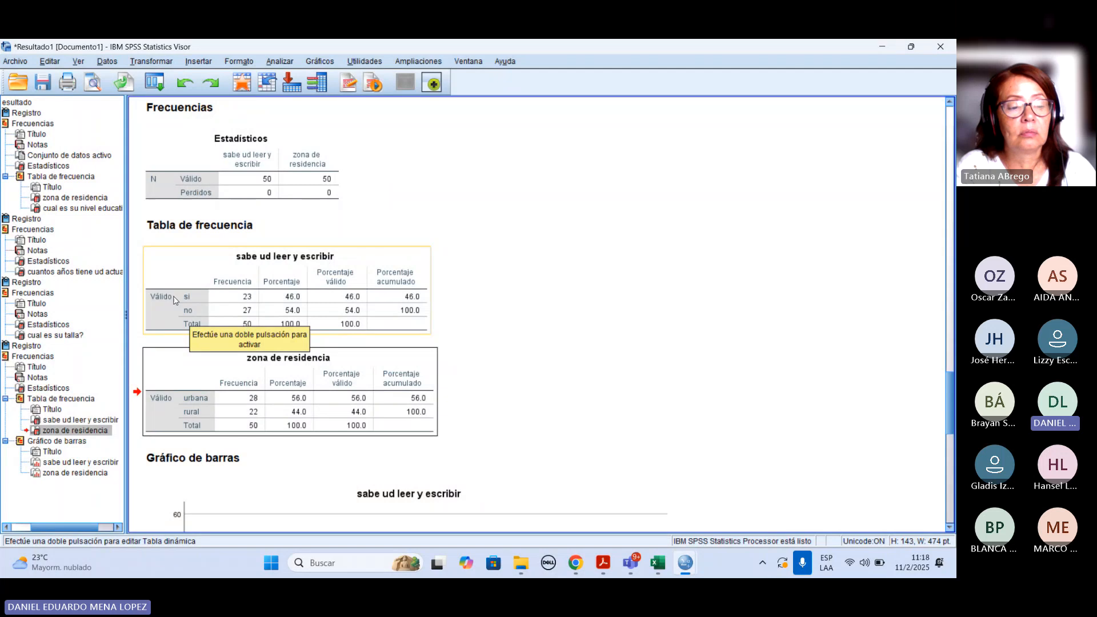
scroll(565, 365, down, 5)
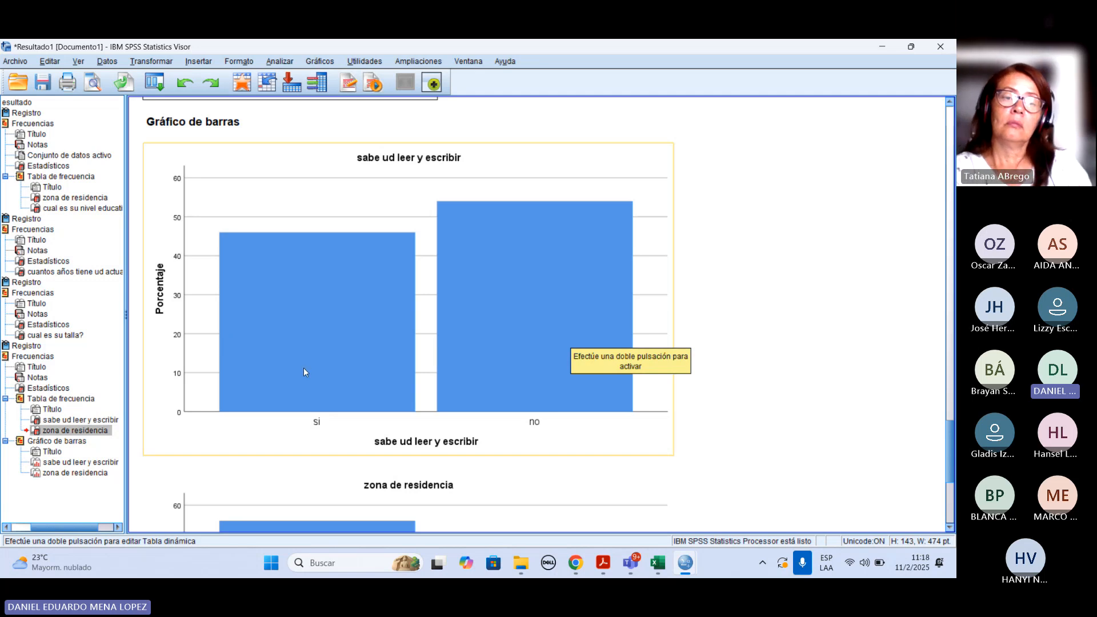
scroll(517, 337, down, 4)
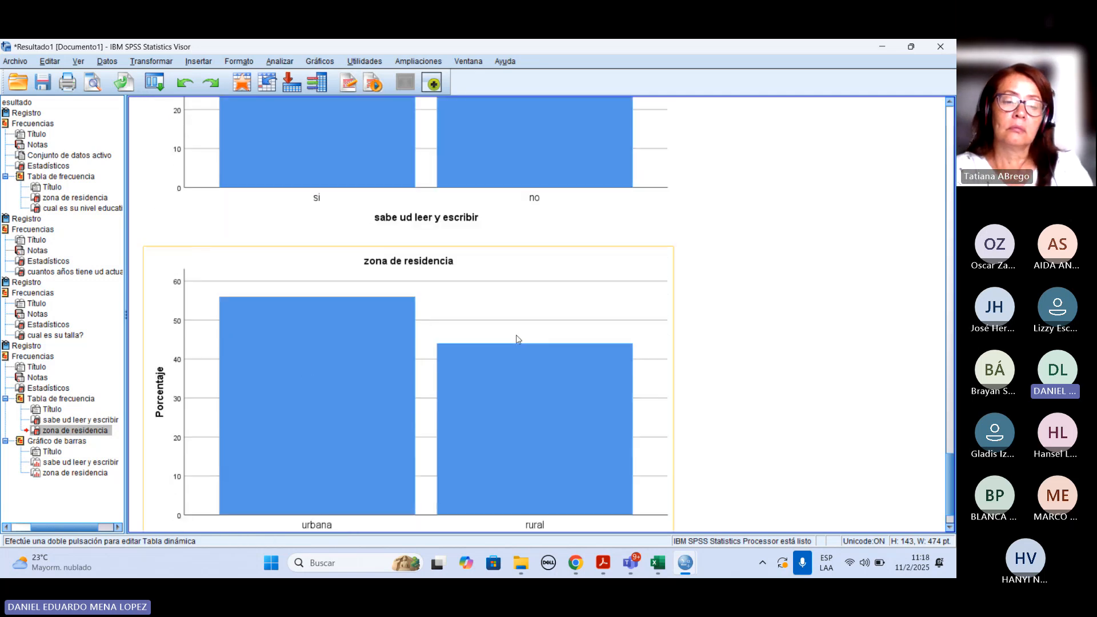
Step: Open the "sabe ud leer y escribir" bar chart in a maximized chart editor and show data labels on its bars
scroll(517, 339, down, 1)
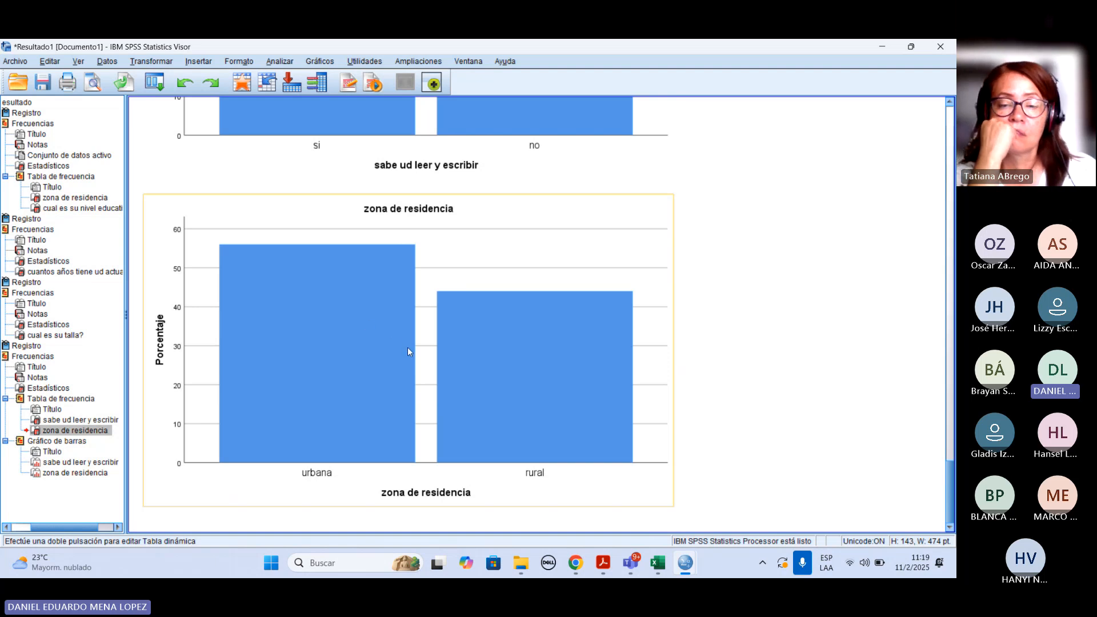
scroll(407, 347, up, 5)
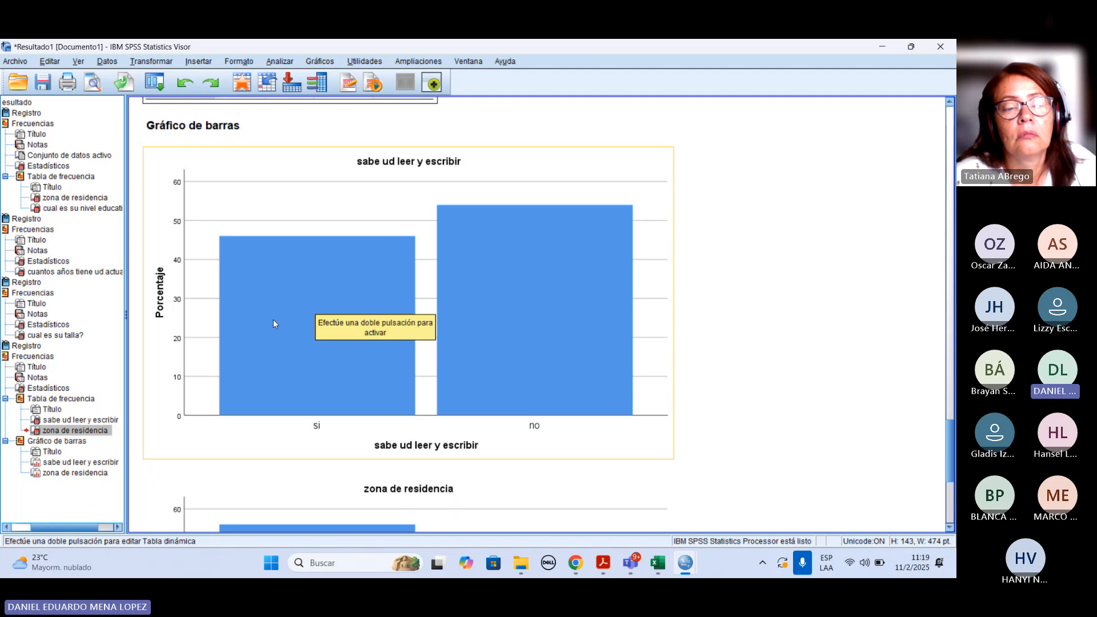
click(317, 299)
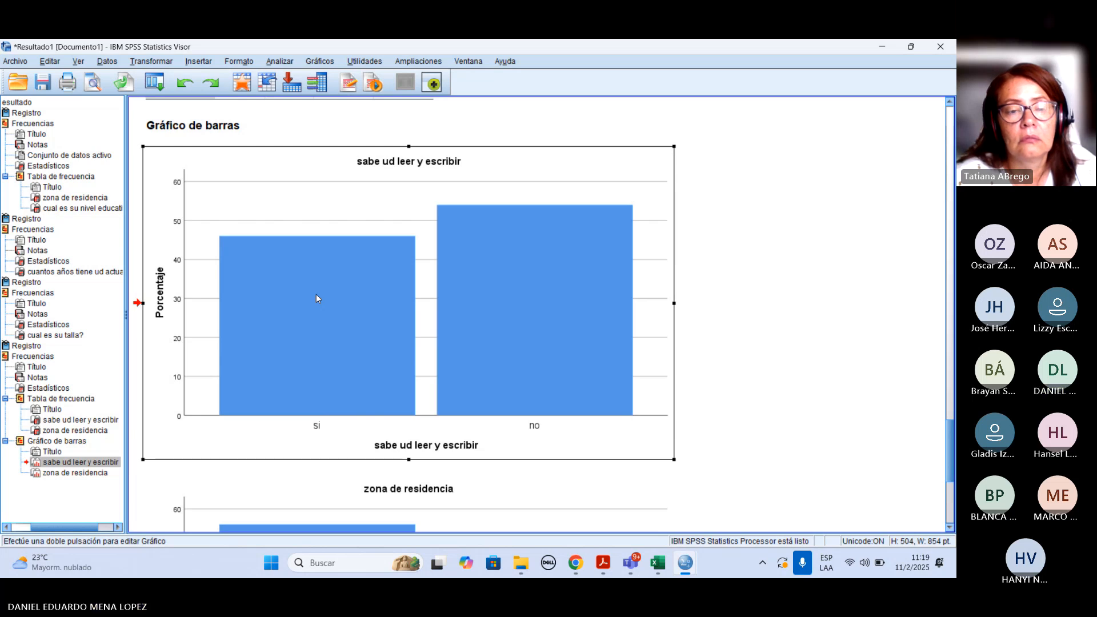
double_click(318, 298)
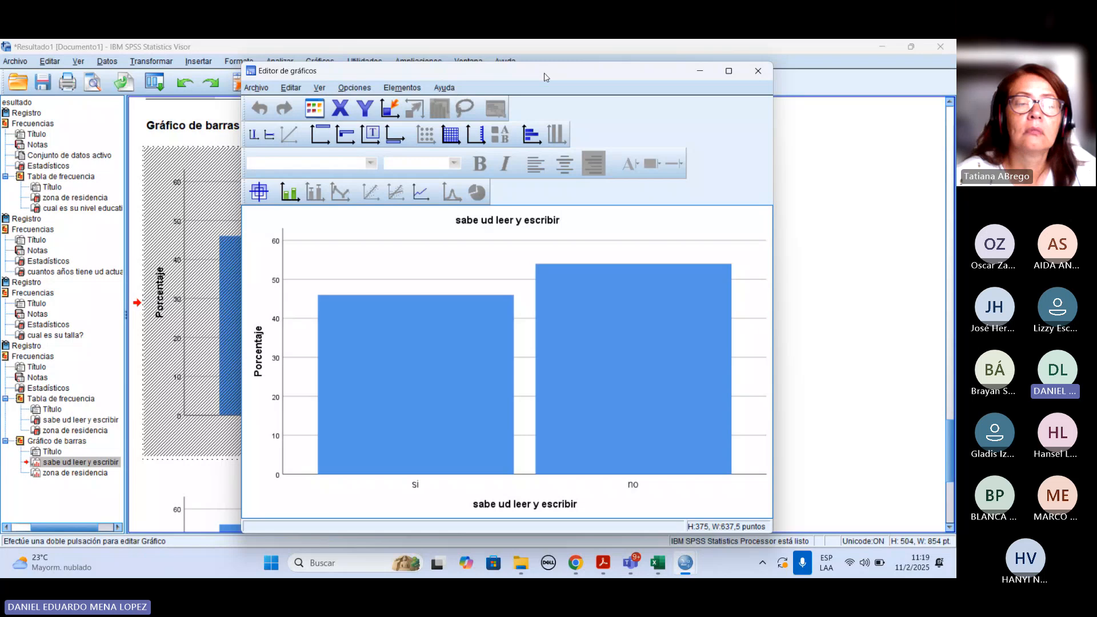
click(723, 69)
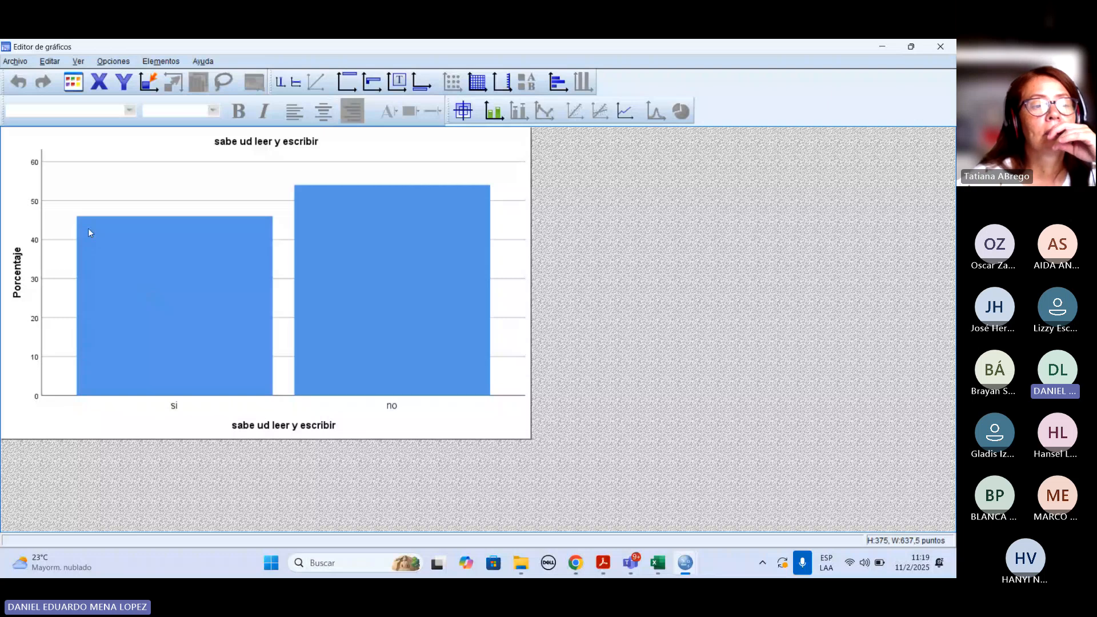
click(495, 111)
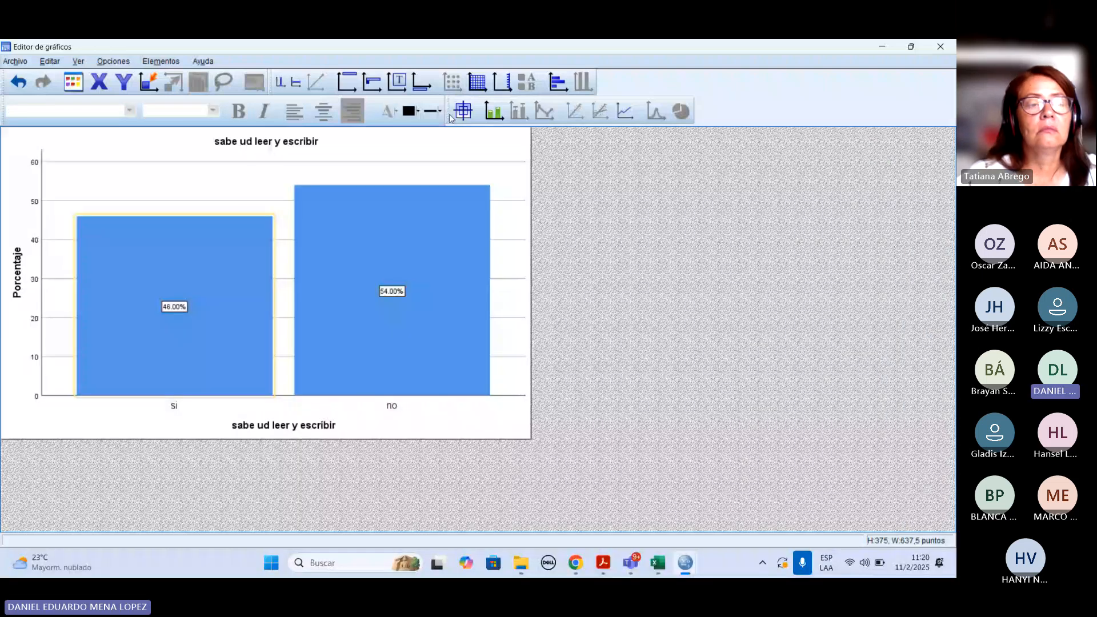
Step: Fill the "si" bar with orange and the "no" bar with green
click(417, 111)
click(435, 146)
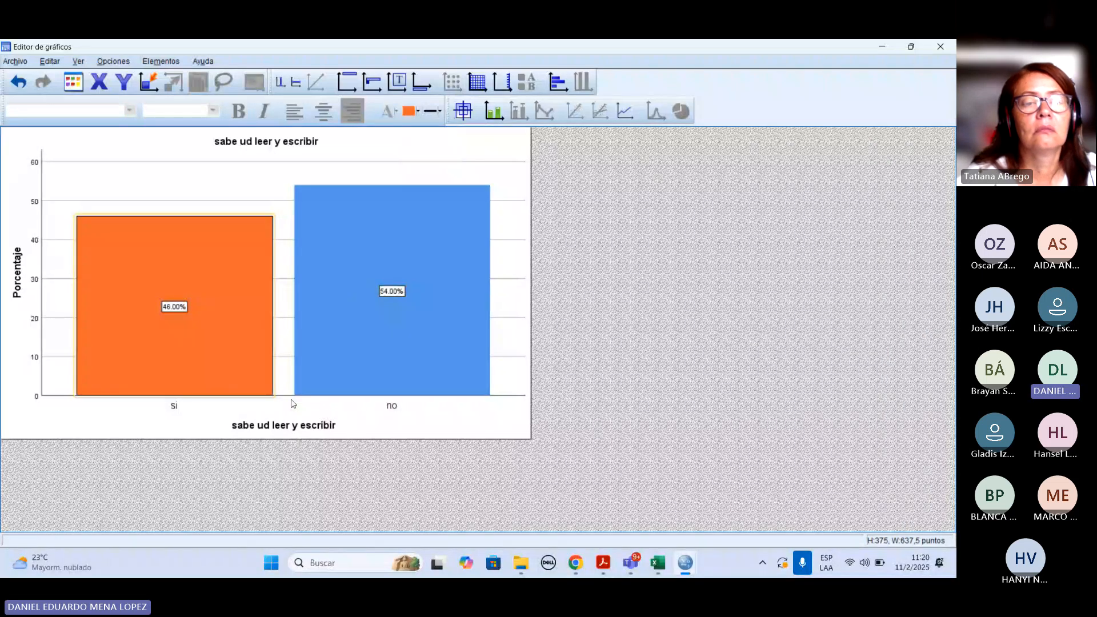
click(395, 248)
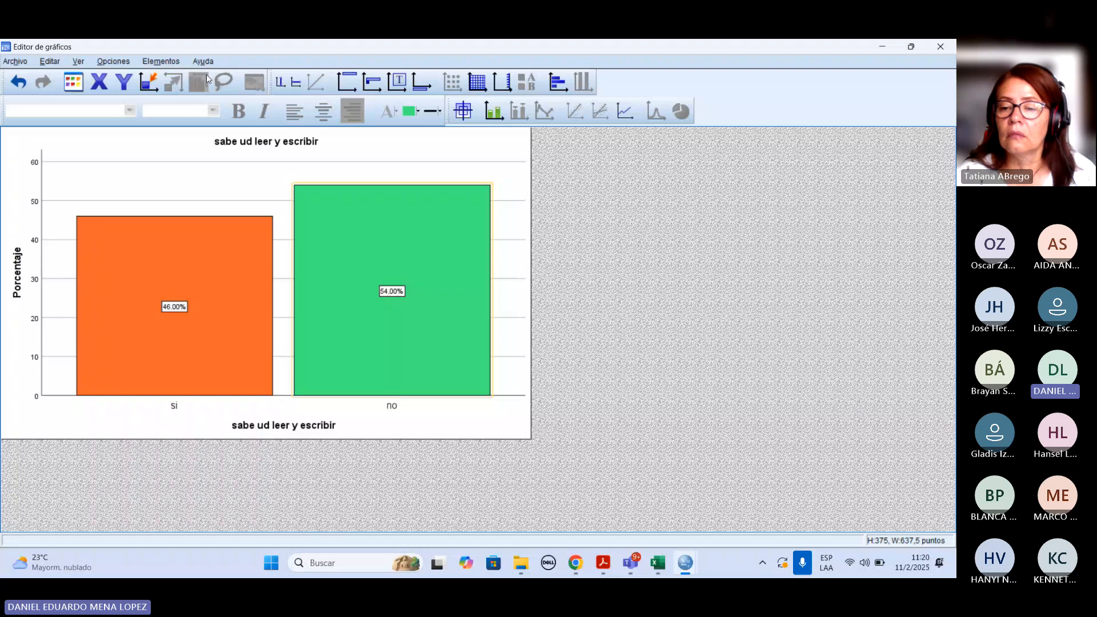
click(15, 62)
mouse_move(40, 64)
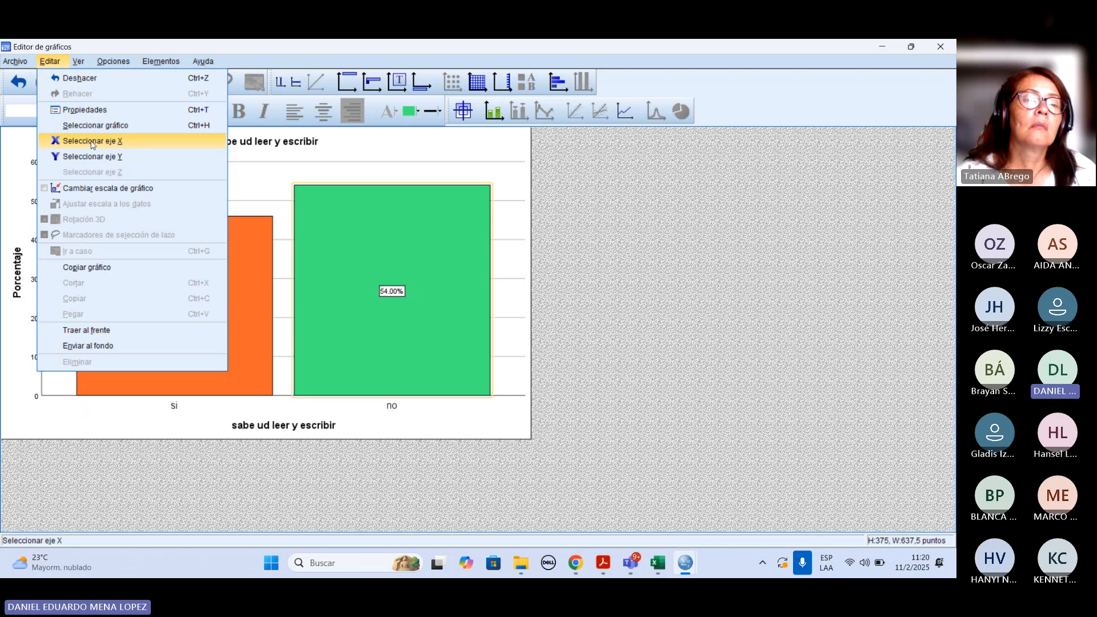
mouse_move(79, 67)
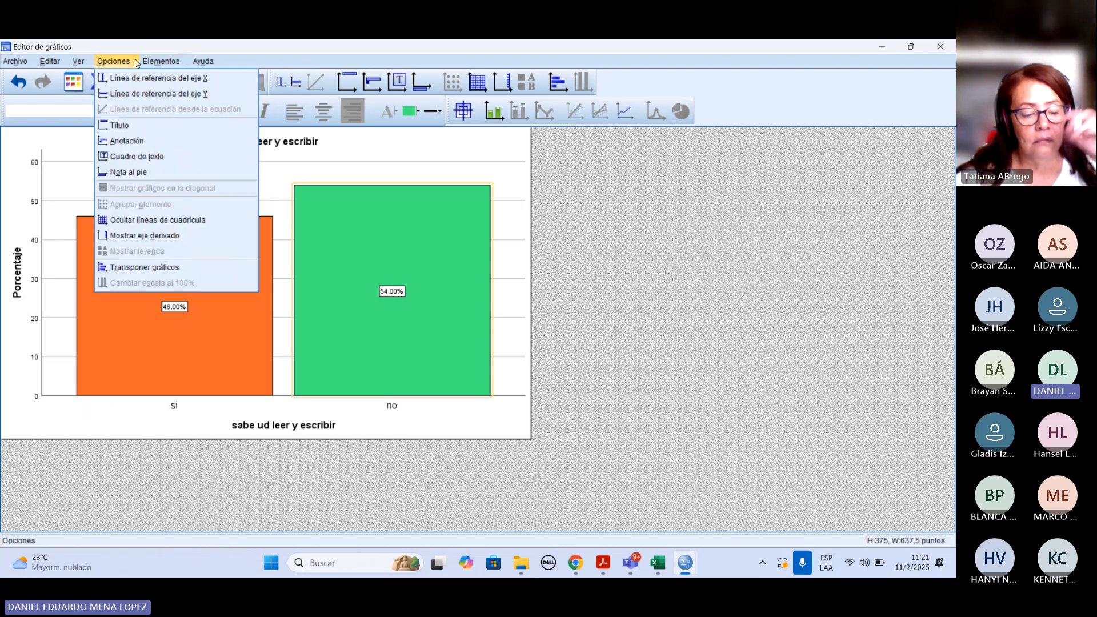
mouse_move(208, 64)
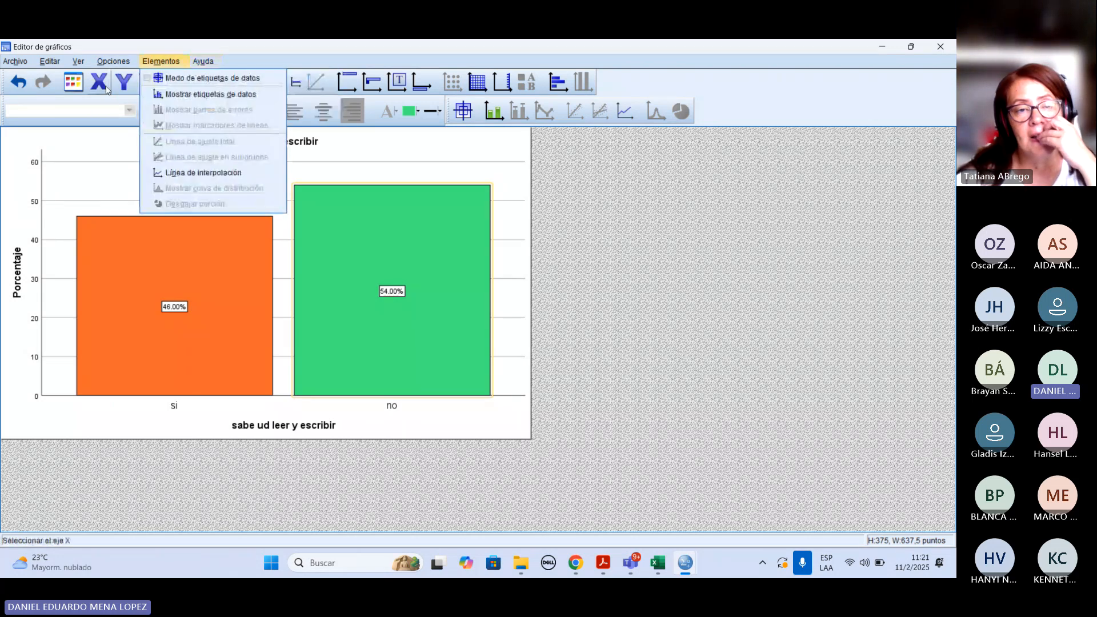
click(180, 84)
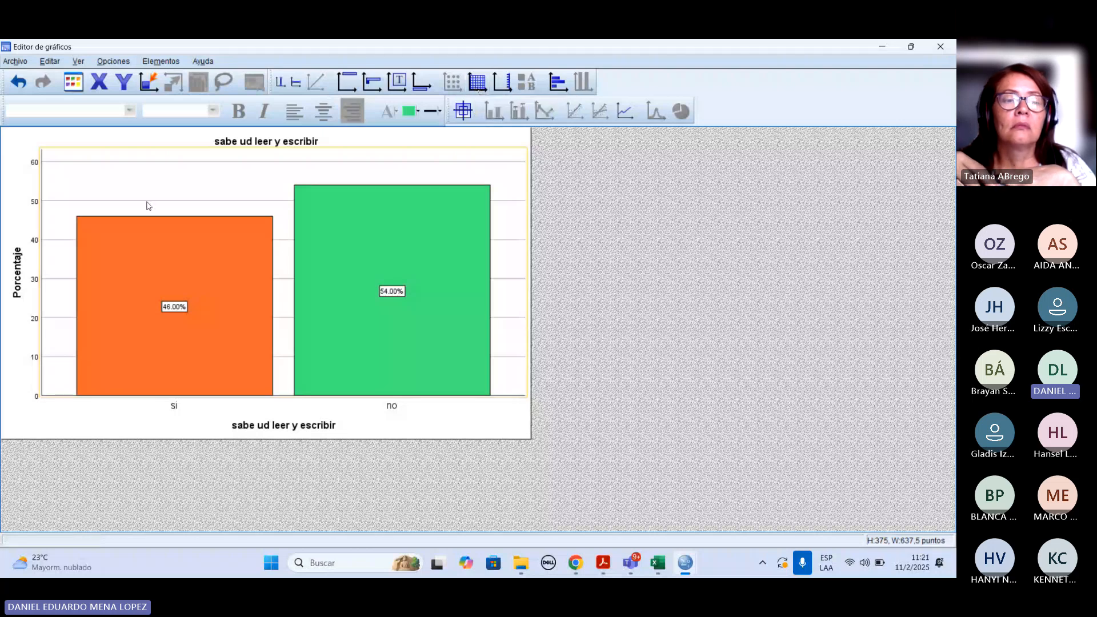
Step: Hide the grid lines of the reading and writing bar chart
click(483, 88)
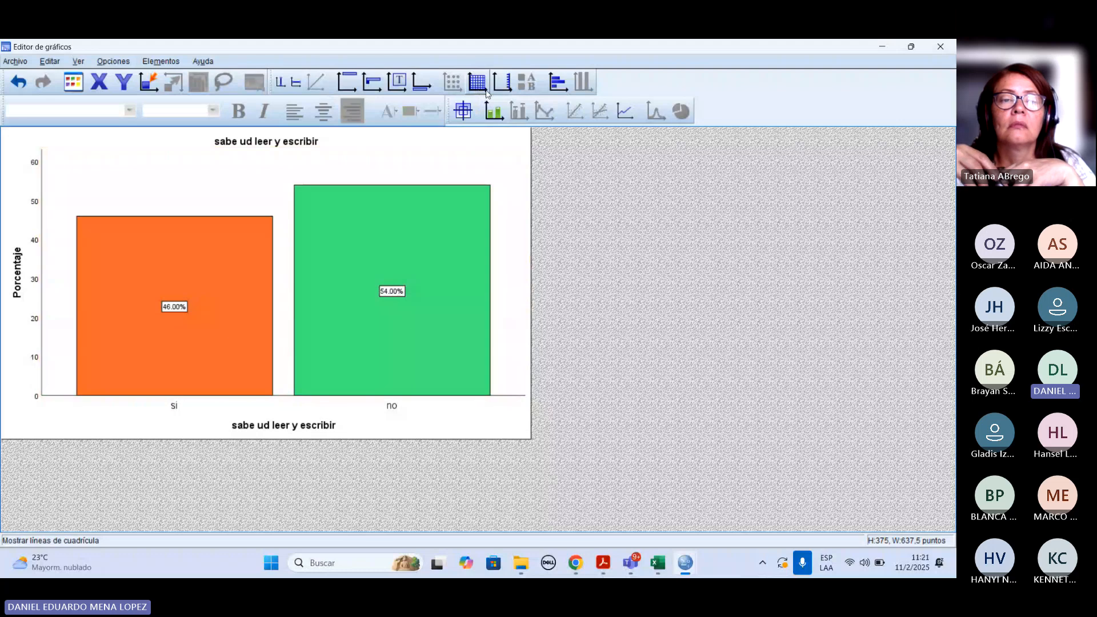
click(486, 91)
click(579, 198)
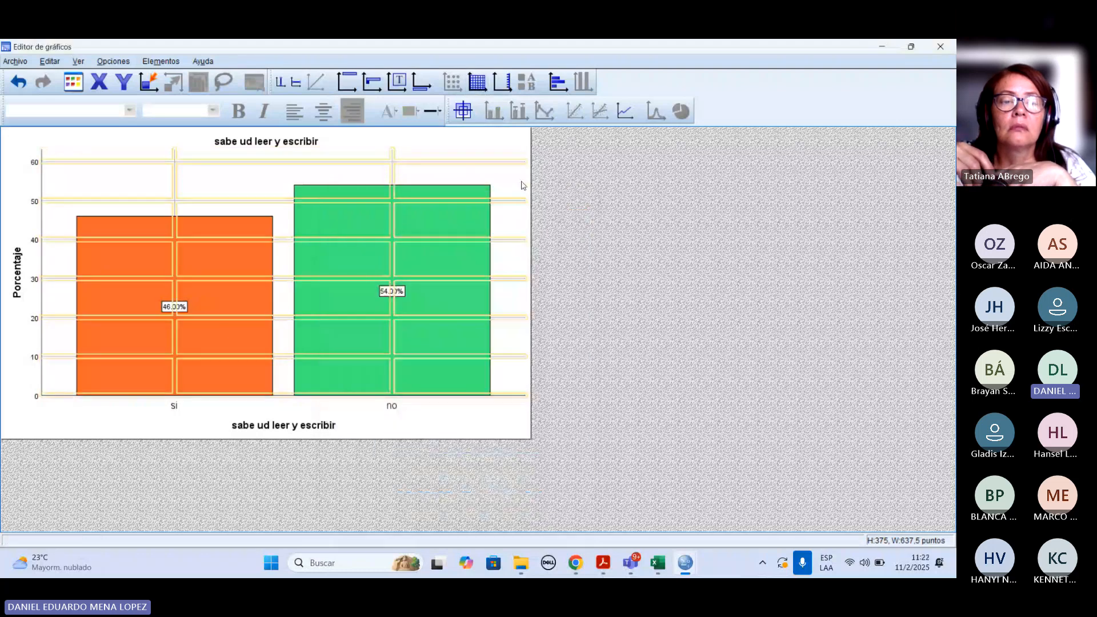
click(477, 86)
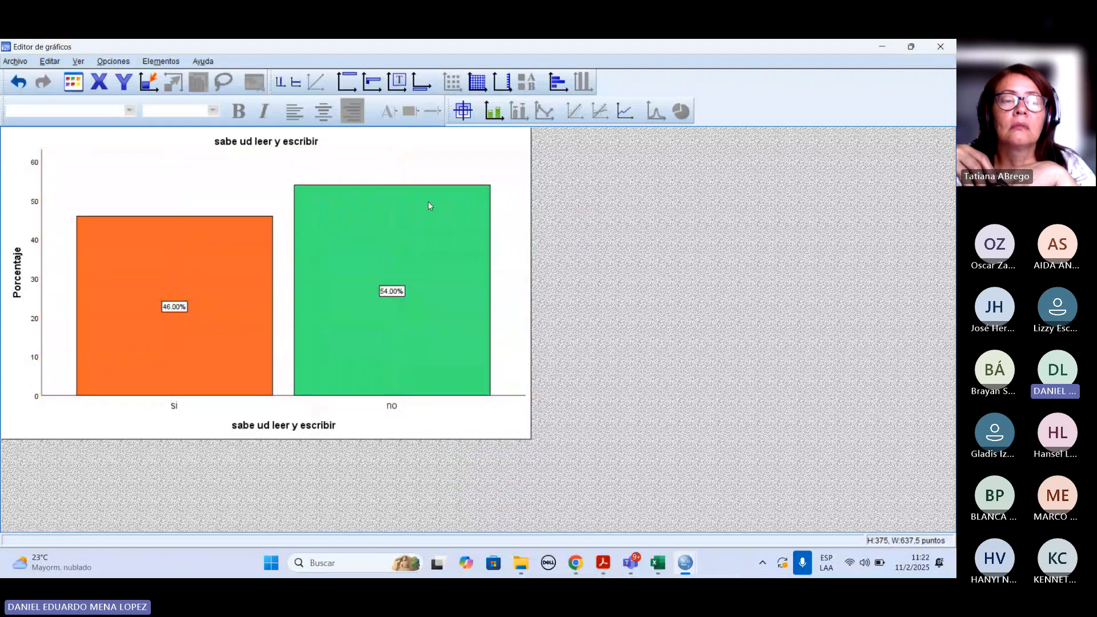
Step: Apply the 3D depth effect to the bars of the reading and writing chart and close the chart editor
double_click(241, 266)
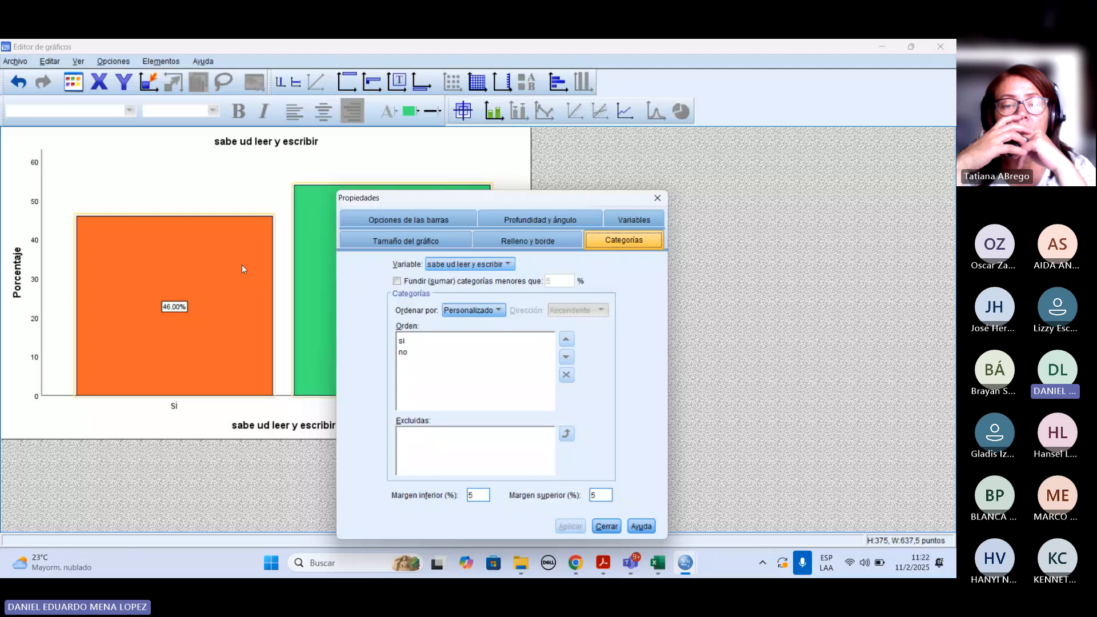
drag(468, 200, 461, 147)
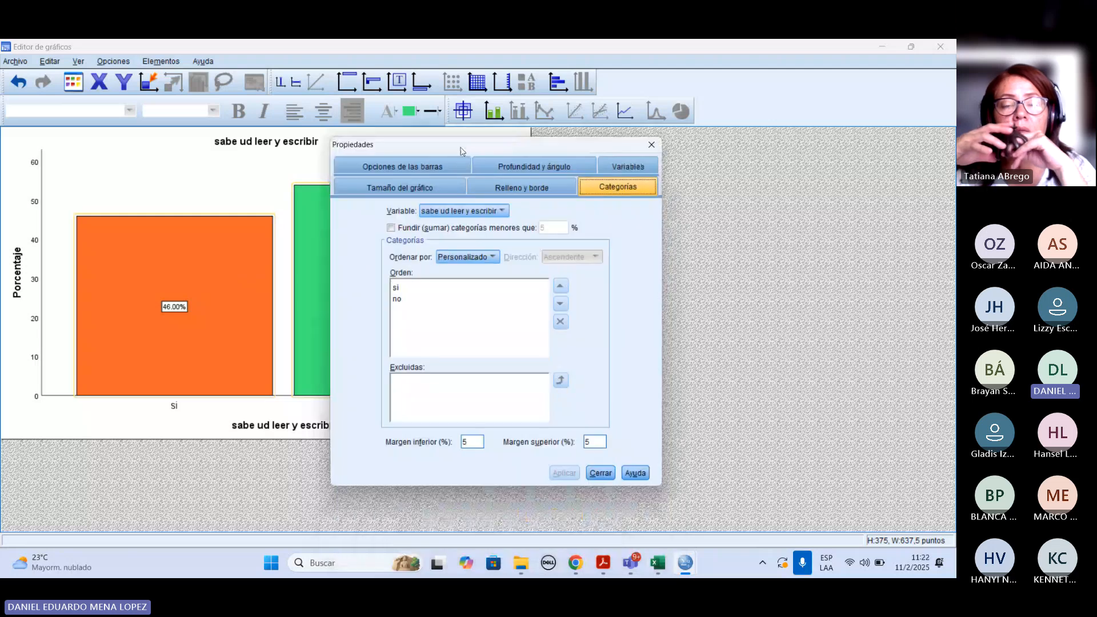
click(491, 166)
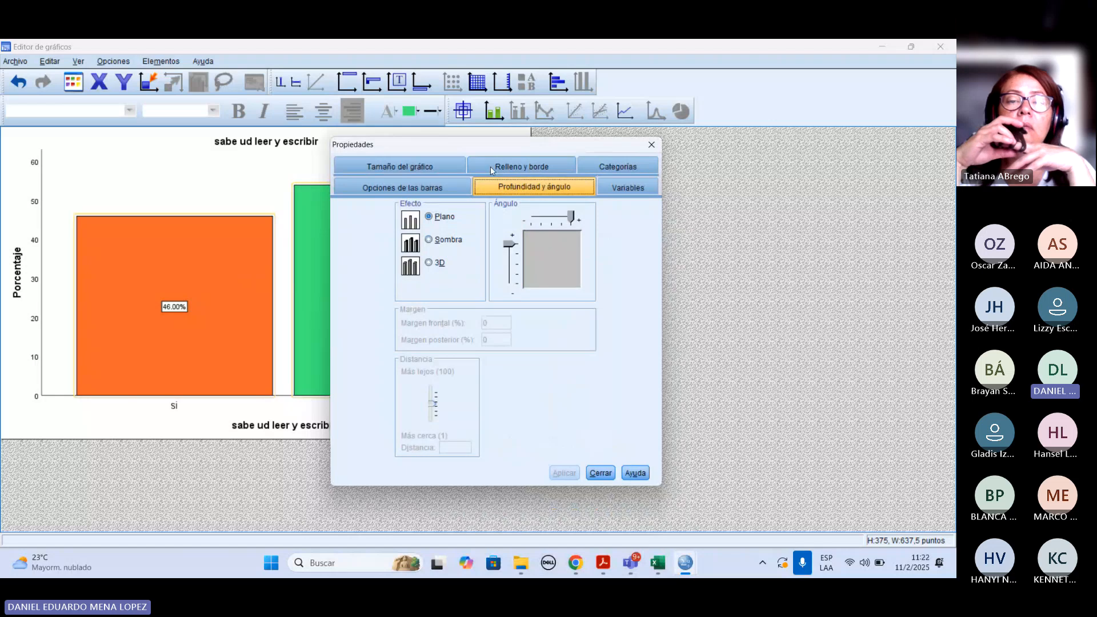
click(429, 263)
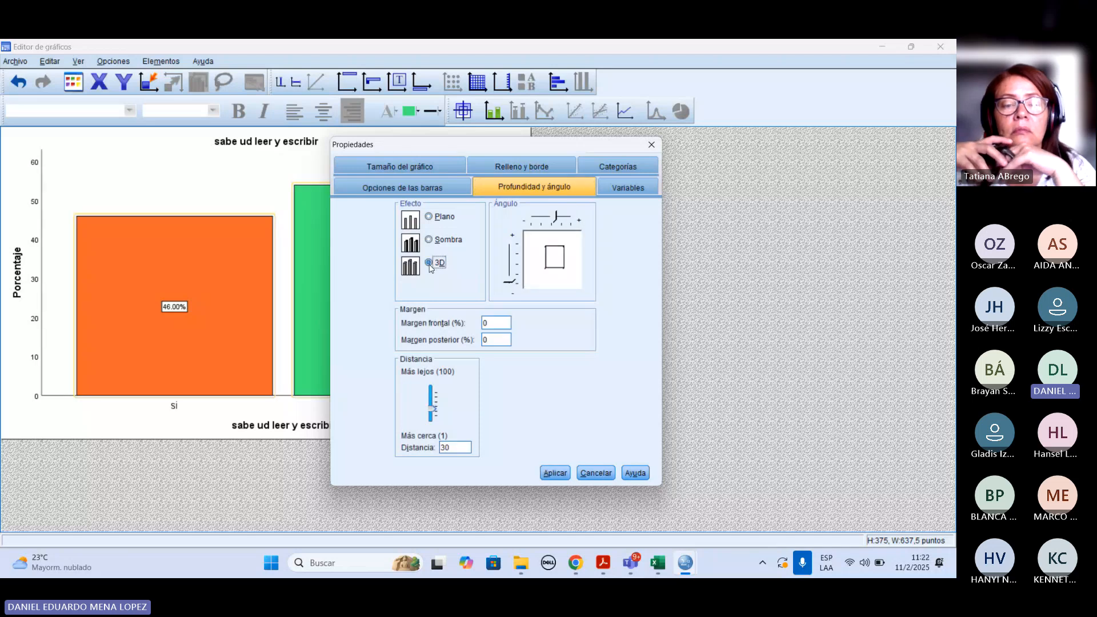
click(562, 478)
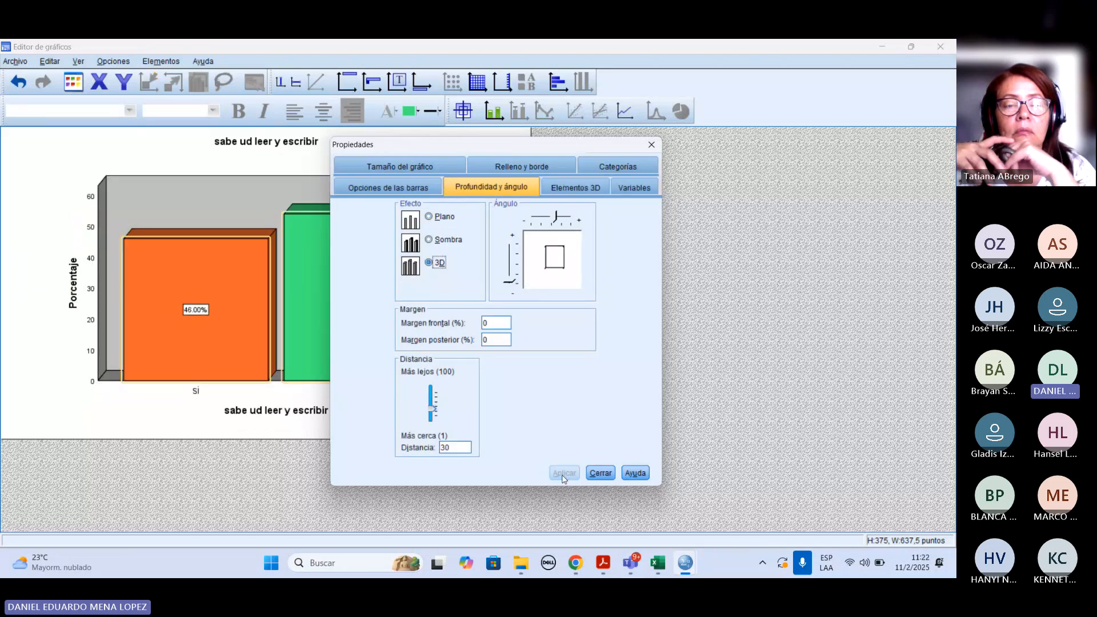
click(600, 473)
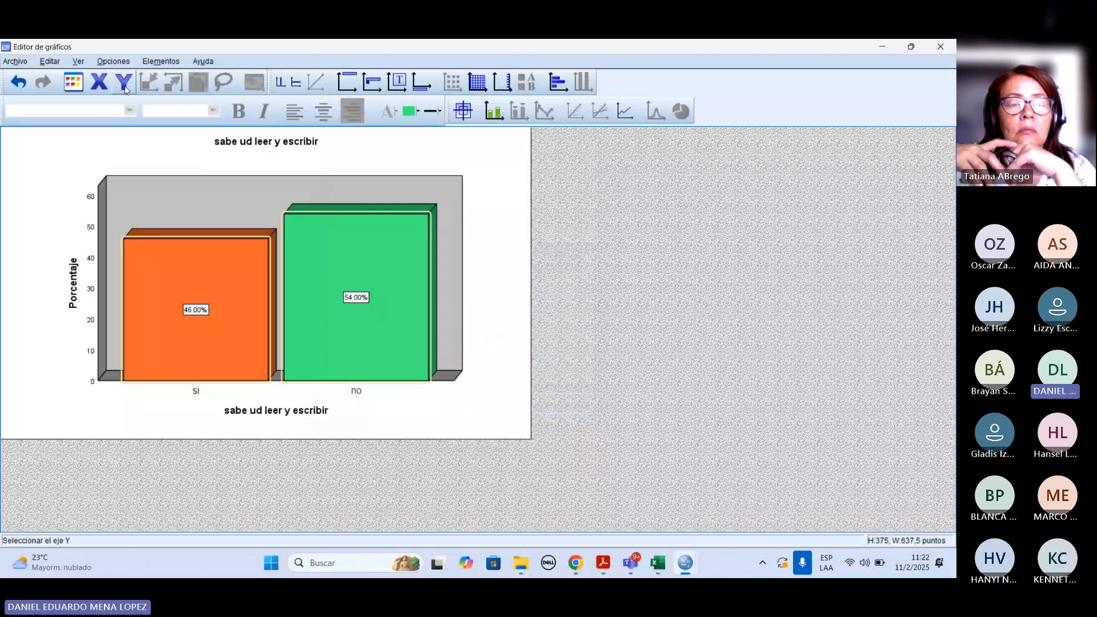
click(952, 47)
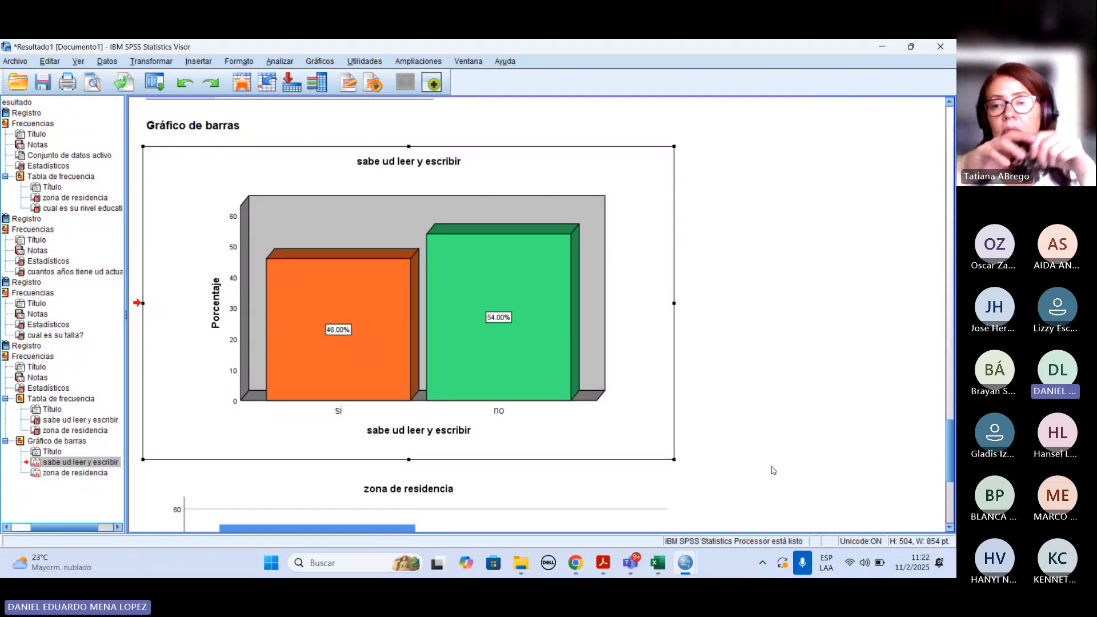
scroll(774, 471, down, 5)
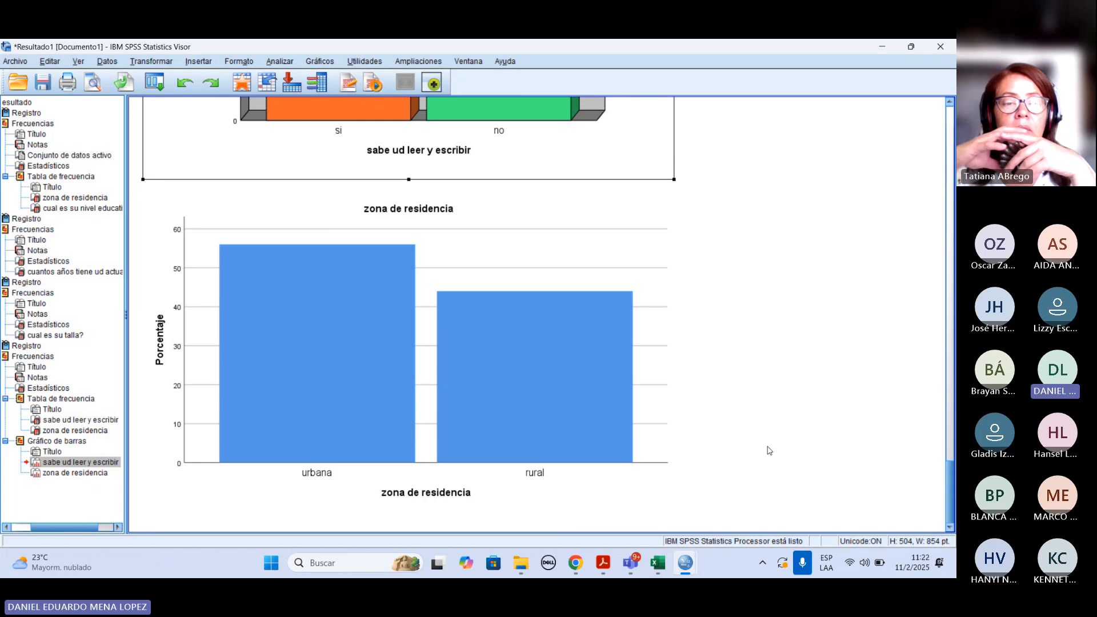
click(503, 400)
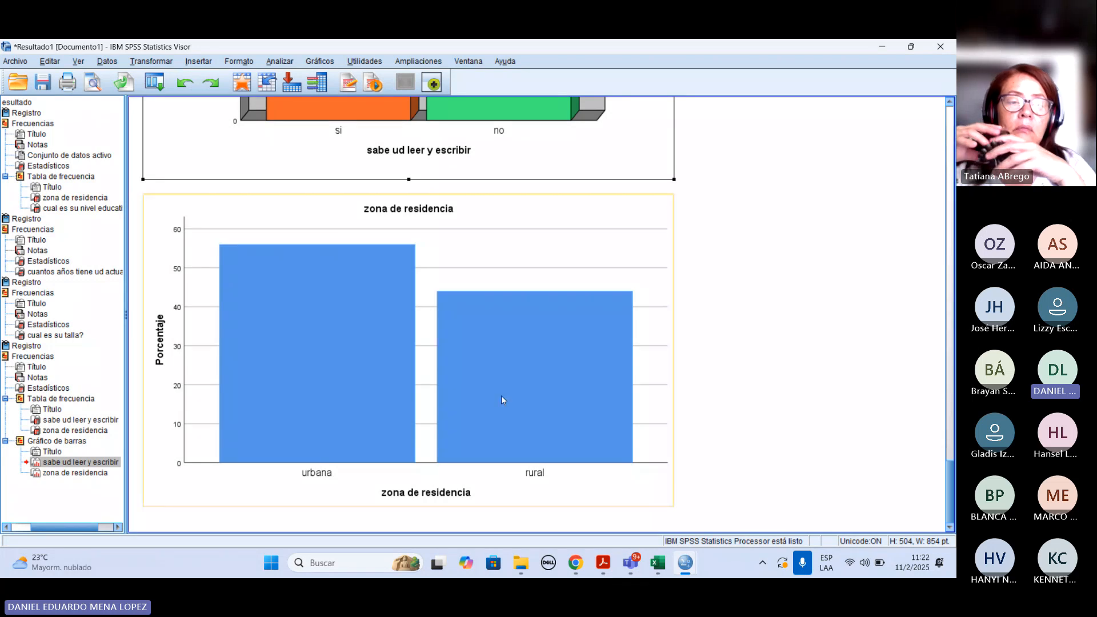
scroll(537, 407, up, 3)
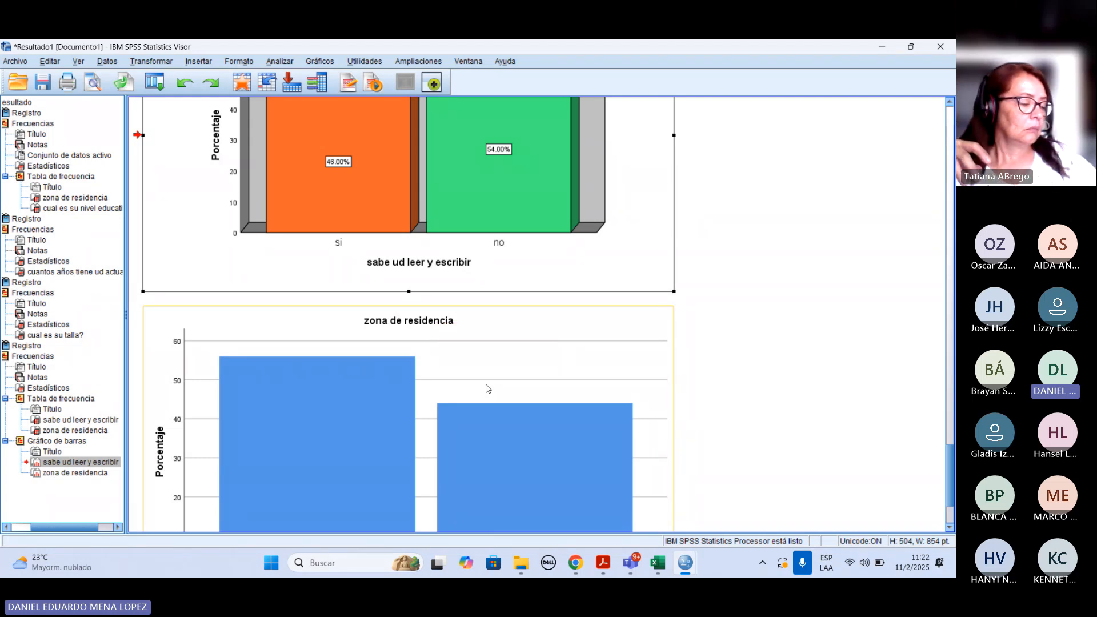
scroll(504, 385, up, 2)
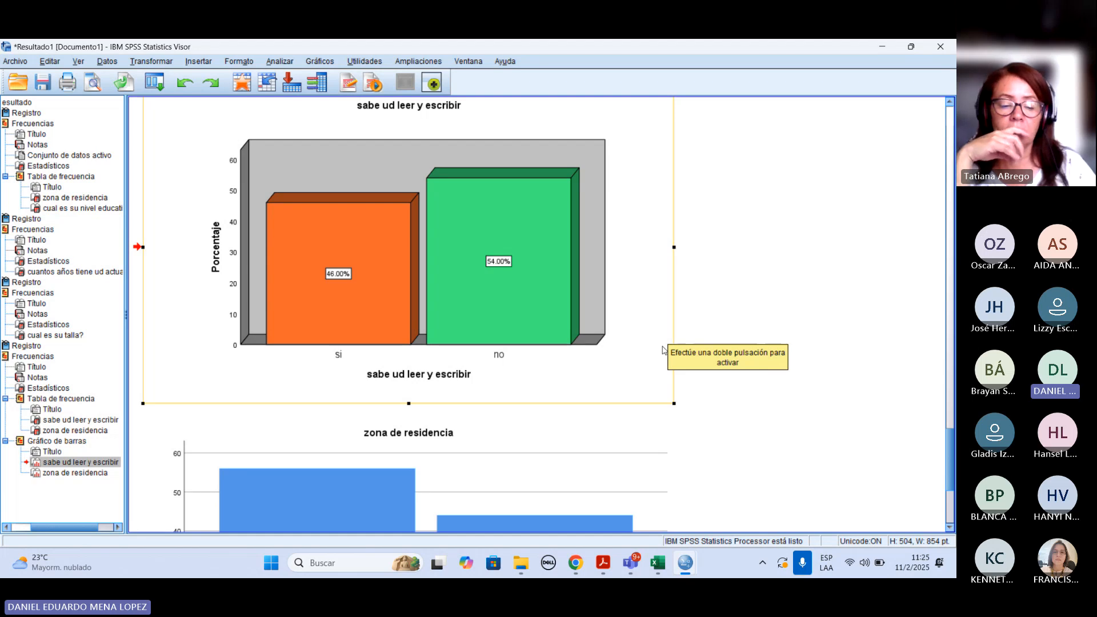
scroll(657, 350, down, 2)
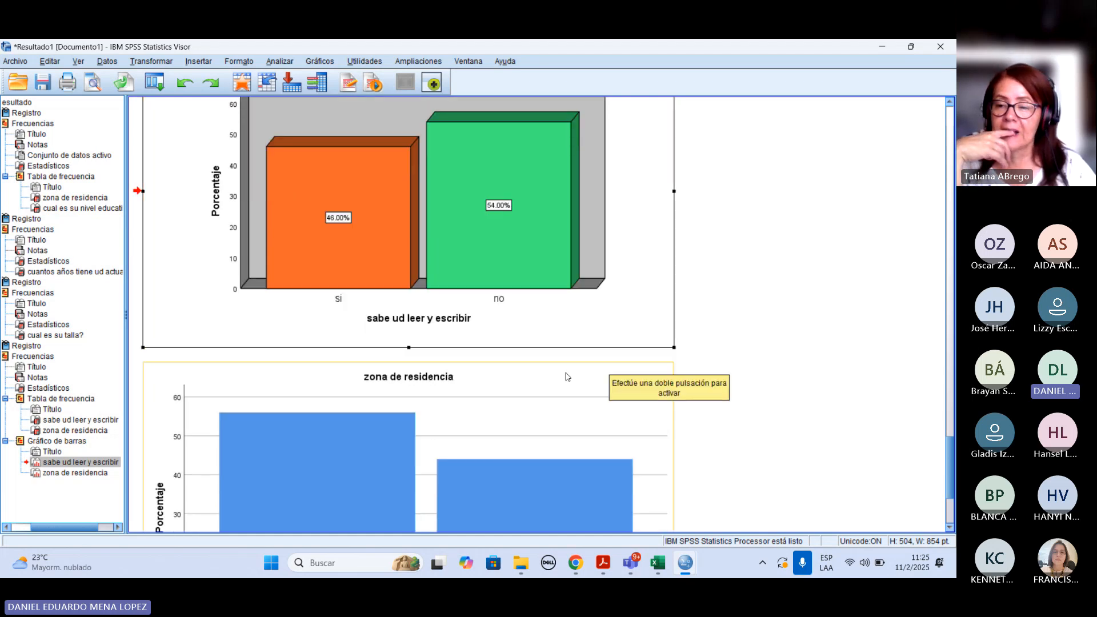
scroll(442, 338, up, 4)
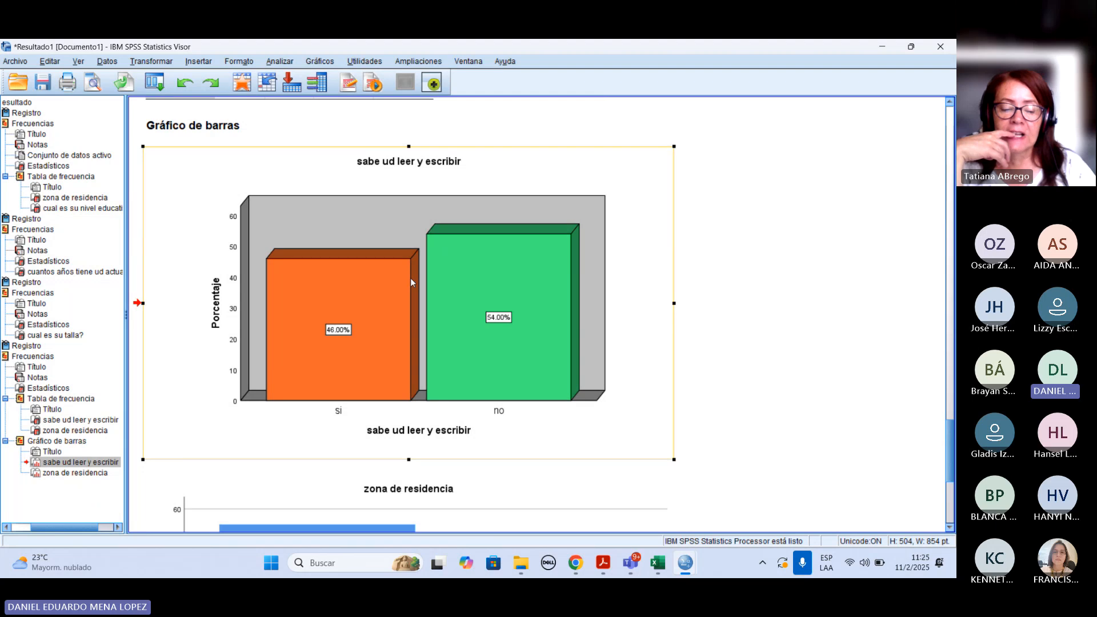
click(150, 81)
click(167, 105)
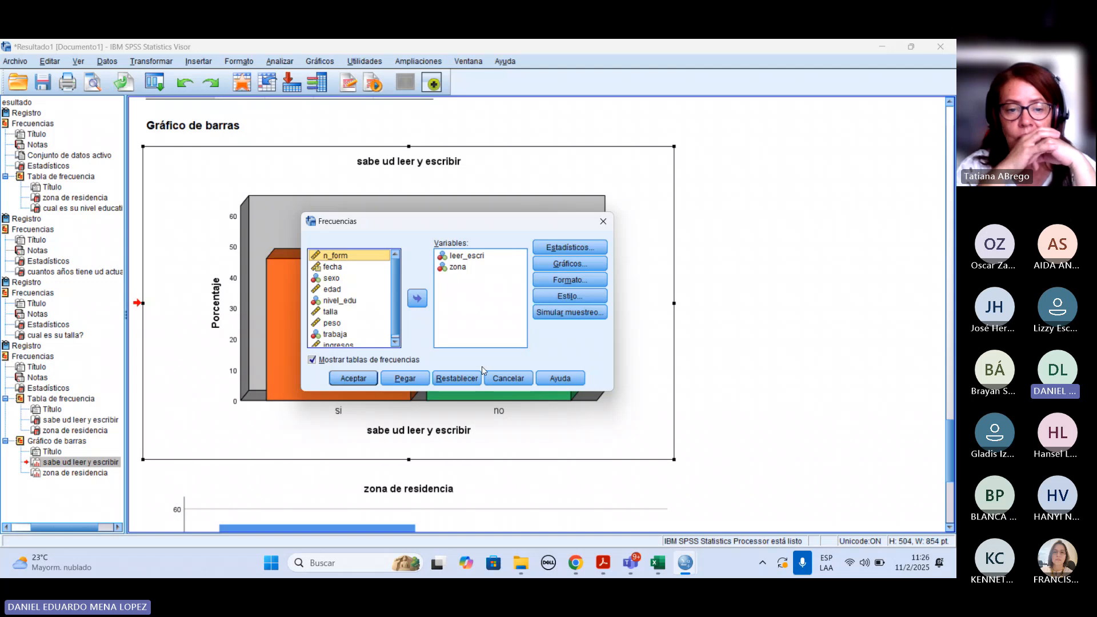
click(353, 378)
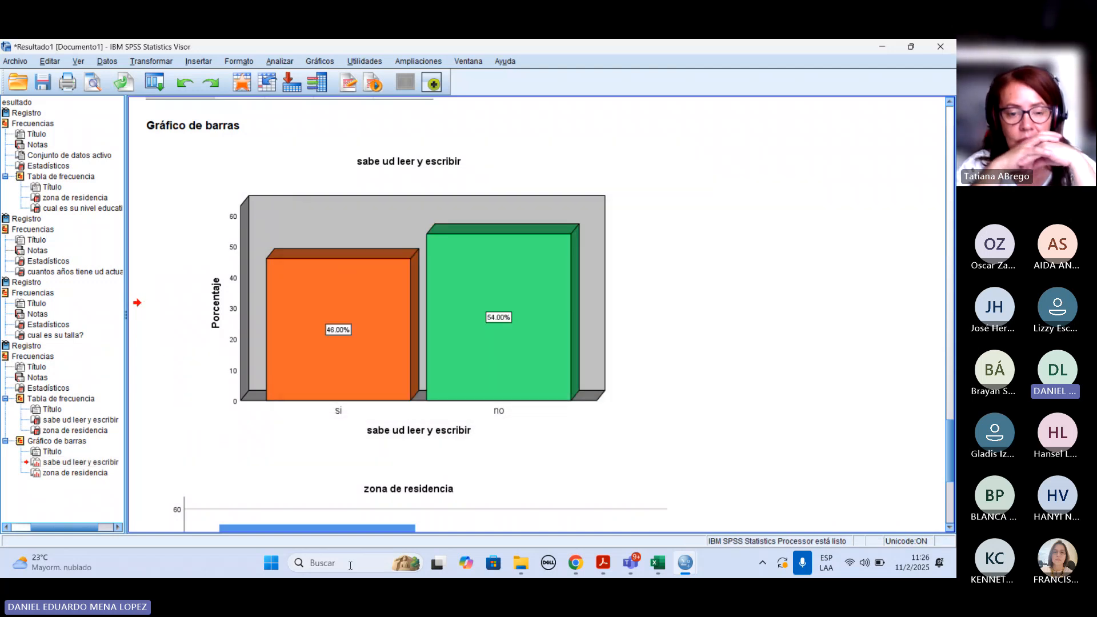
Step: Create a blank document in Word and switch back to the SPSS output with the reading and writing chart
click(350, 564)
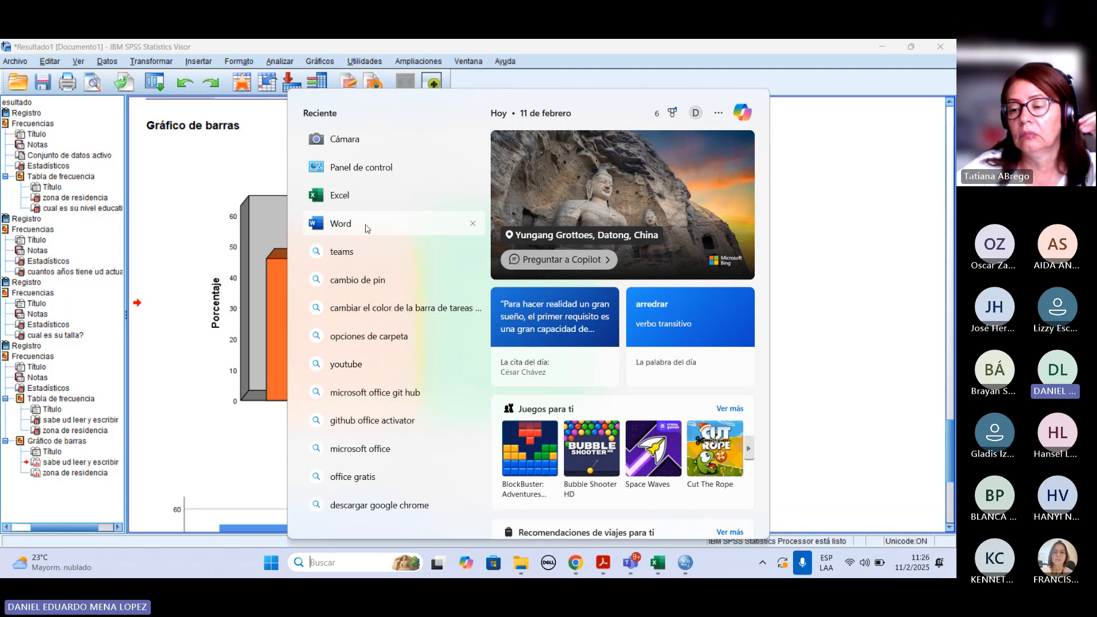
click(368, 226)
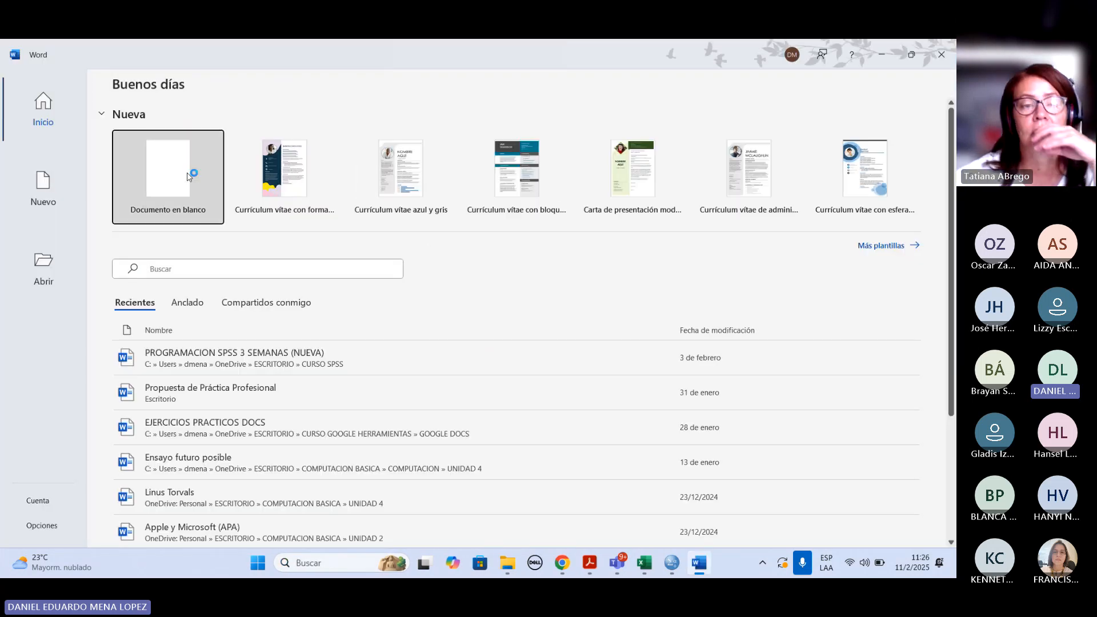
click(192, 173)
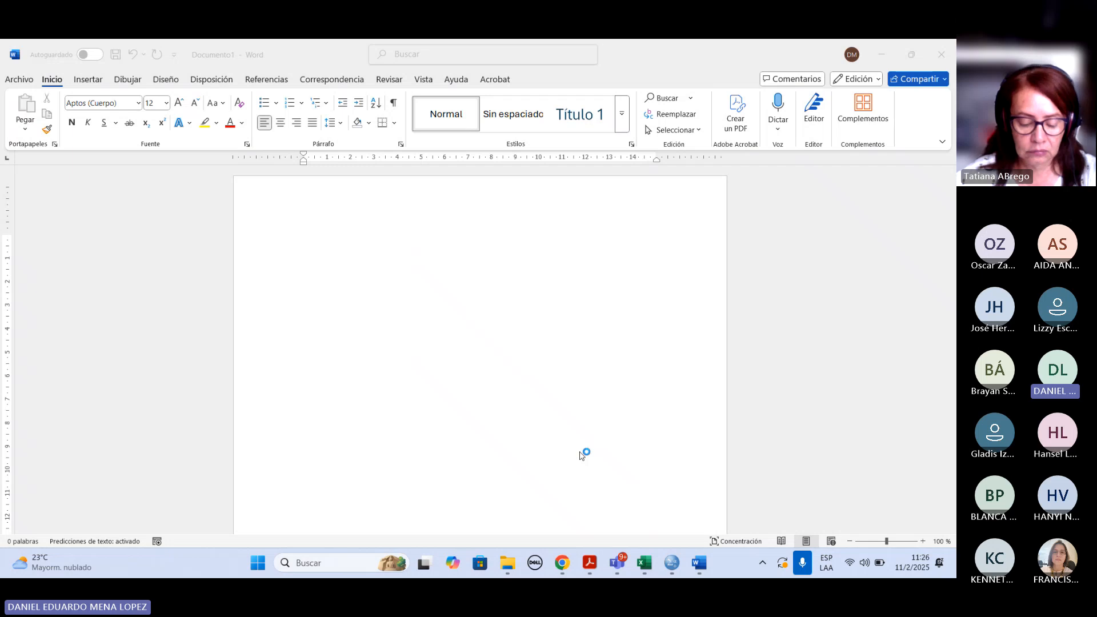
mouse_move(671, 563)
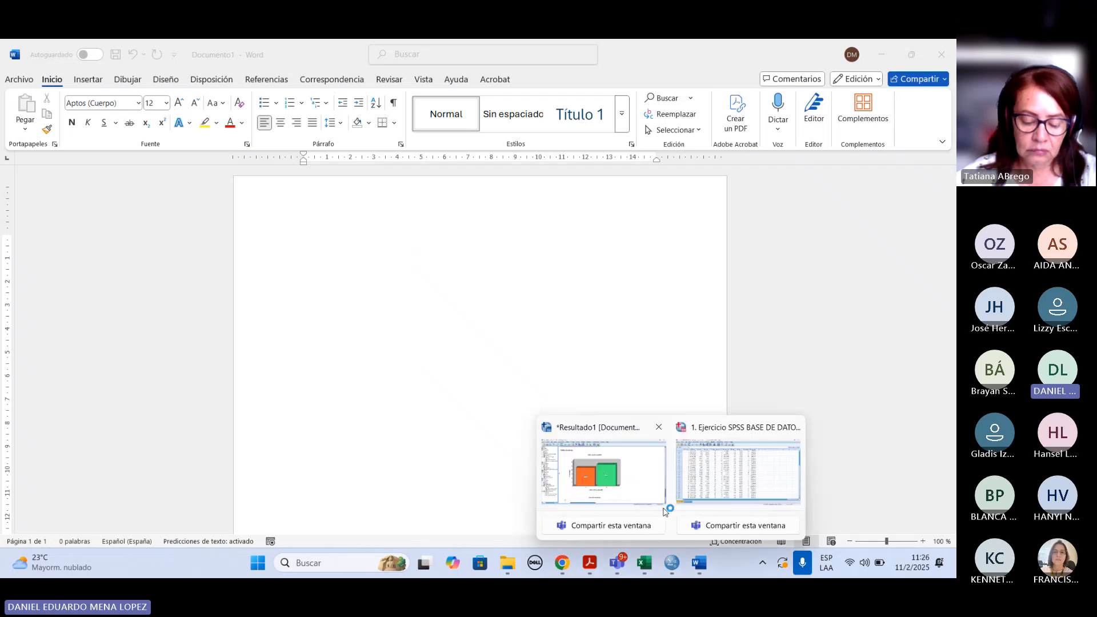
click(628, 487)
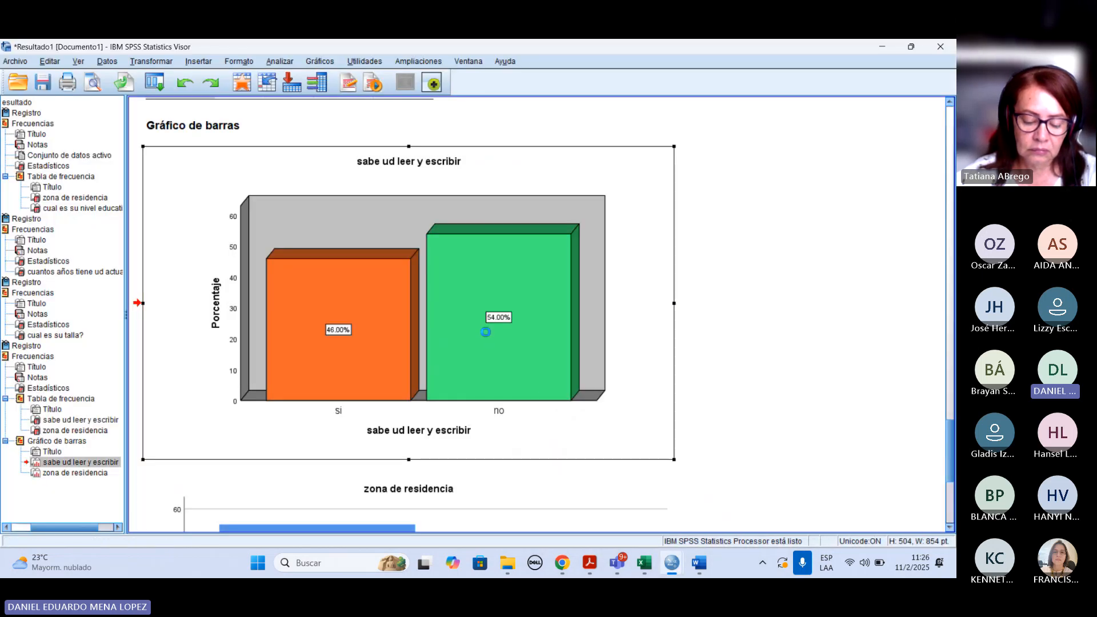
Step: Switch to Word and paste the copied reading and writing bar chart into the blank document
click(699, 564)
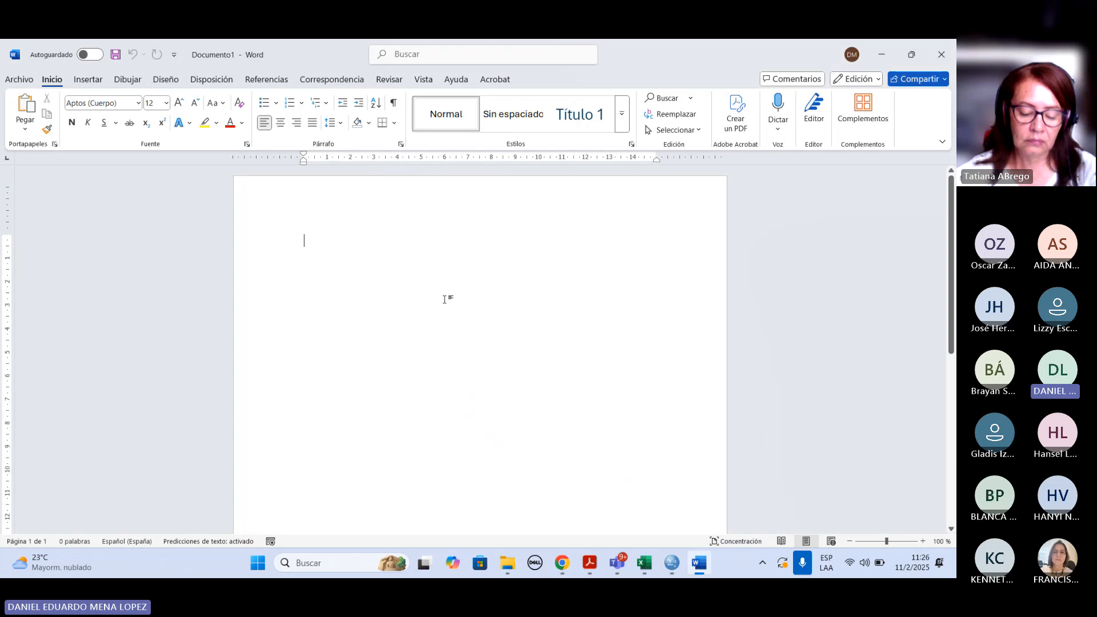
key(ctrl+v)
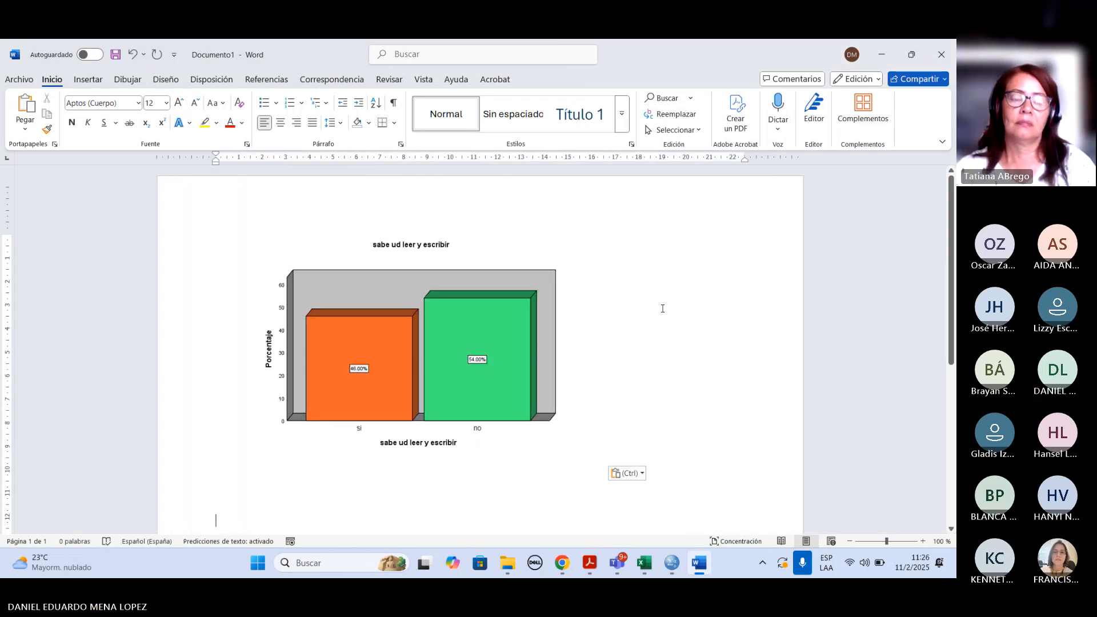
scroll(674, 320, down, 3)
scroll(686, 328, down, 1)
scroll(686, 331, up, 2)
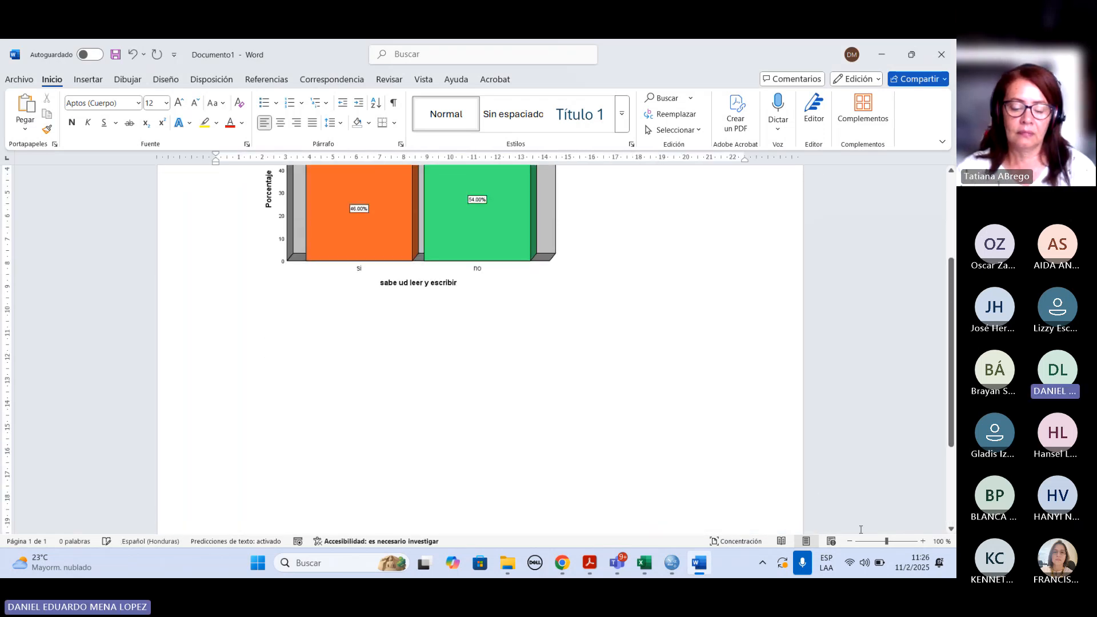
scroll(722, 432, up, 3)
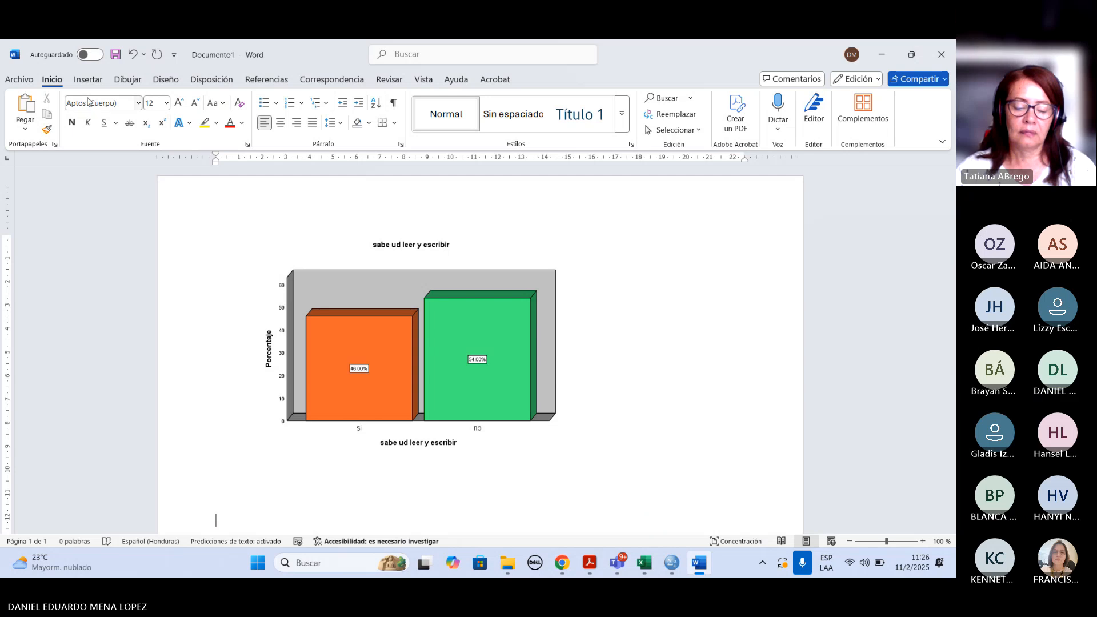
click(588, 357)
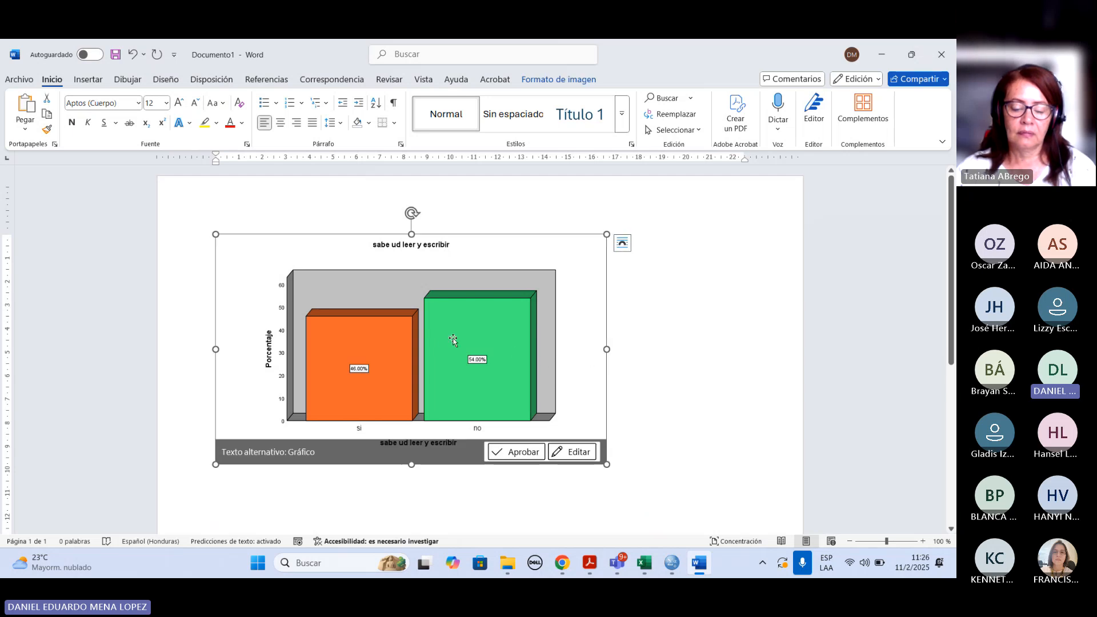
click(665, 361)
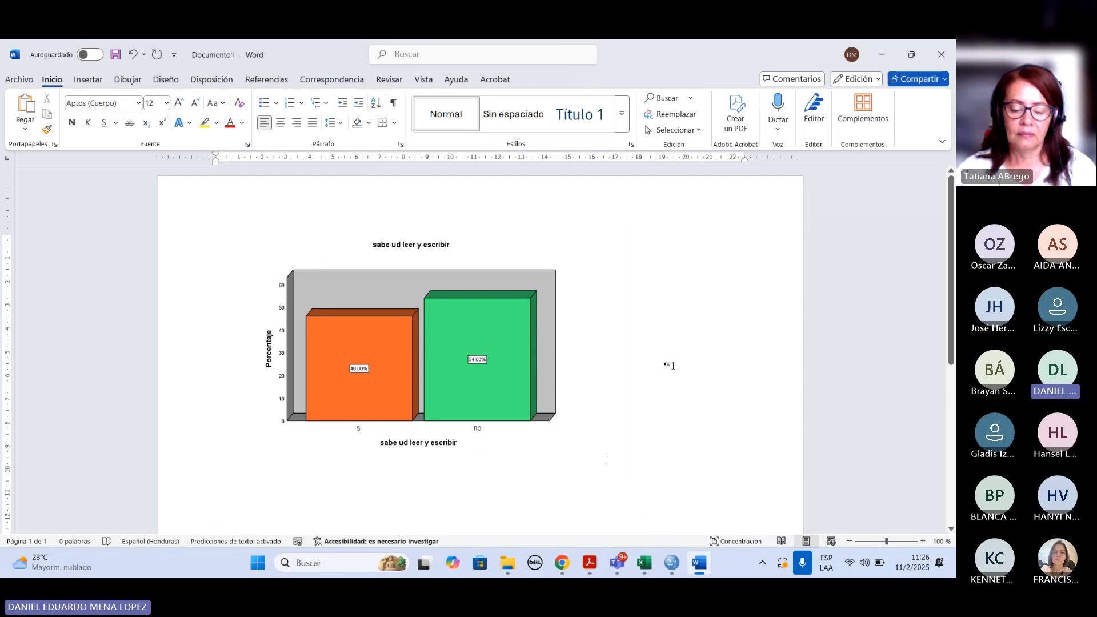
Step: Return to SPSS and show the variable definitions of the survey data file
mouse_move(675, 565)
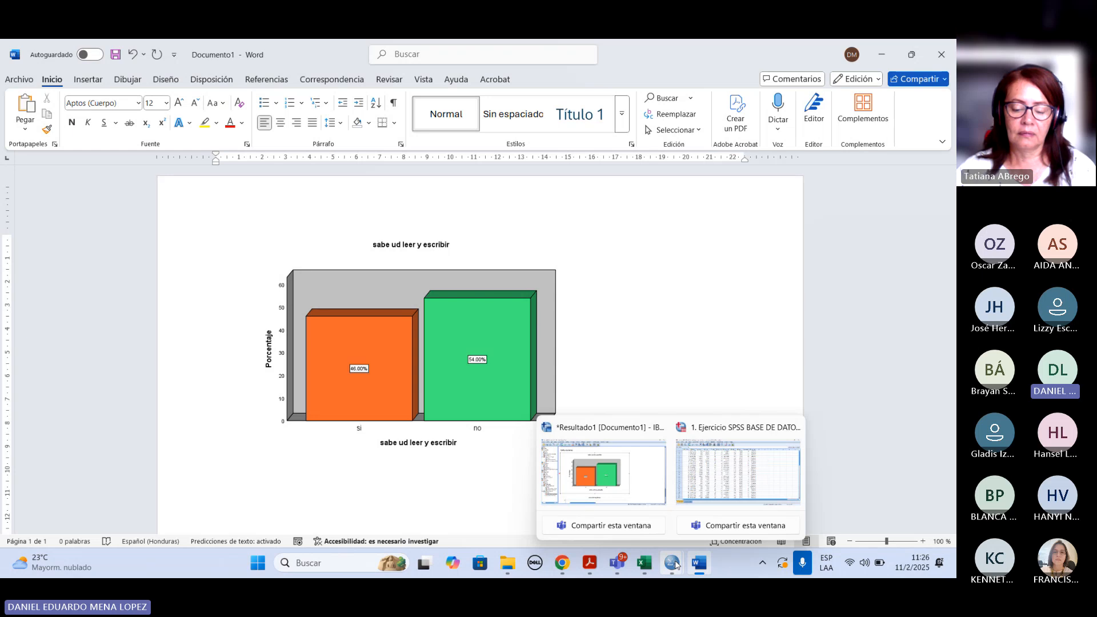
click(628, 486)
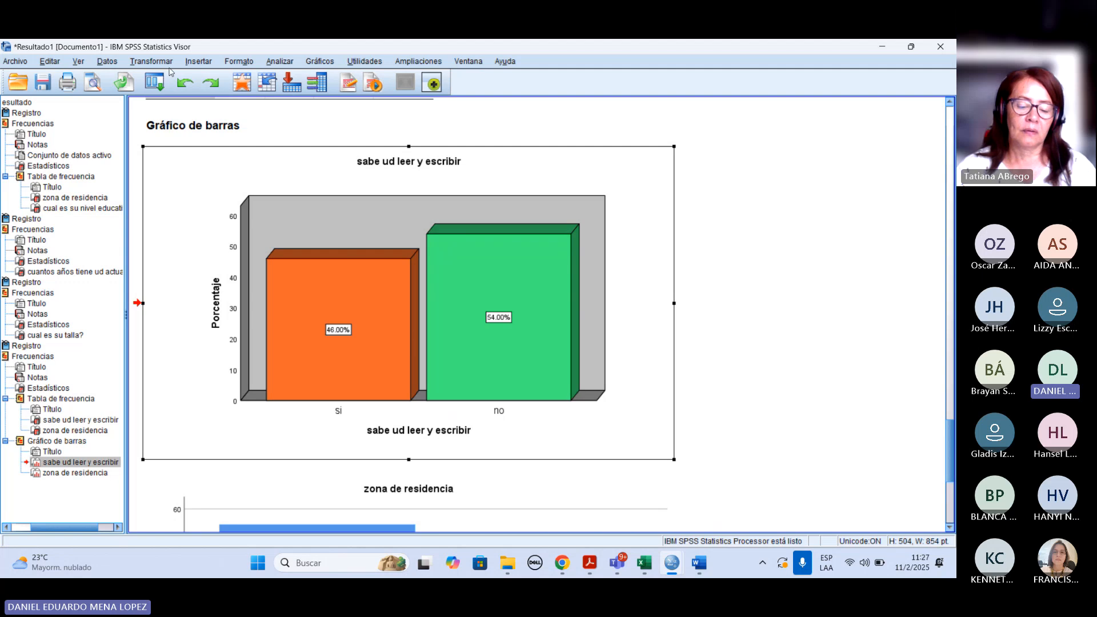
click(164, 85)
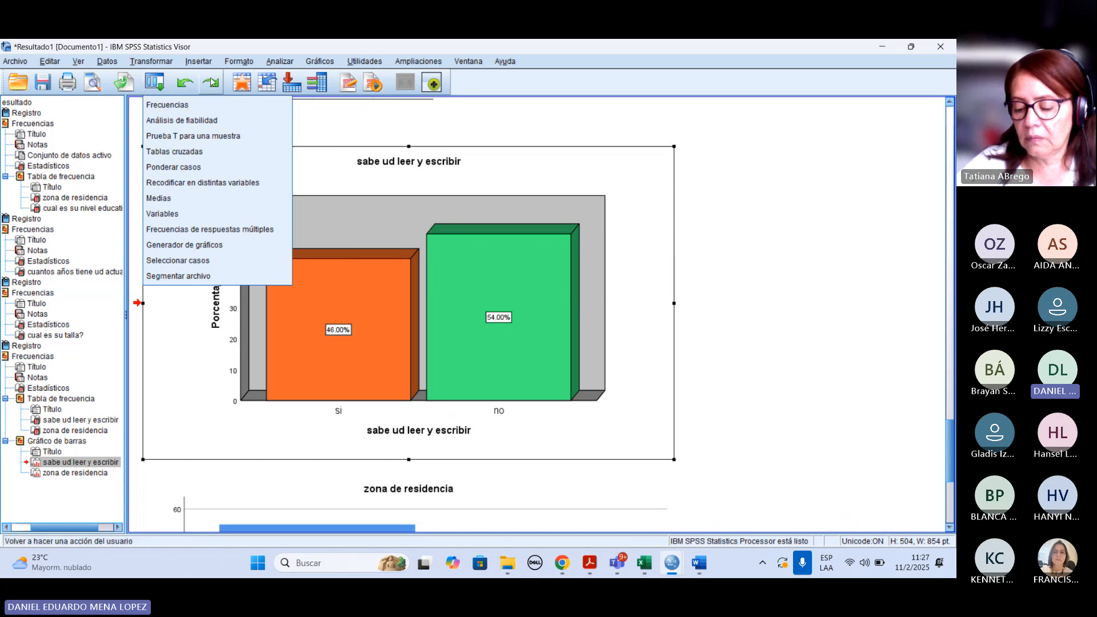
click(241, 86)
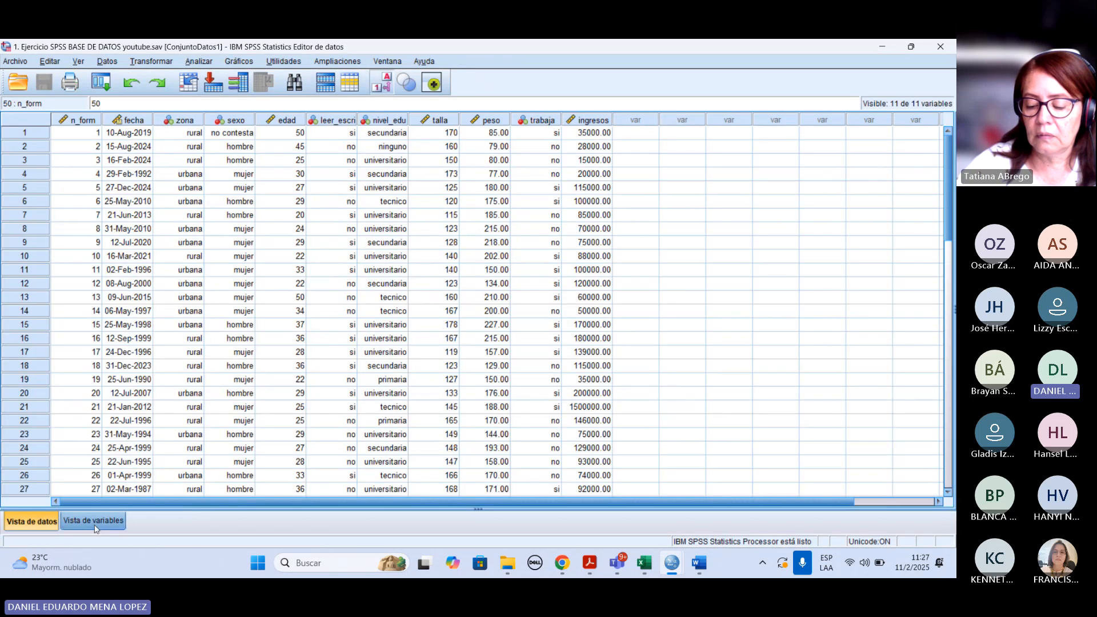
click(94, 523)
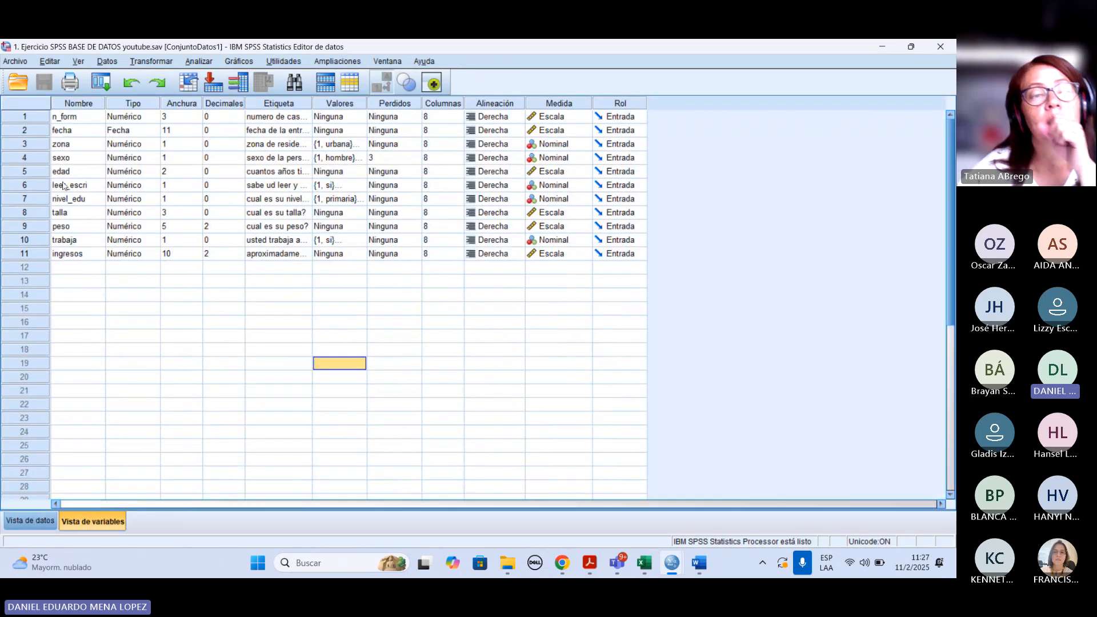
drag(46, 116, 36, 141)
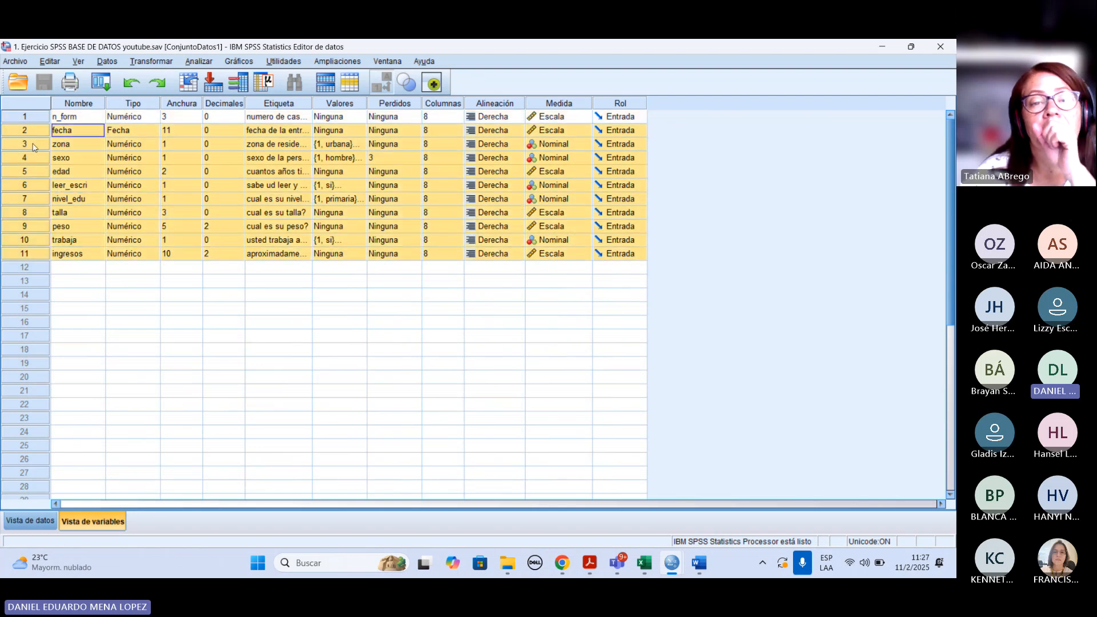
Step: Add a new variable named PPA in the first empty row below ingresos
click(88, 268)
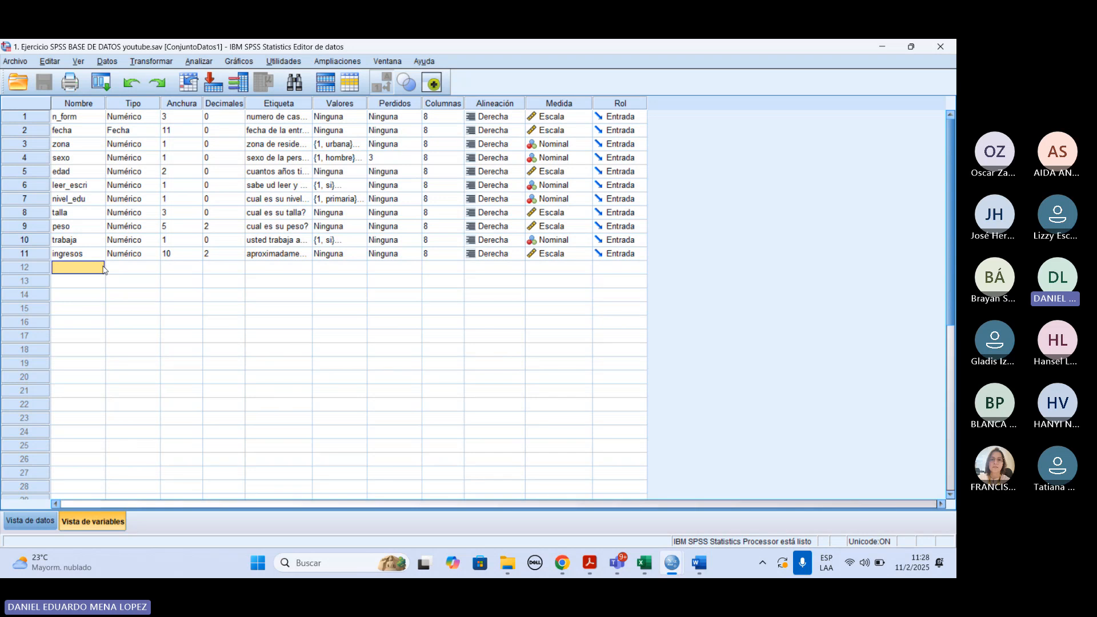
click(90, 266)
text(PPA)
click(131, 269)
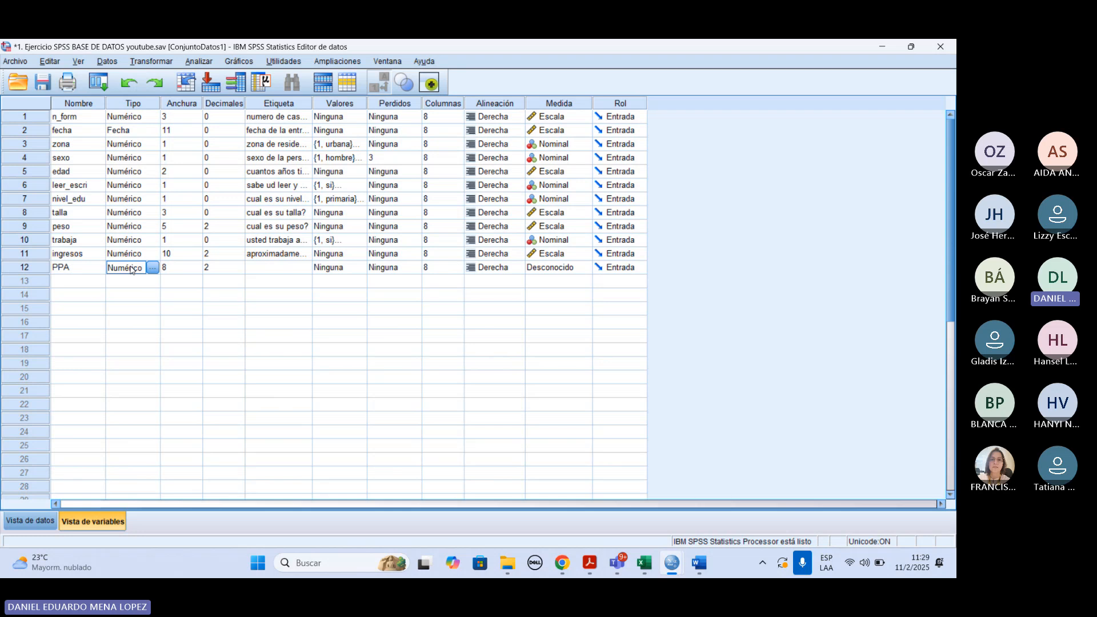
Step: Set the width of the PPA variable to 10 and its decimals to 0
click(197, 267)
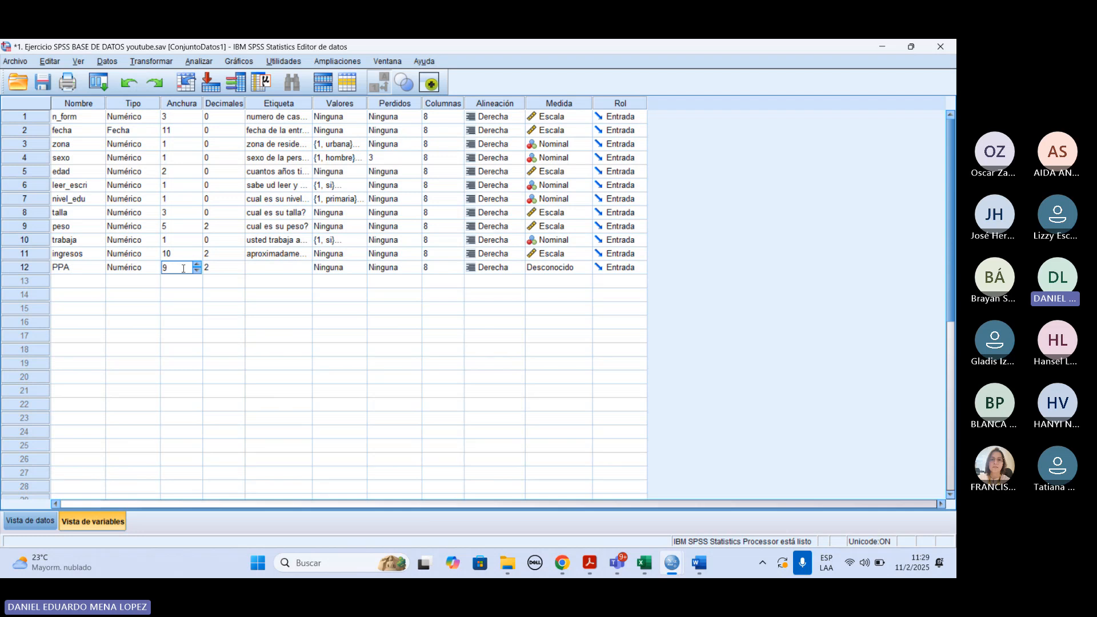
click(197, 266)
click(197, 266)
click(239, 272)
click(239, 274)
click(240, 274)
Step: Enter the label "Esta acuerdo con la eliminacion de la PPA." for the PPA variable
click(263, 270)
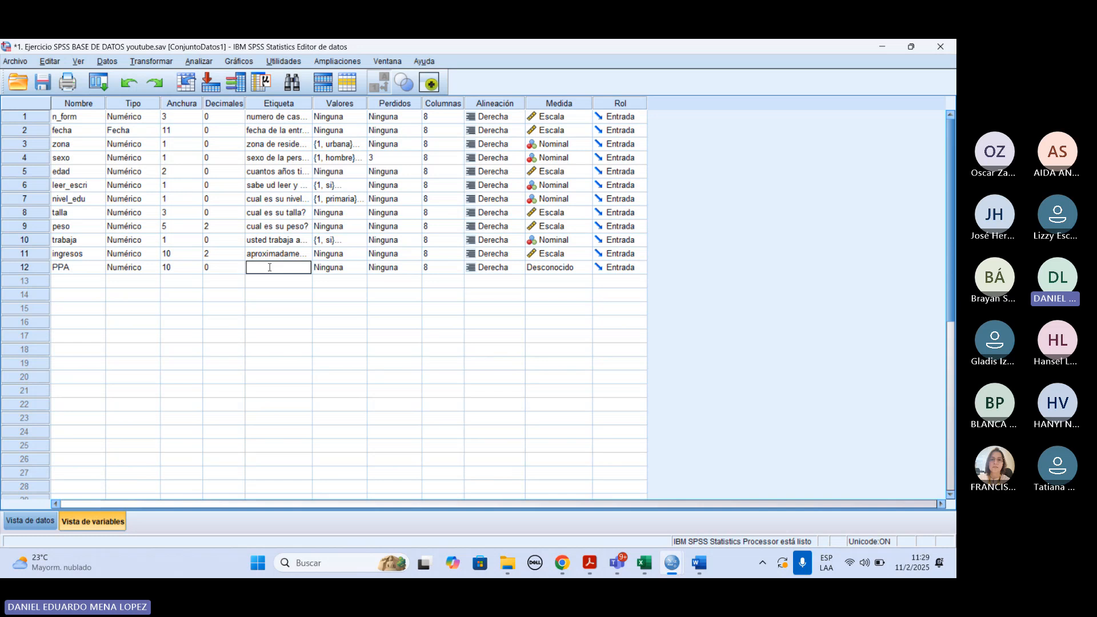
text(E)
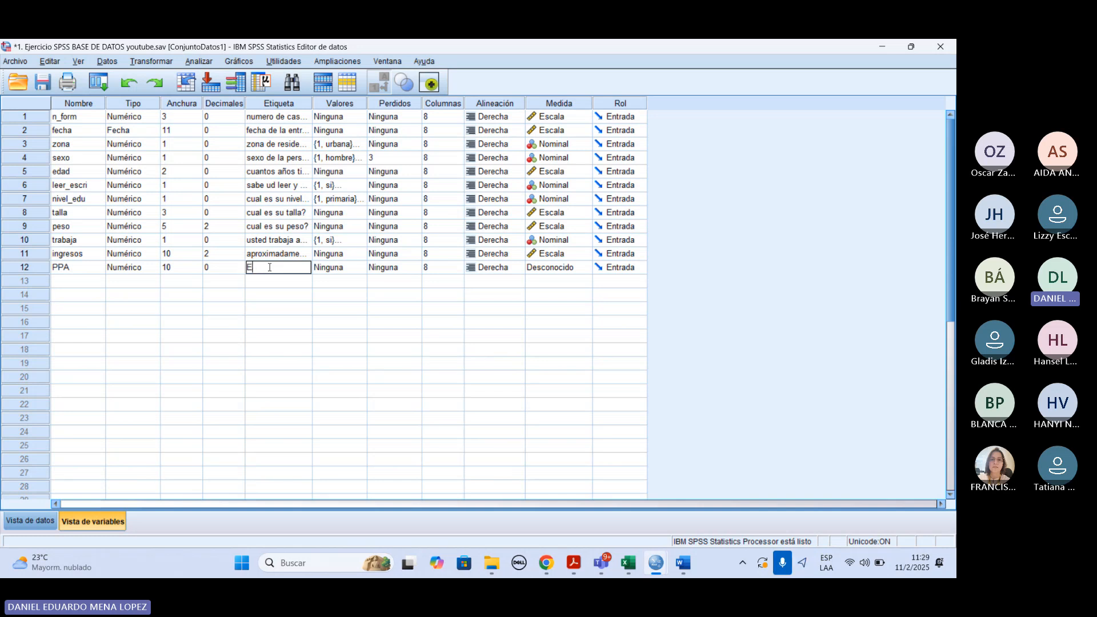
text(sta acuerdo con la)
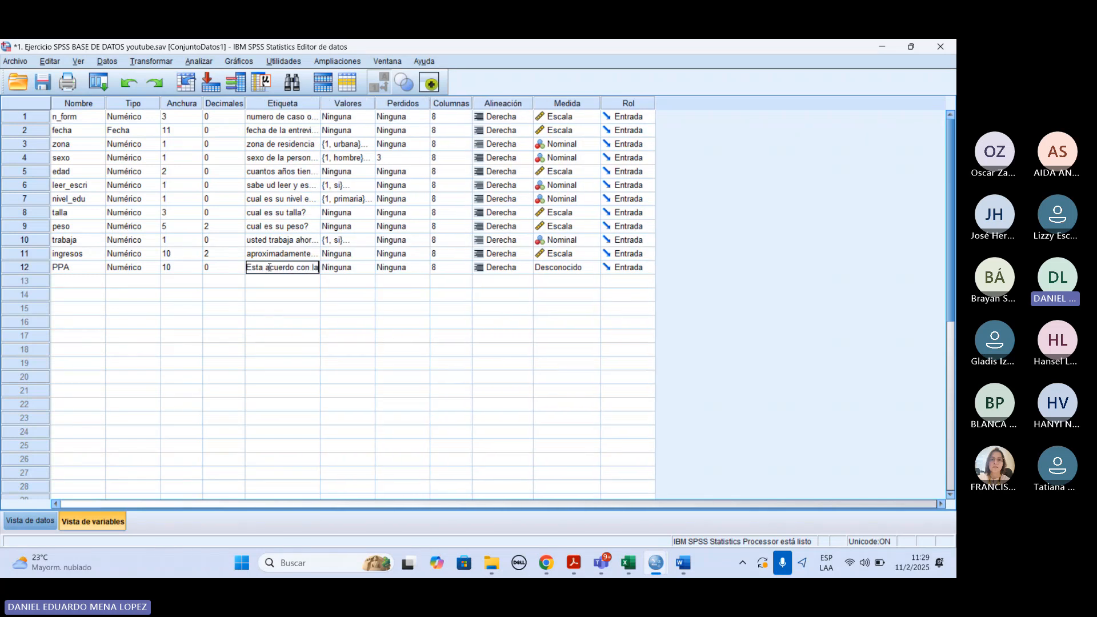
text( elimina)
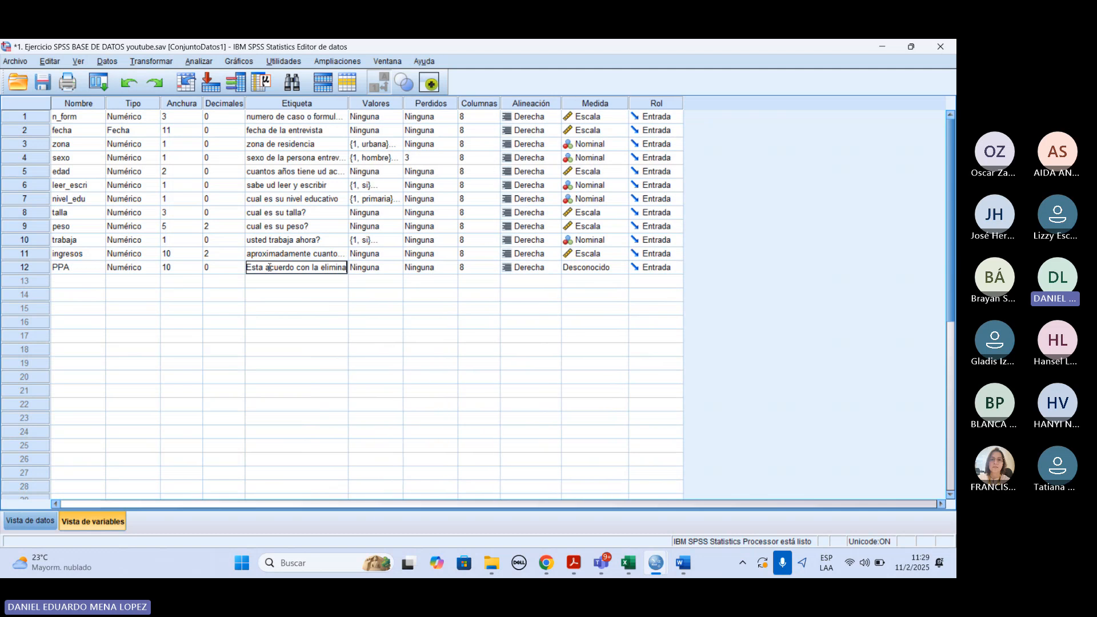
text(cion de la)
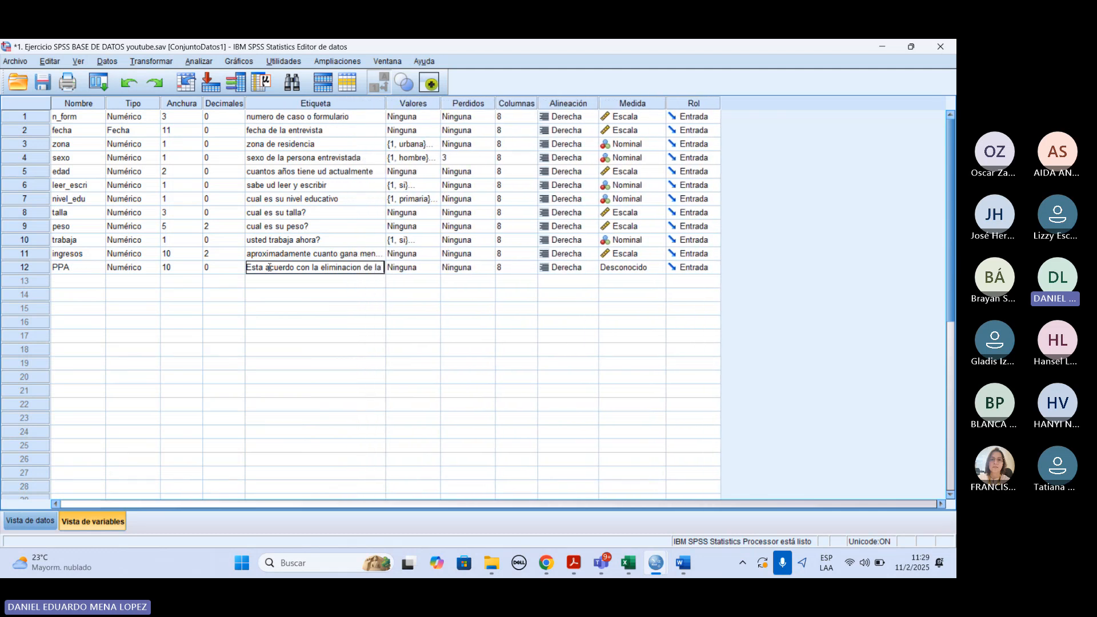
text( PPA)
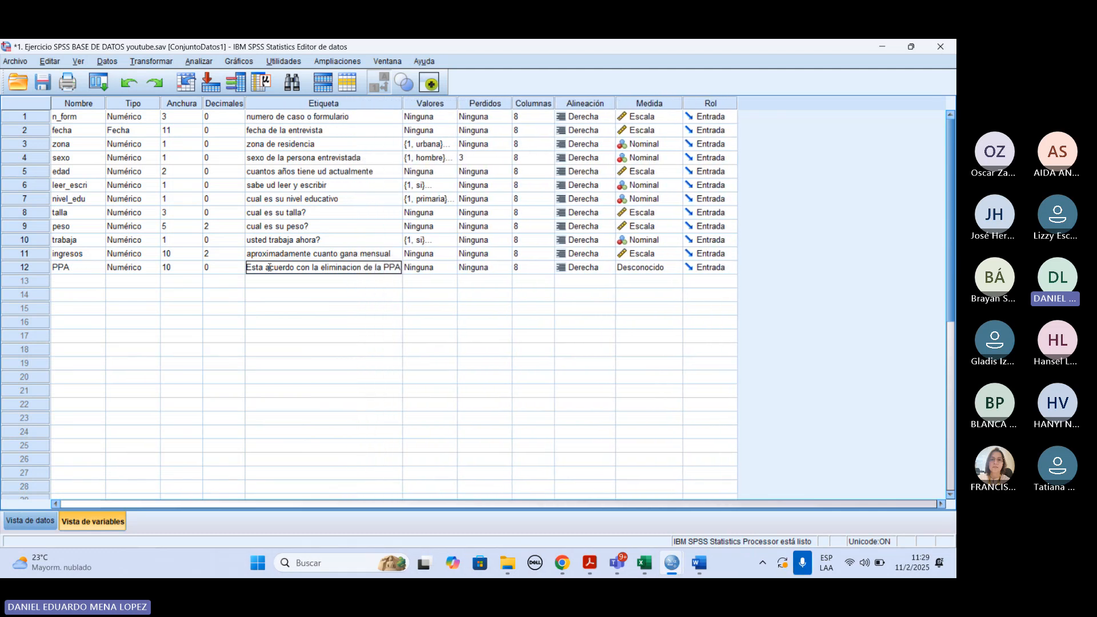
text(.)
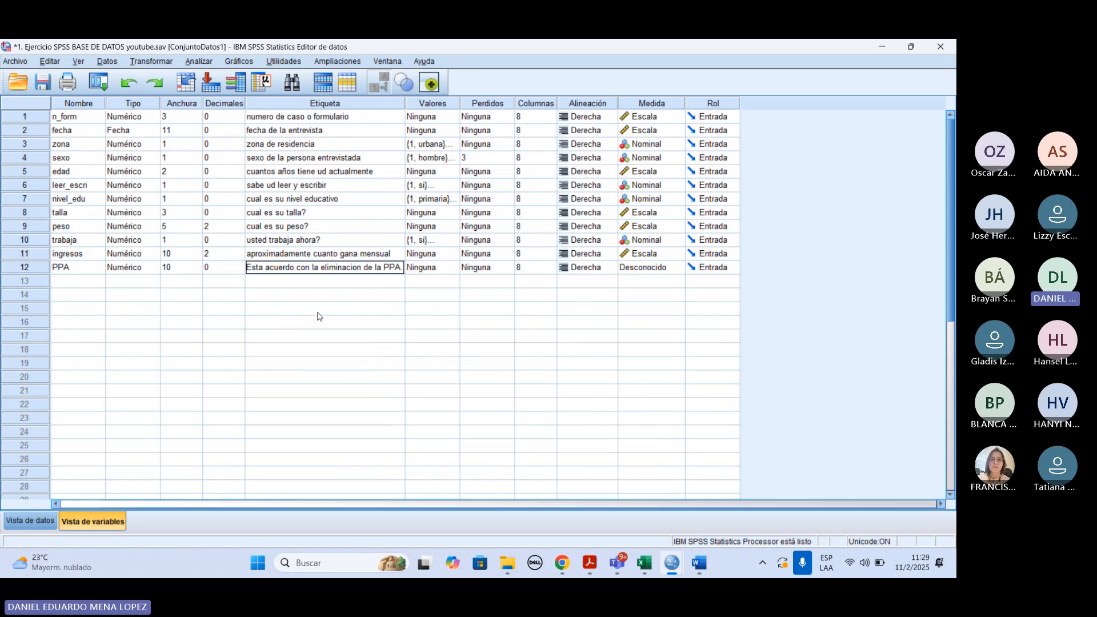
Step: Define value labels for PPA: 1 as "Totalmente de acuerdo" and 2 as "de acuerdo"
click(442, 272)
click(453, 268)
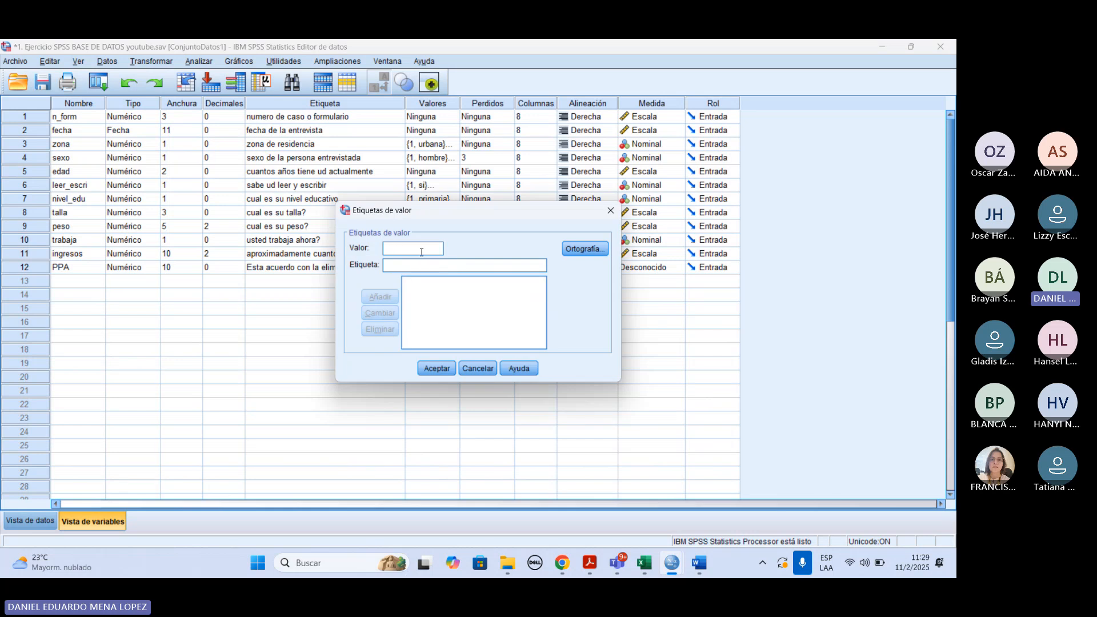
text(1)
click(413, 266)
text(To)
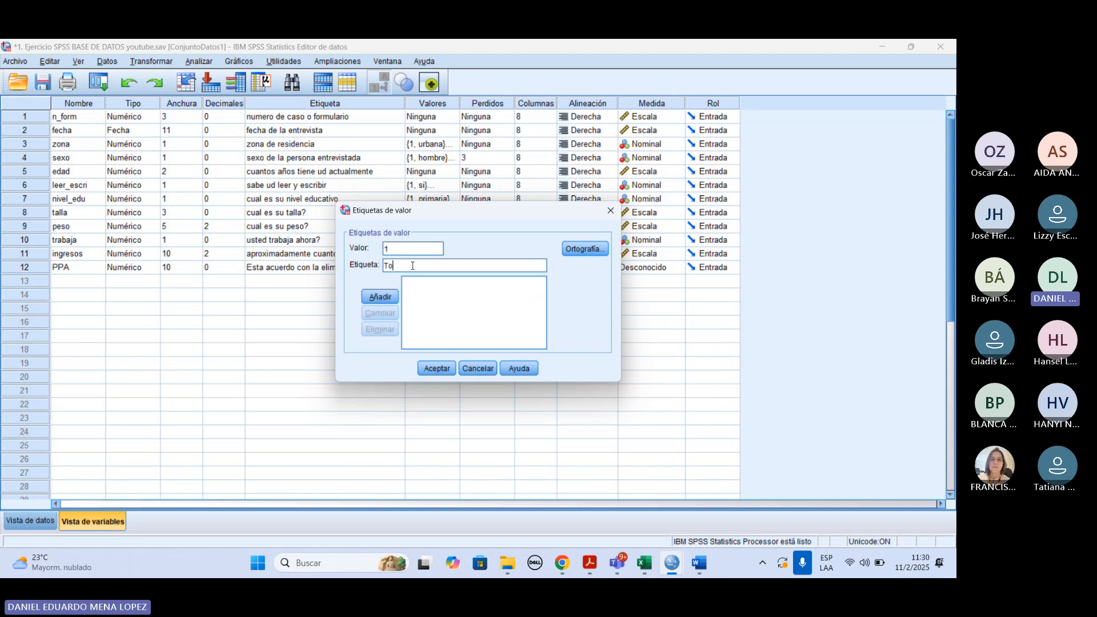
text(talmente de acuerdo)
key(Return)
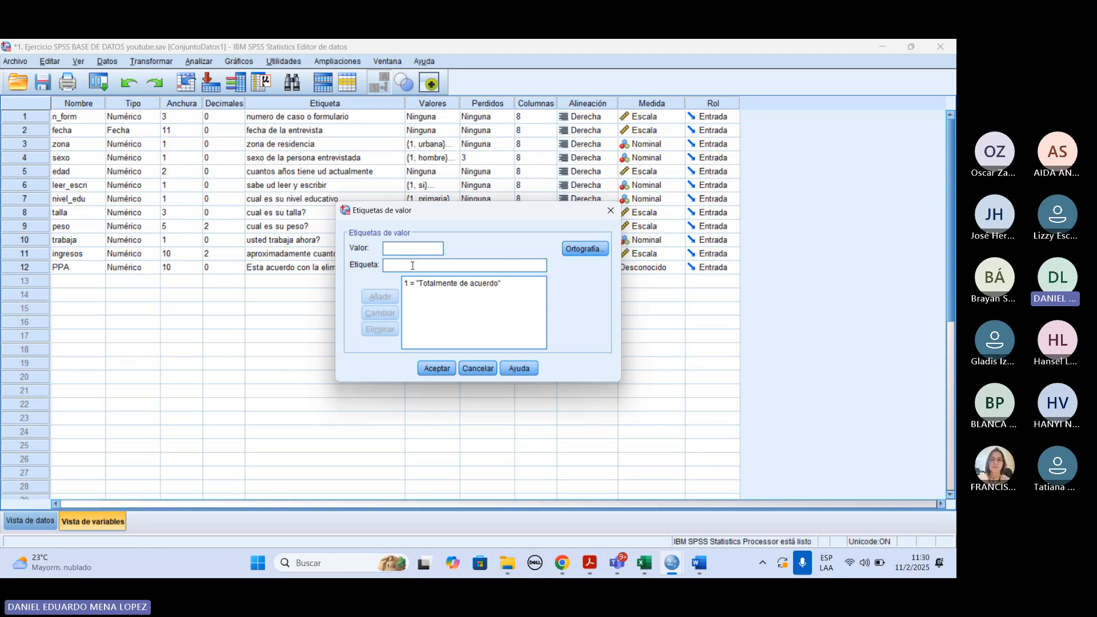
text(2 = ")
text(de a)
text(cuerdo)
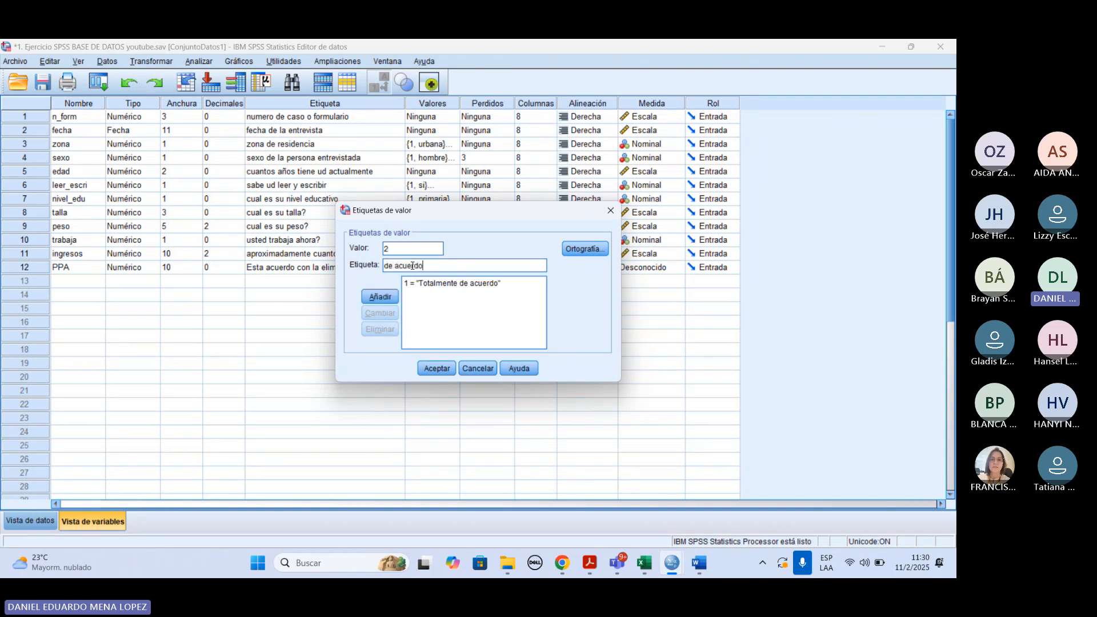
key(Return)
Step: Add the PPA value labels 3 "En desacuerdo" and 4 "totalmente en desacuerdo", and accept the value labels
text(3)
key(Tab)
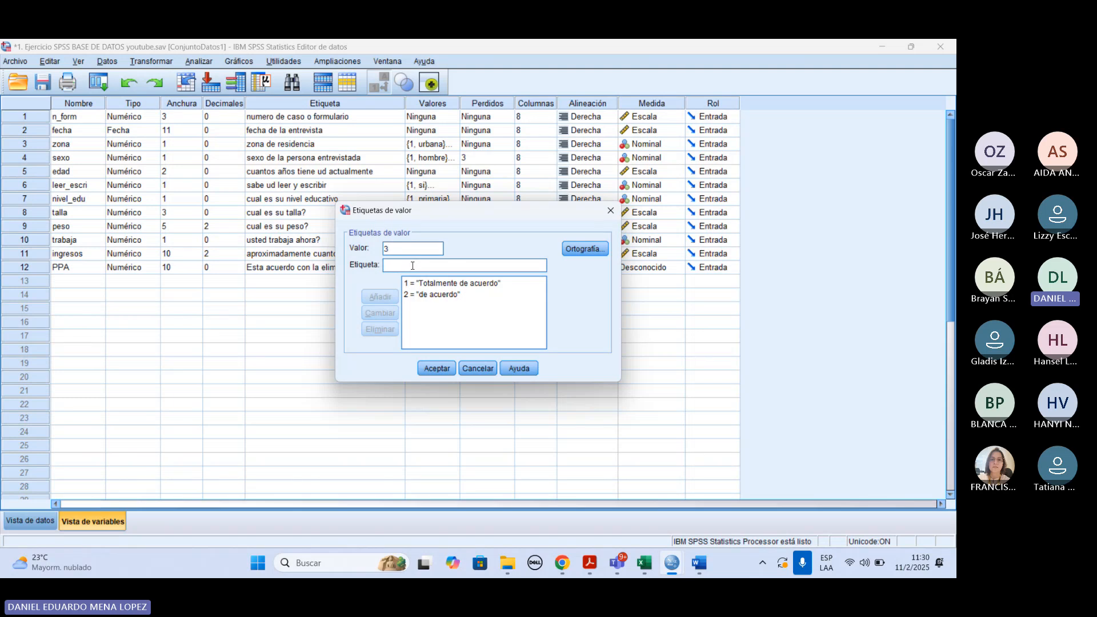
text(En desa)
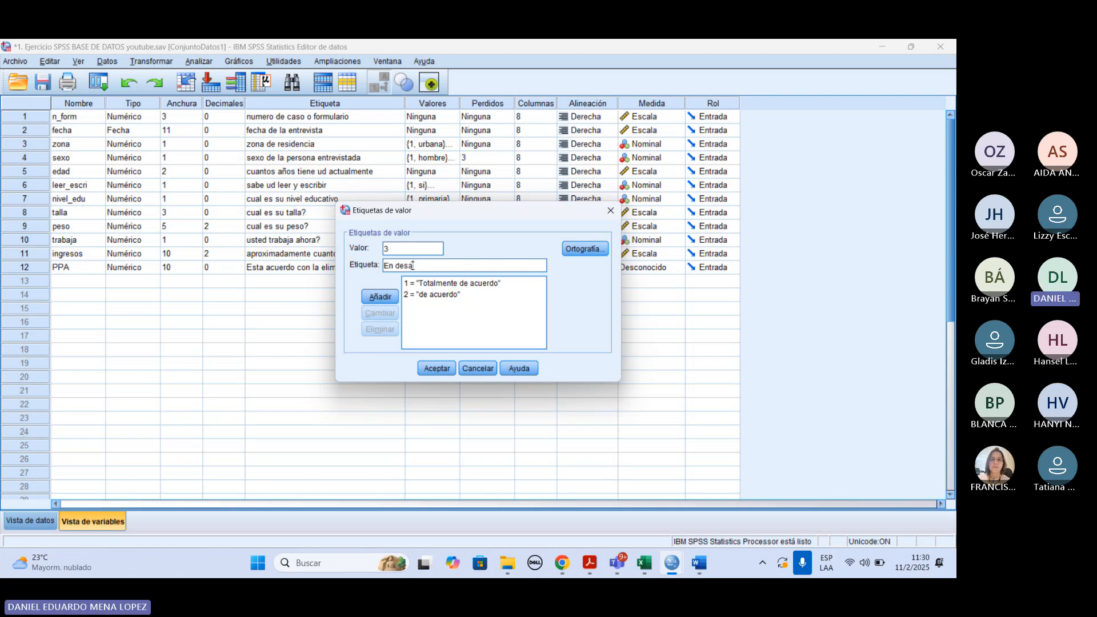
text(cuerdo)
key(Return)
text(4)
key(Tab)
text(totalmente en desacuerdo)
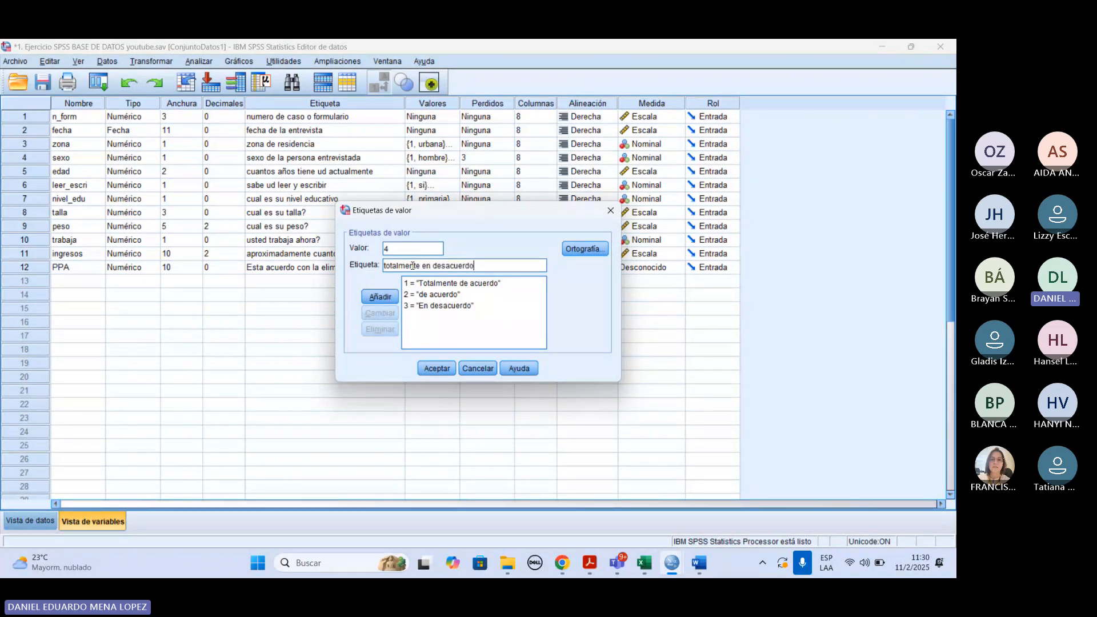
key(Return)
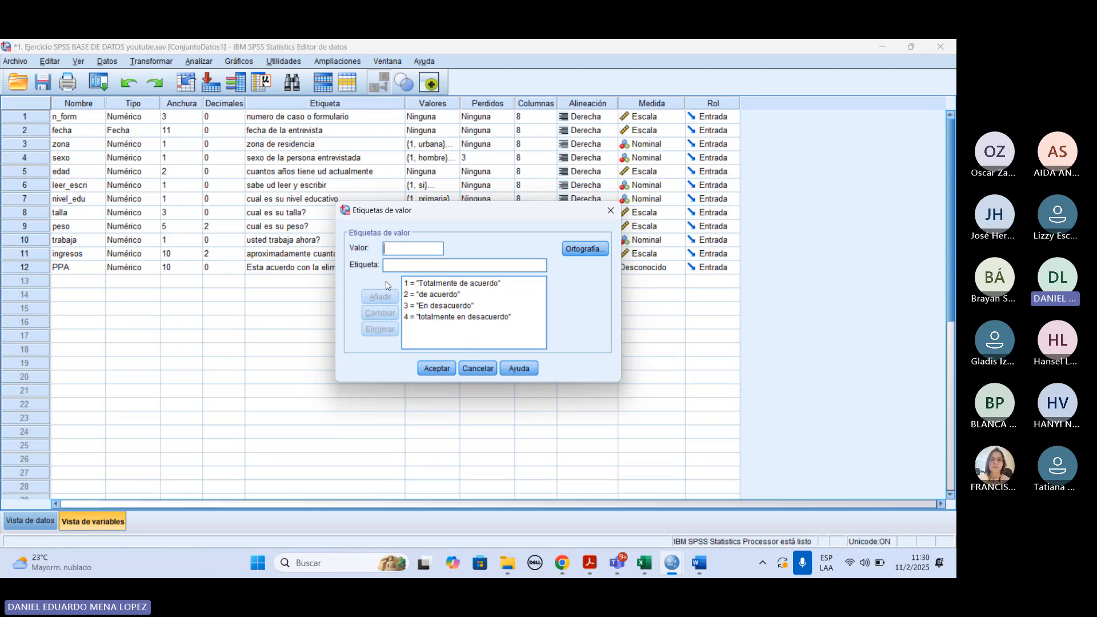
click(437, 368)
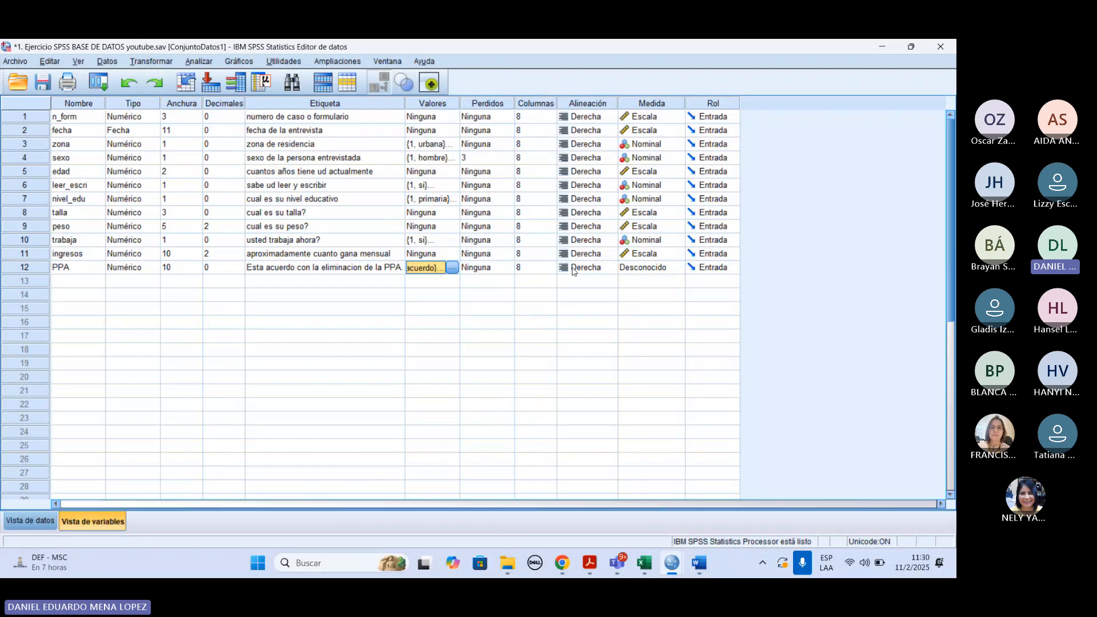
Step: Set the measurement level of PPA to Nominal and reopen its value labels for review
click(664, 269)
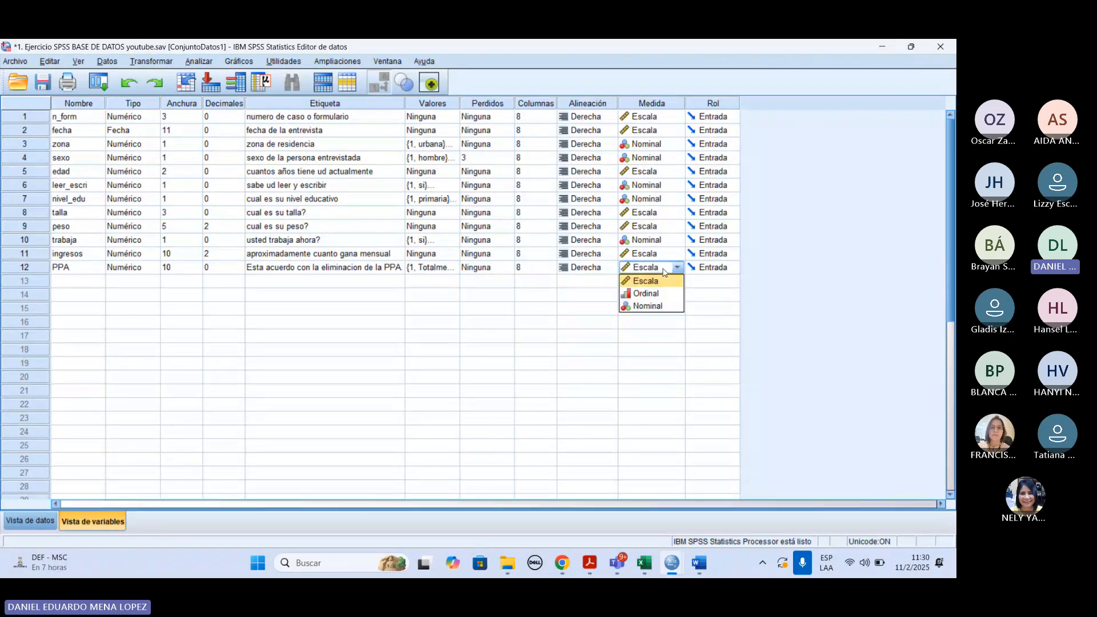
click(659, 305)
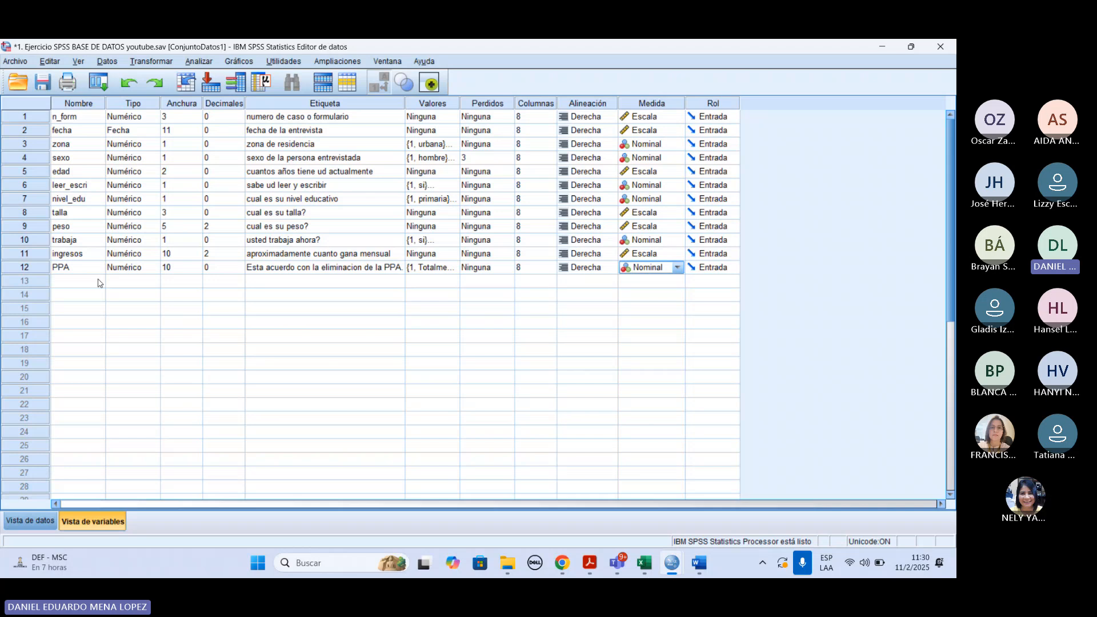
click(434, 268)
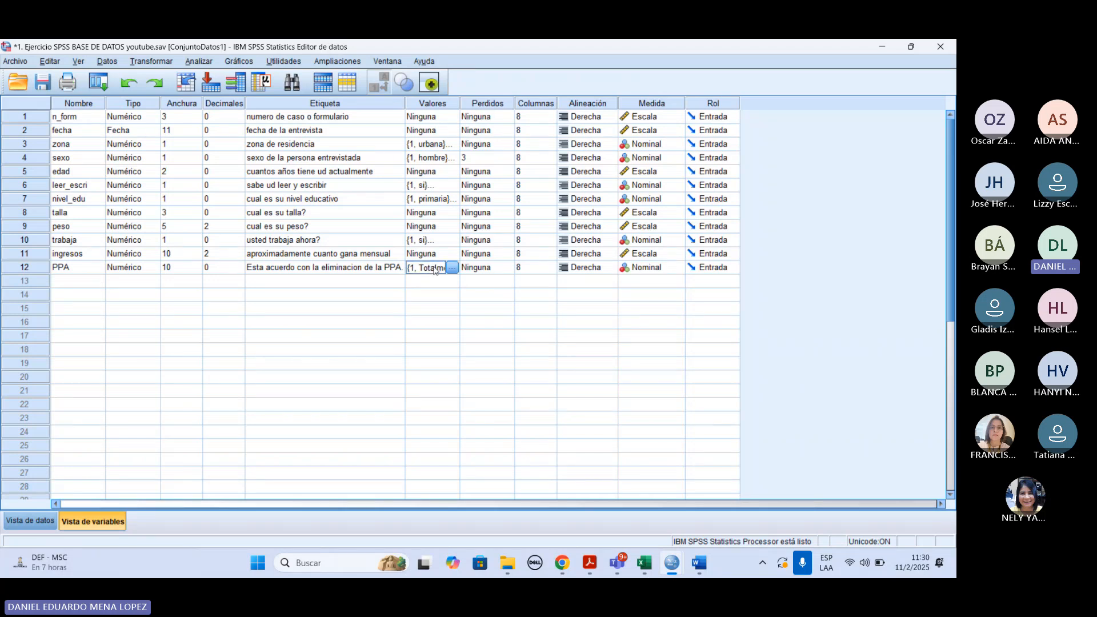
click(454, 271)
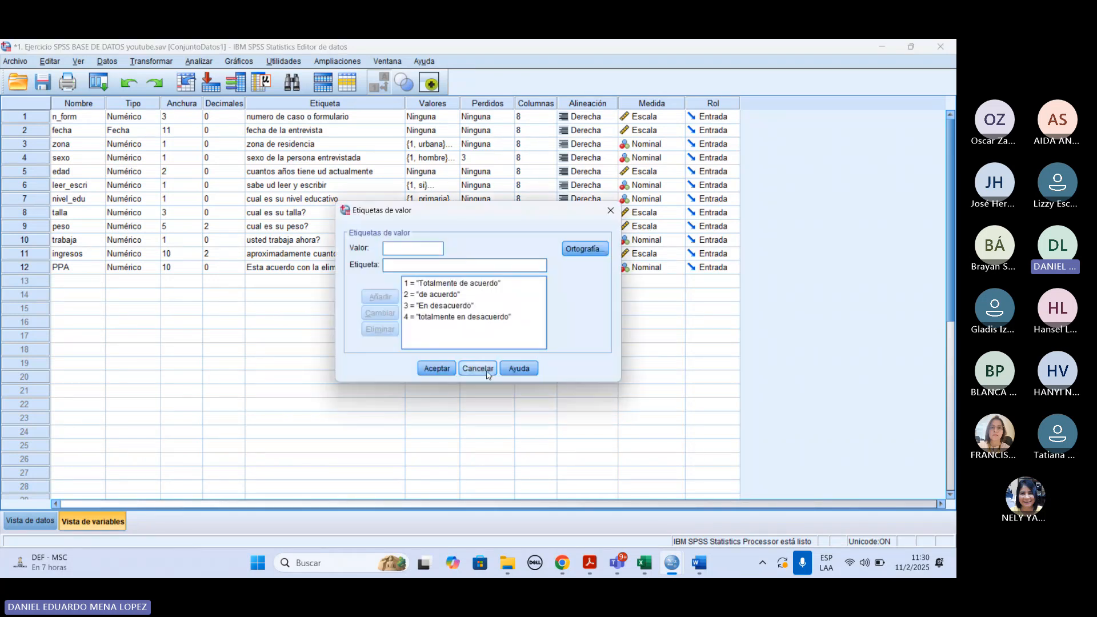
Step: Close the PPA value labels without changes and create a new variable named SuperM in row 13
click(485, 370)
click(64, 282)
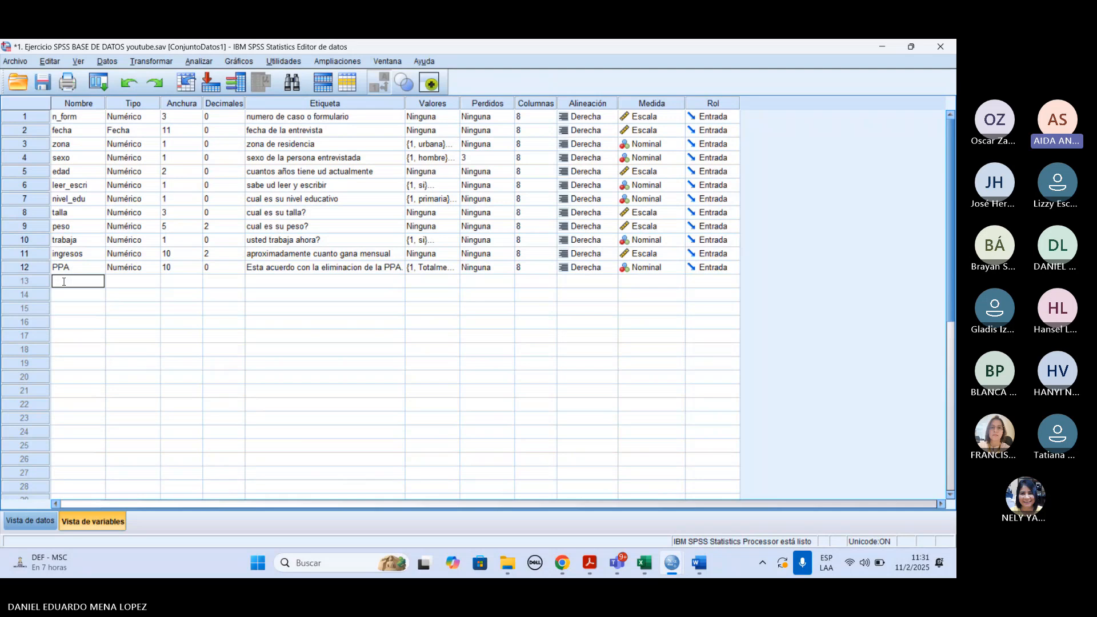
text(Su)
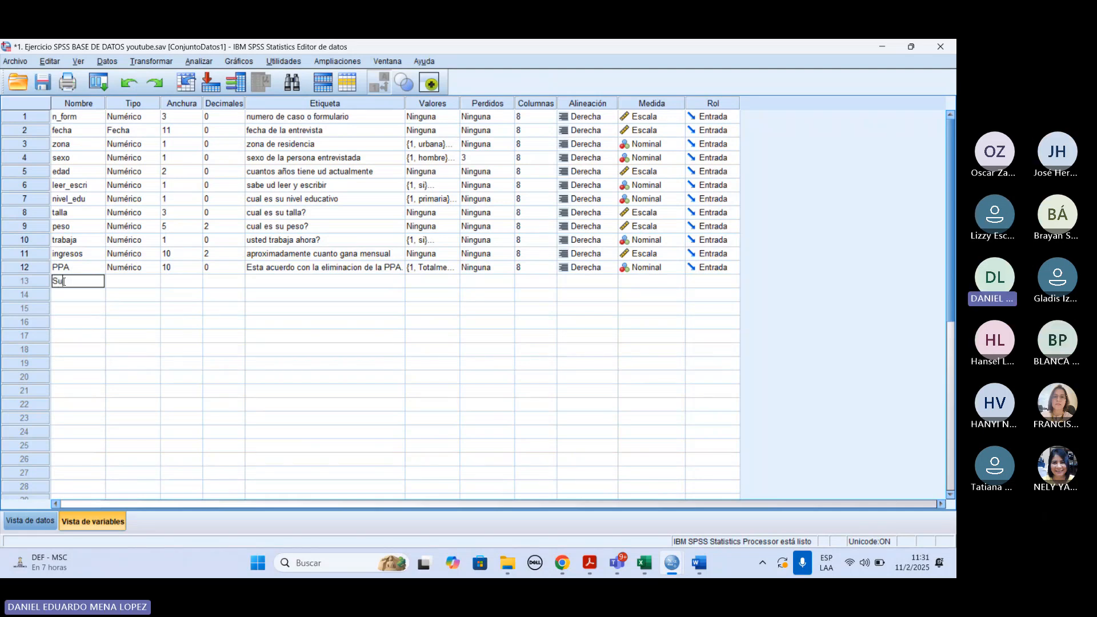
text(perM)
click(123, 285)
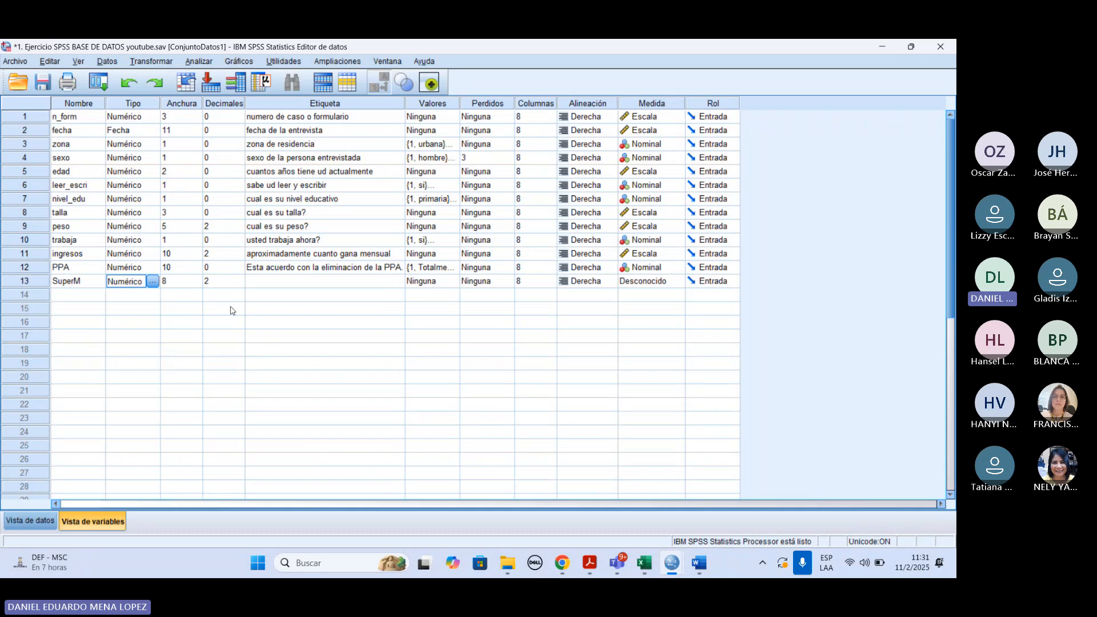
Step: Set the SuperM variable's width to 10 and its decimals to 0
click(195, 282)
click(196, 279)
click(196, 279)
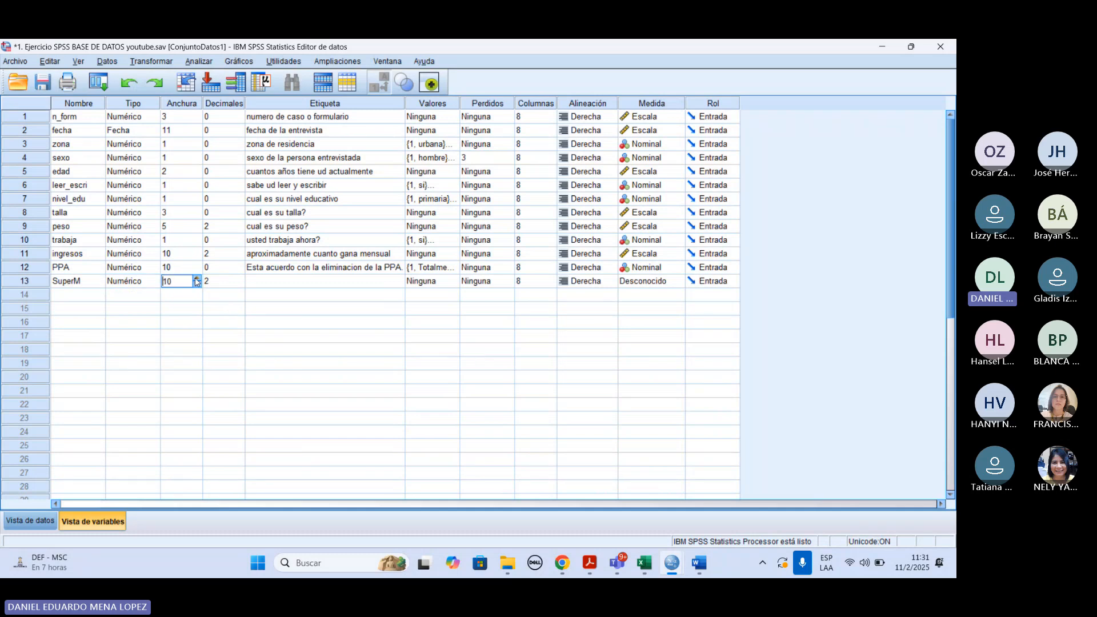
click(226, 286)
click(240, 285)
click(239, 285)
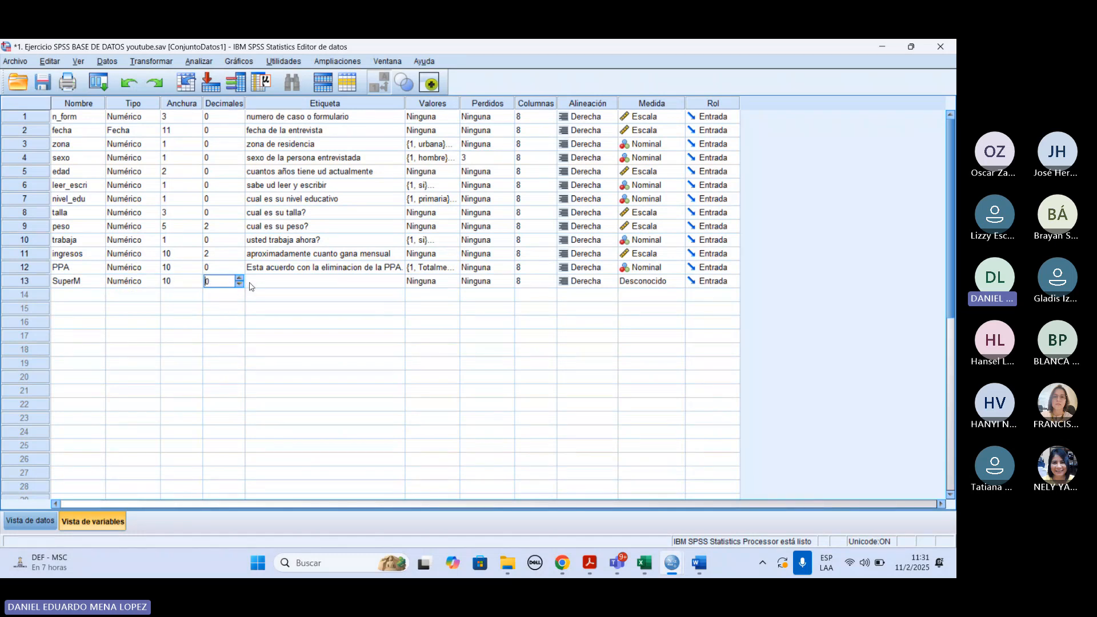
Step: Enter the label "Con que frecuencia asite a comprar a los supermercados." for the SuperM variable
click(252, 286)
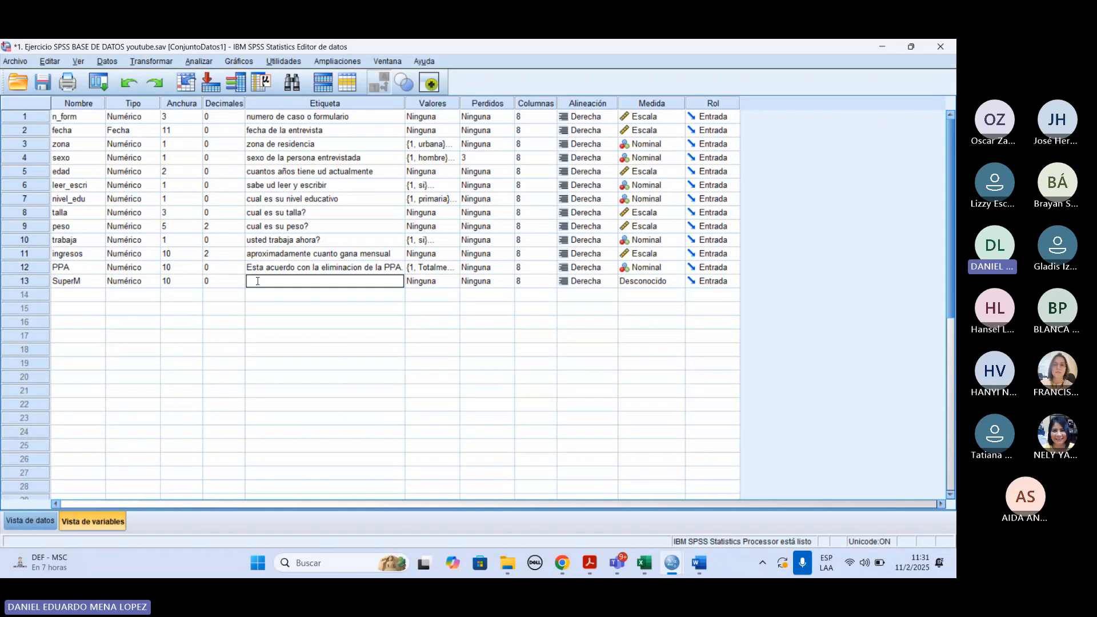
text(Con que frecuencia asite a comprar )
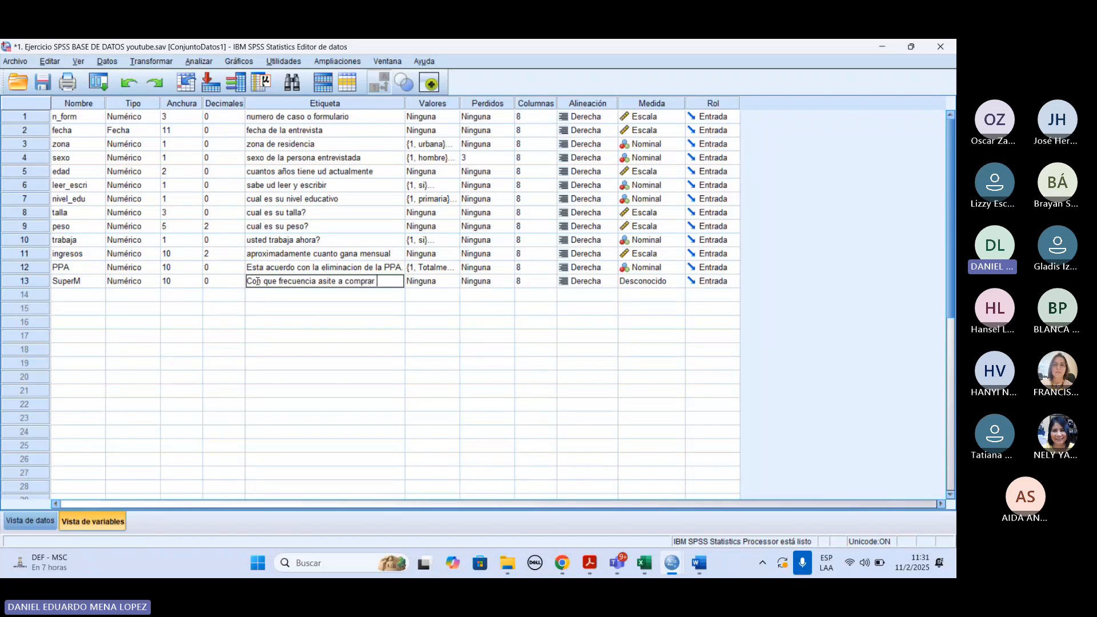
text(a los super)
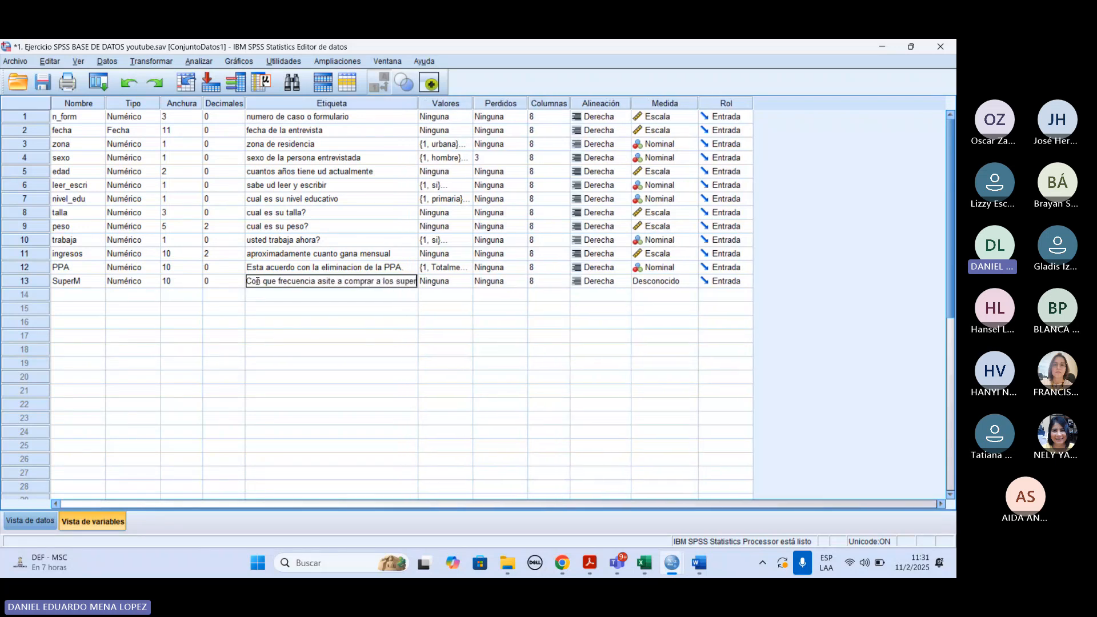
text(mercados)
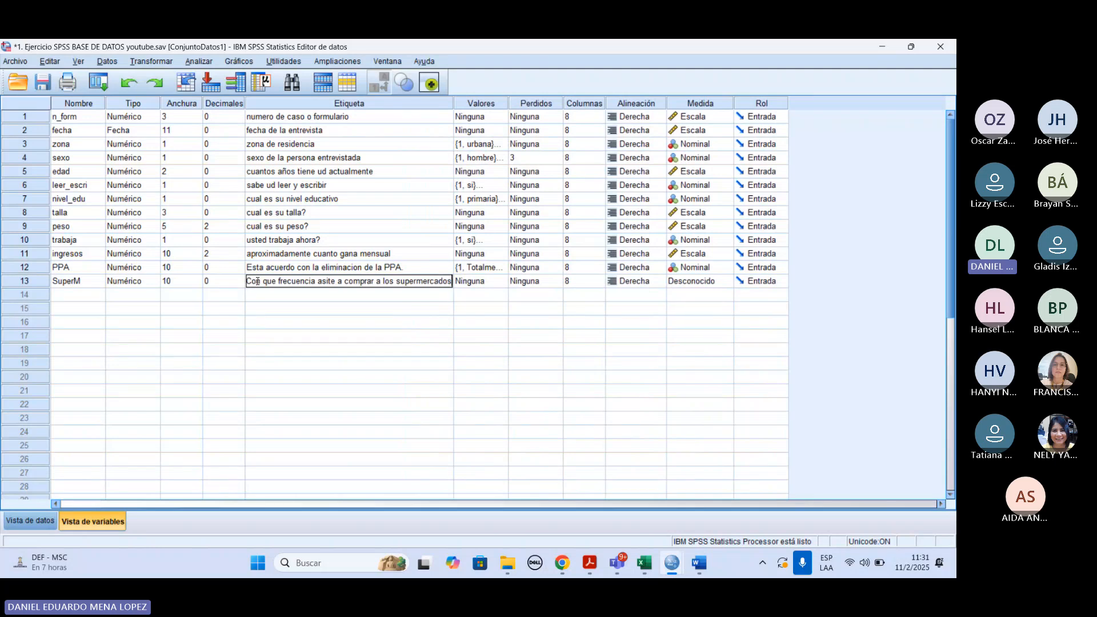
text(.)
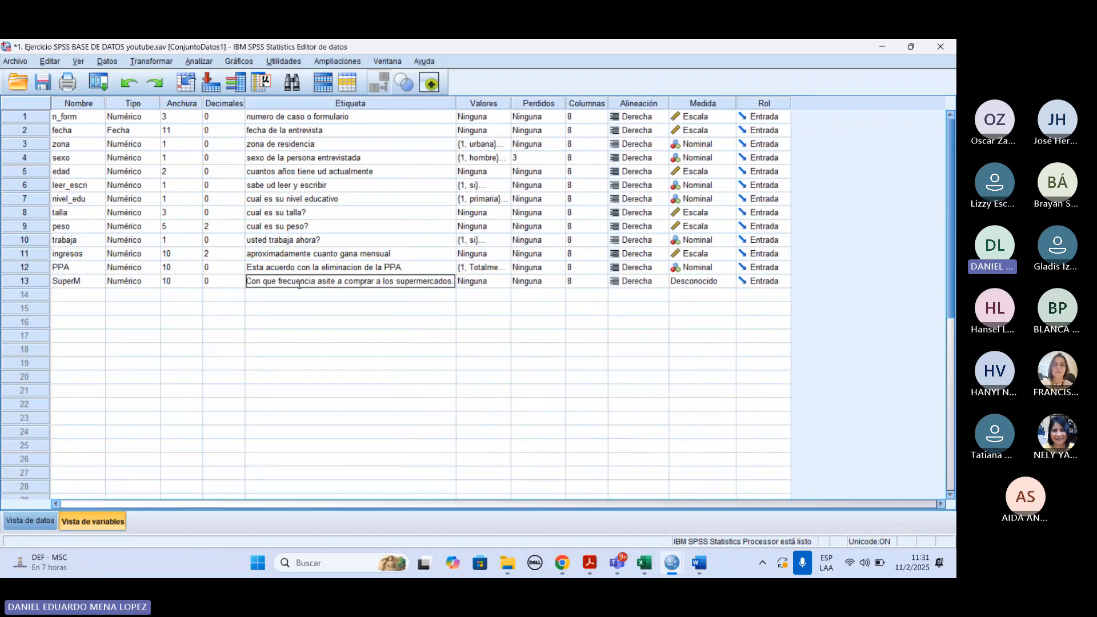
Step: Define value labels for SuperM: 1 as "Muy Frecuentemente" and 2 as "Frecuentemente"
click(489, 285)
click(506, 281)
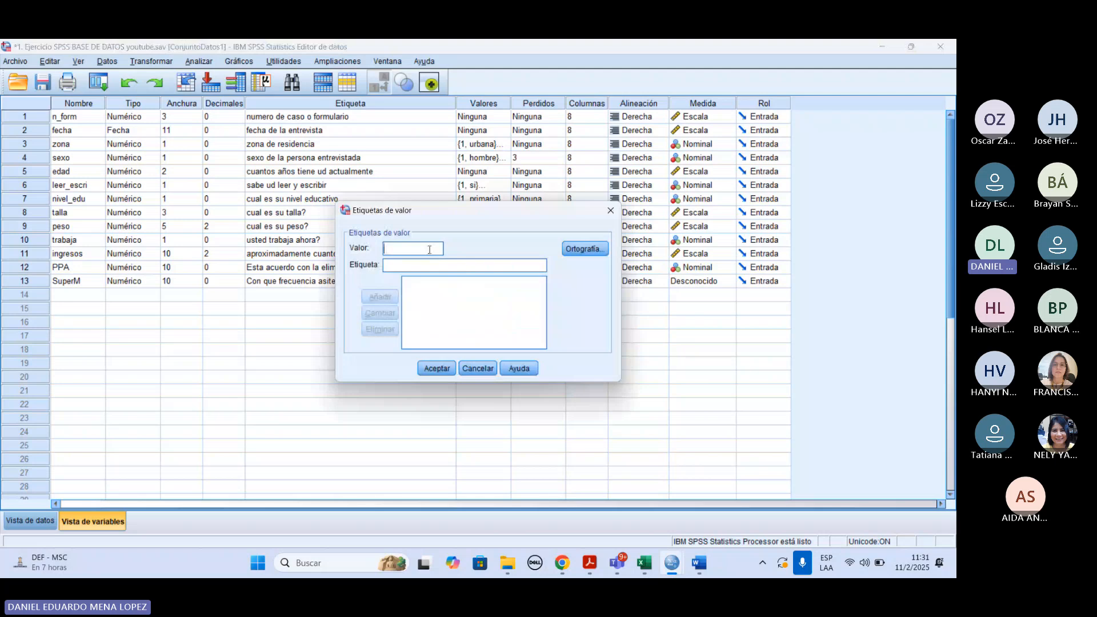
text(1)
click(408, 262)
text(Muy )
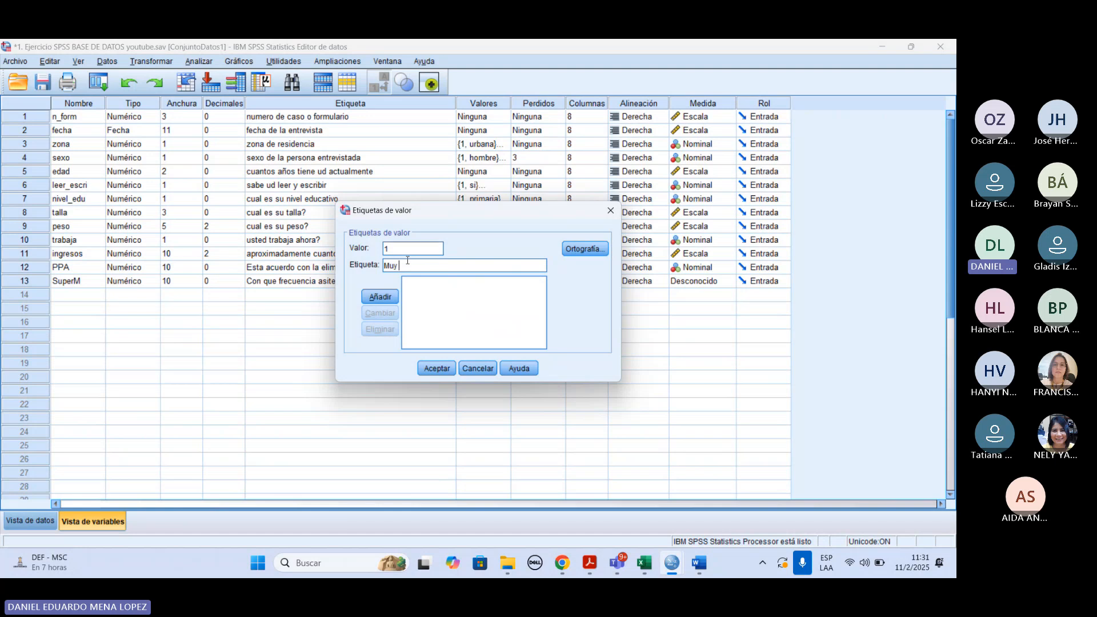
text(Frecuentemente)
key(Return)
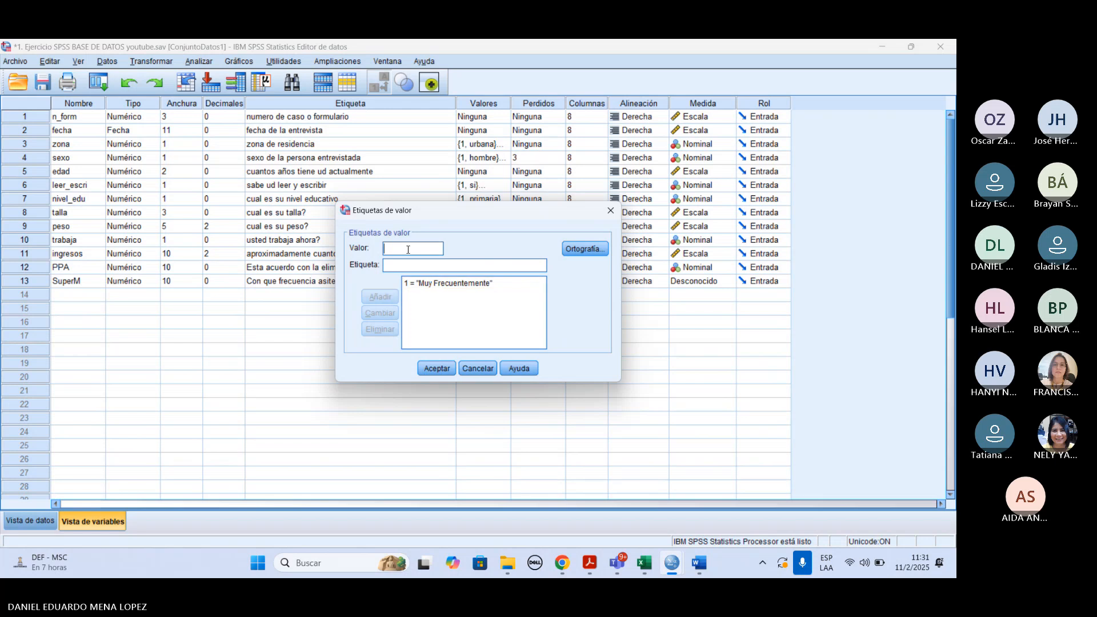
text(2)
key(Tab)
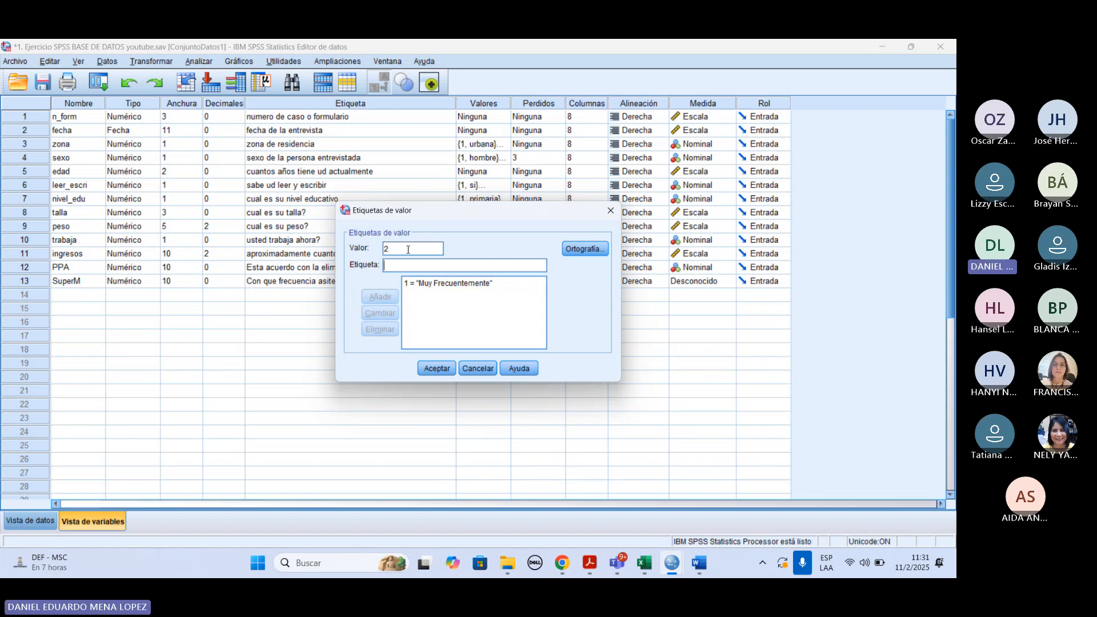
text(Frecuen)
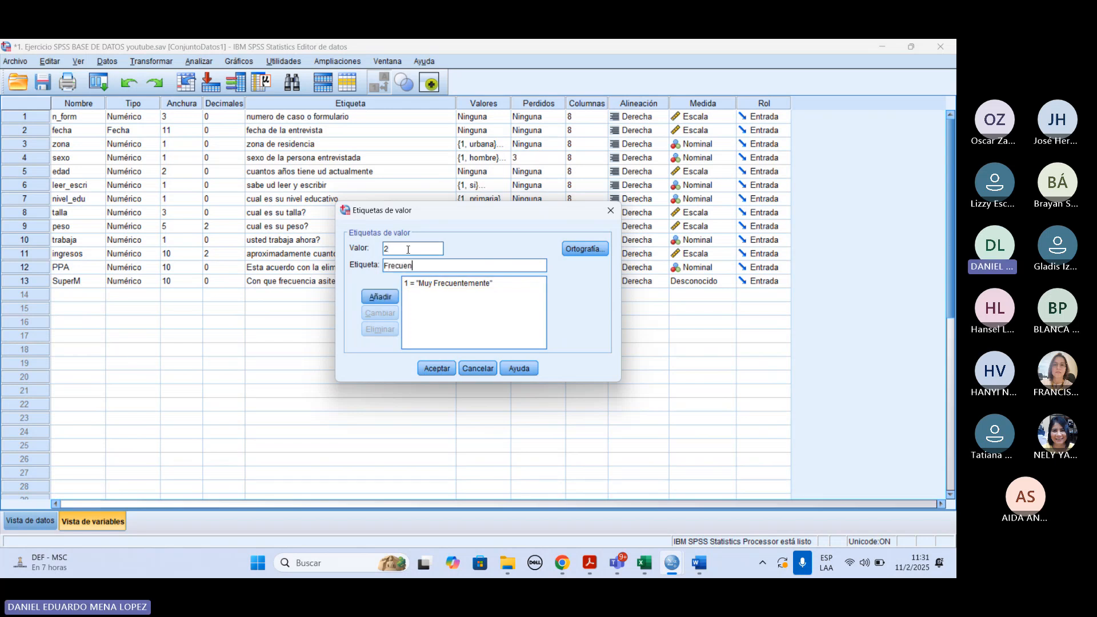
text(tementemen)
key(Return)
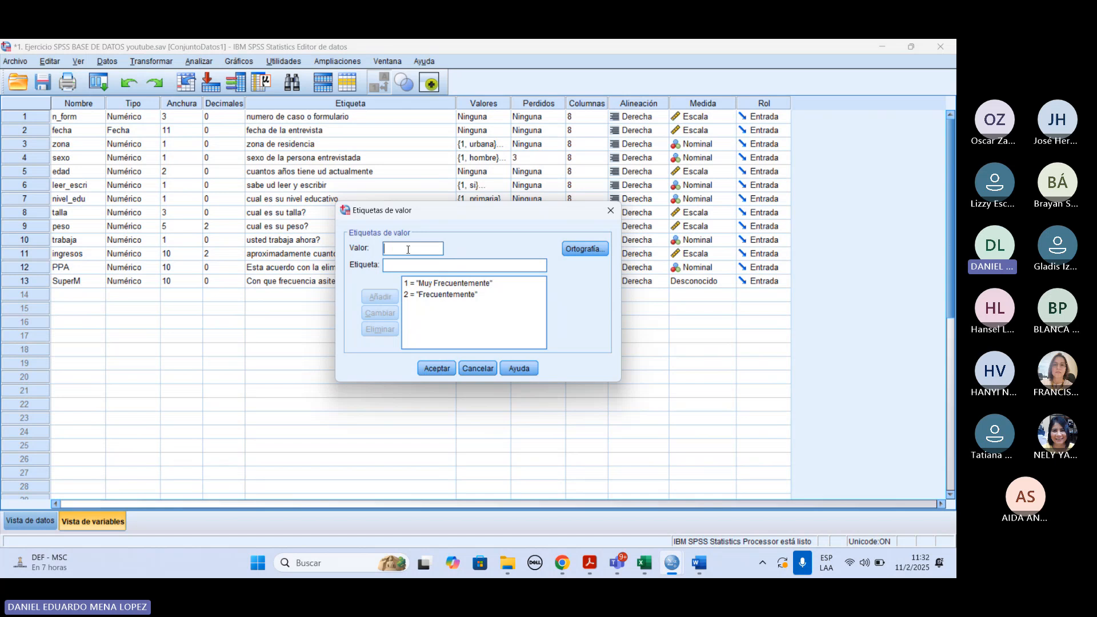
Step: Add the SuperM value labels 3 "Ocasionalmente" and 4 "Raramente"
text(3O)
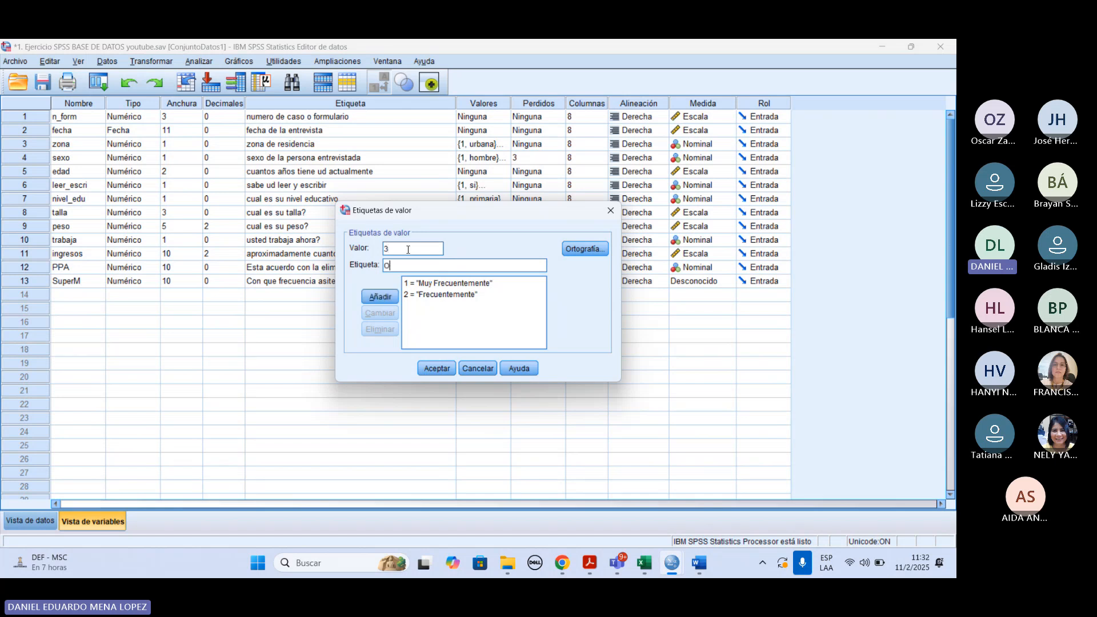
text(casionalmente)
key(Return)
text(4)
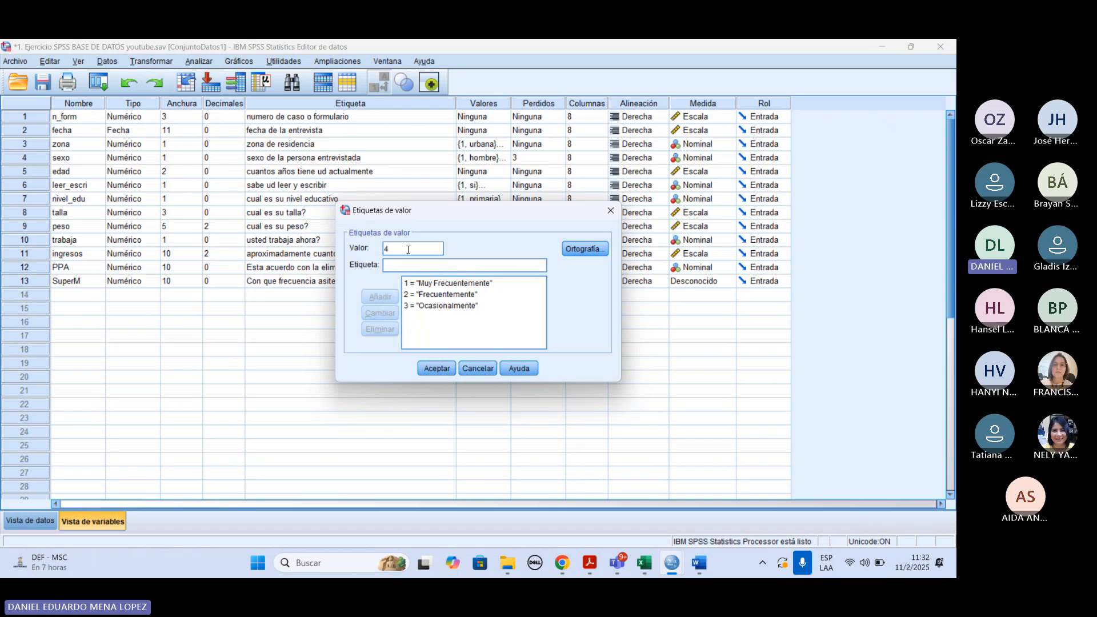
key(Tab)
text(Raramente)
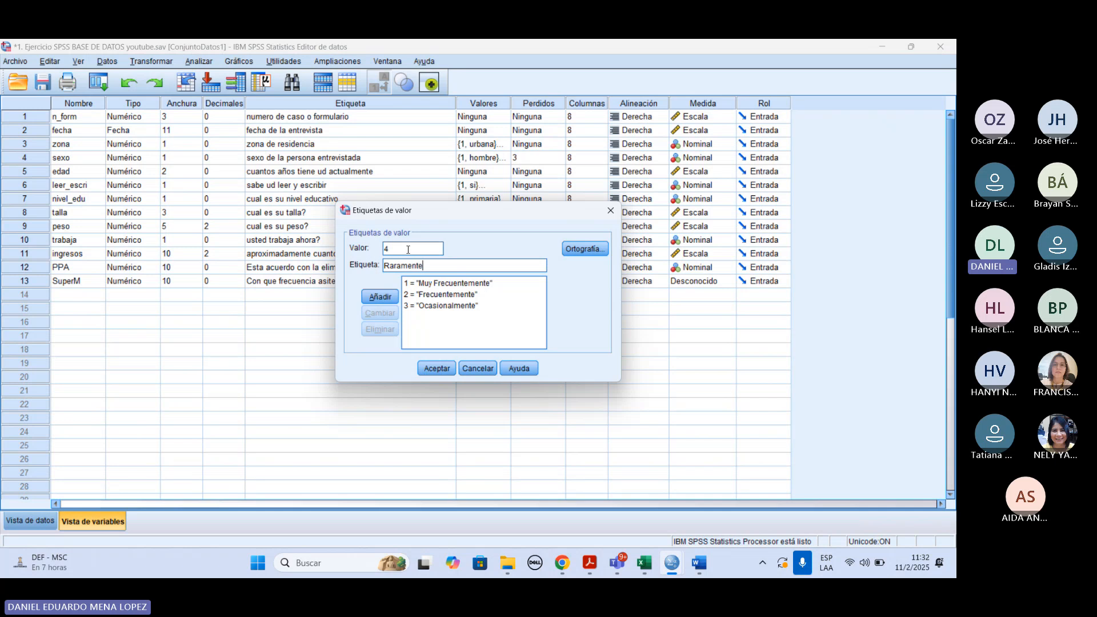
key(Return)
Step: Add the SuperM value label 5 "Nunca" and accept the value labels
text(5)
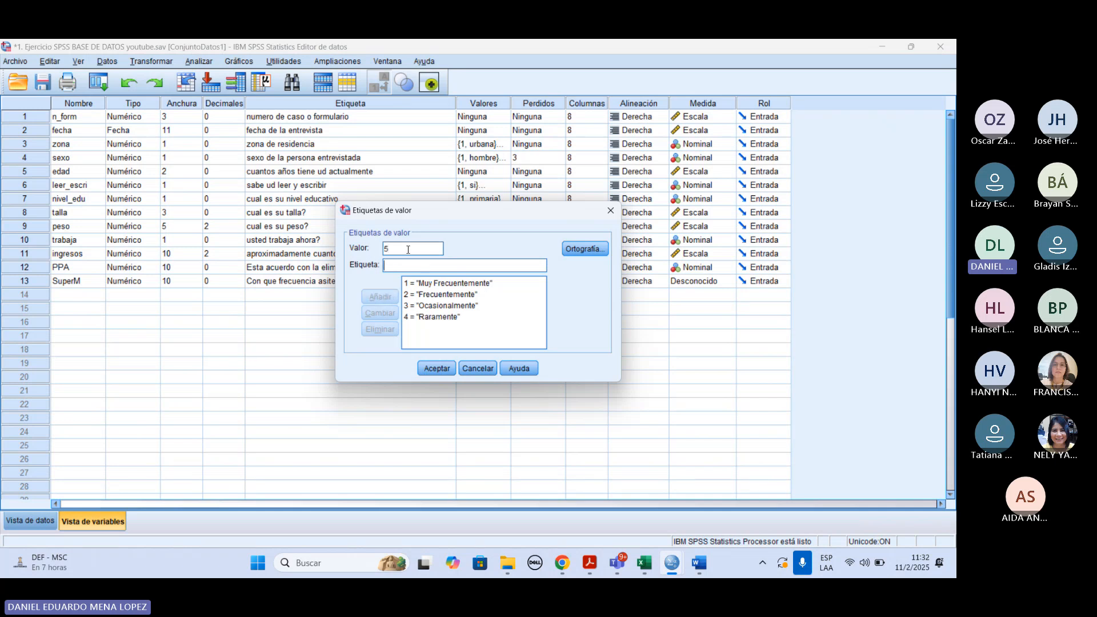
text(Nunca)
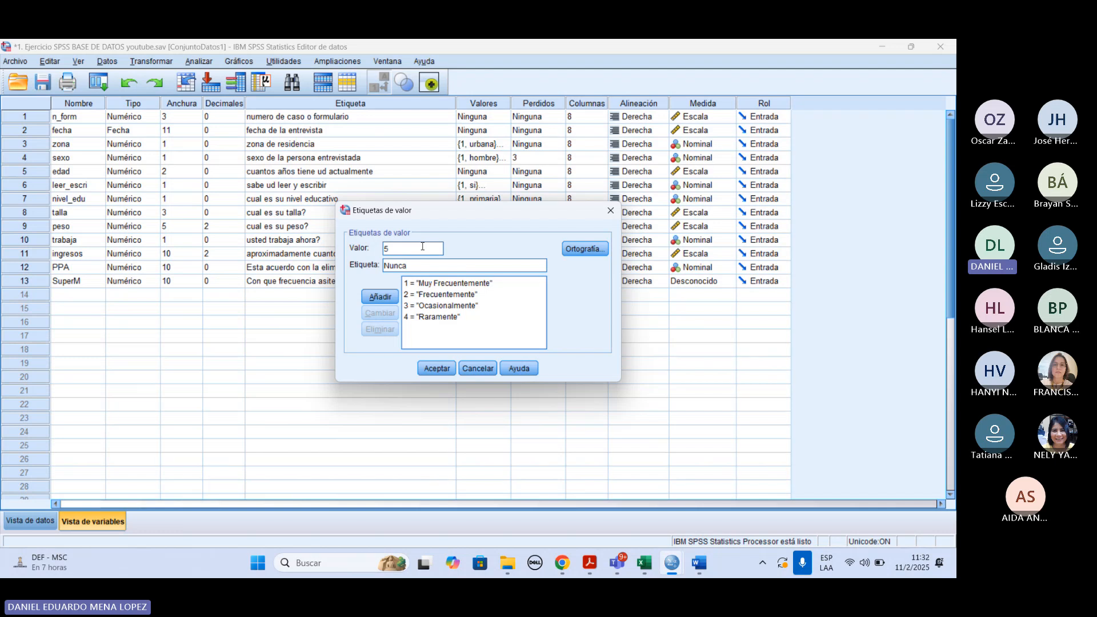
click(439, 367)
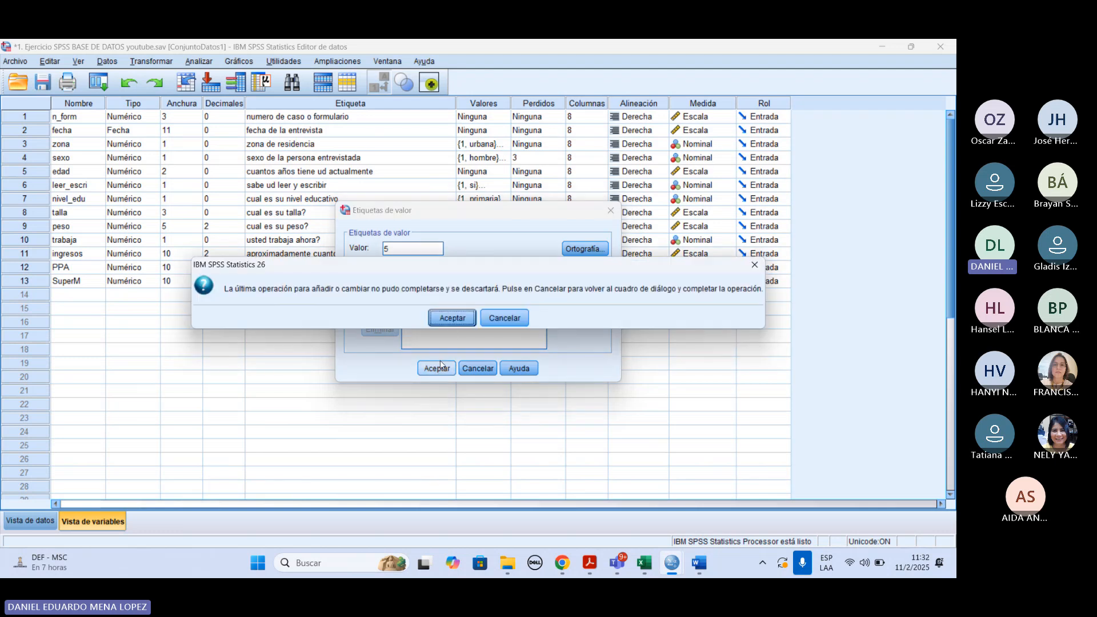
click(501, 320)
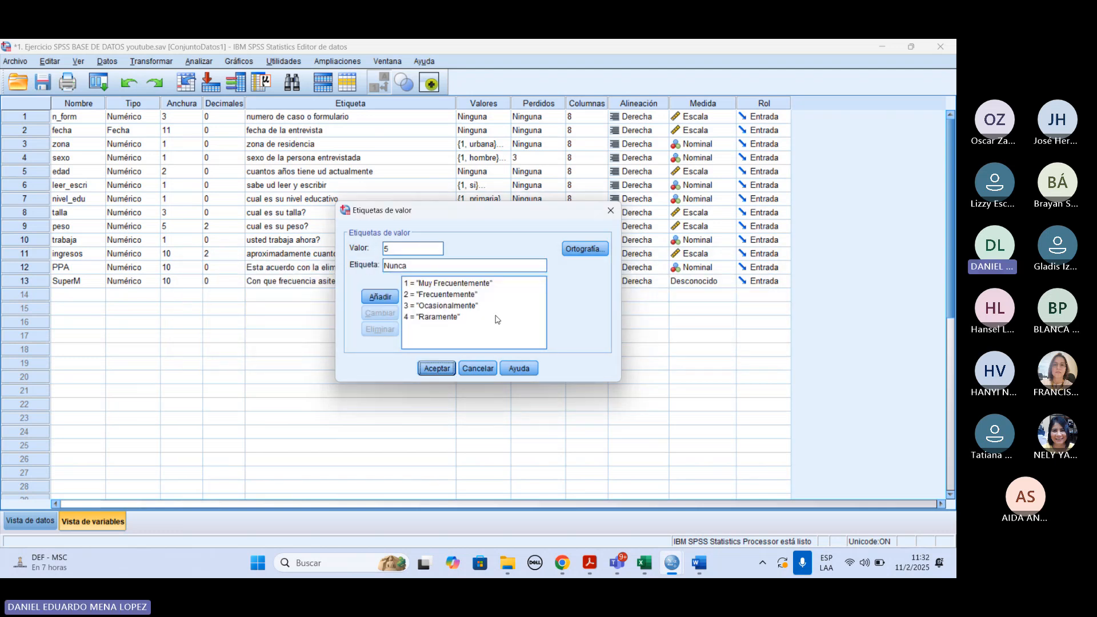
click(380, 297)
click(437, 368)
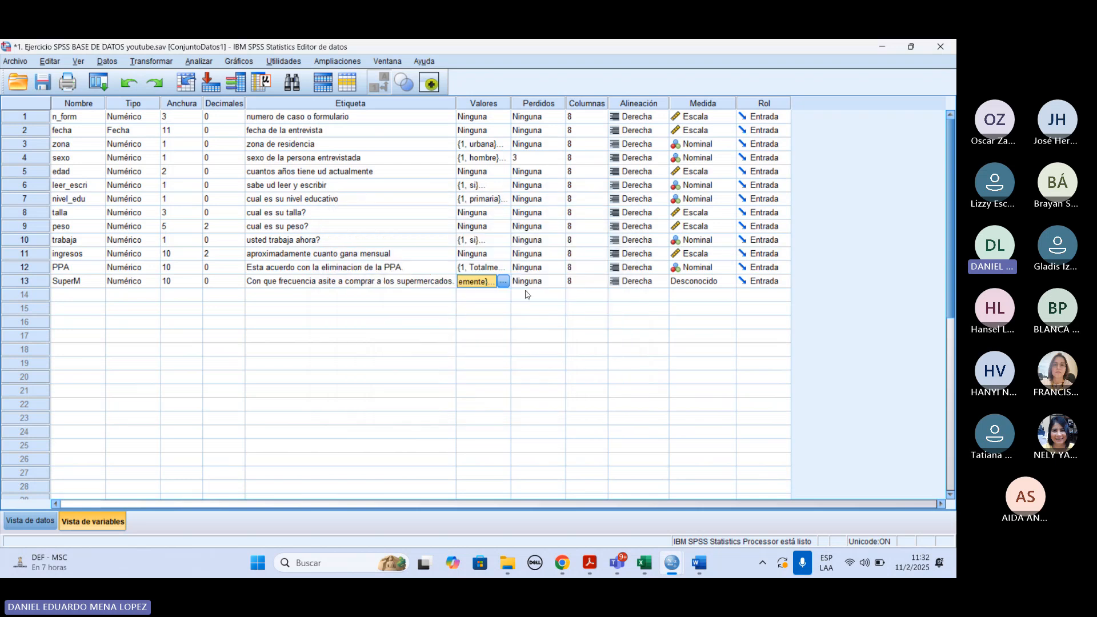
Step: Set the measurement level of both the PPA and SuperM variables to Ordinal
click(721, 286)
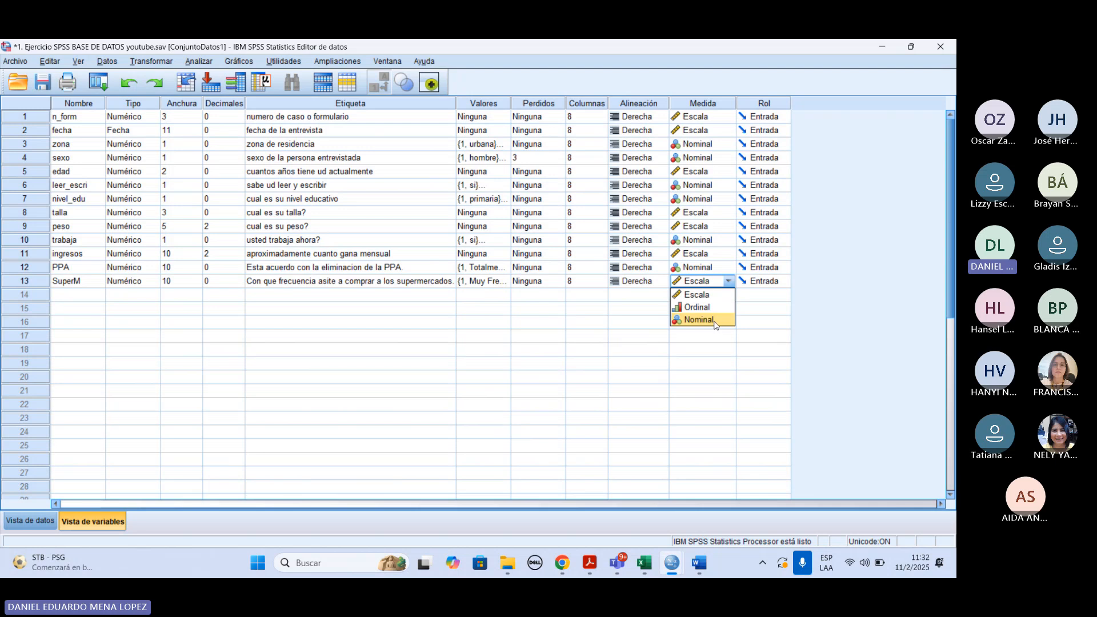
click(729, 282)
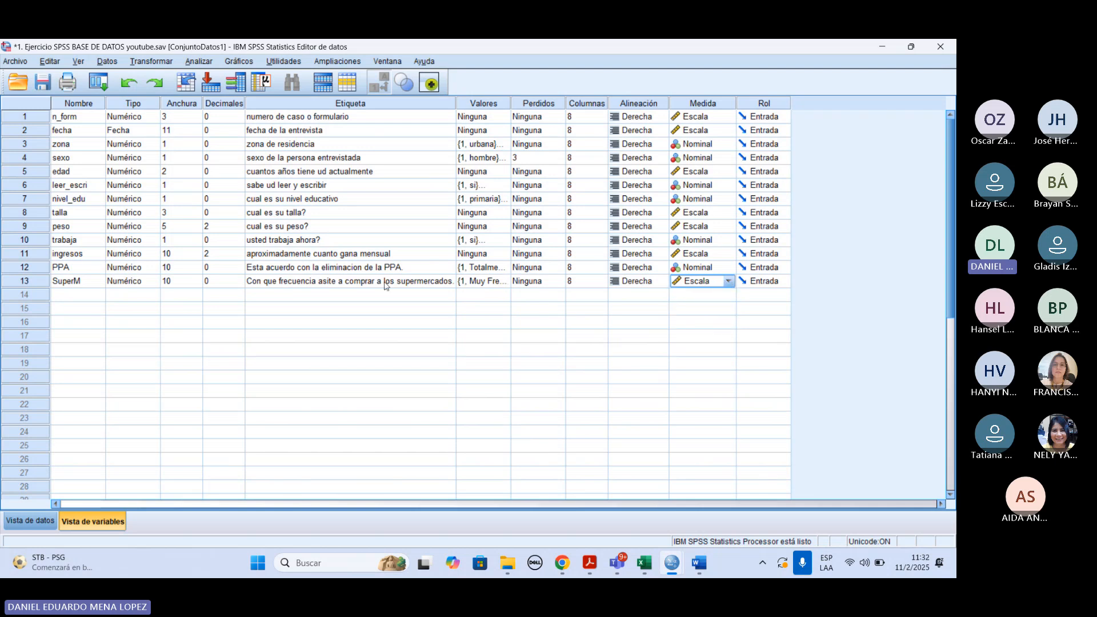
click(18, 270)
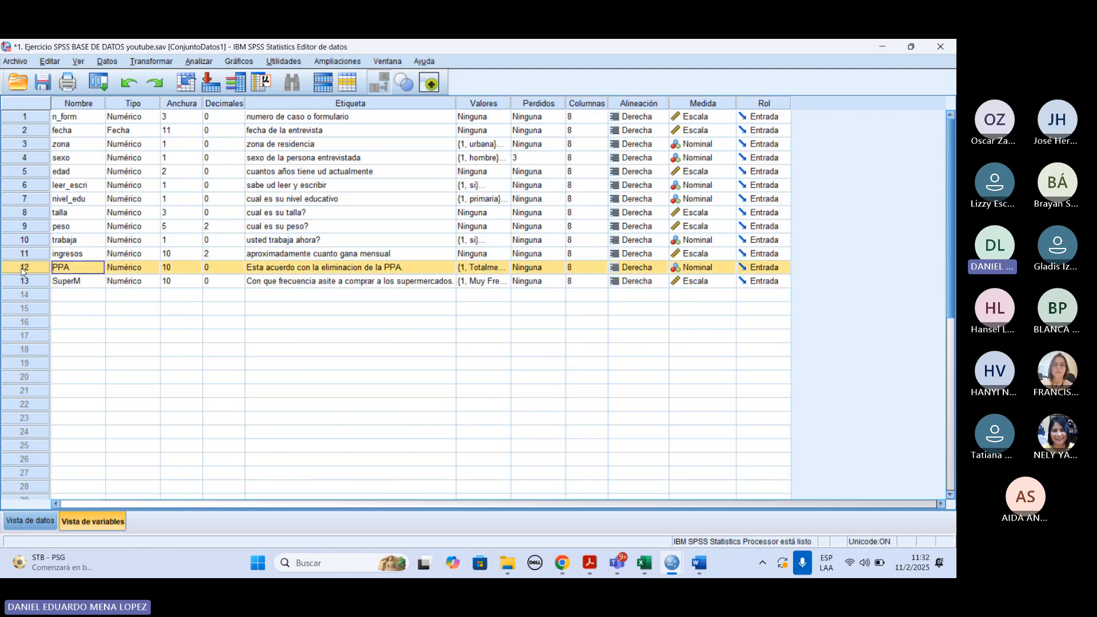
click(57, 272)
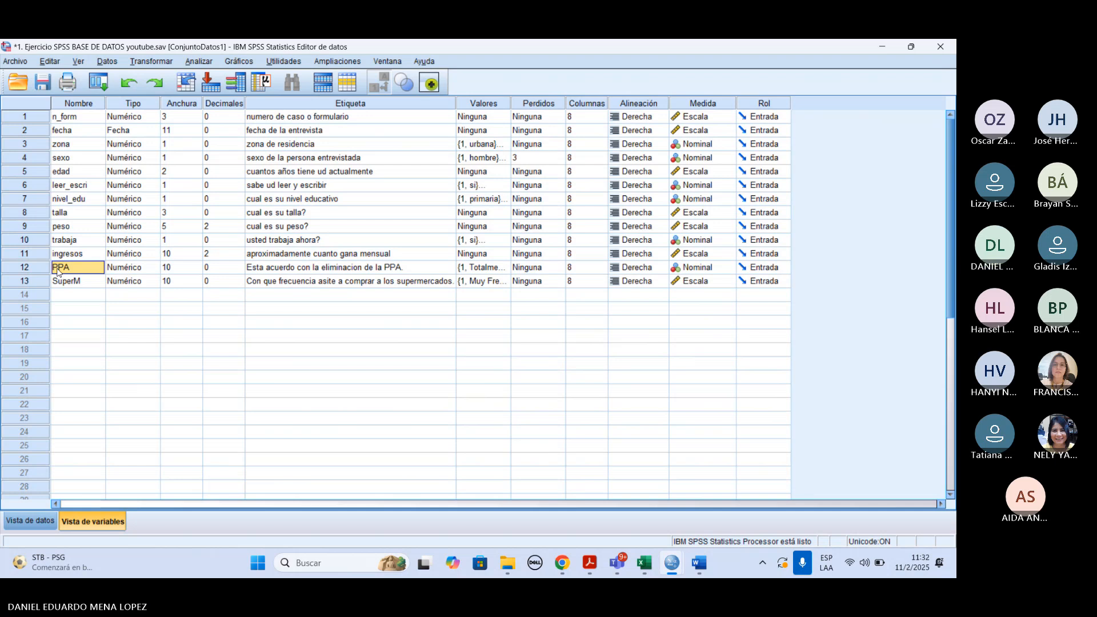
drag(41, 270, 41, 279)
click(703, 271)
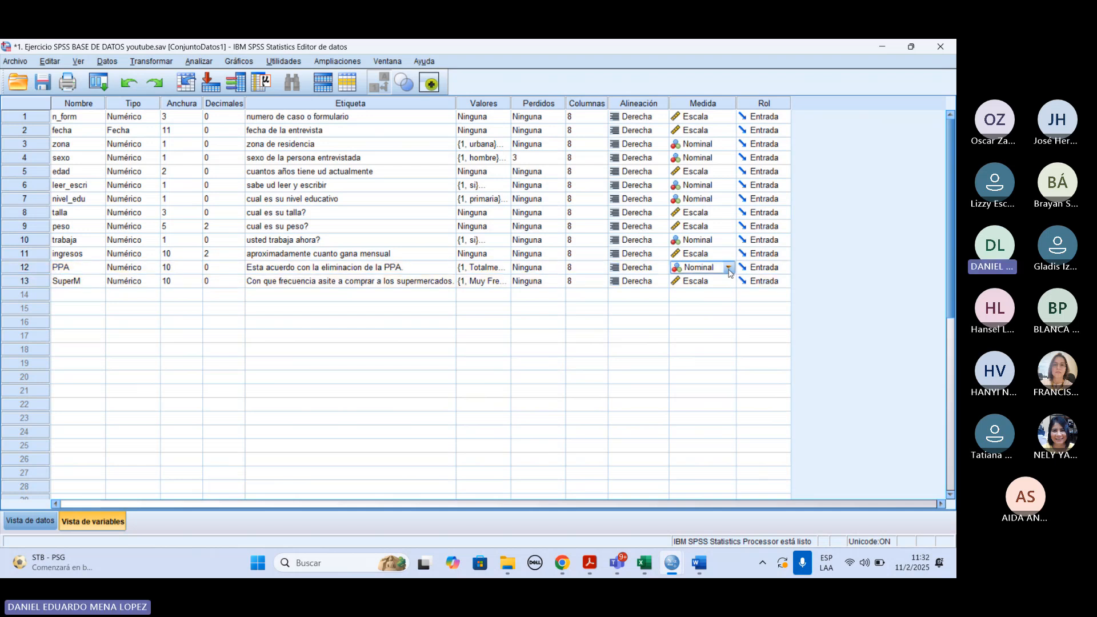
click(729, 269)
click(727, 292)
click(730, 284)
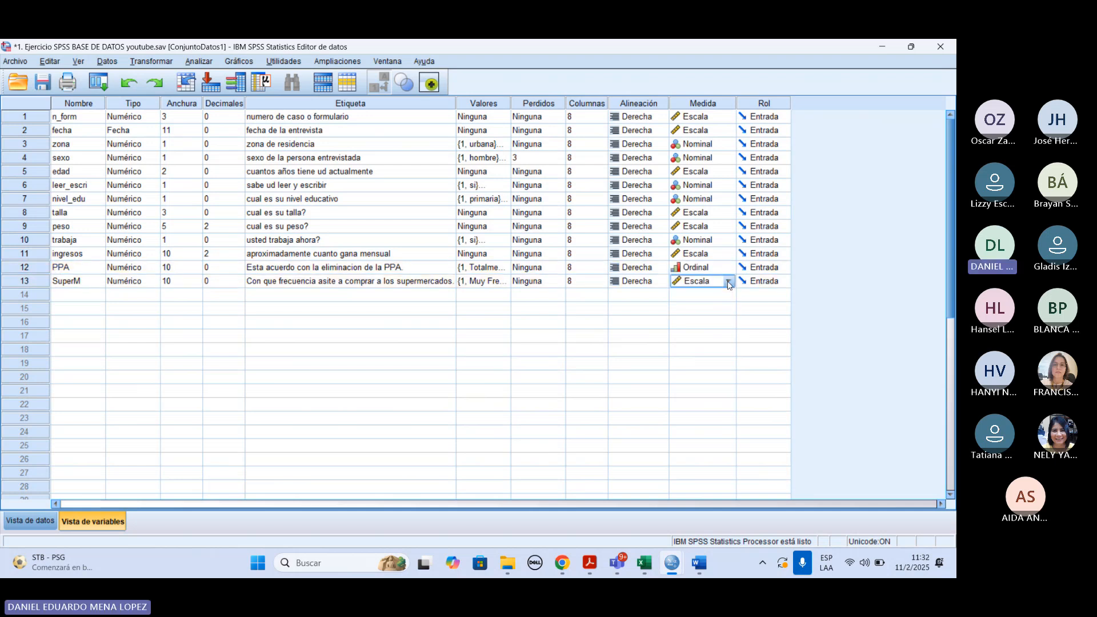
click(729, 284)
click(713, 307)
click(78, 296)
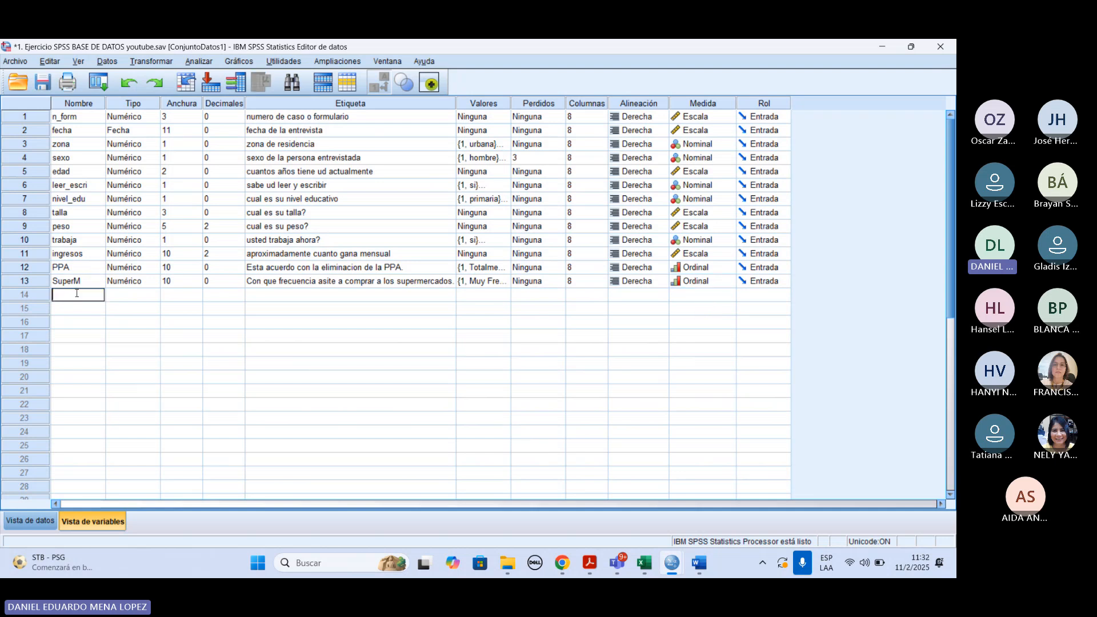
click(497, 269)
click(487, 283)
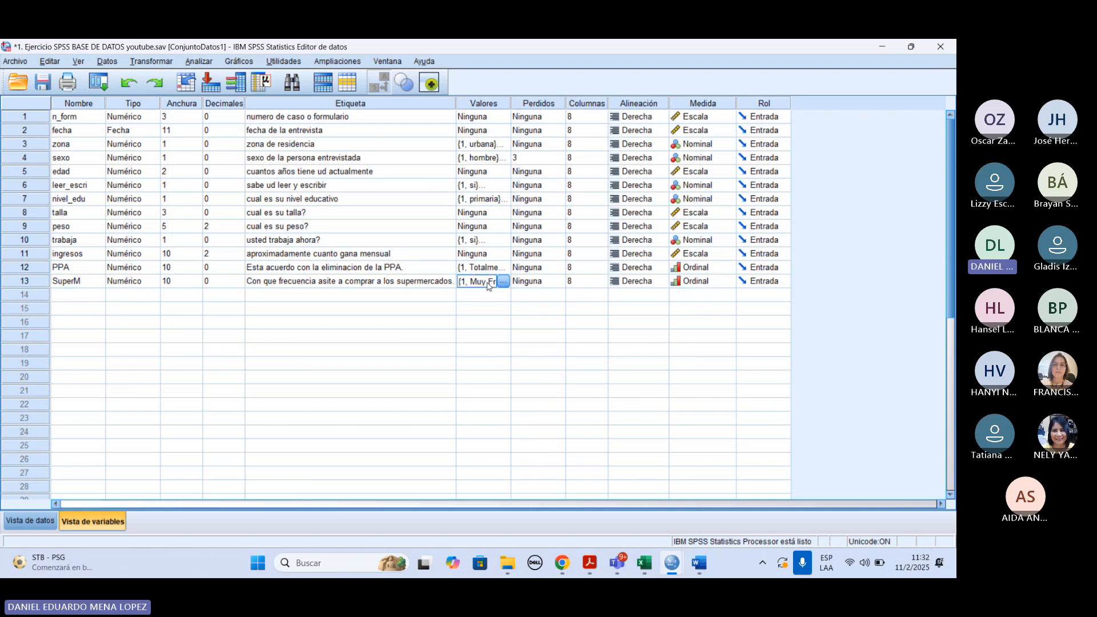
Step: Add a new variable named Titacd in row 14, below SuperM
click(77, 295)
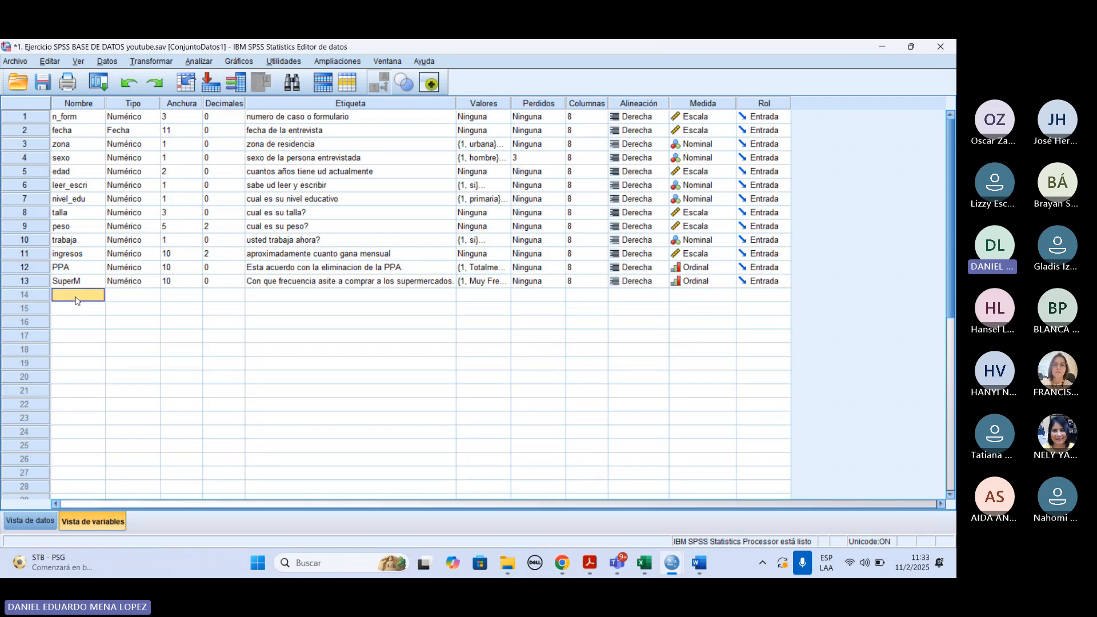
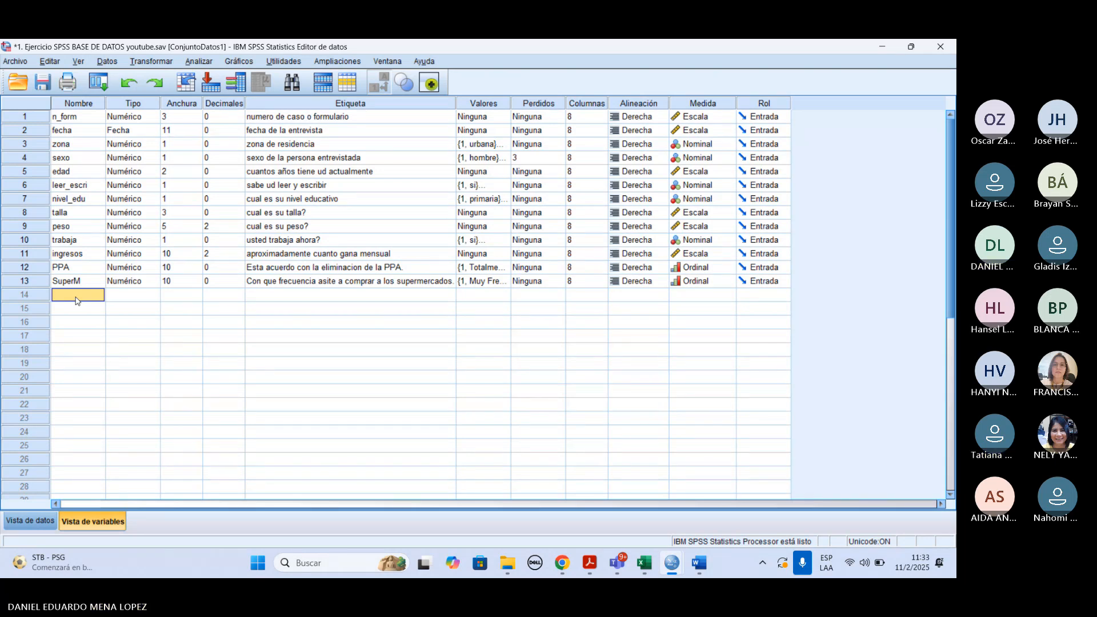
click(76, 297)
text(Tut)
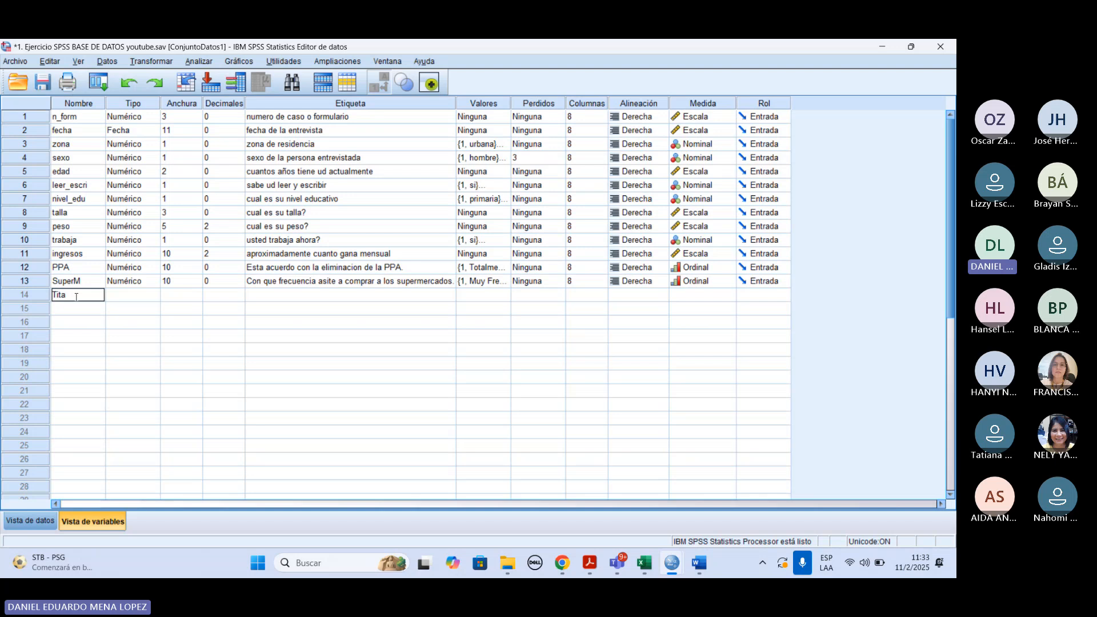
text(cd)
Step: Enter the Titacd variable label "Que tan importante considera la obtencion de un titulo academico?"
click(277, 294)
text(Que tan importante consi)
text(der)
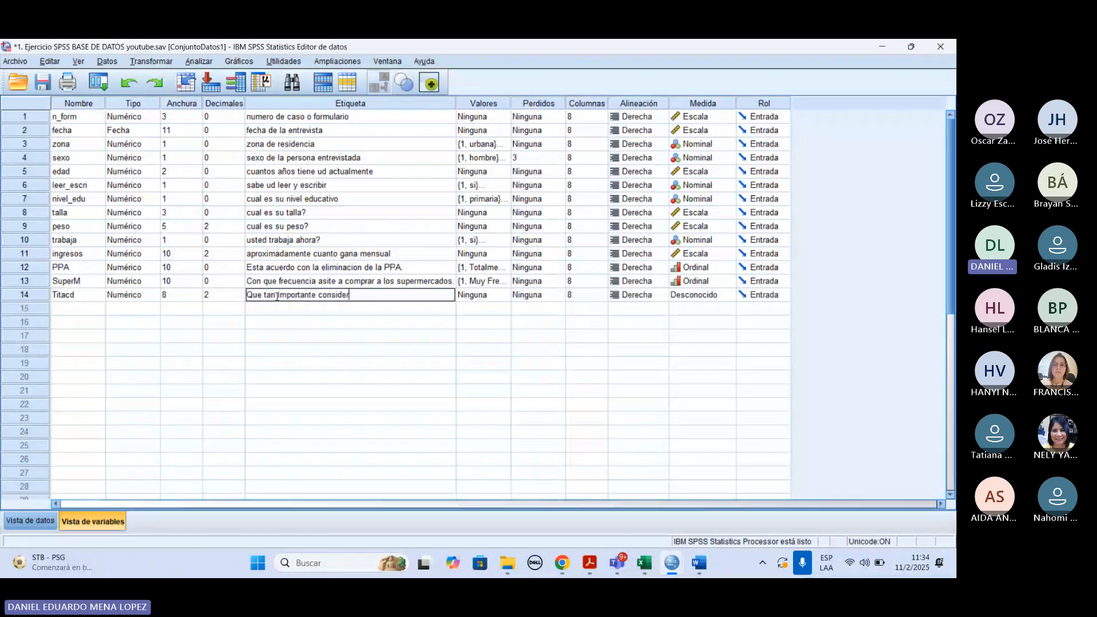
text(a la obtenciob)
key(BackSpace)
key(BackSpace)
text(n de un titulo academi)
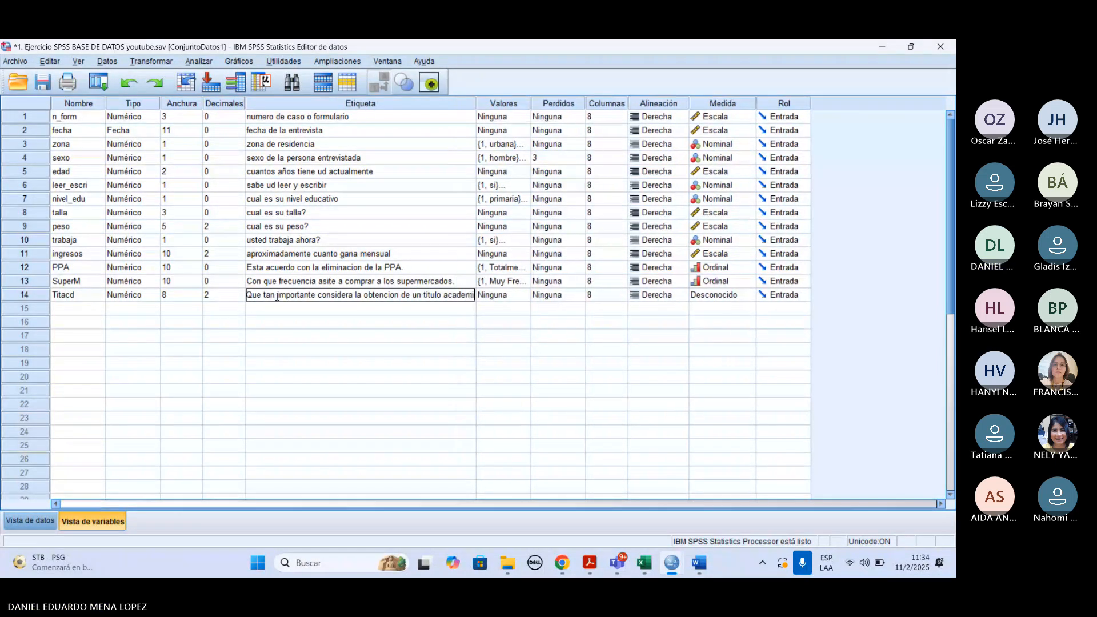
text(co?)
key(Return)
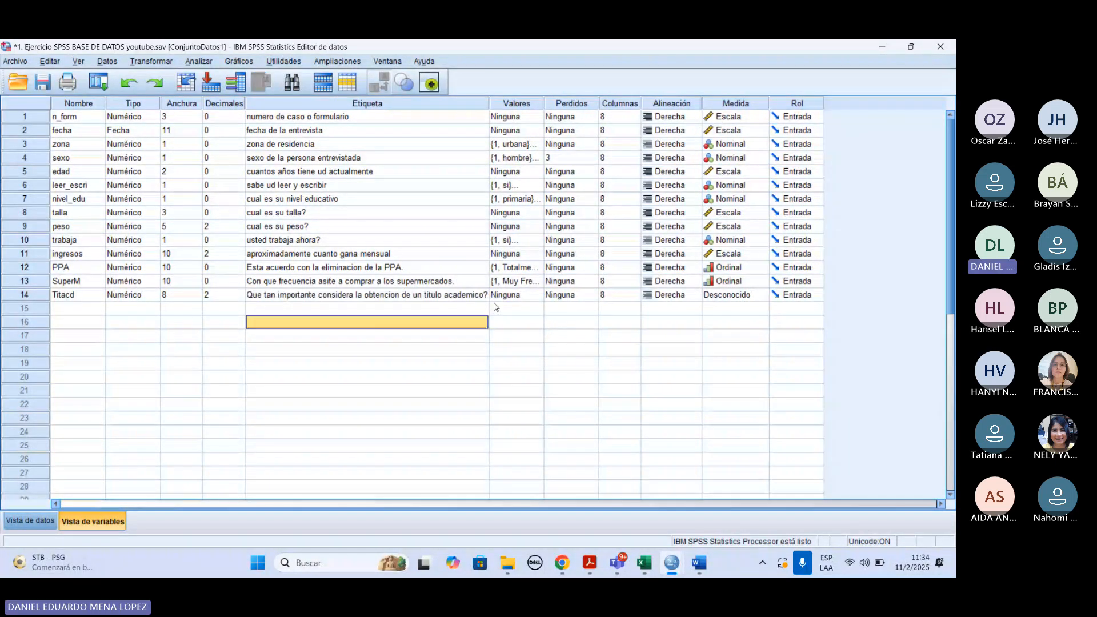
Step: Define value labels for Titacd: 1 as "Muy Importante" and 2 as "Importante"
click(525, 295)
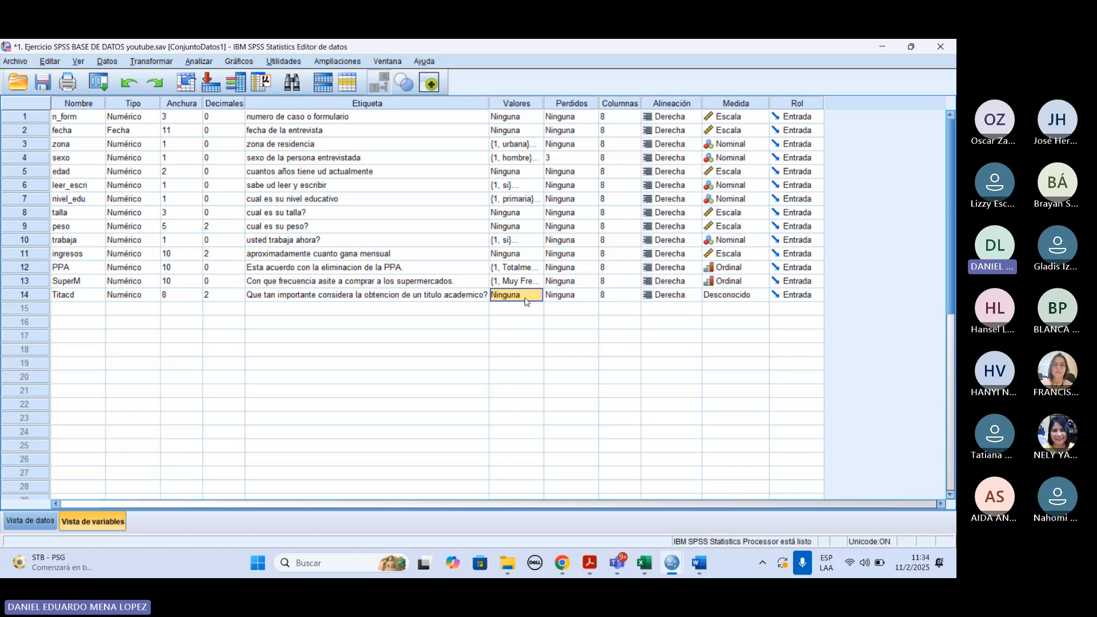
click(537, 296)
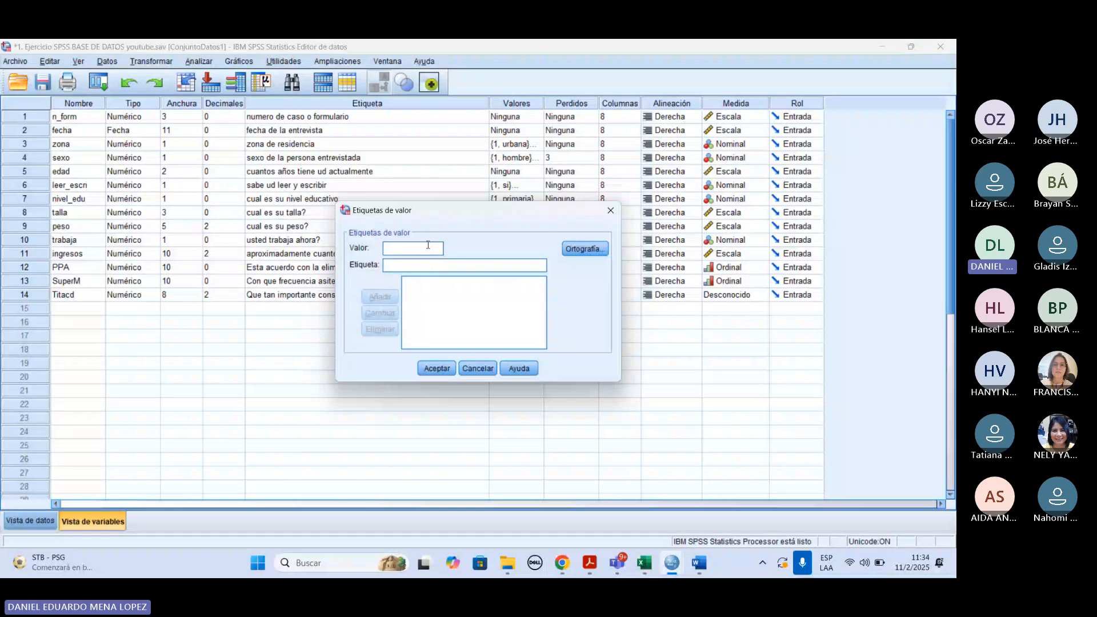
text(1)
click(419, 265)
text(Muy )
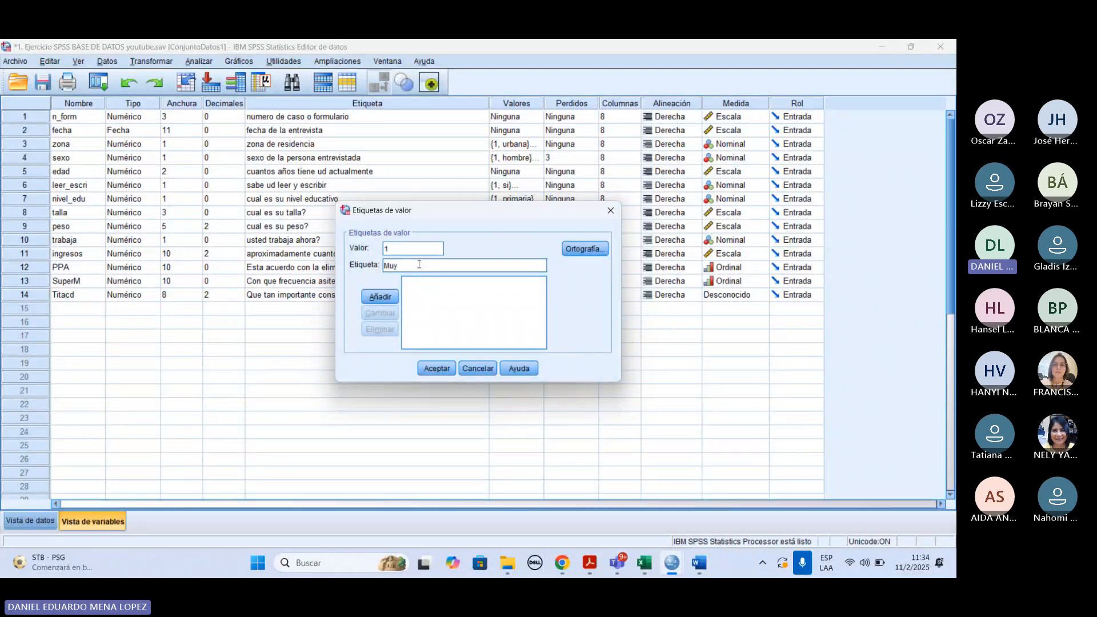
text(Importante)
key(Return)
text(2)
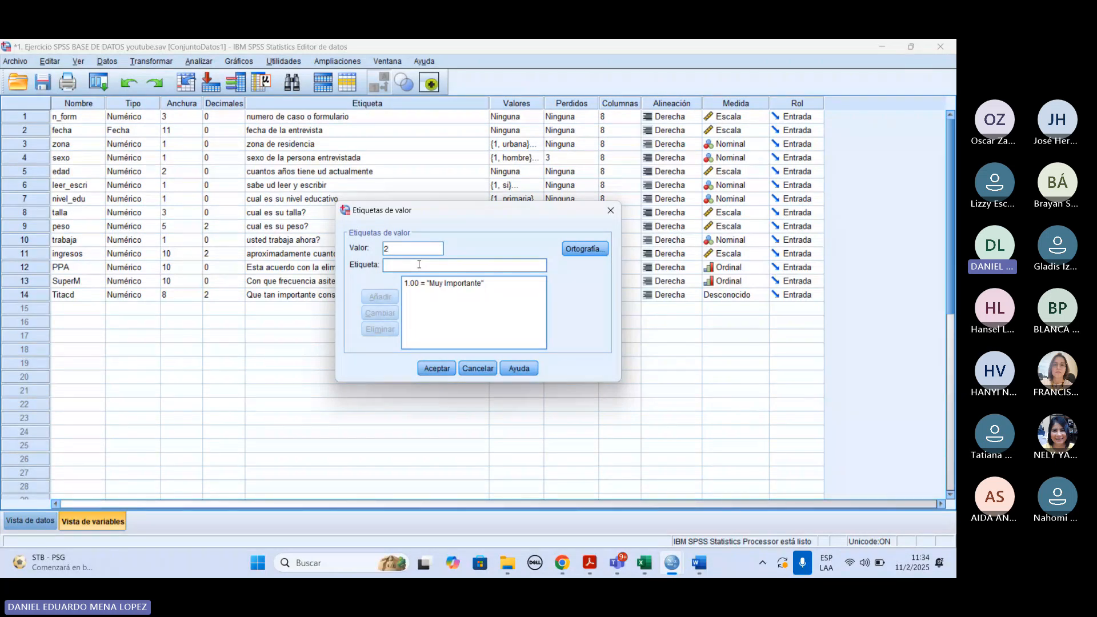
text(.00 = "Importa)
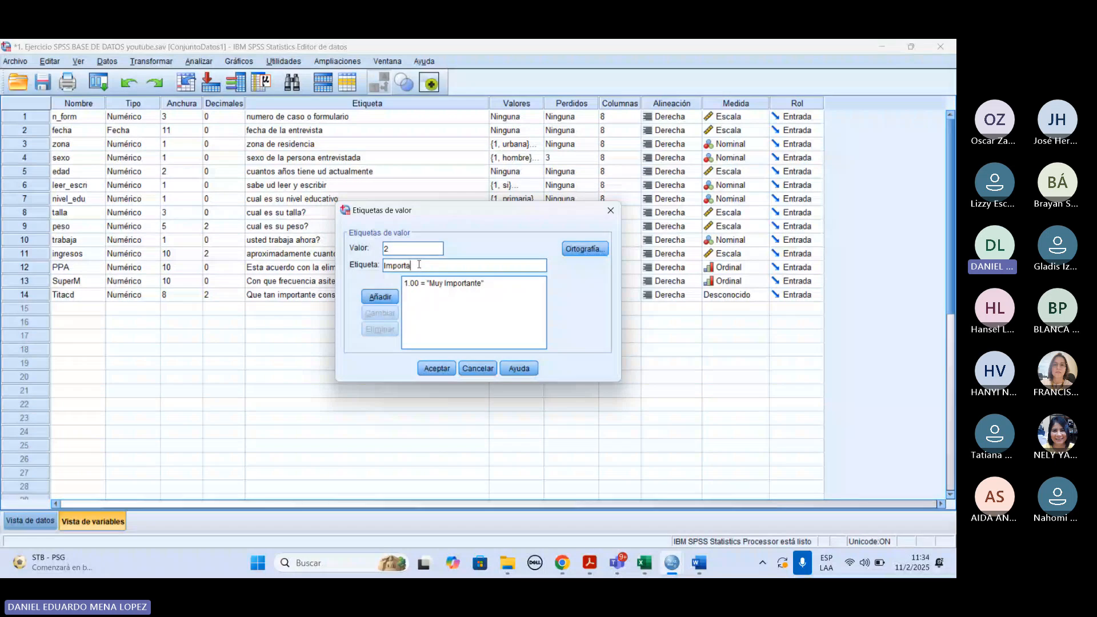
text(nte)
key(Return)
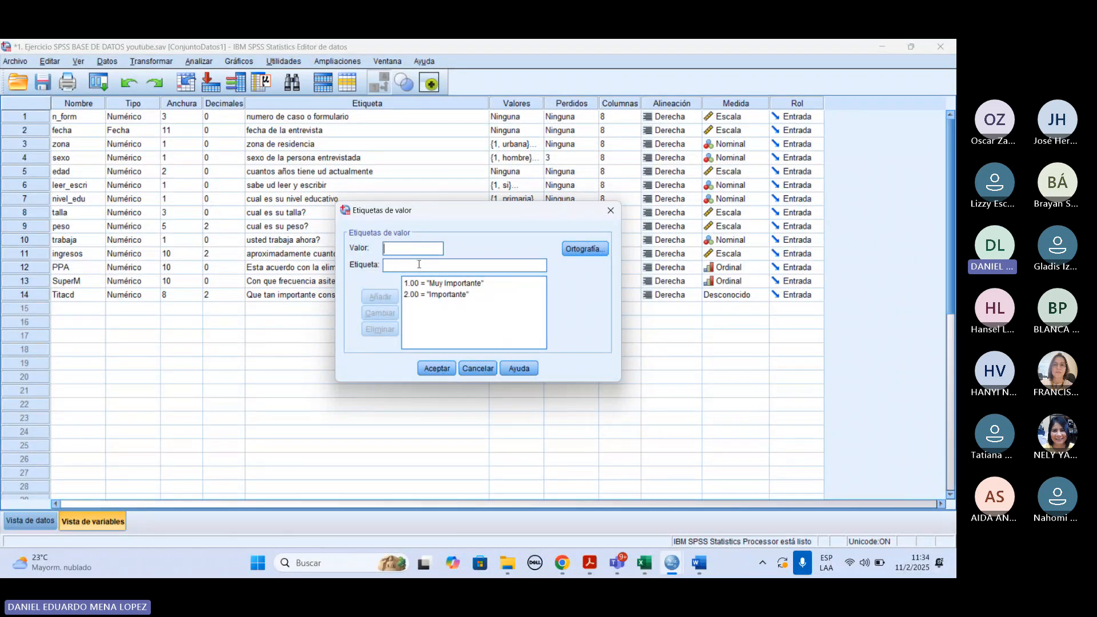
Step: Add the Titacd value label 3 "De poca Importancia"
text(De)
key(BackSpace)
key(BackSpace)
key(BackSpace)
text(3)
key(Tab)
text(De )
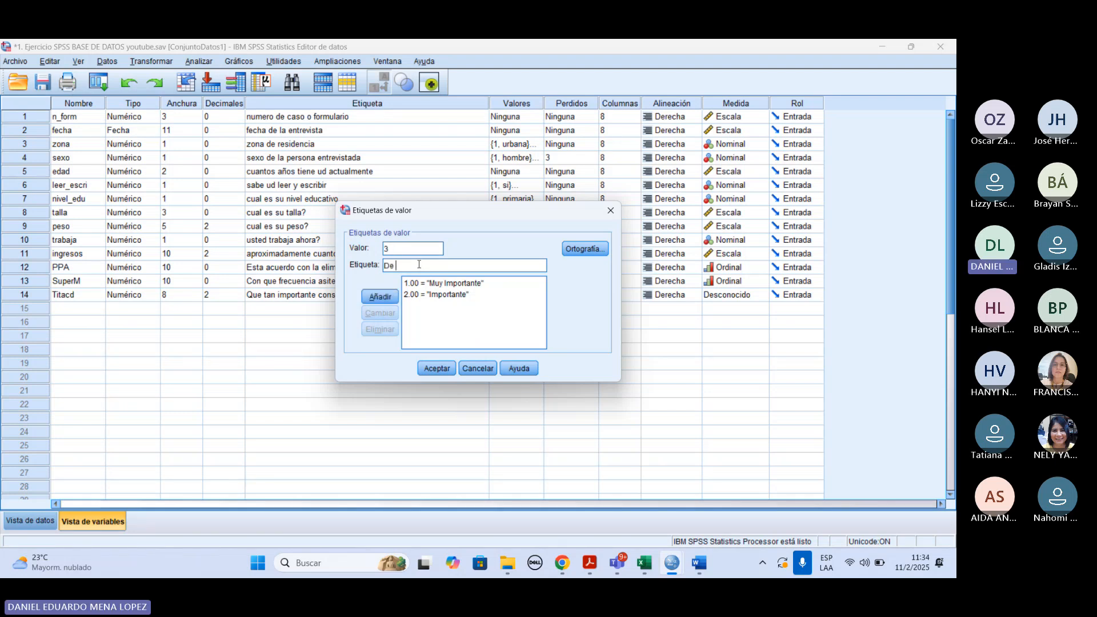
text(poca Importancia)
key(Return)
Step: Add the Titacd value label 4 "Sin Importancia", accept the labels and set the variable's measurement level to Ordinal
text(4)
key(Tab)
text(Si)
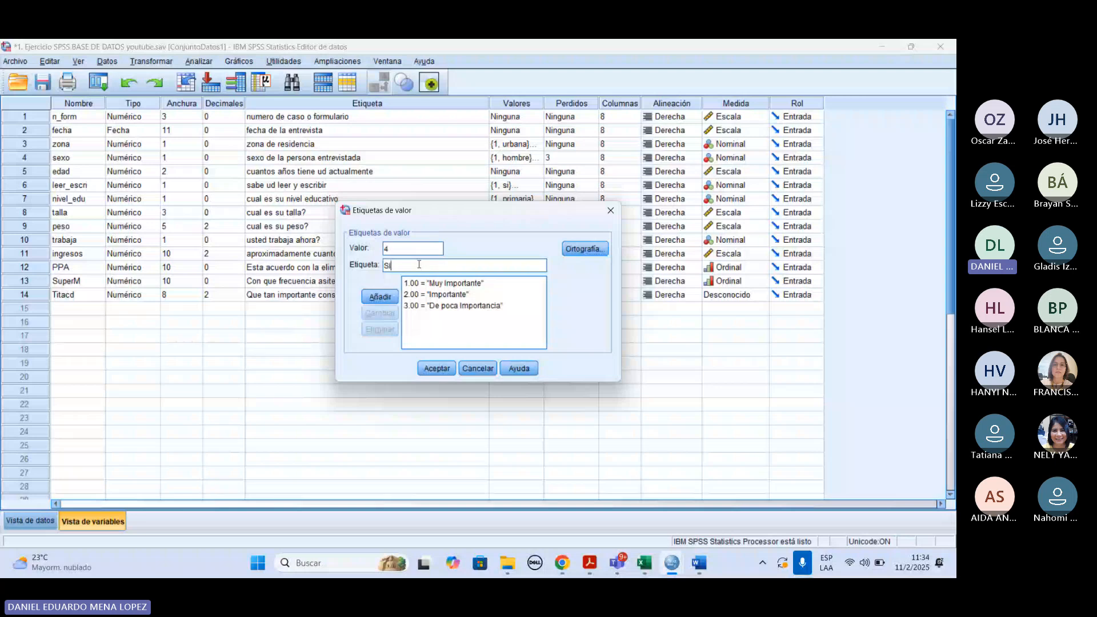
text(n Importancia)
key(Return)
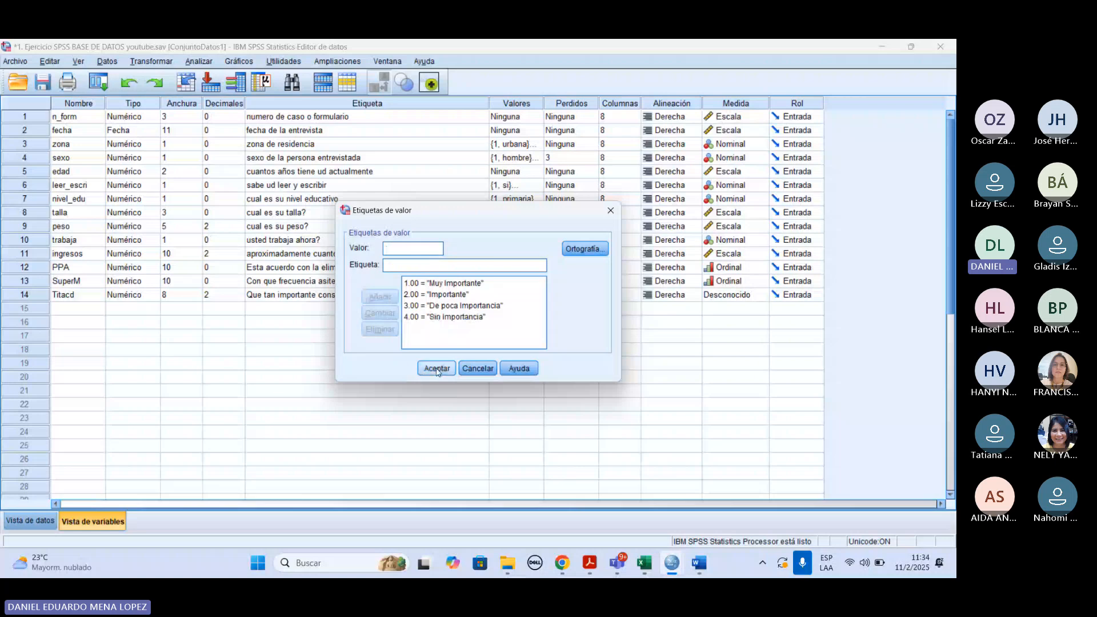
click(437, 369)
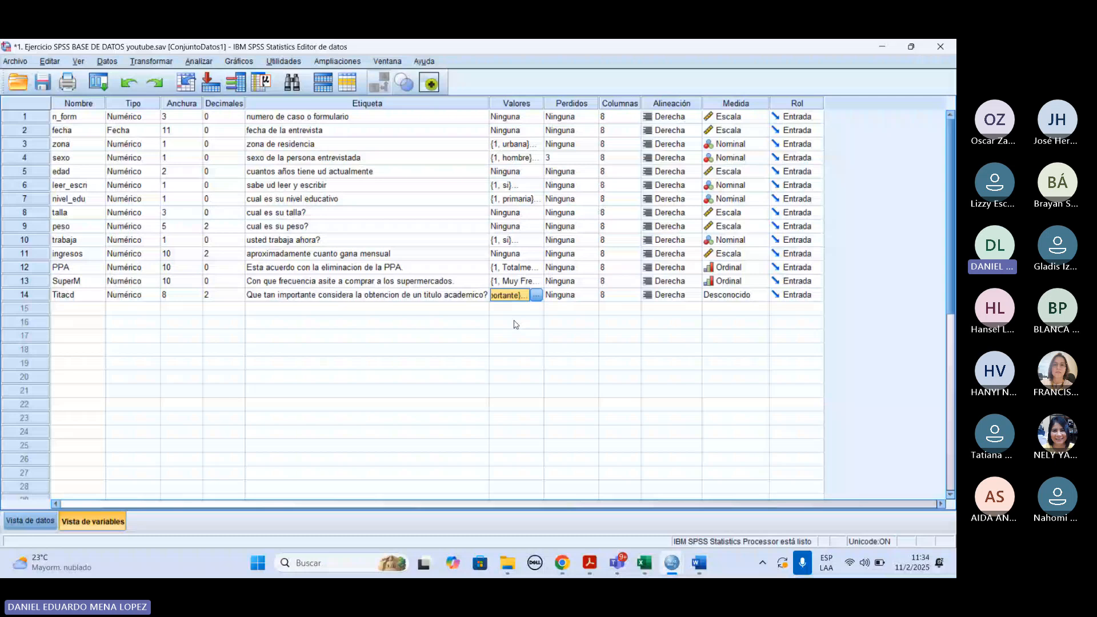
click(737, 295)
click(734, 321)
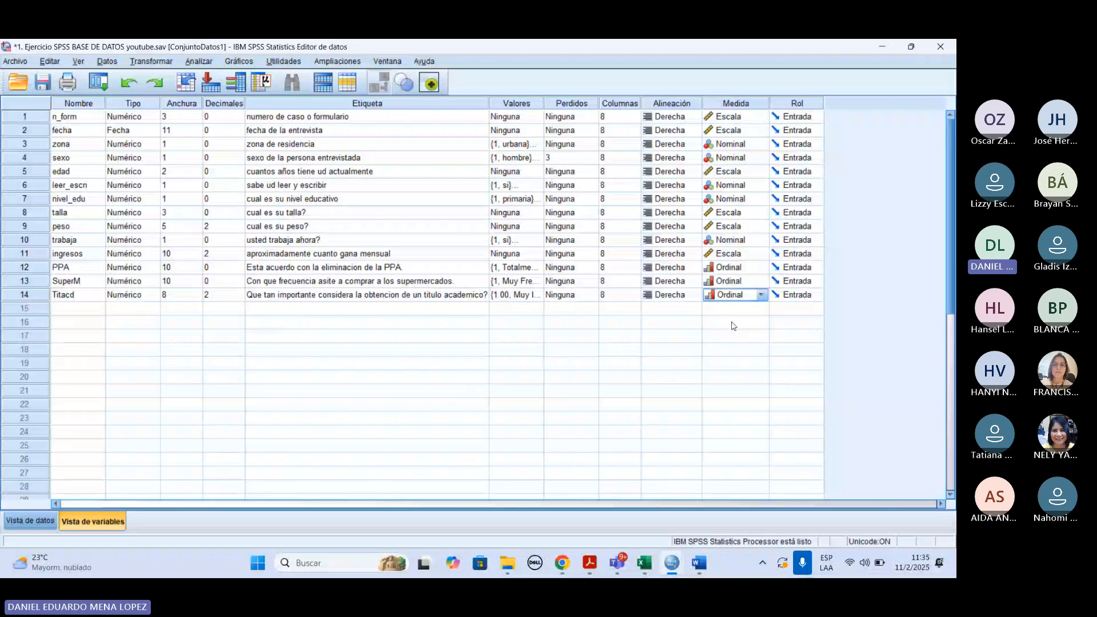
click(68, 310)
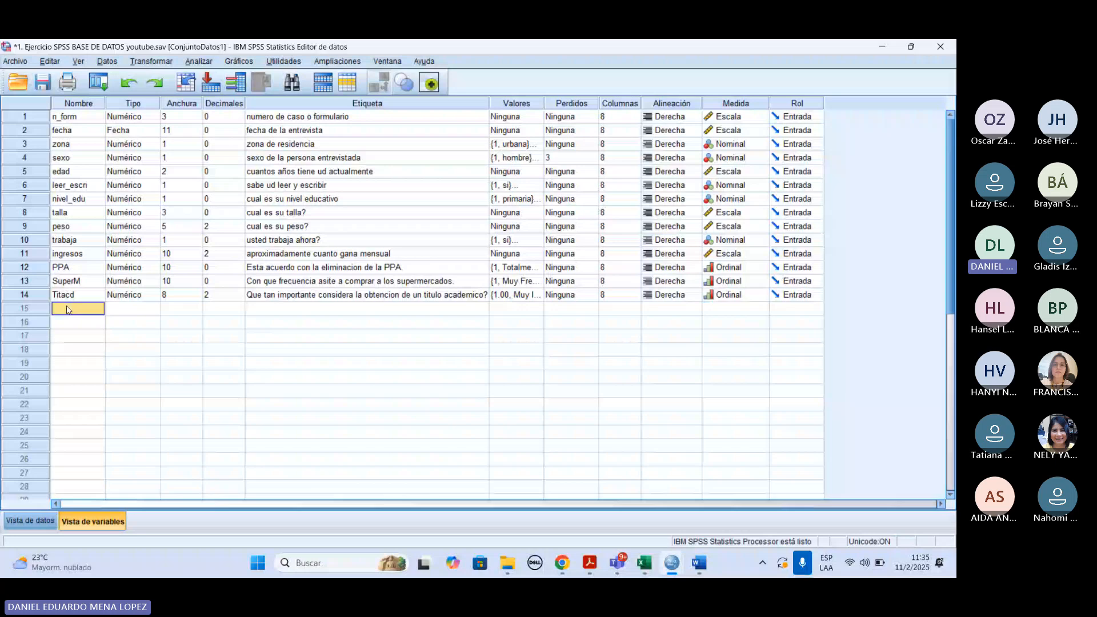
click(68, 310)
text(Ca)
key(BackSpace)
key(BackSpace)
text(Casarse)
key(BackSpace)
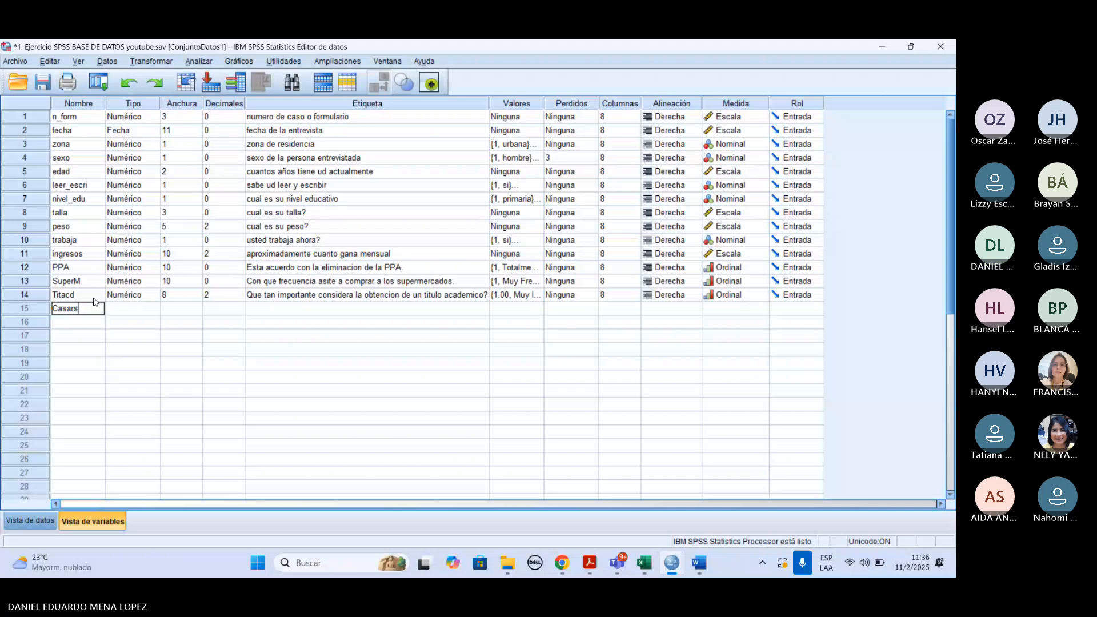
key(BackSpace)
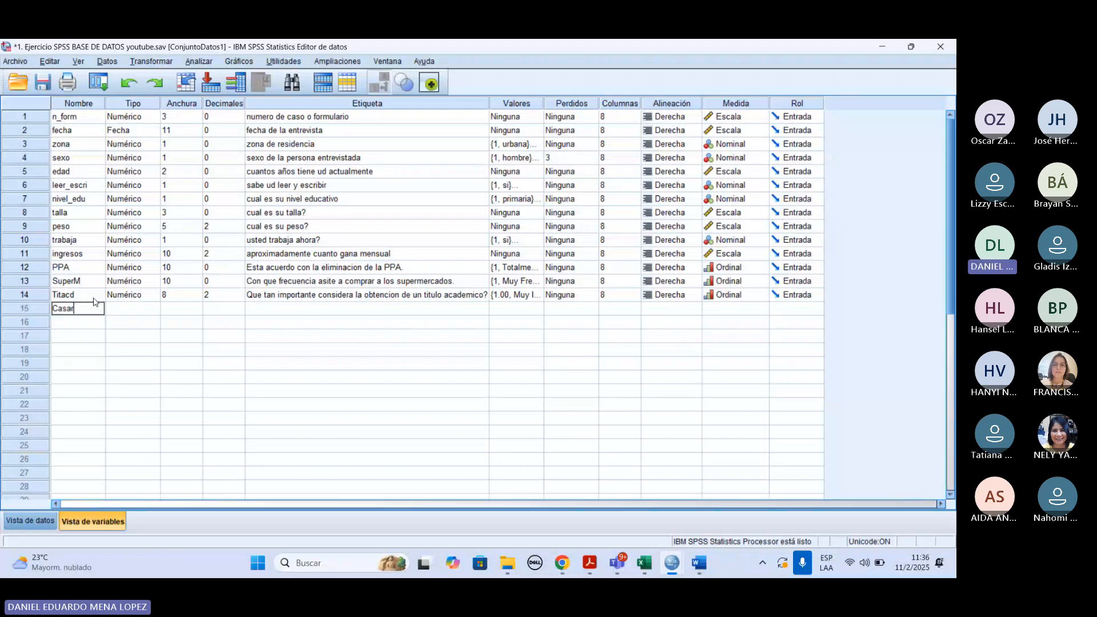
key(BackSpace)
key(BackSpace)
key(BackSpace)
key(BackSpace)
key(BackSpace)
Step: Name the new variable in row 15 Spss, with width 9 and 0 decimals
text(Spsss)
key(BackSpace)
key(Tab)
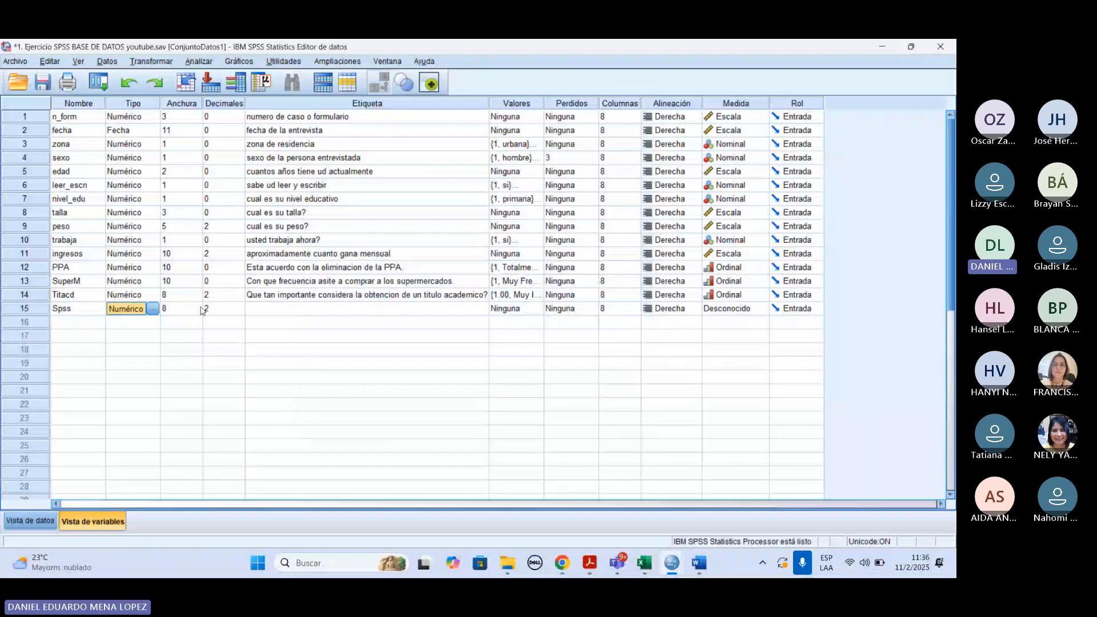
click(205, 309)
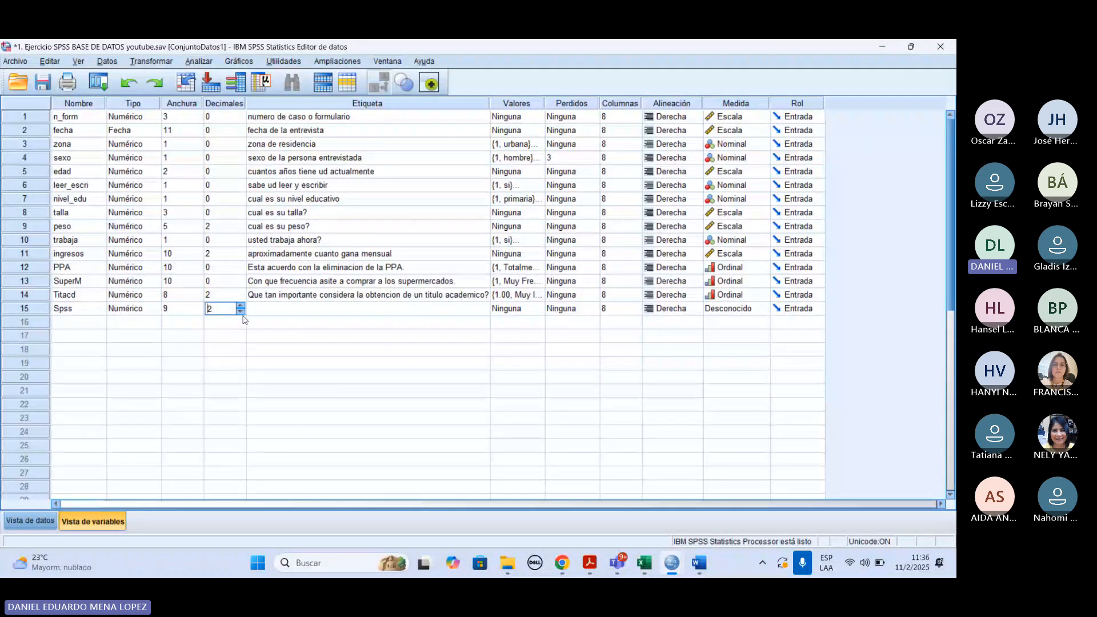
Step: Enter the Spss variable label "Que tan probable es que termine el curso de SPSS STATISTICS?"
click(256, 309)
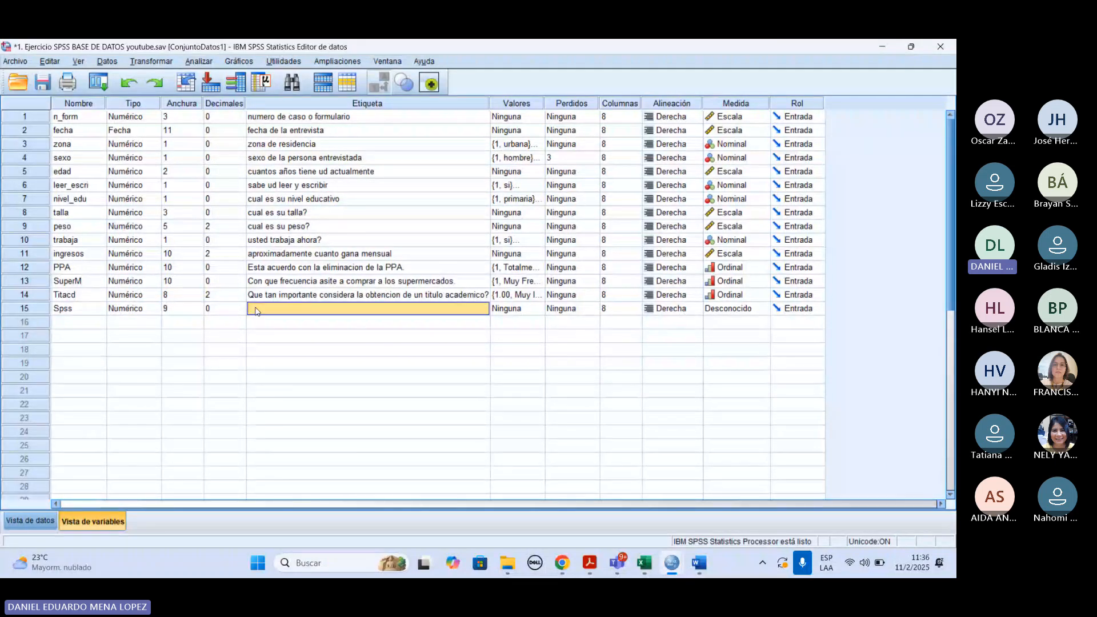
text(Q)
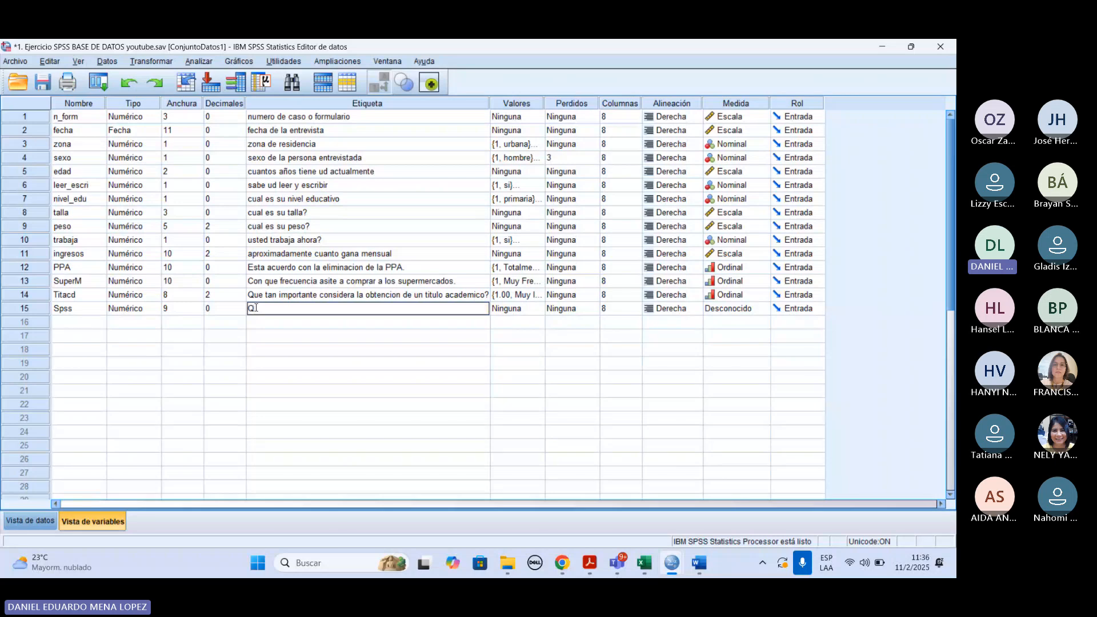
text(ue tan probable es que termine el c)
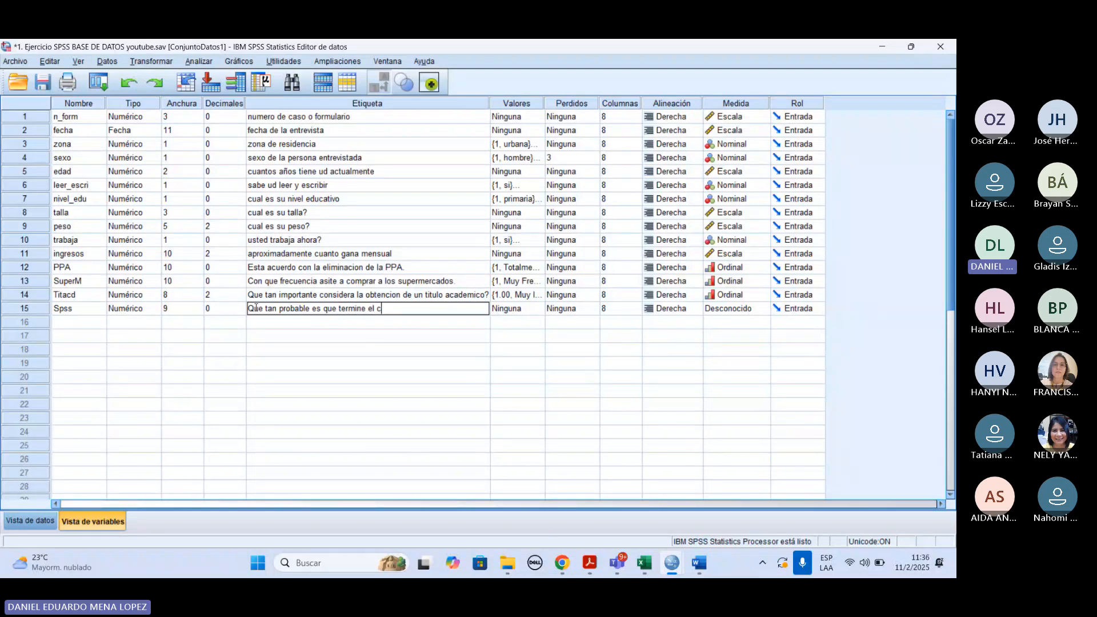
text(urso de SPSS STATIST)
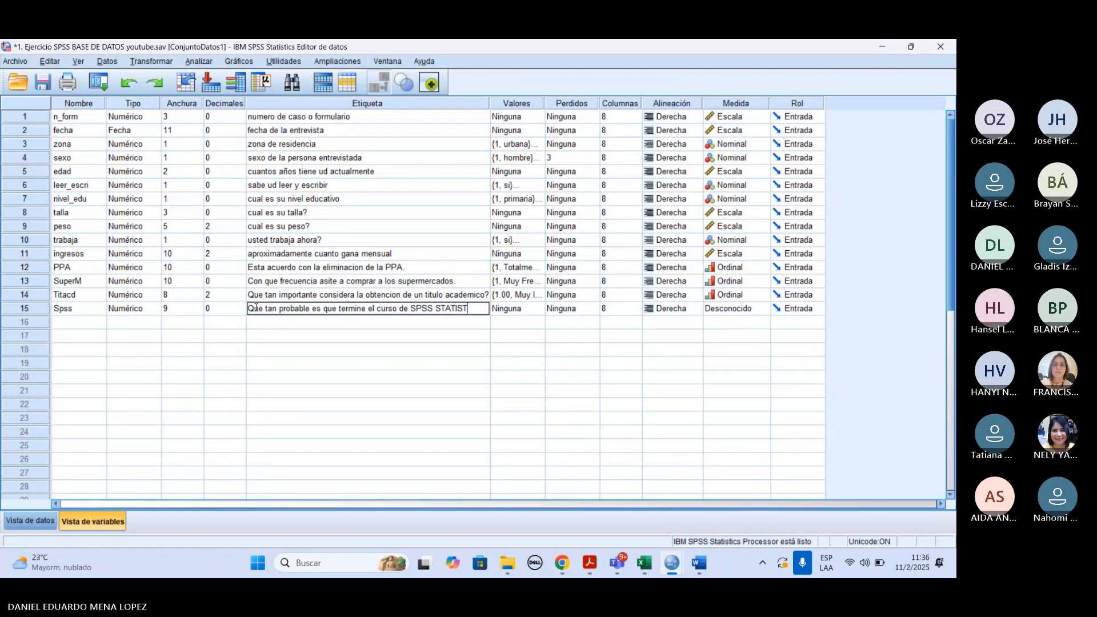
text(ICS?)
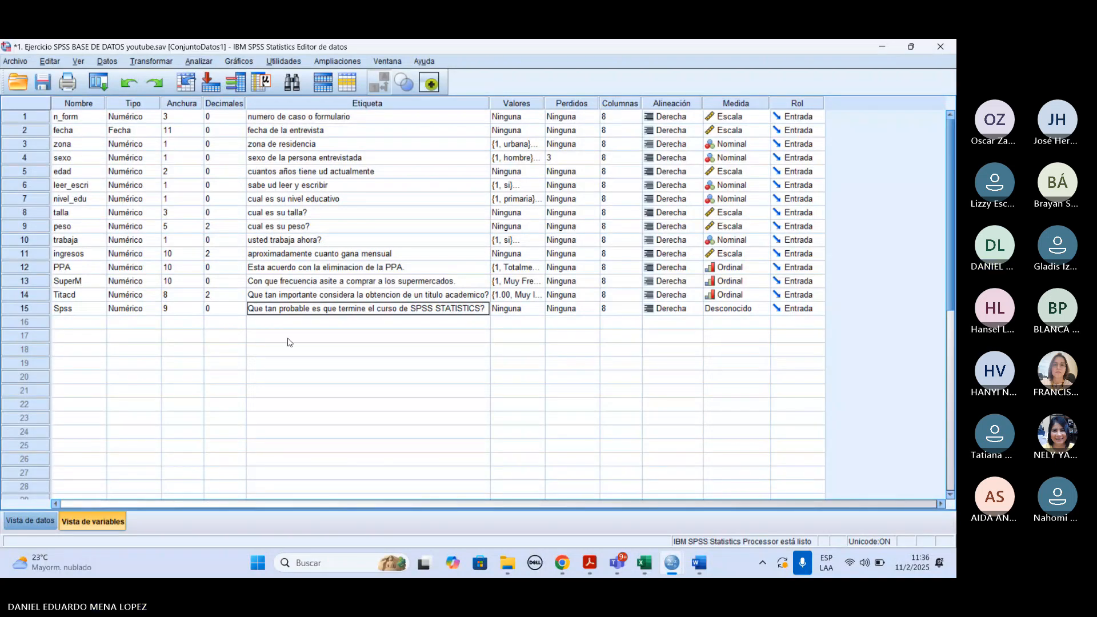
Step: Define value labels for Spss: 1 as "Muy Probable" and 2 as "Poco Probable"
click(538, 316)
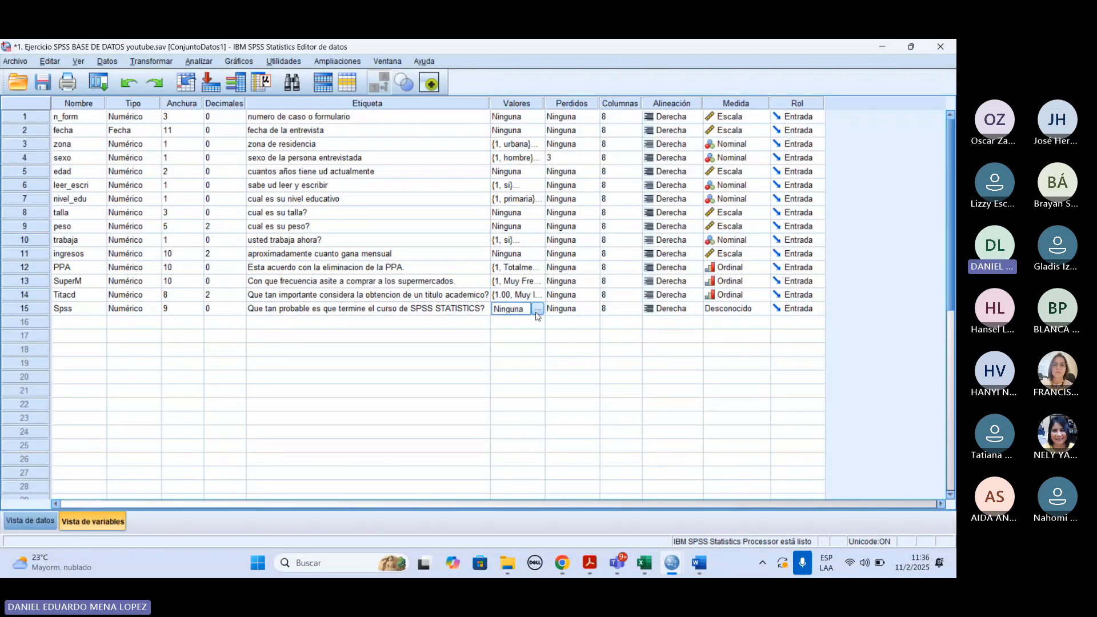
click(538, 312)
text(1)
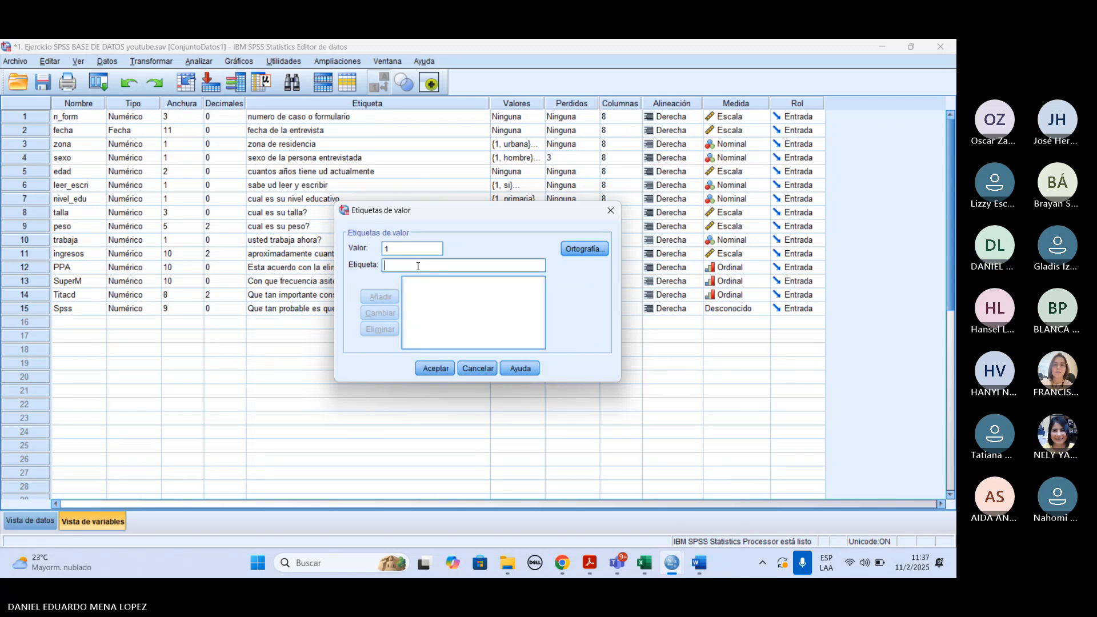
text(Muy P)
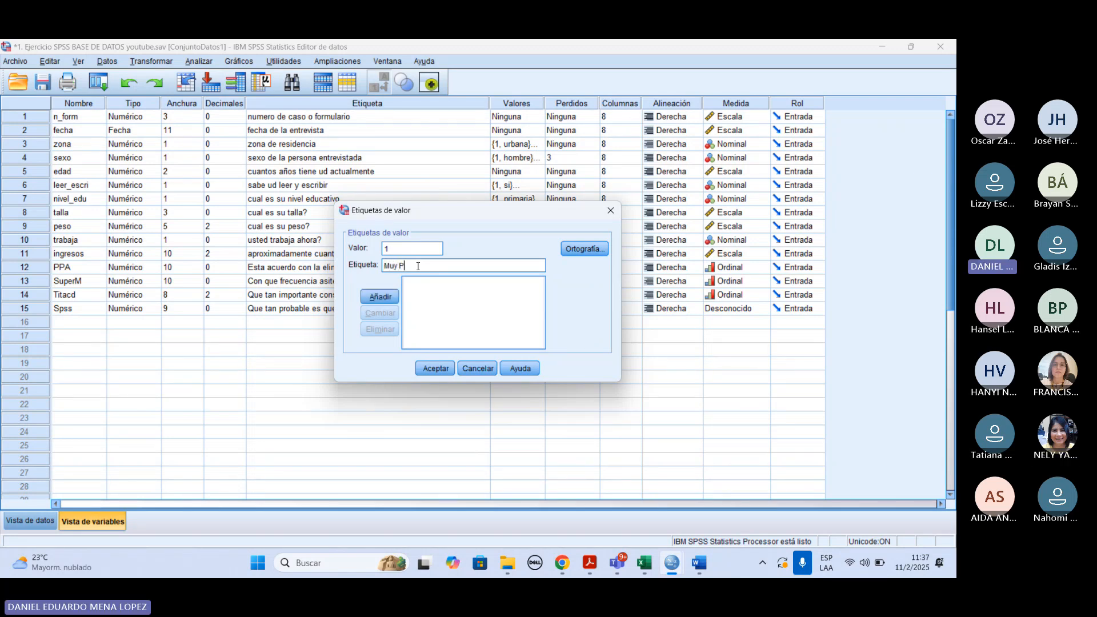
text(robable)
key(Return)
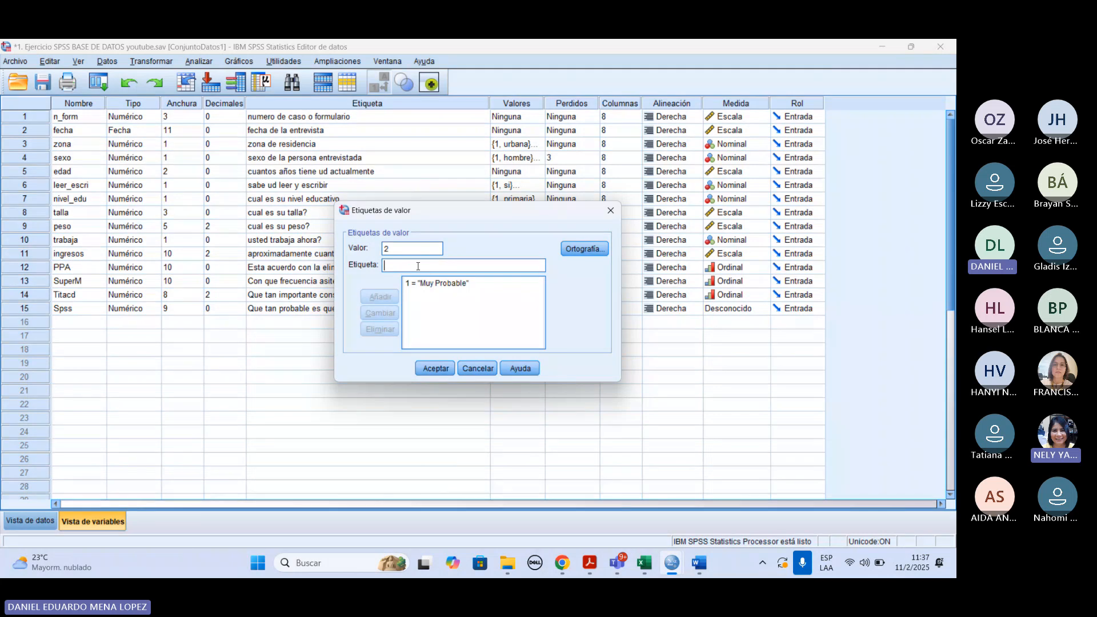
text(Poco )
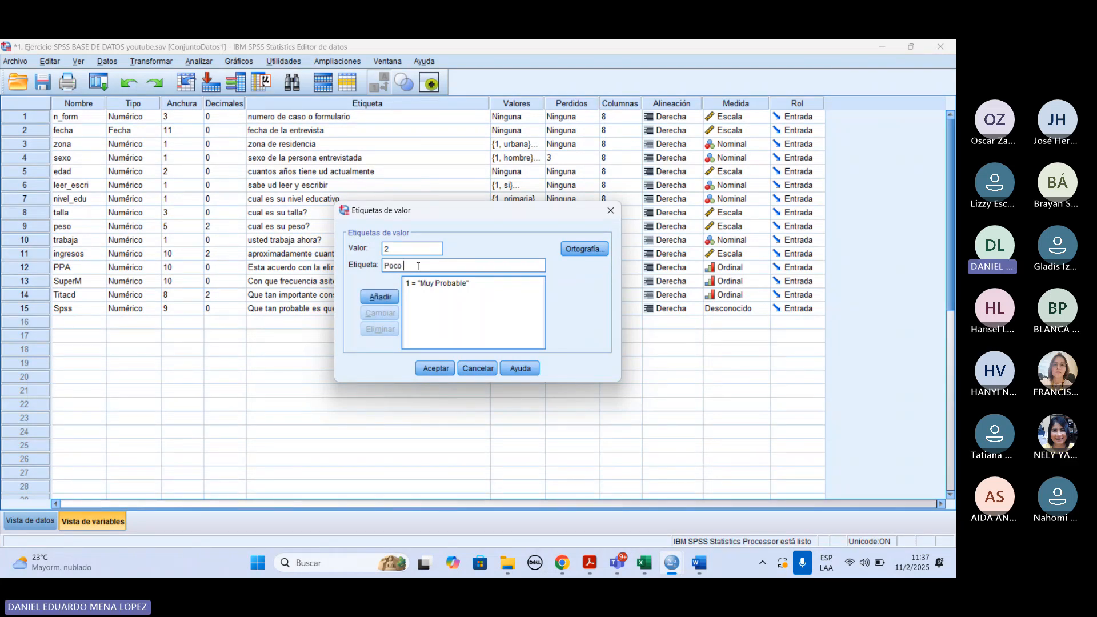
text(Probabke)
key(Return)
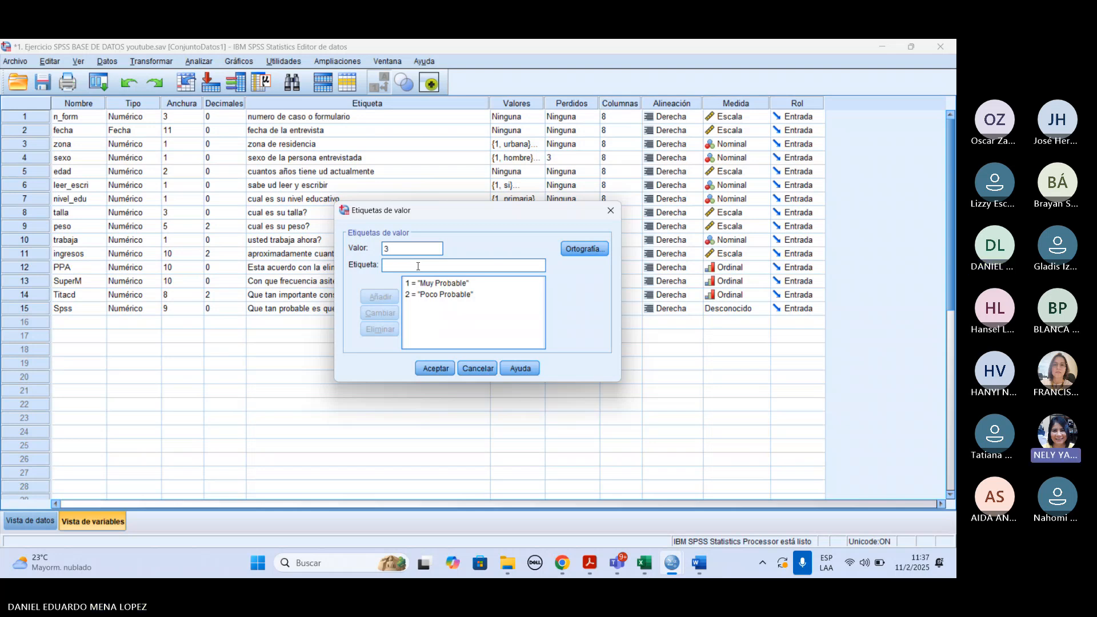
Step: Add the Spss value labels 3 "Nada Probable" and 4 "Probable"
text(N)
key(BackSpace)
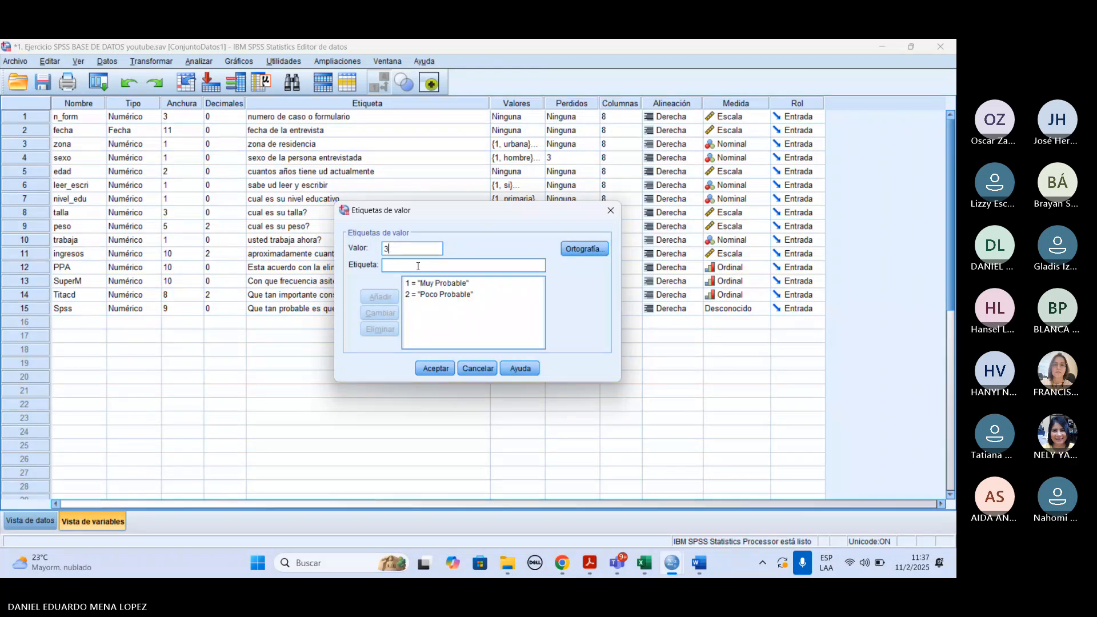
click(417, 267)
text(Nada Probable)
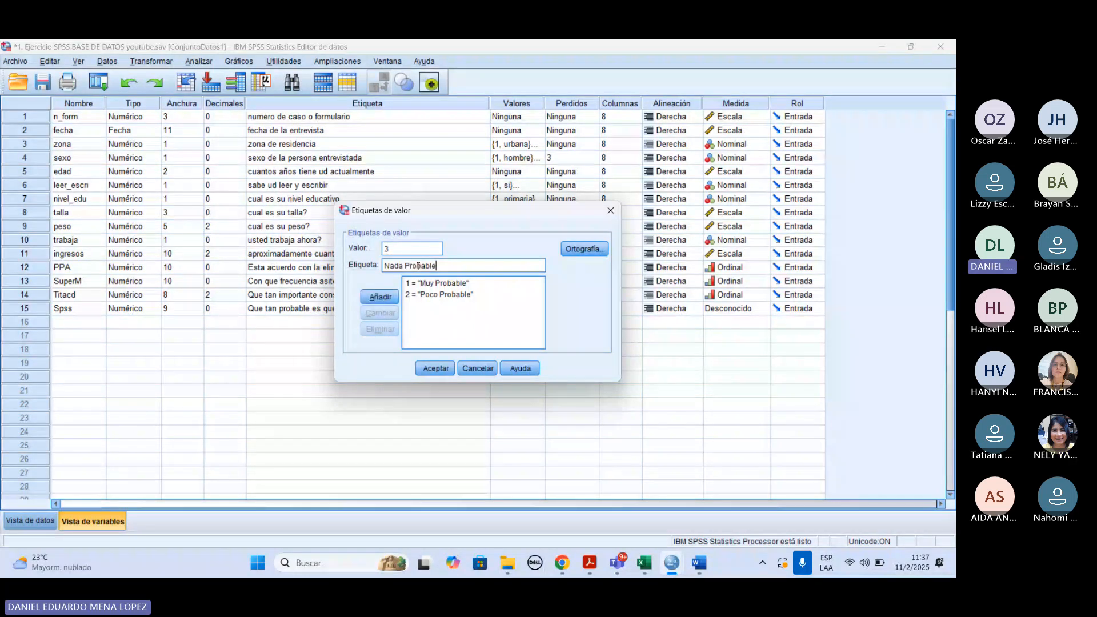
key(Return)
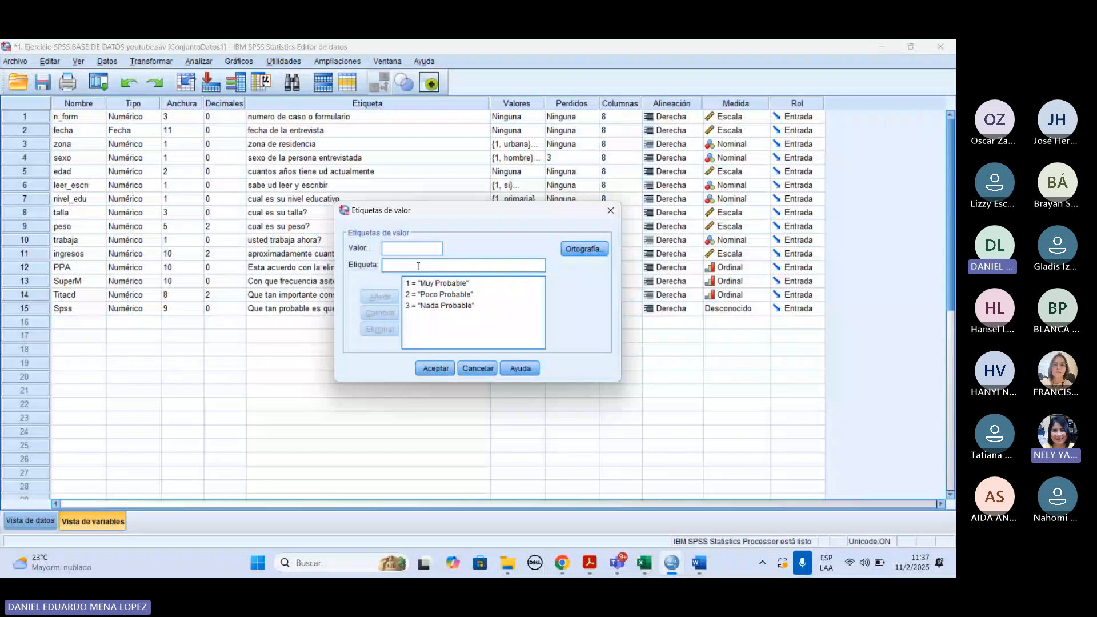
text(4)
click(417, 265)
text(Probable)
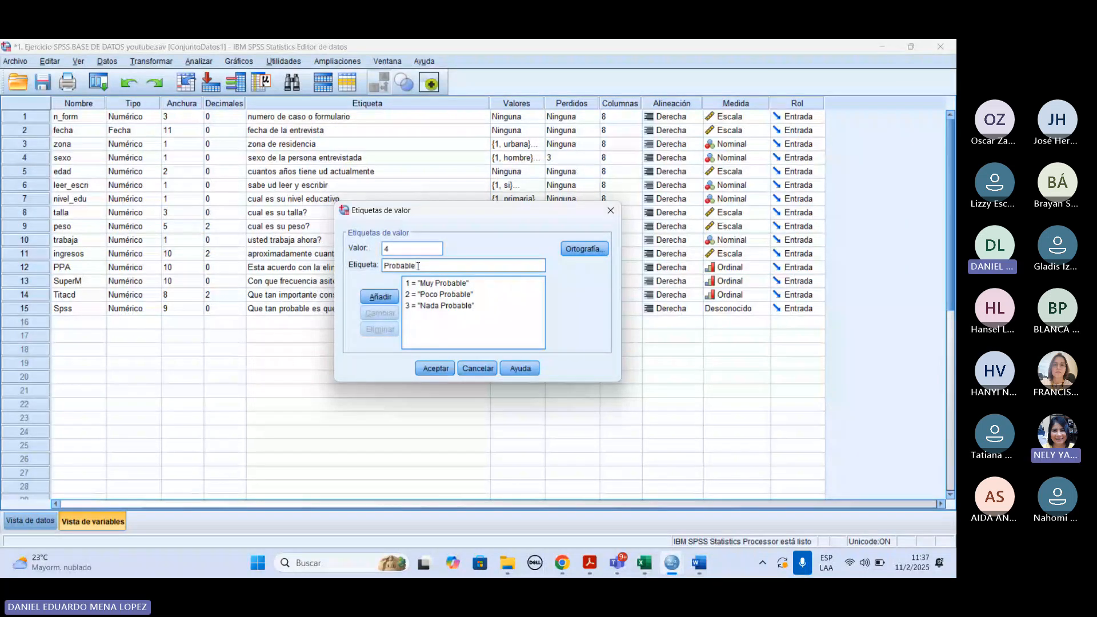
click(380, 297)
Step: Delete the Spss value labels 2 "Poco Probable" and 3 "Nada Probable"
click(437, 294)
click(380, 330)
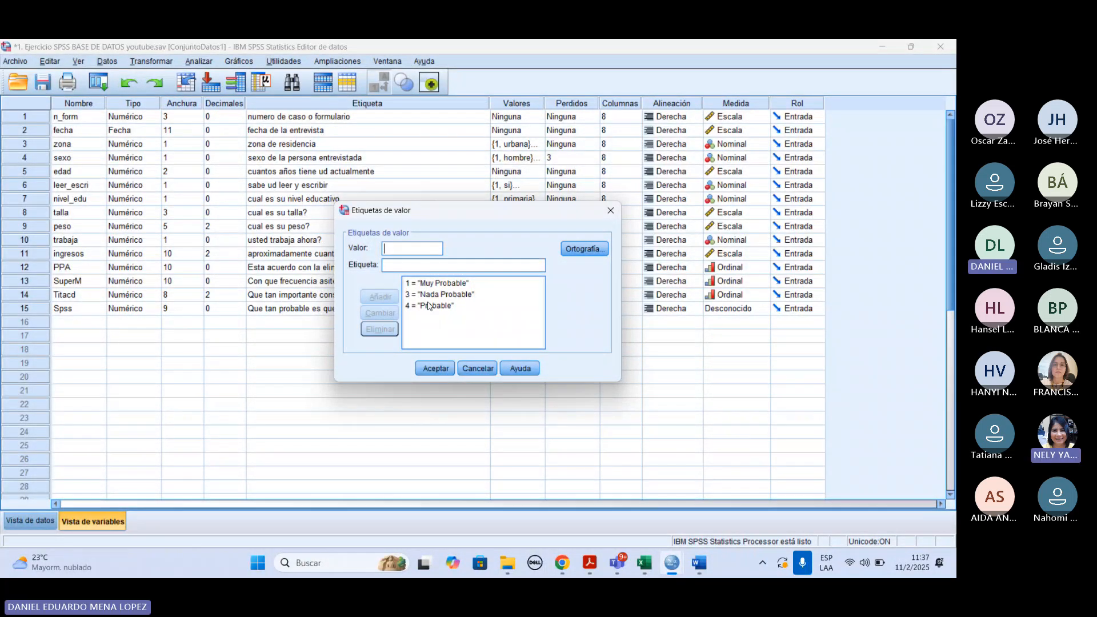
click(439, 295)
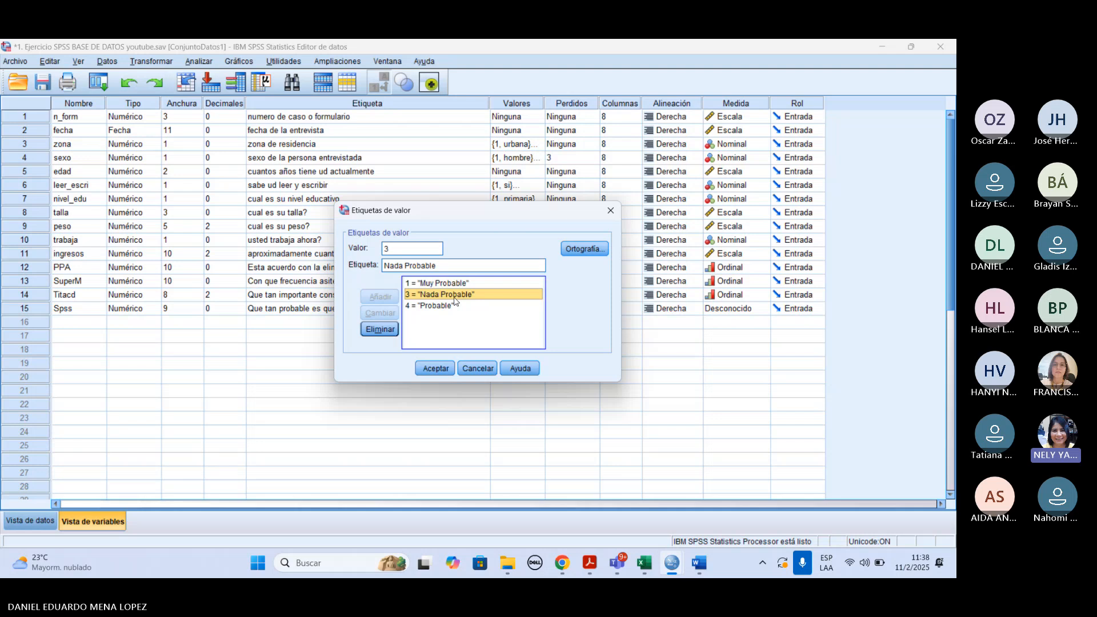
click(380, 329)
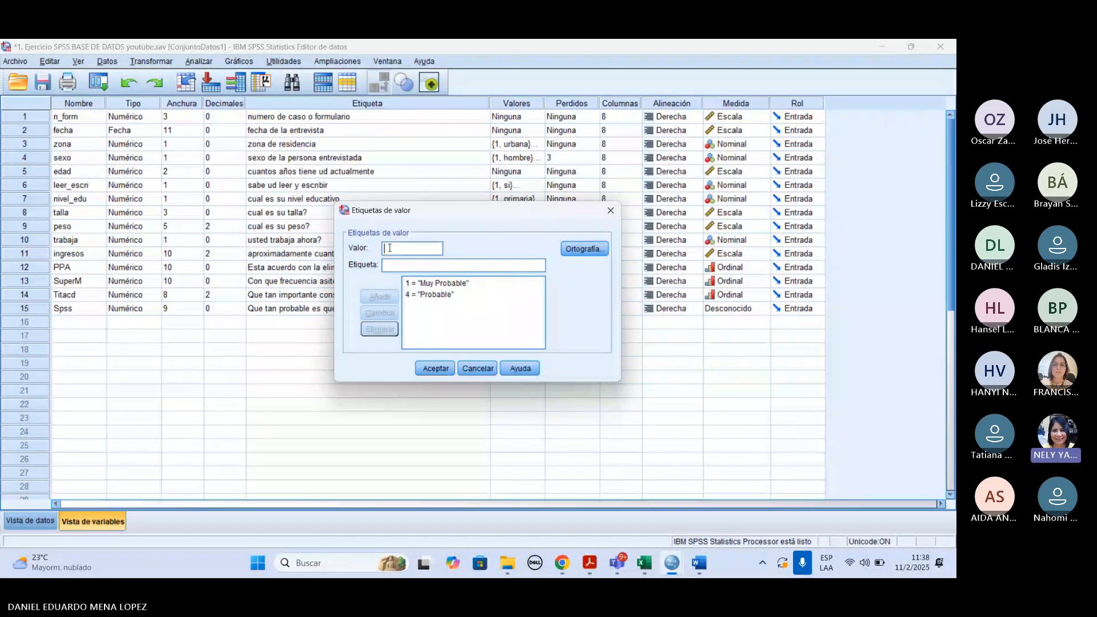
Step: Add the Spss value label 3 as "Poco Probable"
text(3)
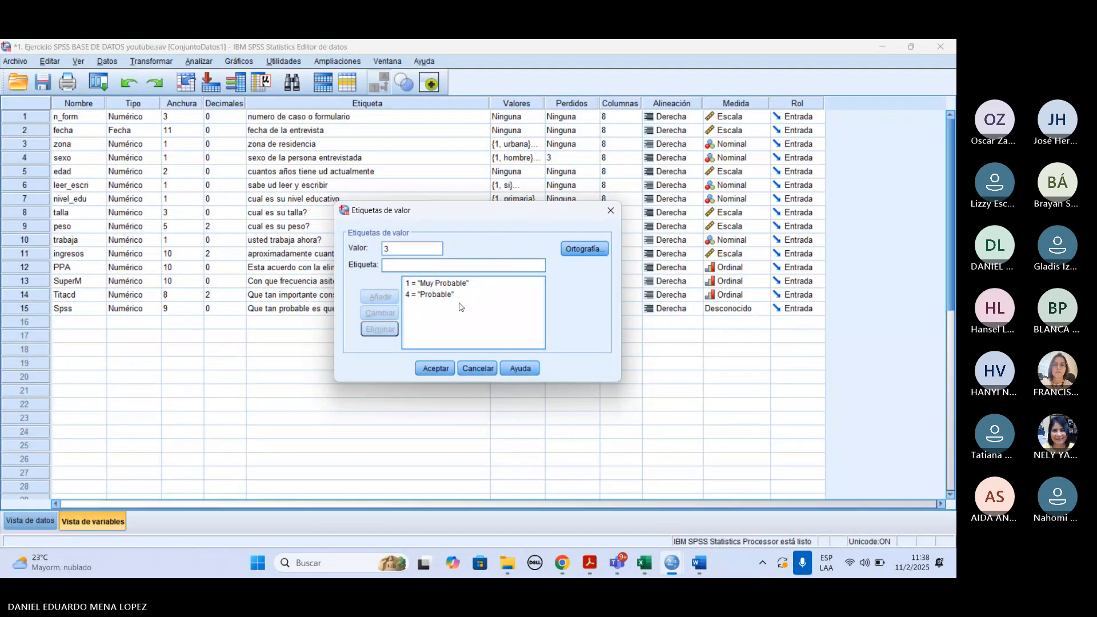
click(472, 268)
text(p)
key(BackSpace)
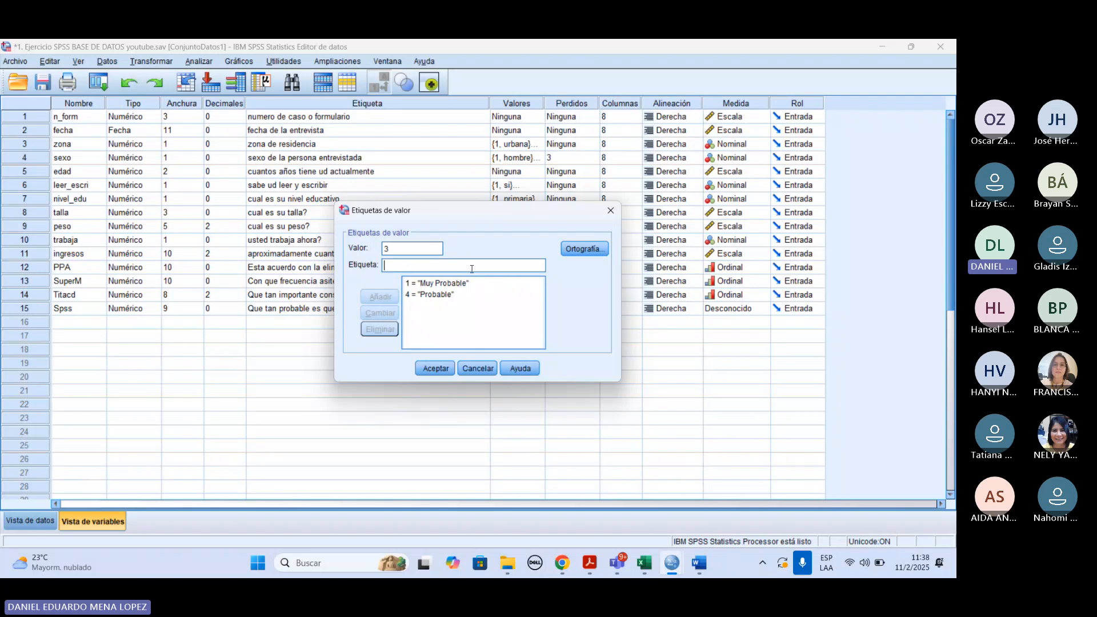
text(p)
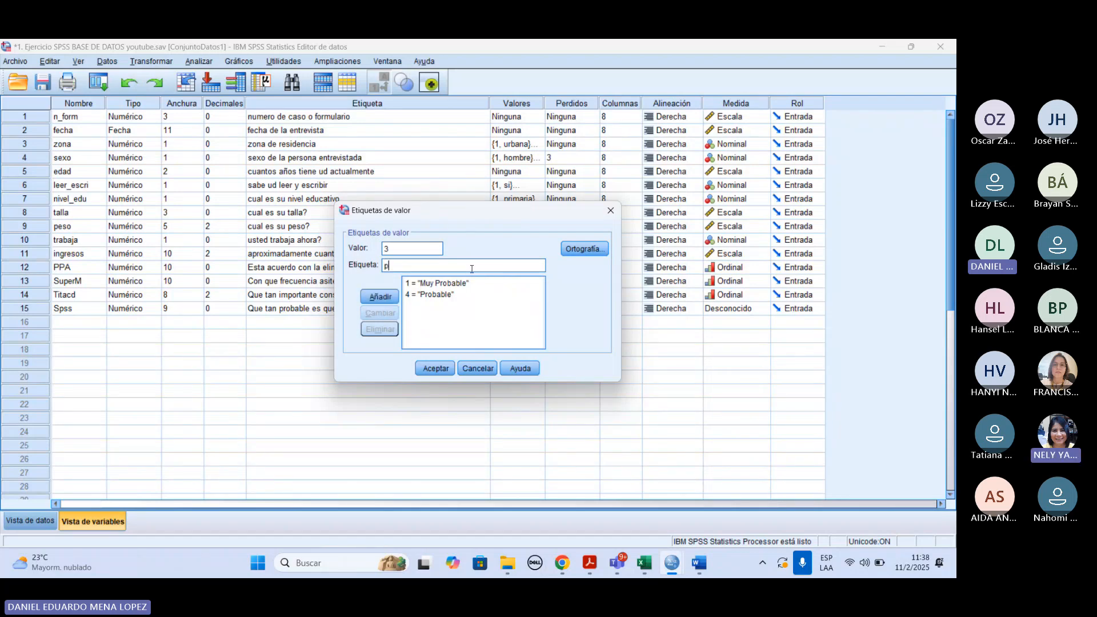
key(BackSpace)
text(Po)
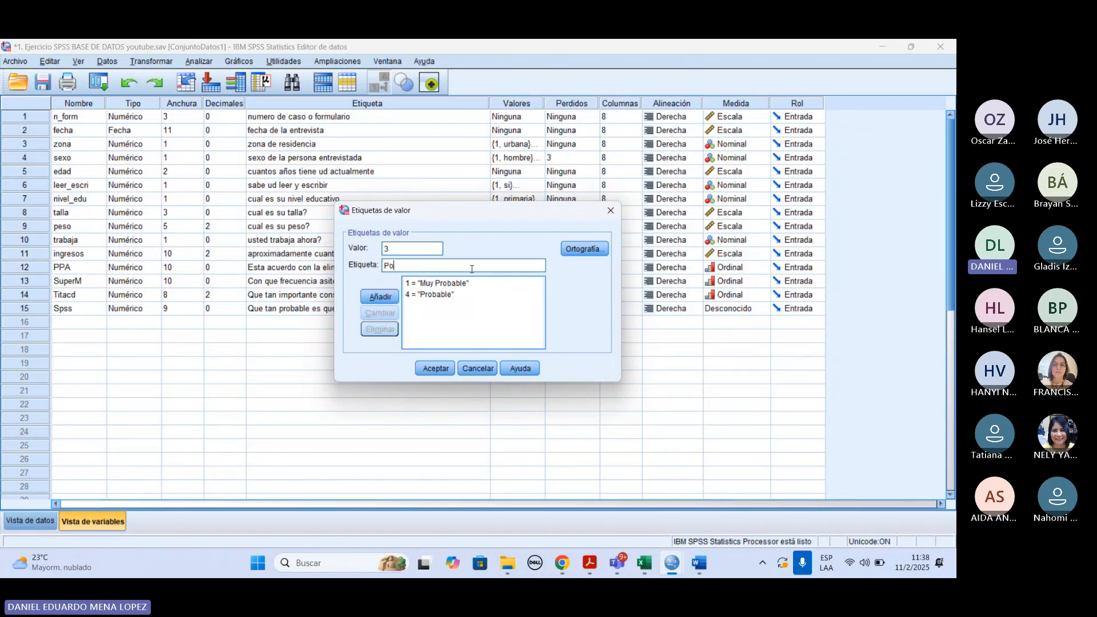
text(co Probable)
key(Return)
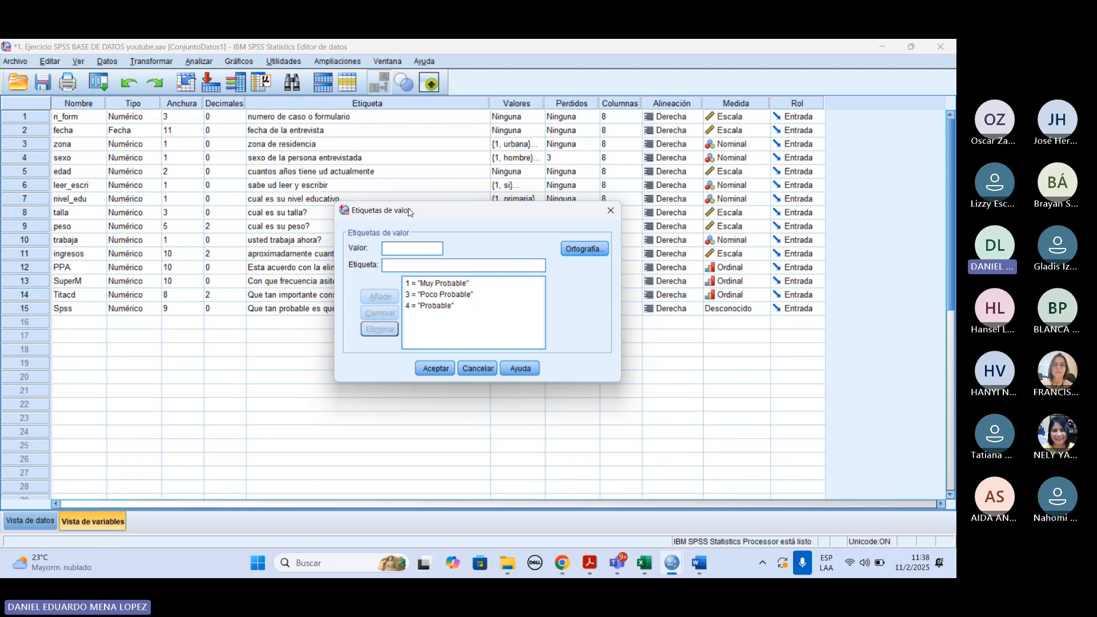
Step: Replace the Spss label for value 4 with "Nada Probable."
click(383, 247)
text(4)
click(397, 266)
text(N)
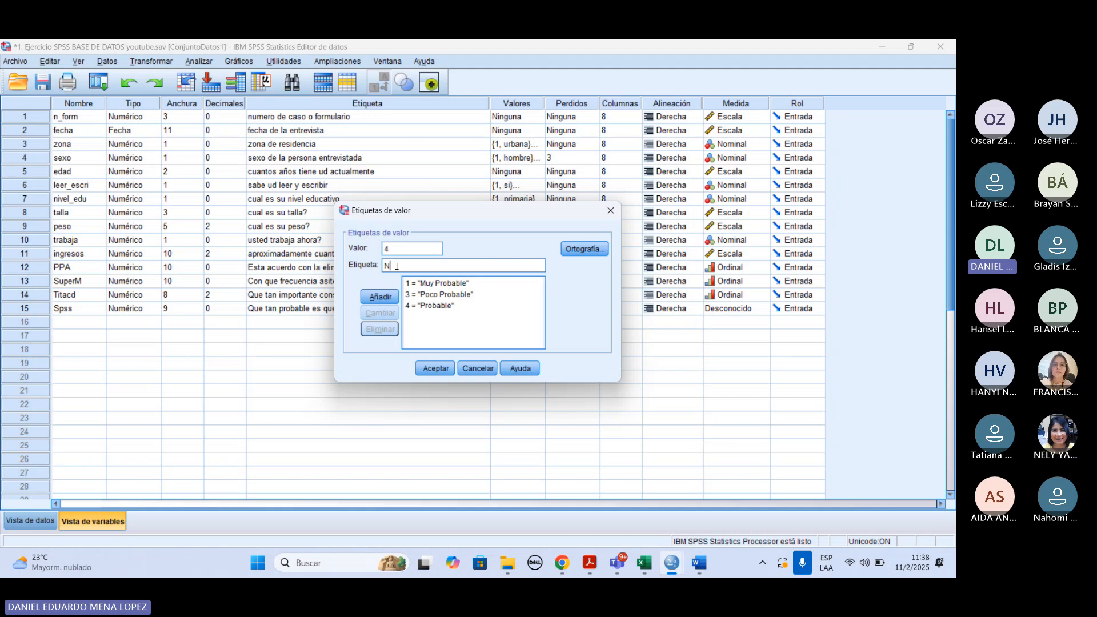
text(ada Probable.)
click(382, 297)
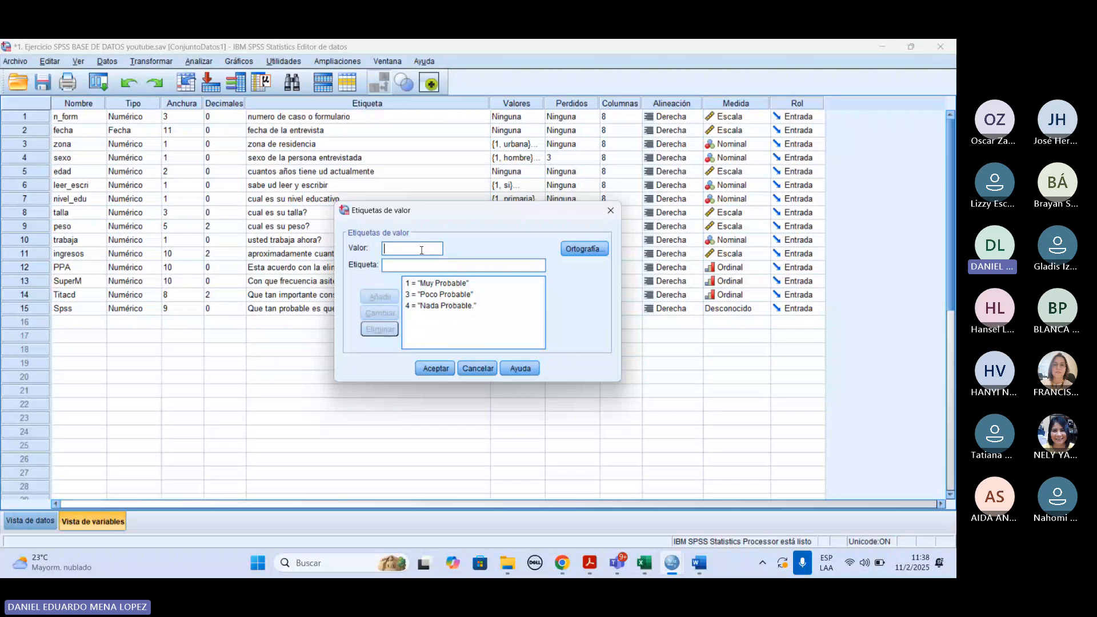
Step: Accept the Spss value labels and set the variable's measurement level to Ordinal
click(431, 368)
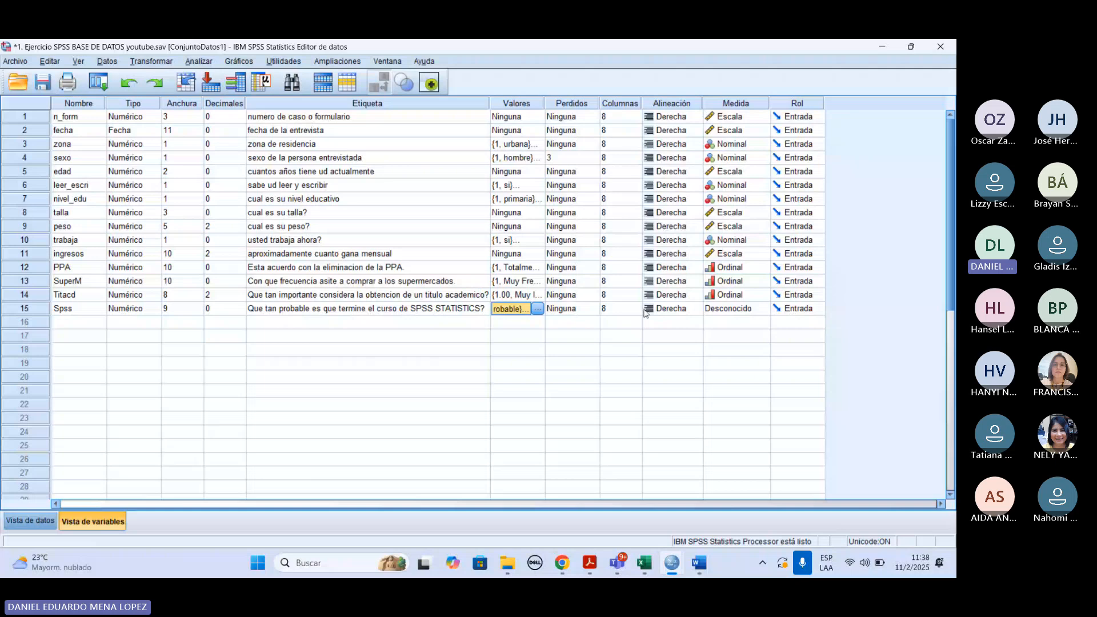
click(737, 308)
click(734, 335)
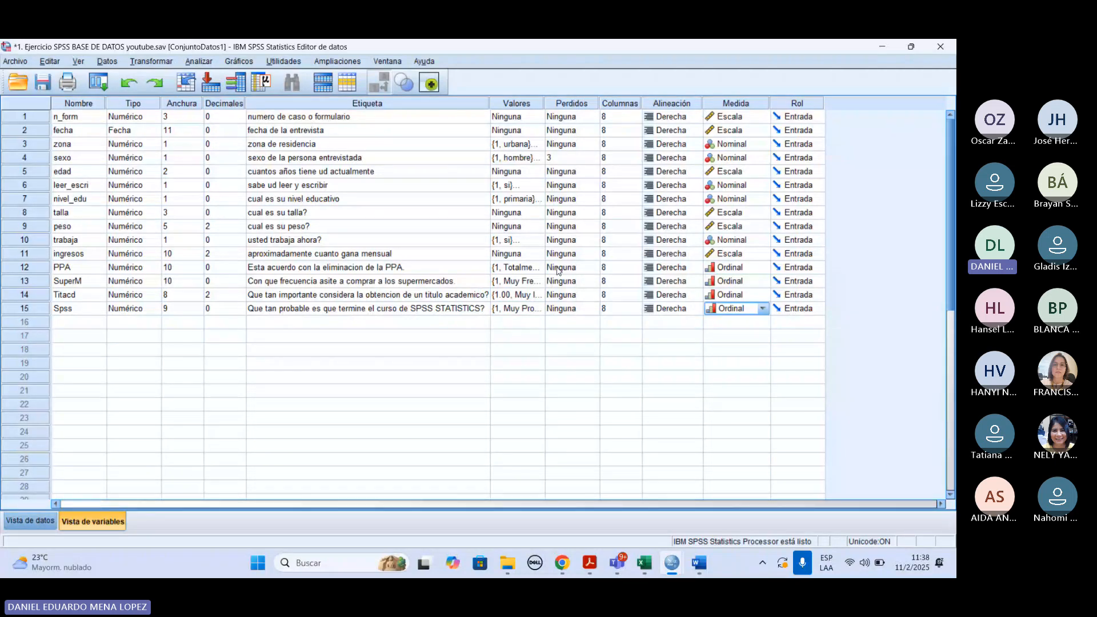
Step: Switch to the data view and enter the PPA answer "totalmente en desacuerdo" for case 1
click(45, 527)
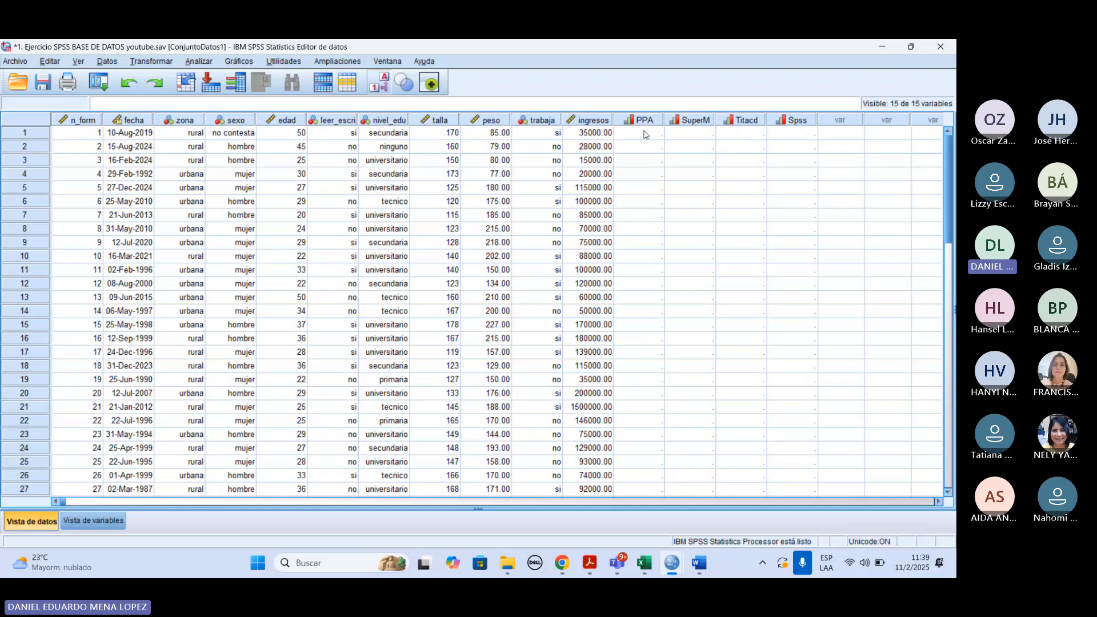
click(24, 133)
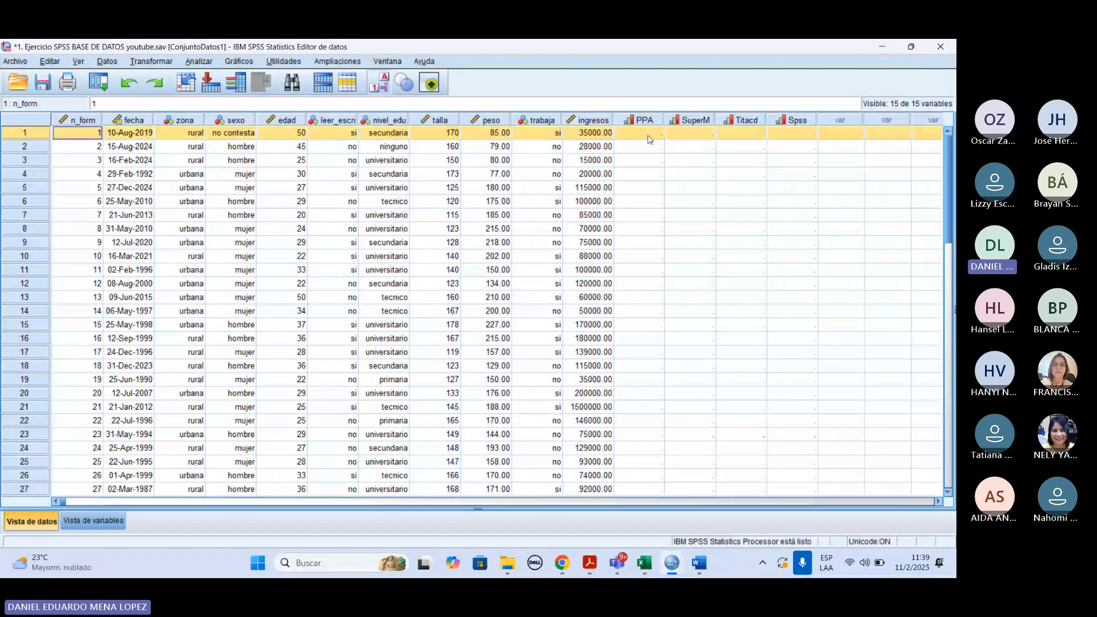
click(649, 135)
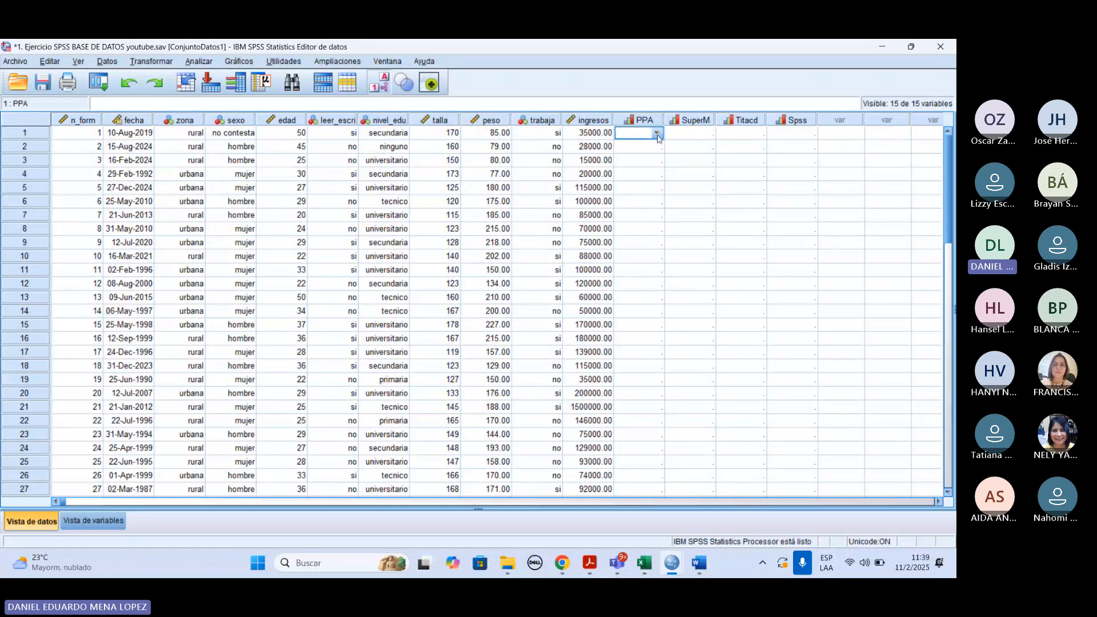
click(658, 135)
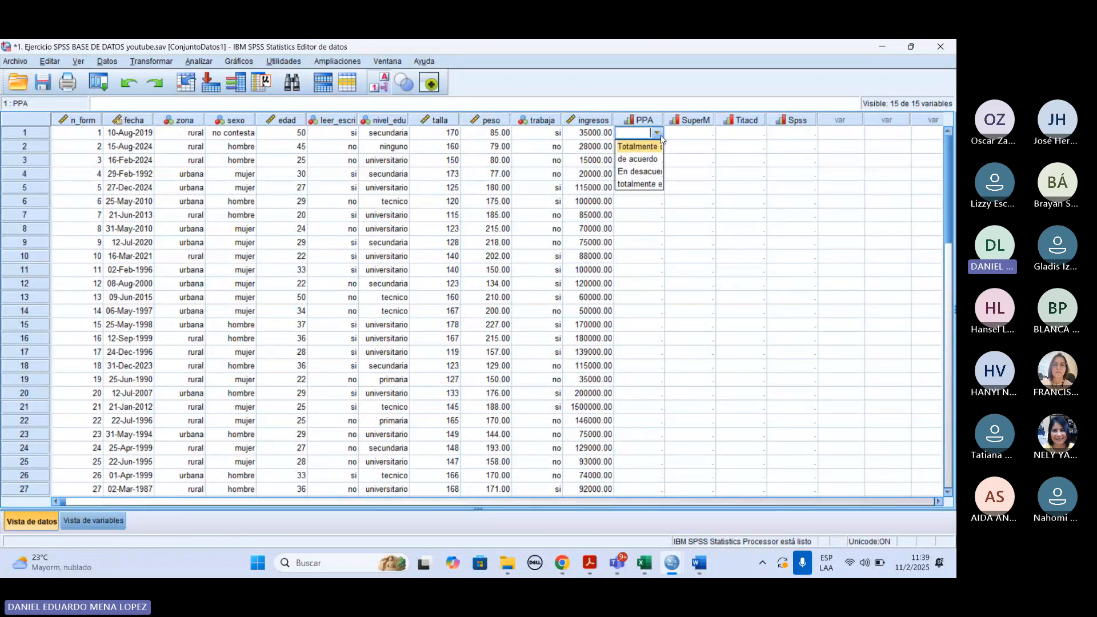
click(113, 521)
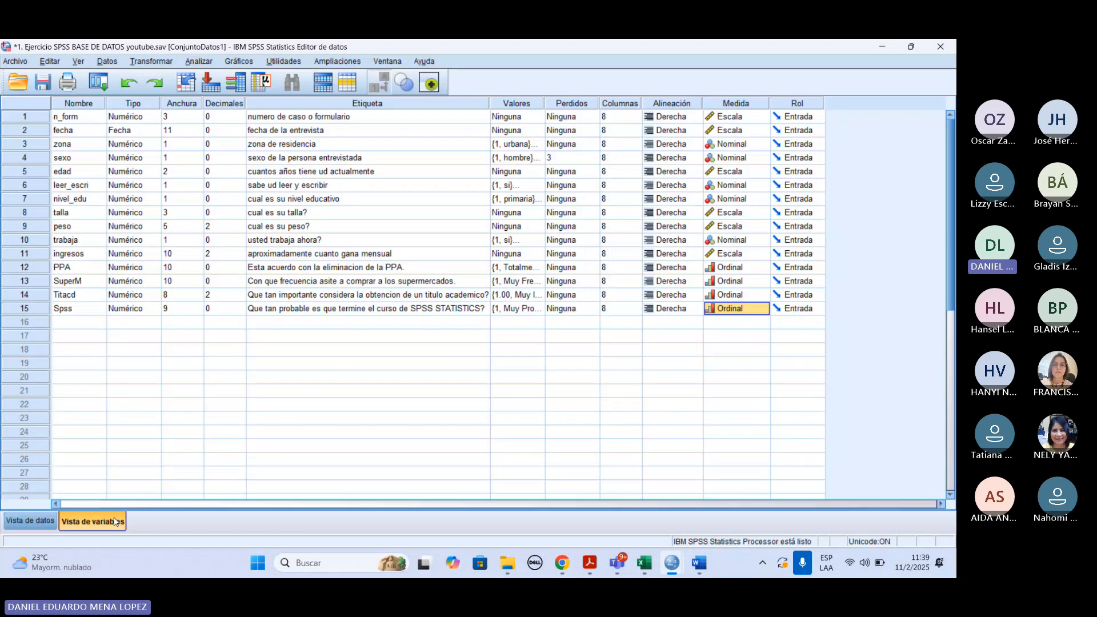
click(29, 521)
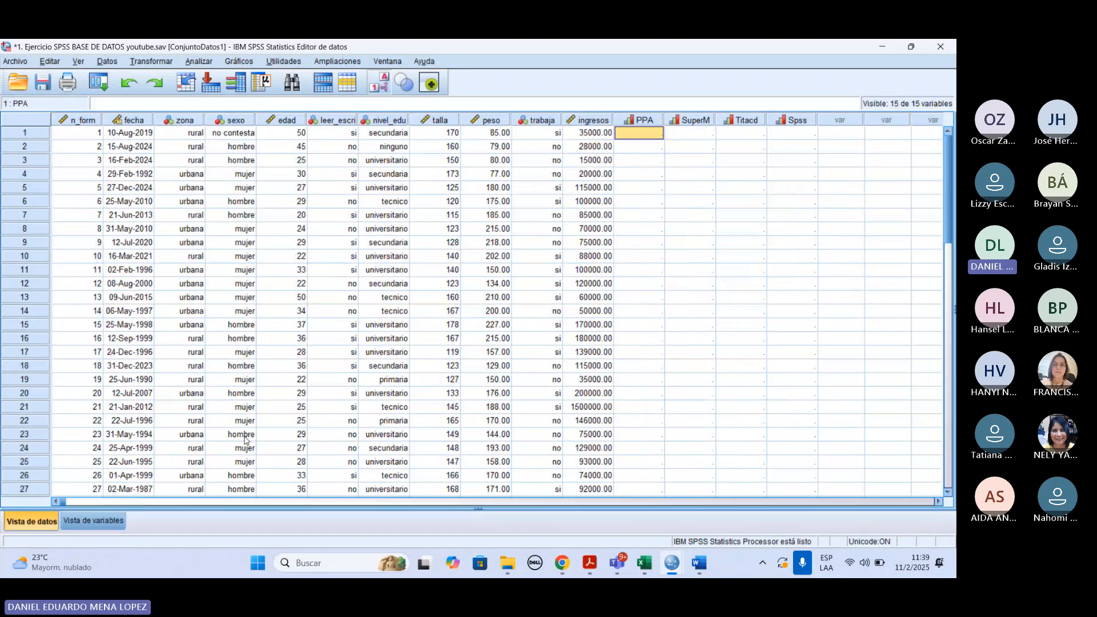
click(659, 135)
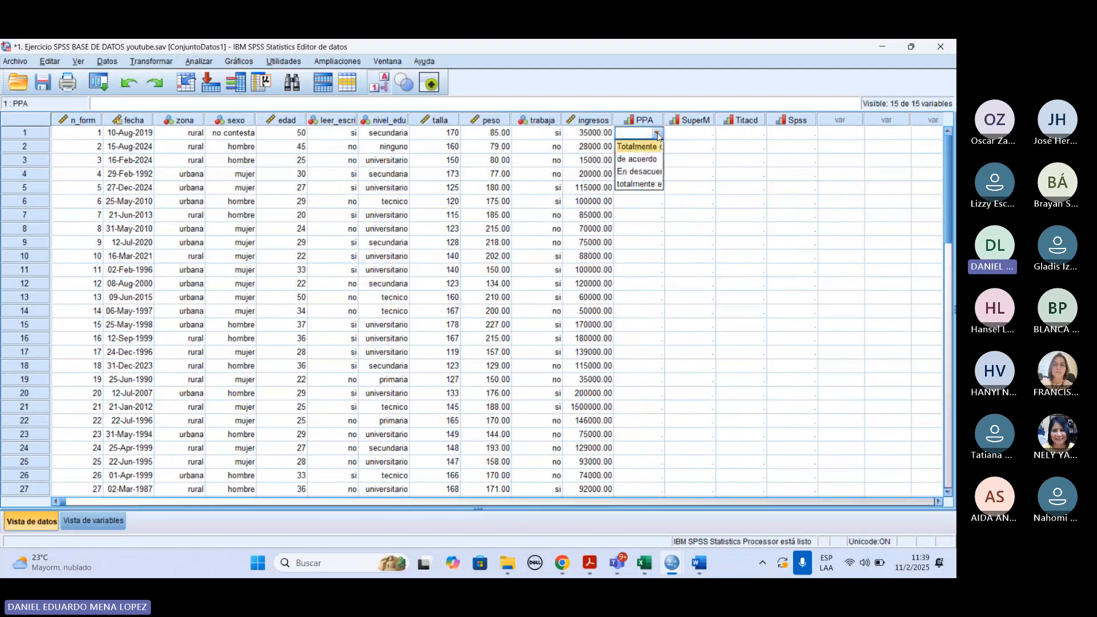
click(639, 184)
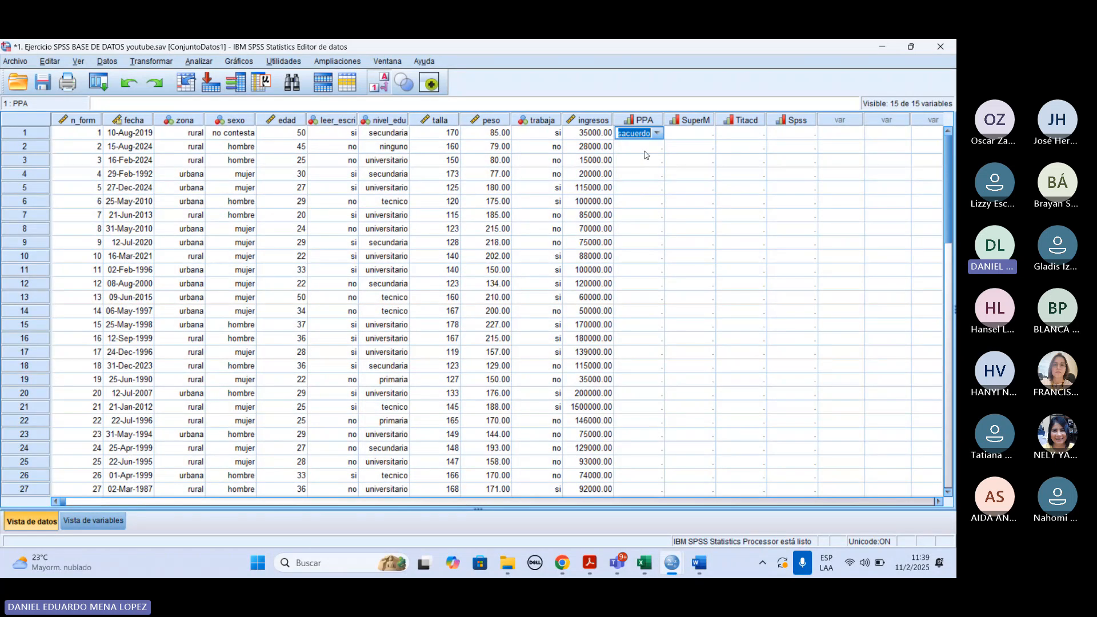
Step: Enter the PPA answer "de acuerdo" for cases 2 and 3
double_click(655, 147)
click(651, 172)
double_click(655, 161)
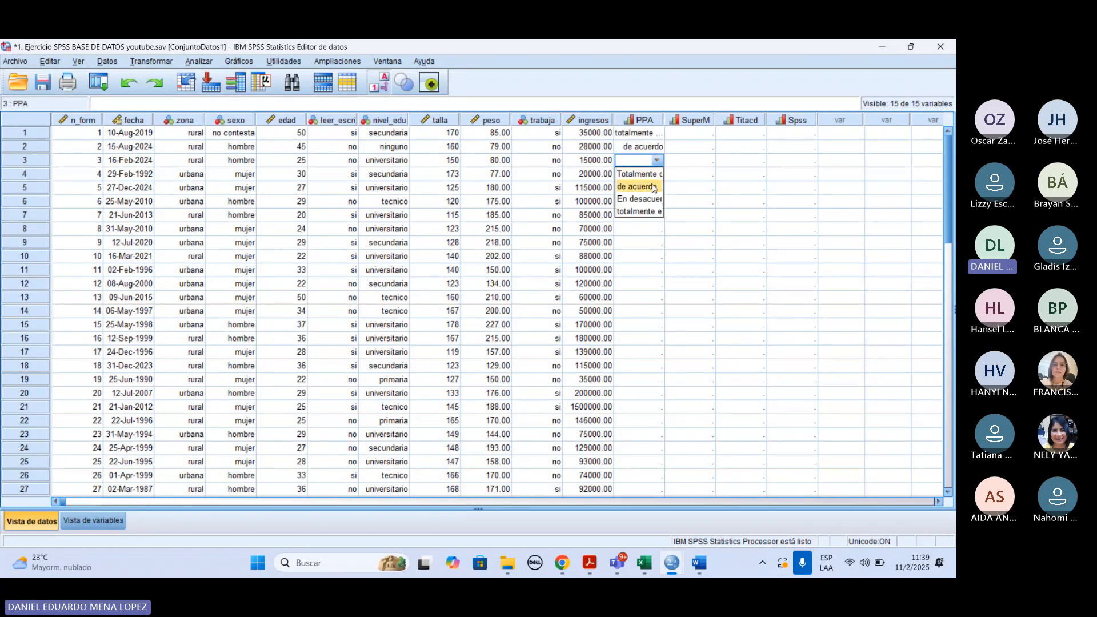
click(654, 187)
Step: Enter the SuperM answers for cases 1 to 3: Ocasionalmente, Muy Frecuentemente and Frecuentemente
double_click(690, 133)
click(694, 170)
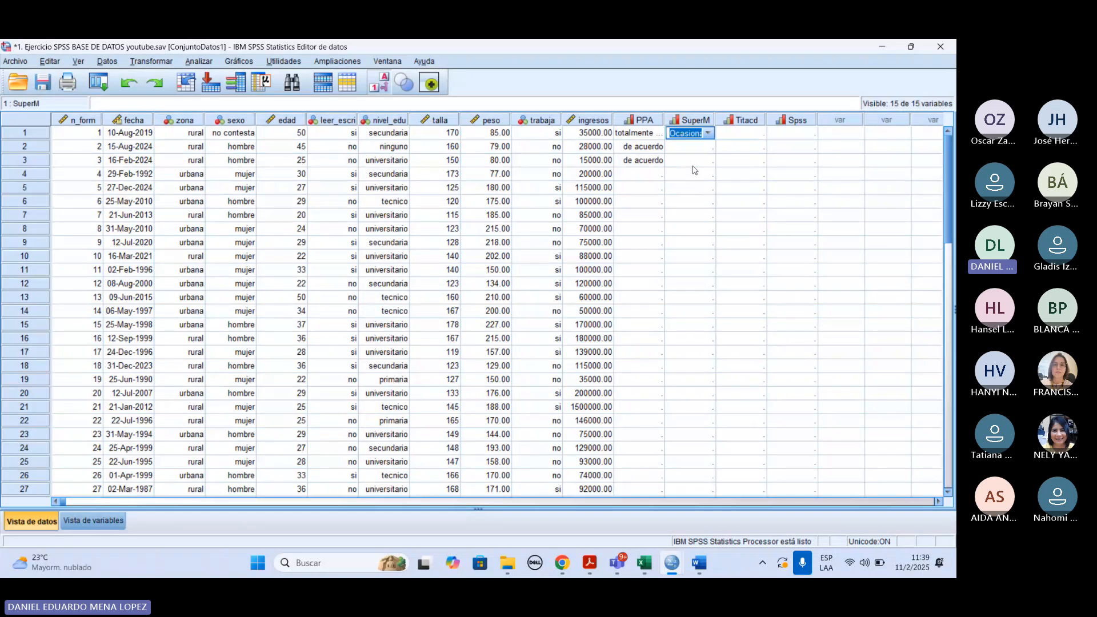
double_click(690, 147)
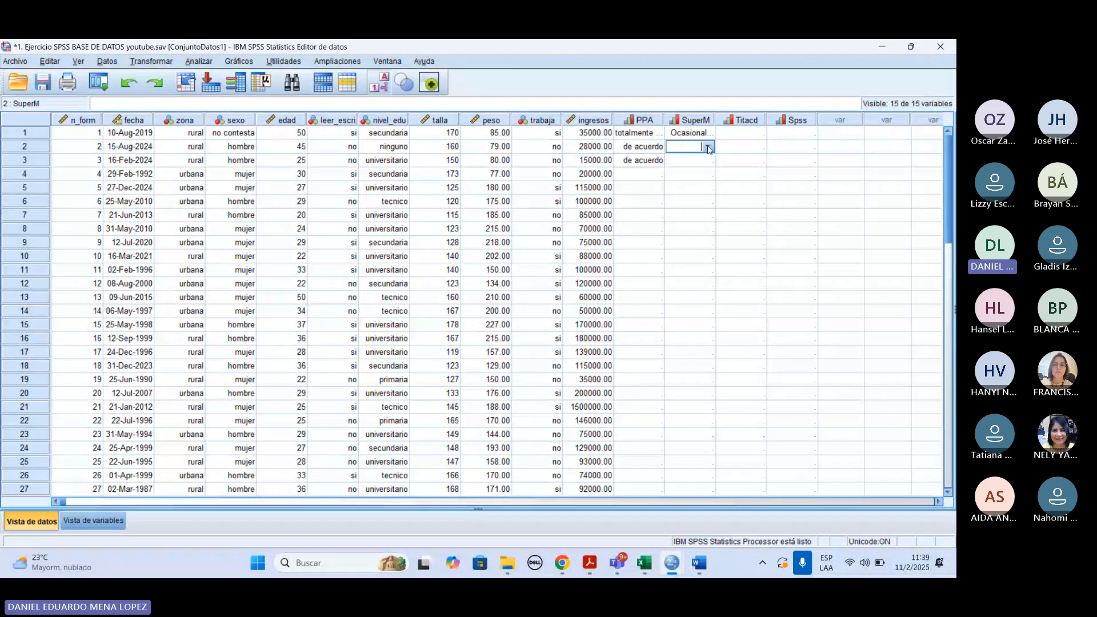
click(709, 148)
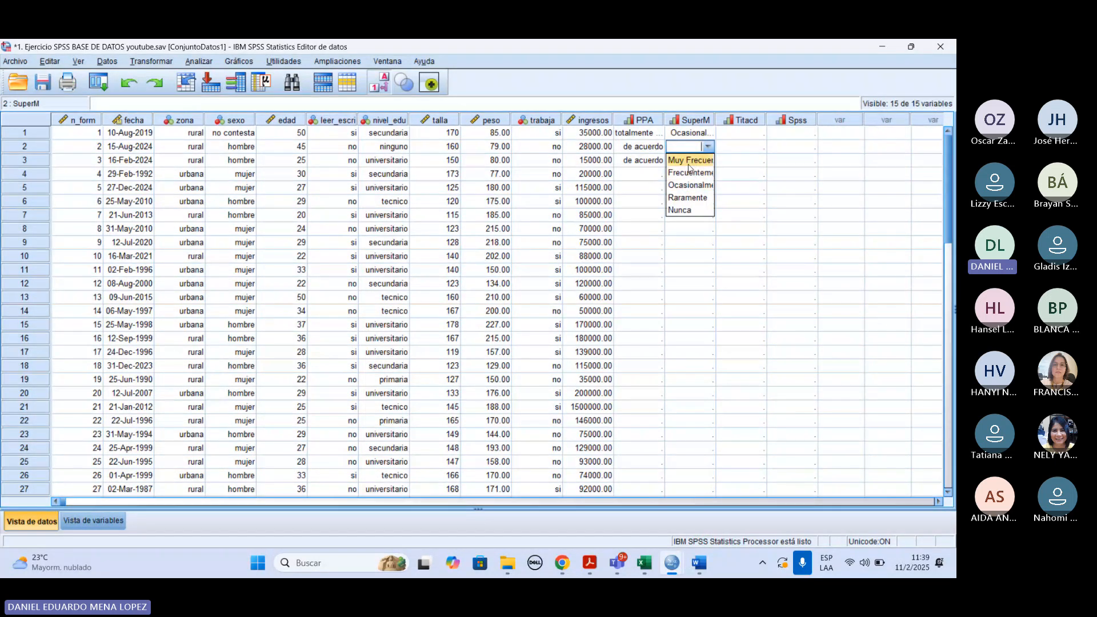
click(692, 162)
click(708, 162)
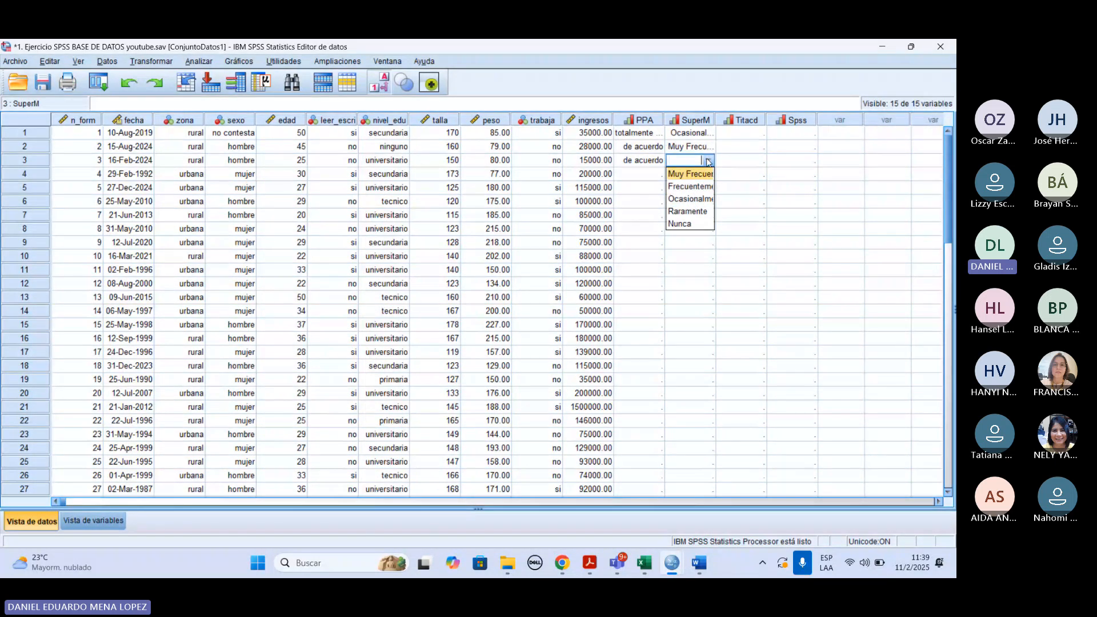
click(686, 188)
Step: Enter the Titacd answers for cases 1 to 3: Importante, De poca Importancia and Sin importancia
click(753, 137)
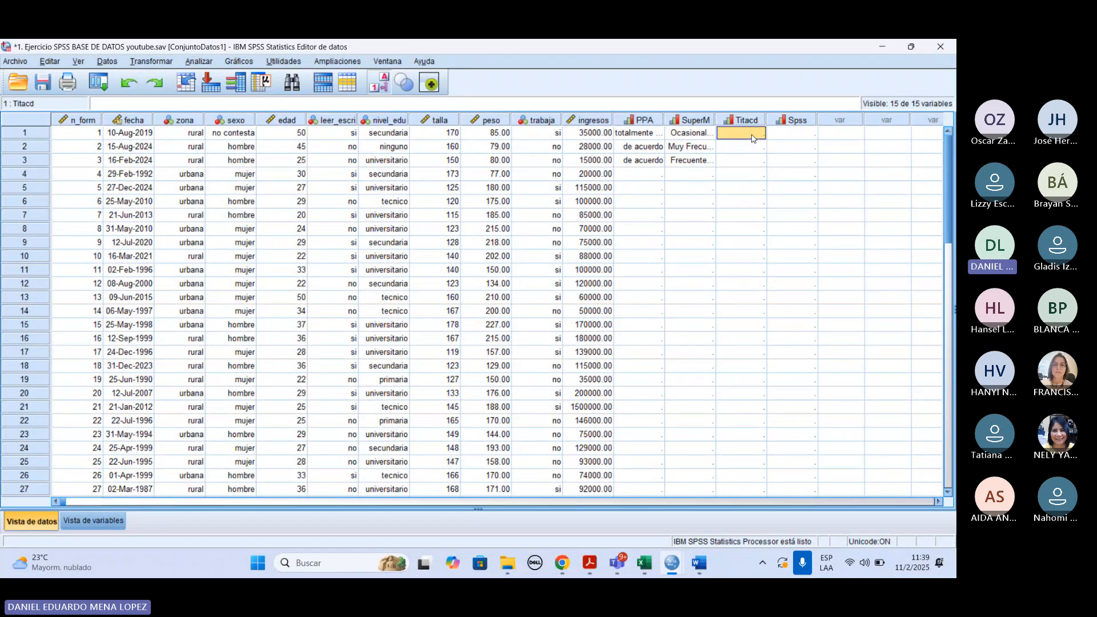
click(760, 134)
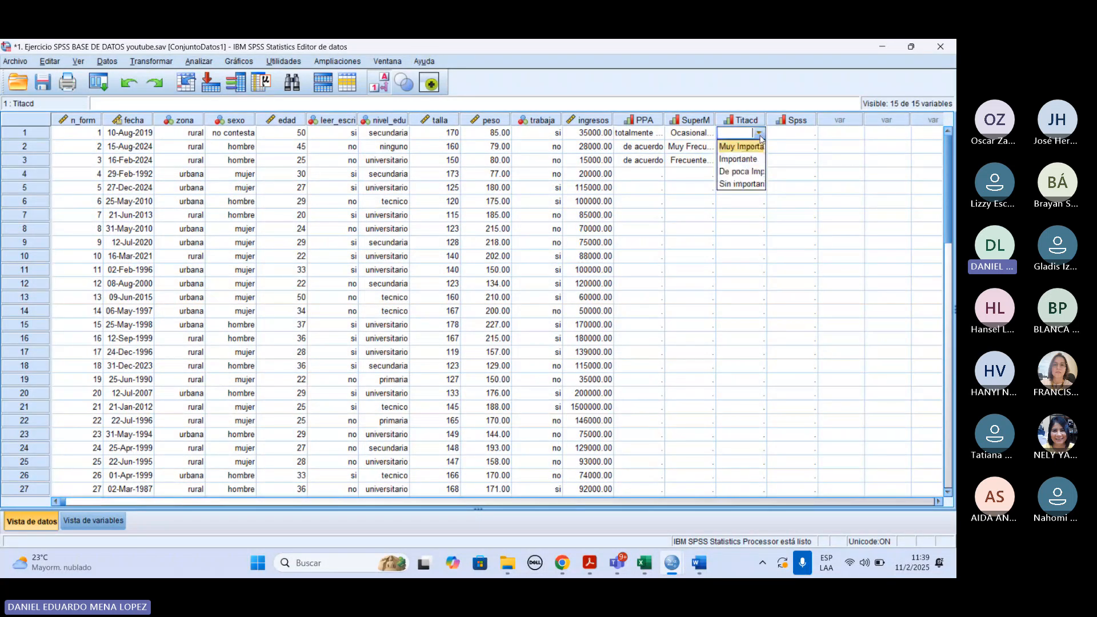
click(752, 160)
click(759, 147)
click(743, 171)
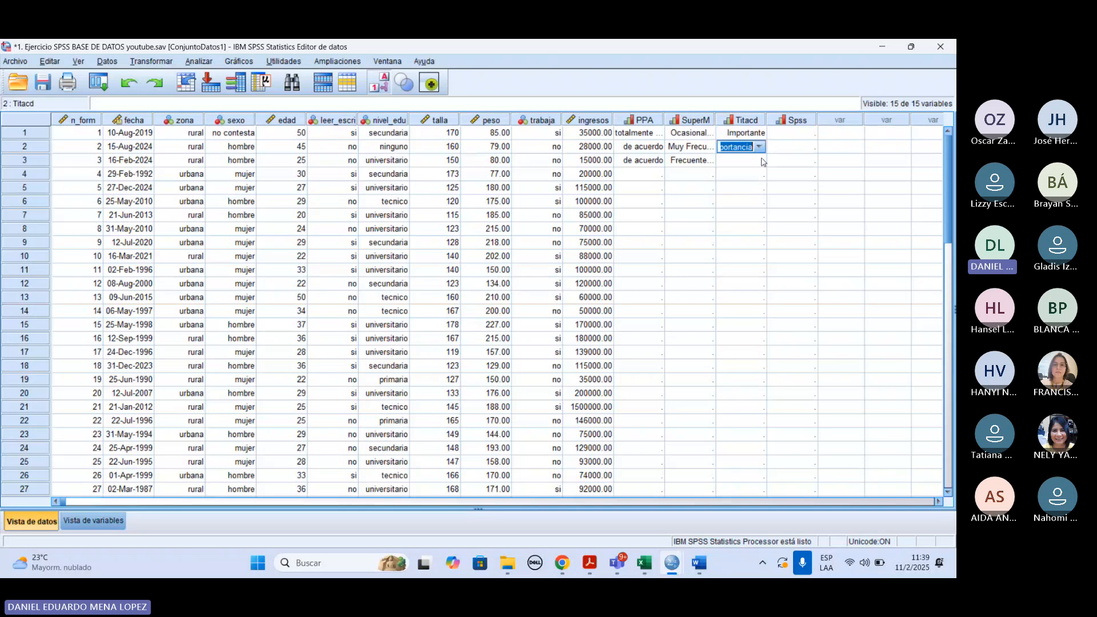
click(762, 162)
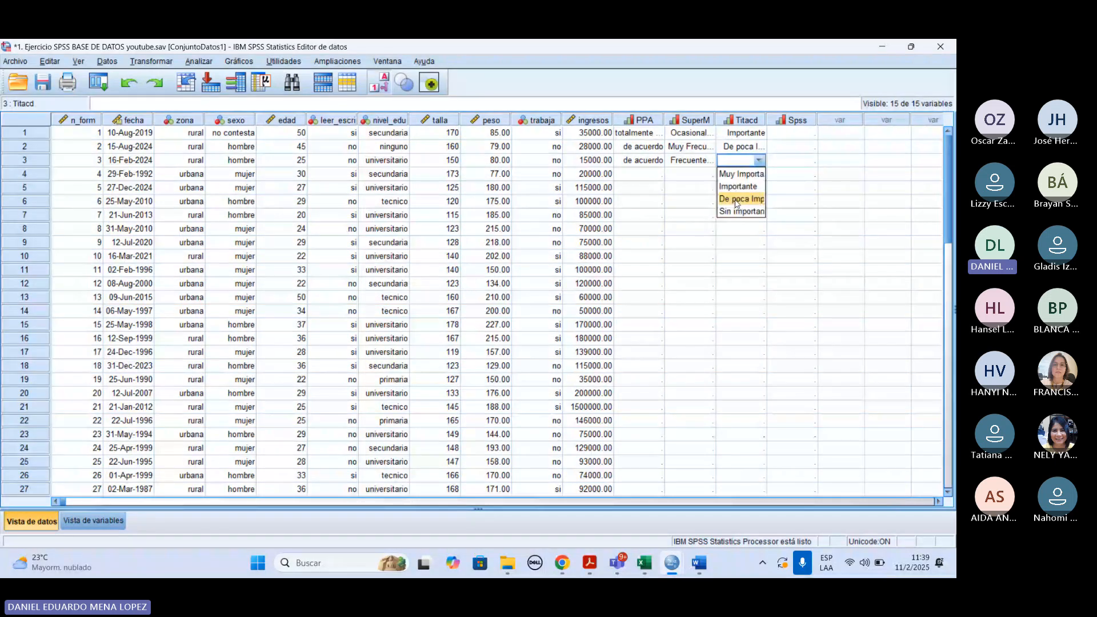
click(738, 211)
Step: Enter the Spss answers for cases 1 to 3: Muy Probable, Poco Probable and Nada Probable
click(792, 134)
click(811, 133)
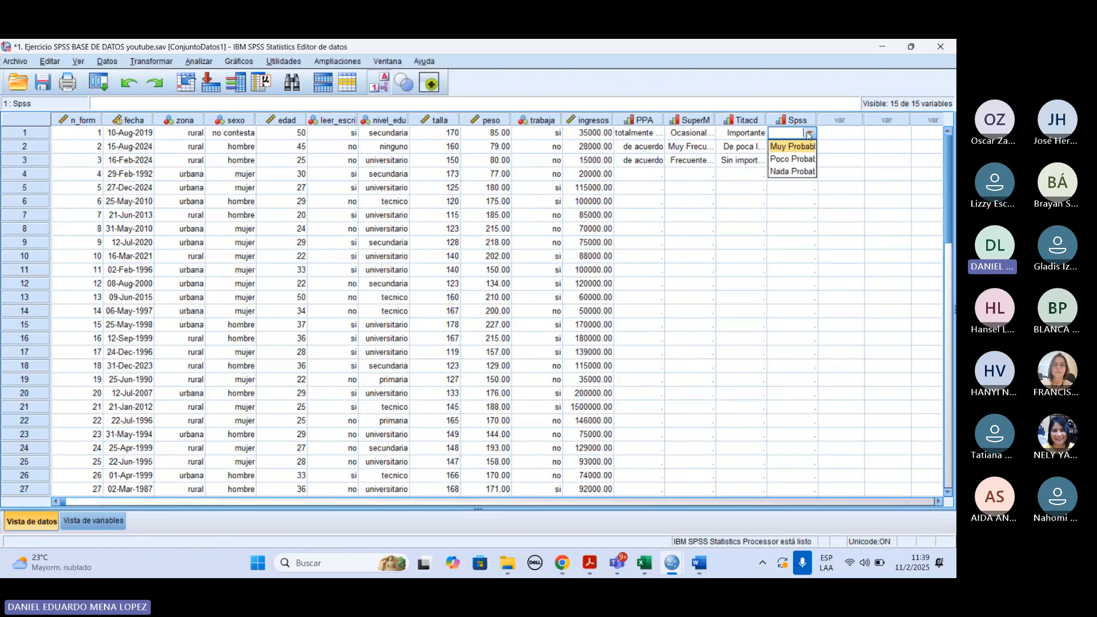
click(798, 151)
click(809, 147)
click(810, 147)
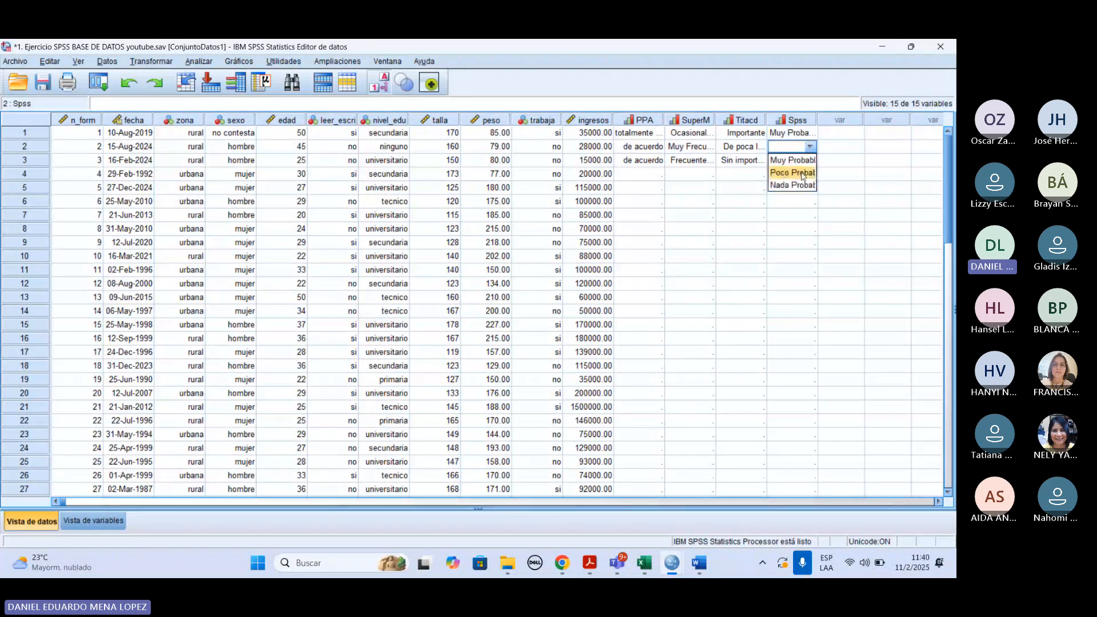
click(802, 173)
click(812, 161)
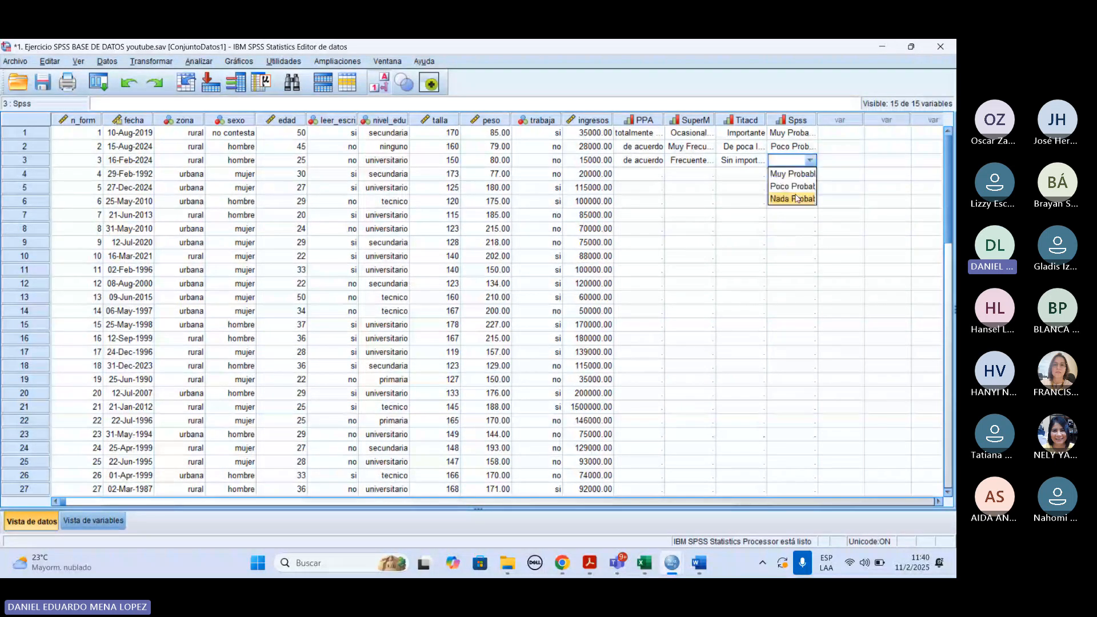
click(798, 198)
Step: Look through the dataset down to case 50 and return to the first cases
scroll(636, 395, down, 10)
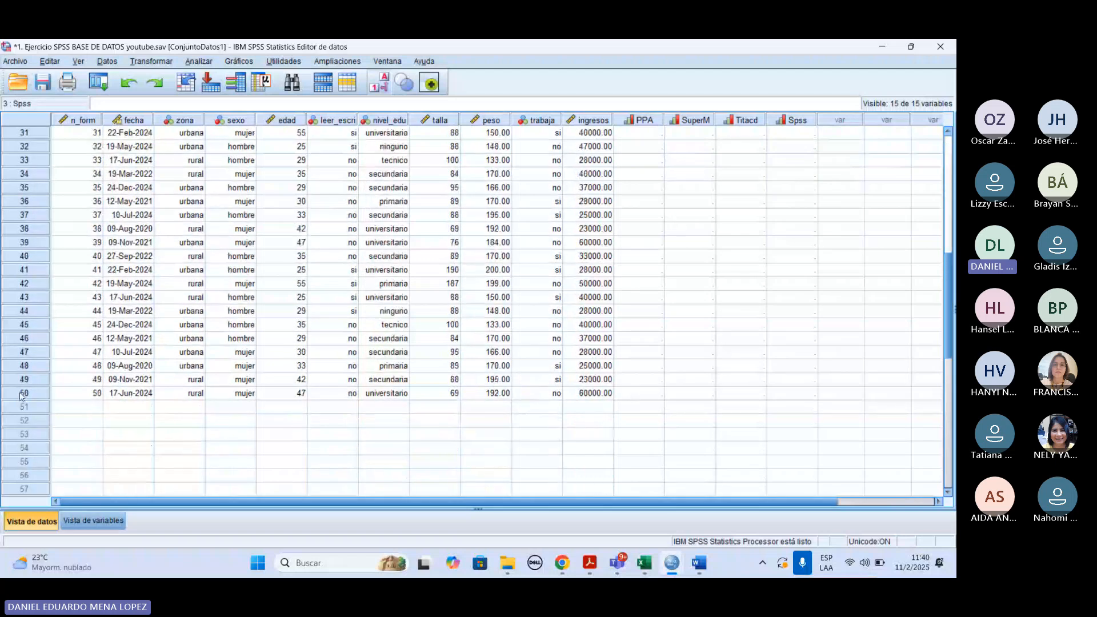
click(22, 393)
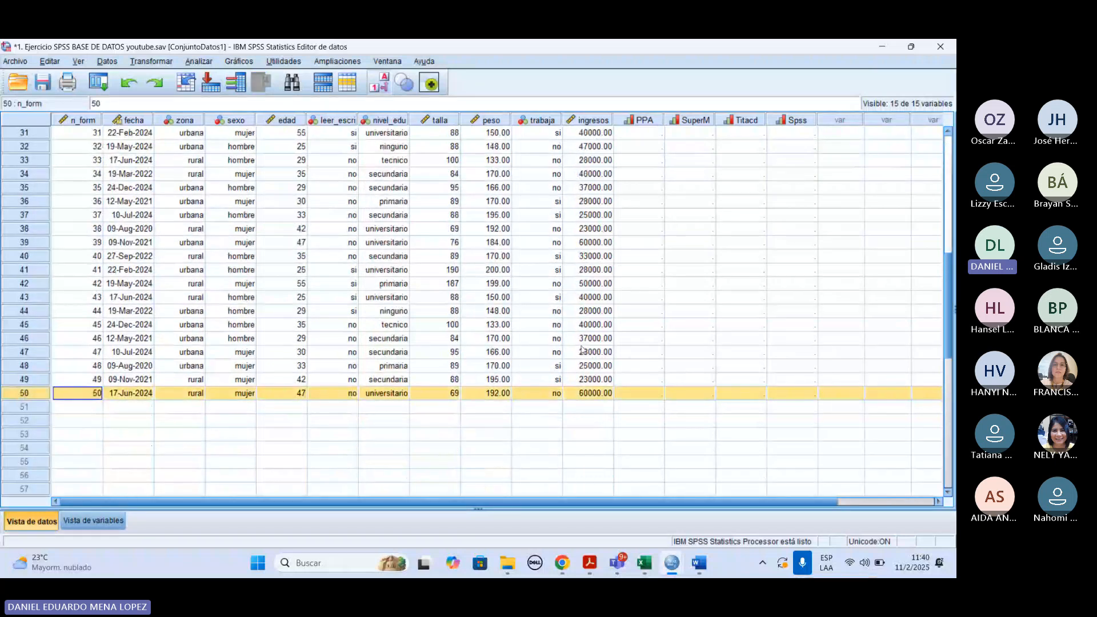
scroll(387, 298, up, 3)
scroll(387, 298, up, 3)
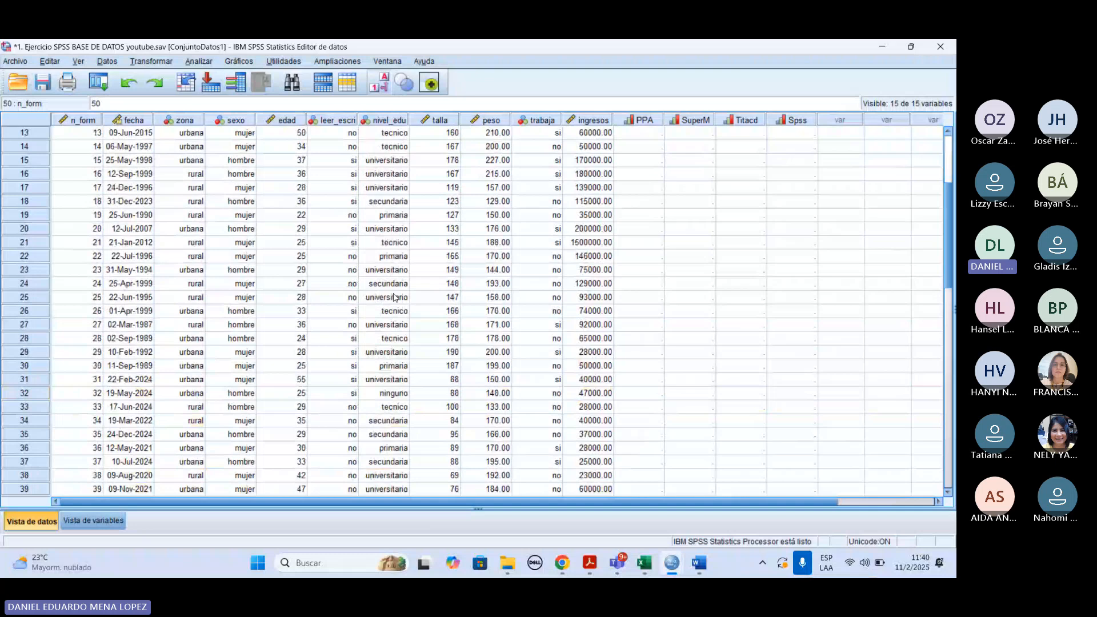
scroll(394, 297, up, 4)
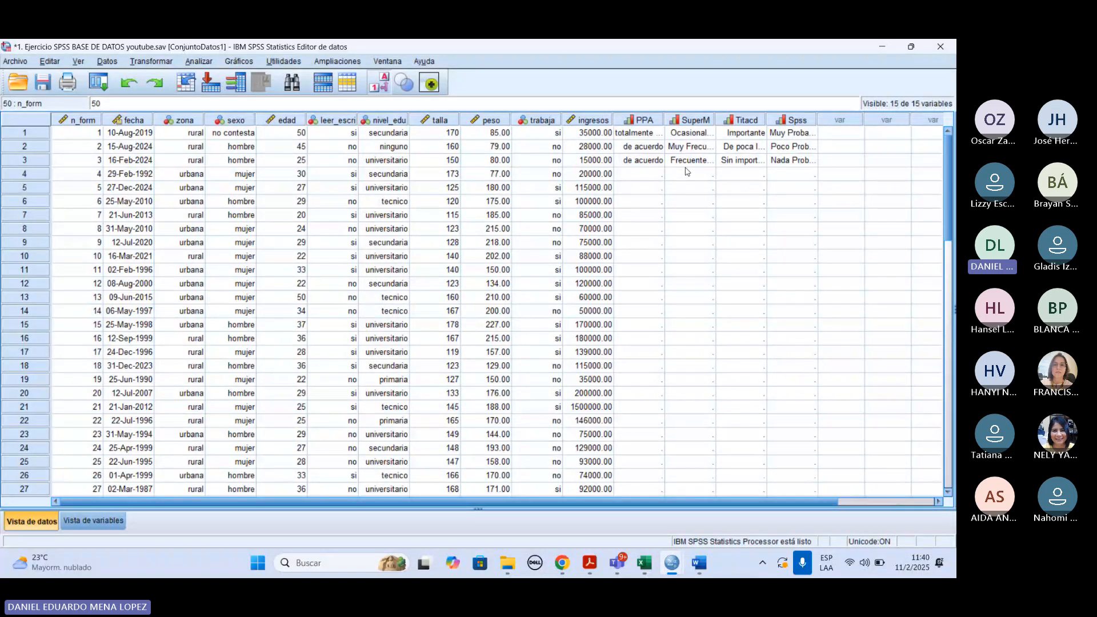
Step: Switch to File Explorer and open the Escala de Likert dataset from the SPSS PROMOCION #3 folder
mouse_move(509, 571)
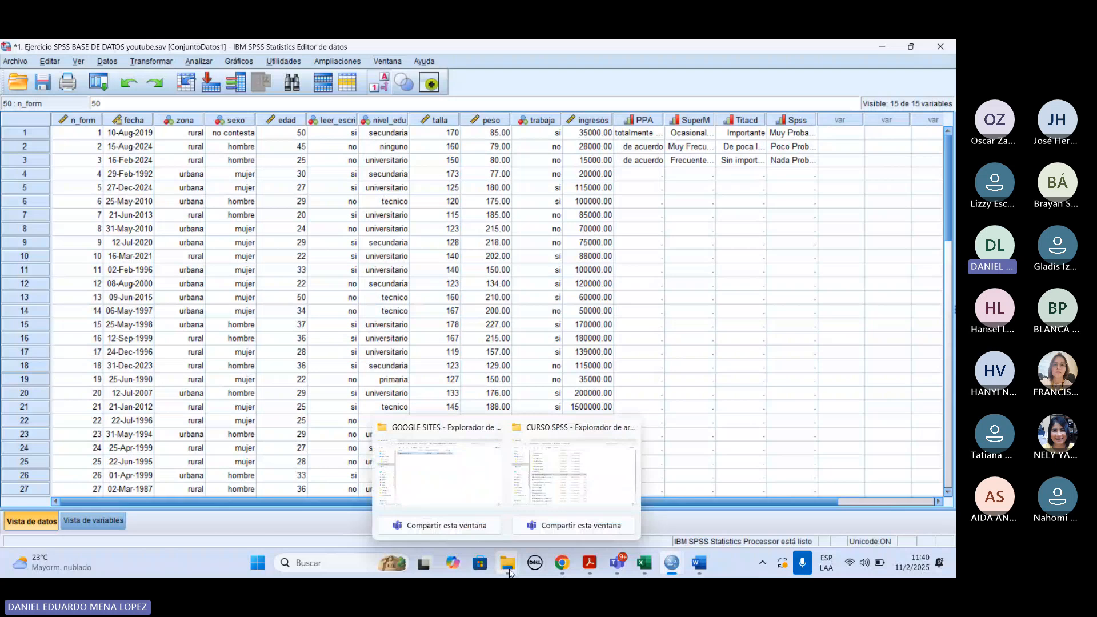
click(574, 474)
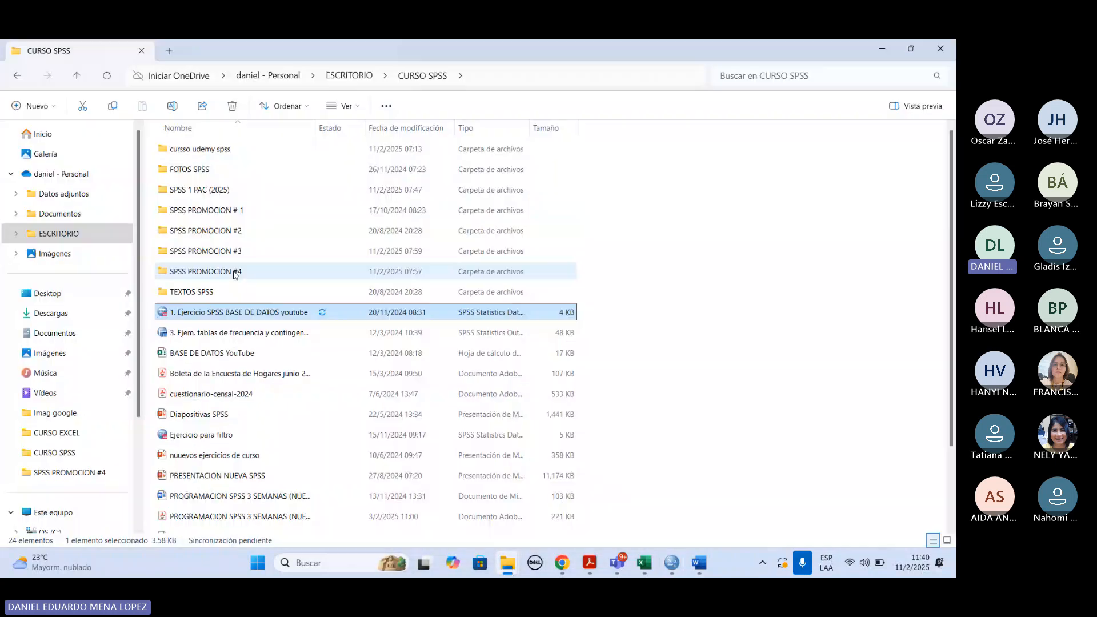
double_click(235, 273)
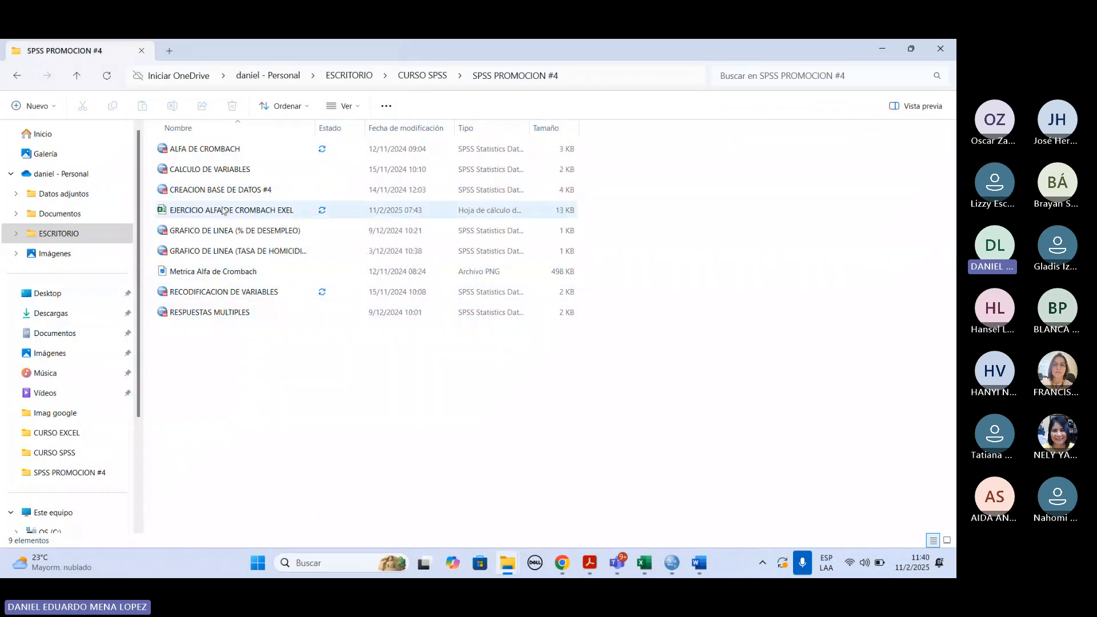
click(17, 75)
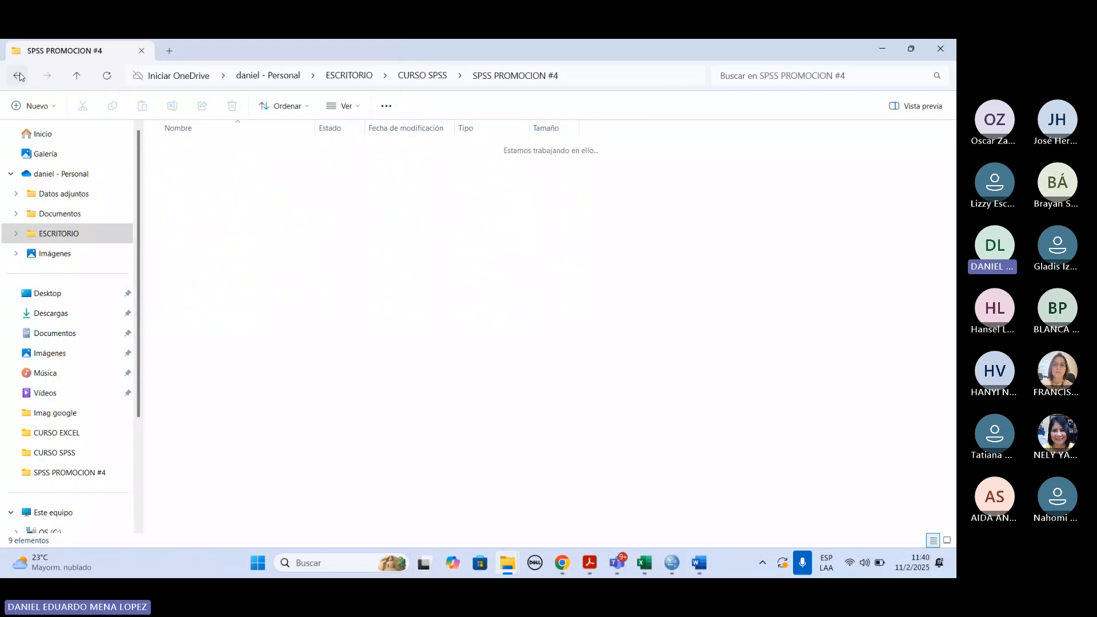
click(241, 252)
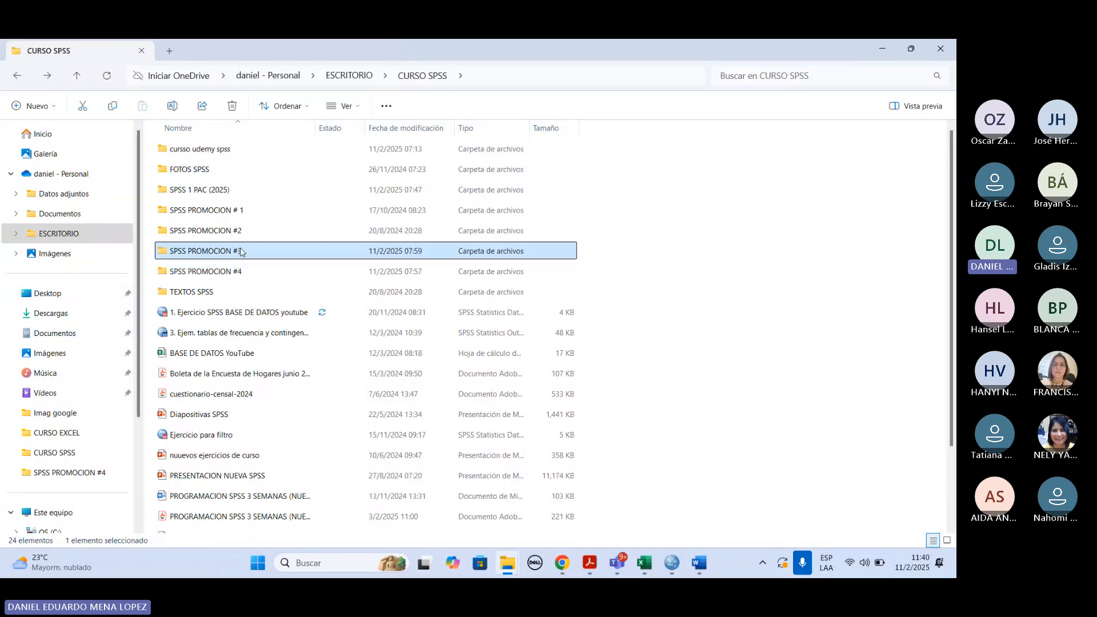
double_click(241, 252)
double_click(217, 170)
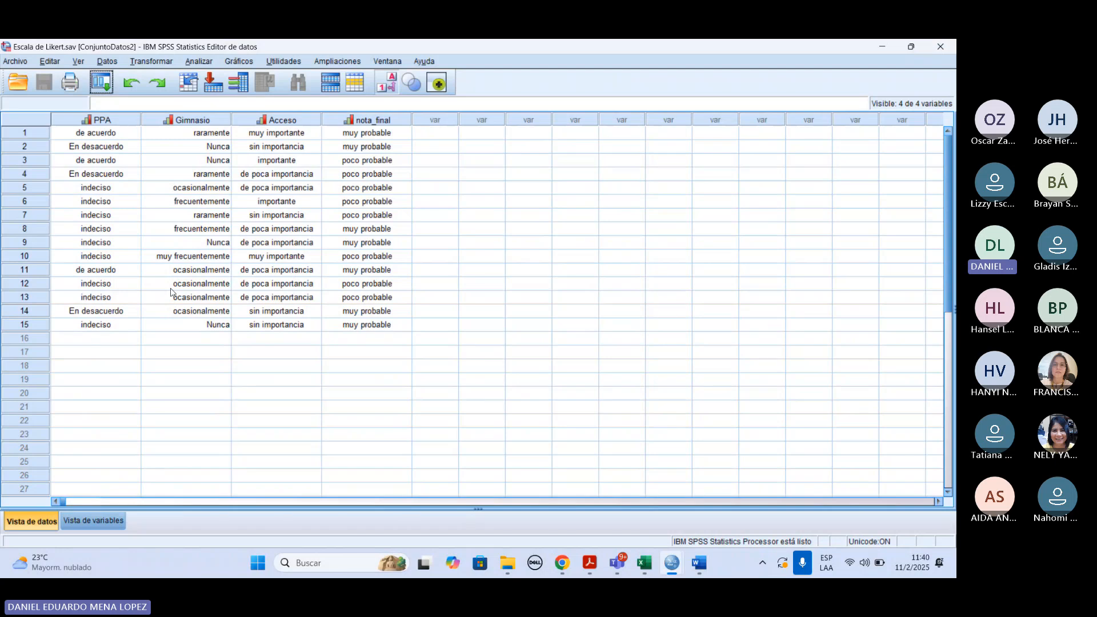
Step: Examine the Likert dataset's variable definitions and PPA value labels, and its data down to case 15
click(93, 521)
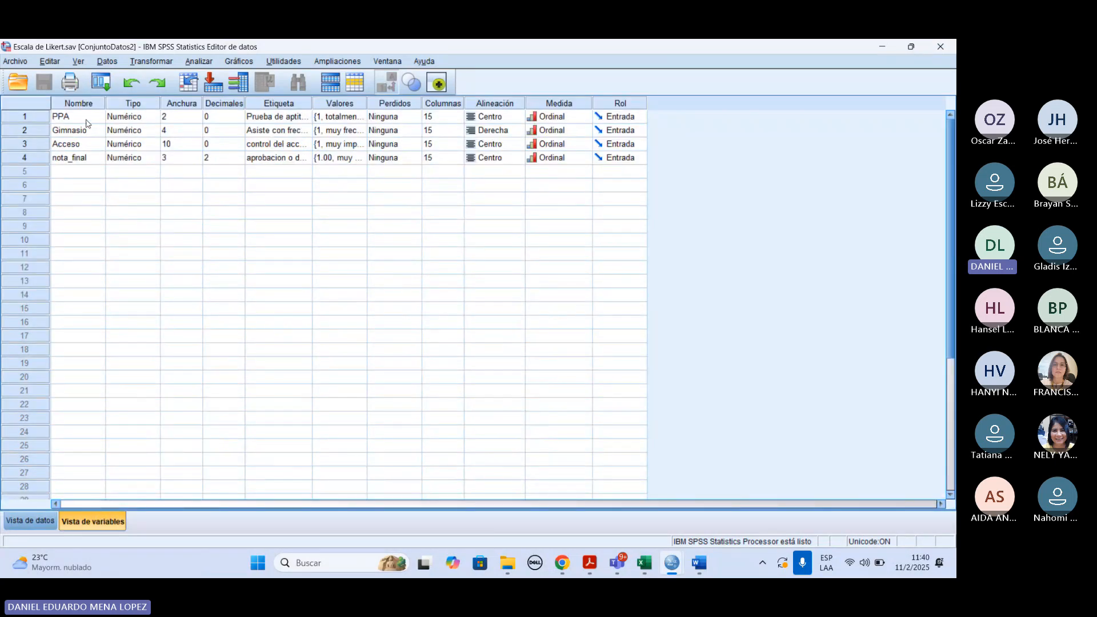
click(343, 120)
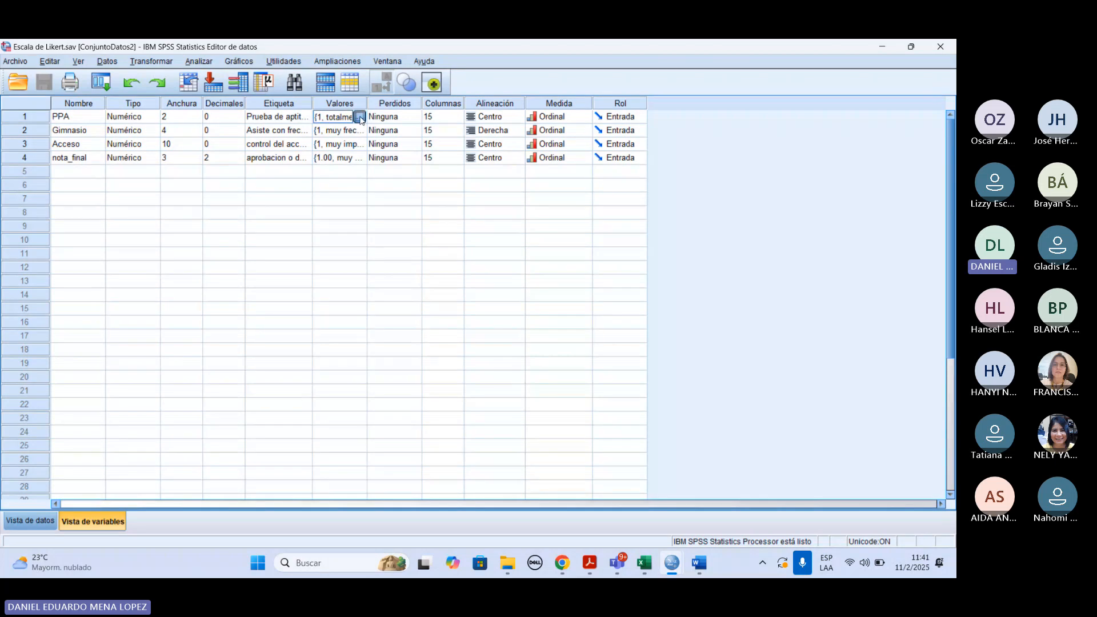
click(359, 117)
click(479, 368)
click(42, 520)
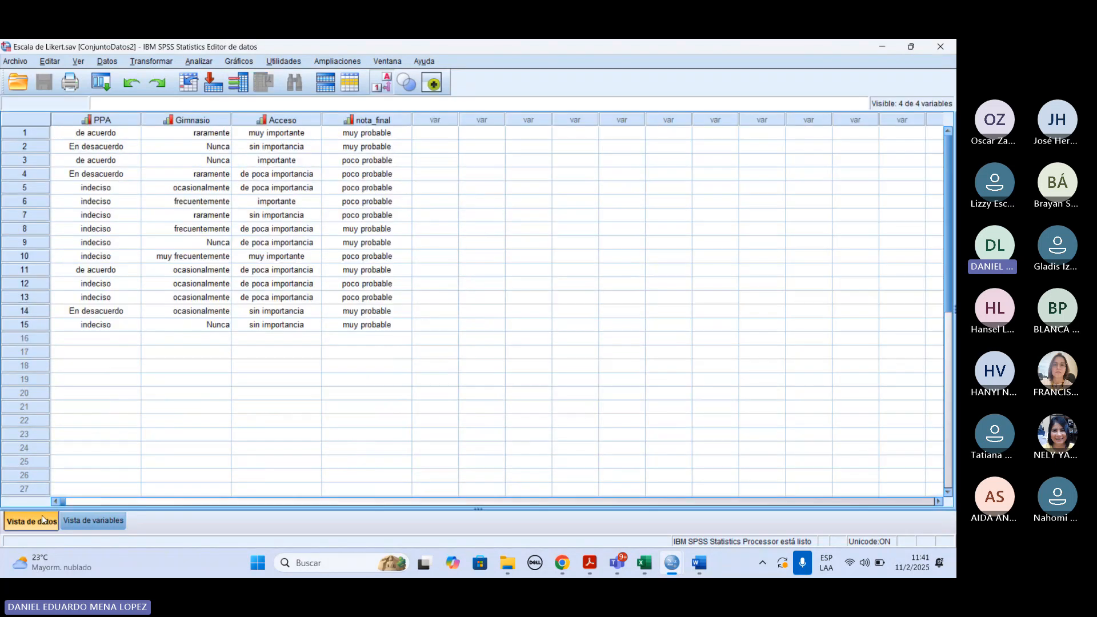
click(40, 324)
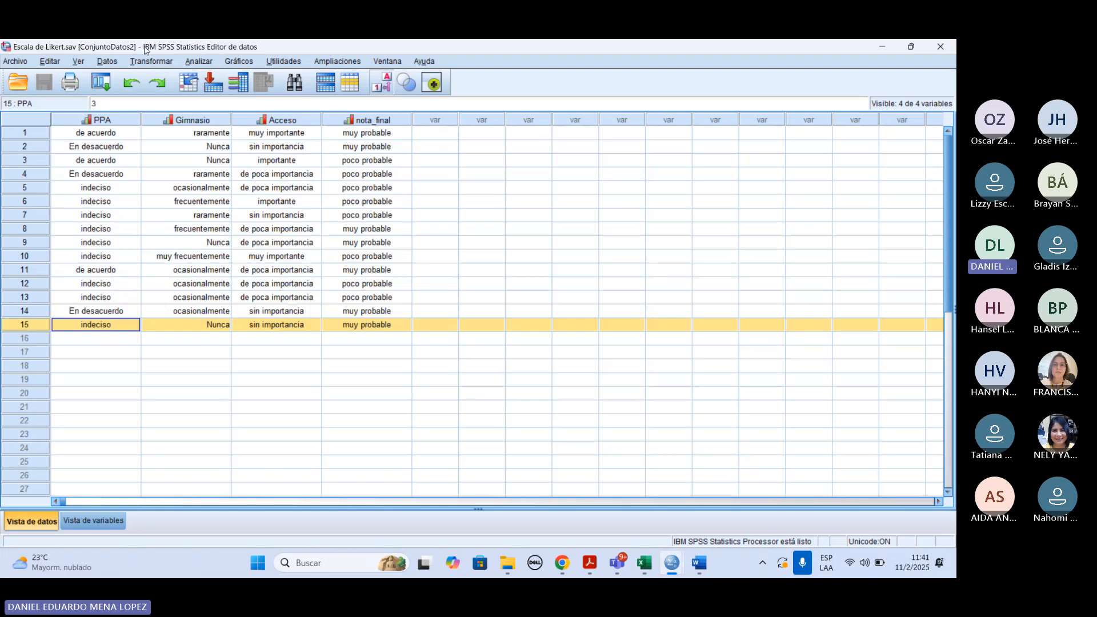
Step: Set up a Frequencies analysis of the Likert dataset with Prueba de aptitud academica as the first variable
click(194, 61)
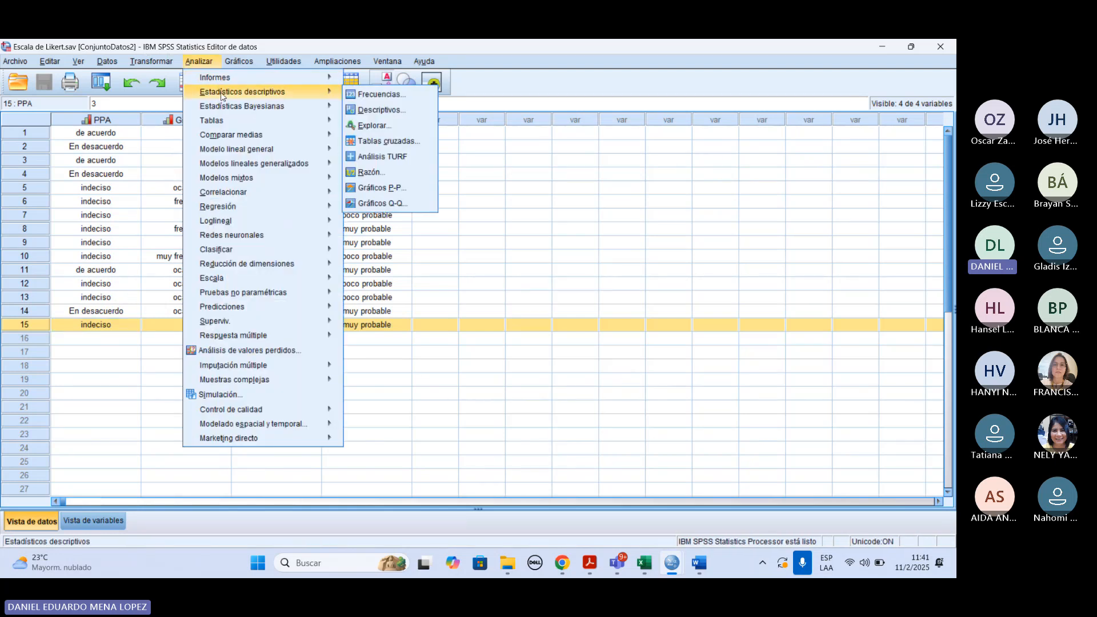
click(101, 82)
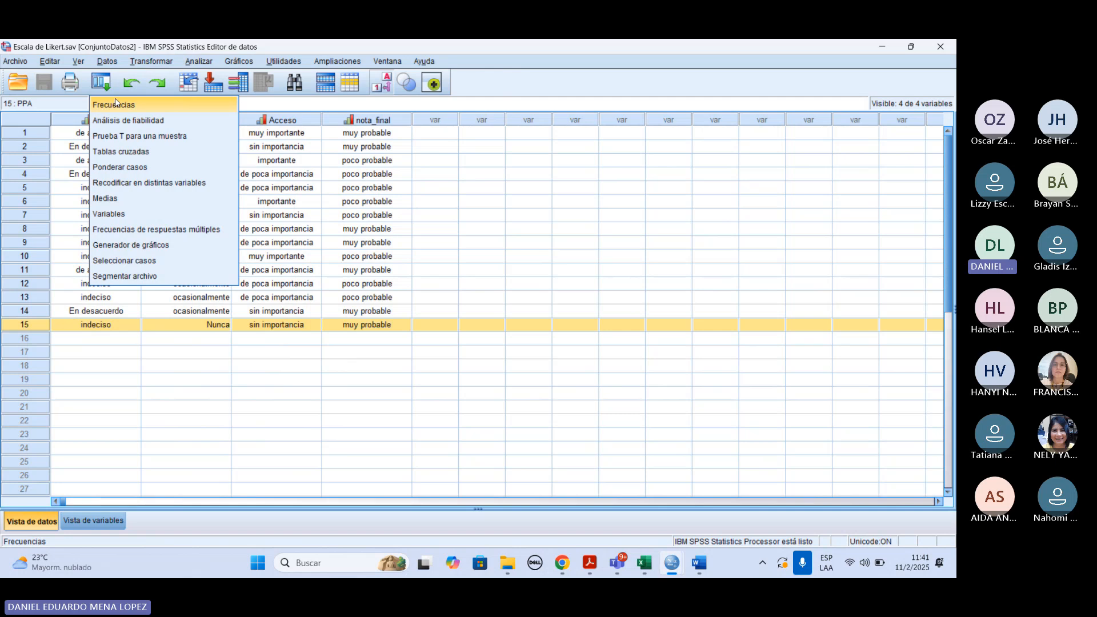
click(116, 104)
key(shift+Down)
key(shift+Down)
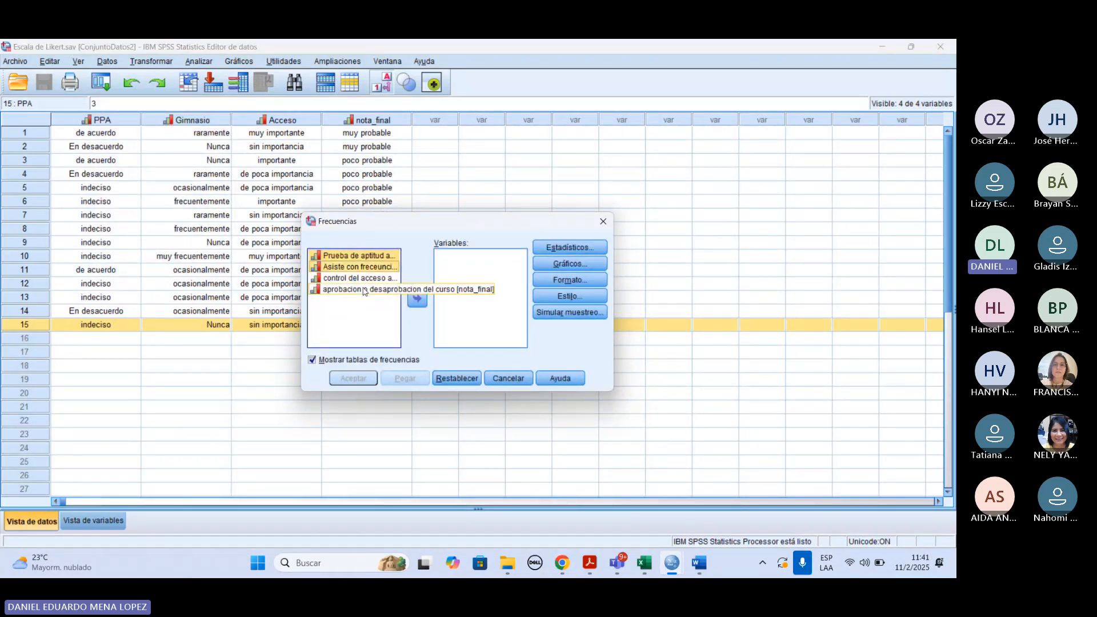
shift+click(365, 292)
click(419, 302)
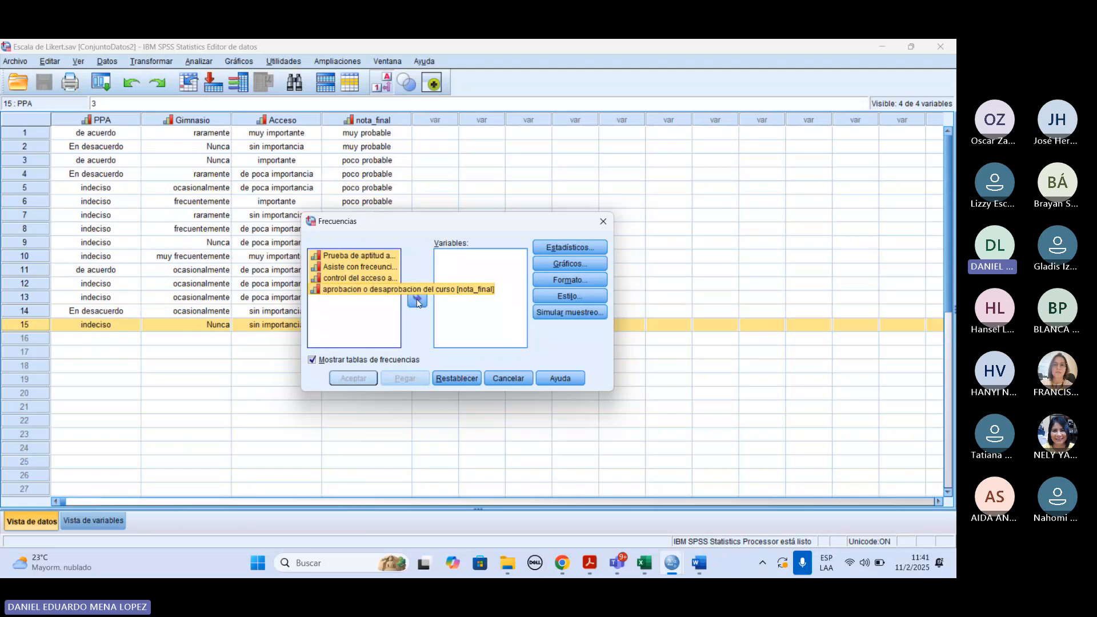
click(376, 258)
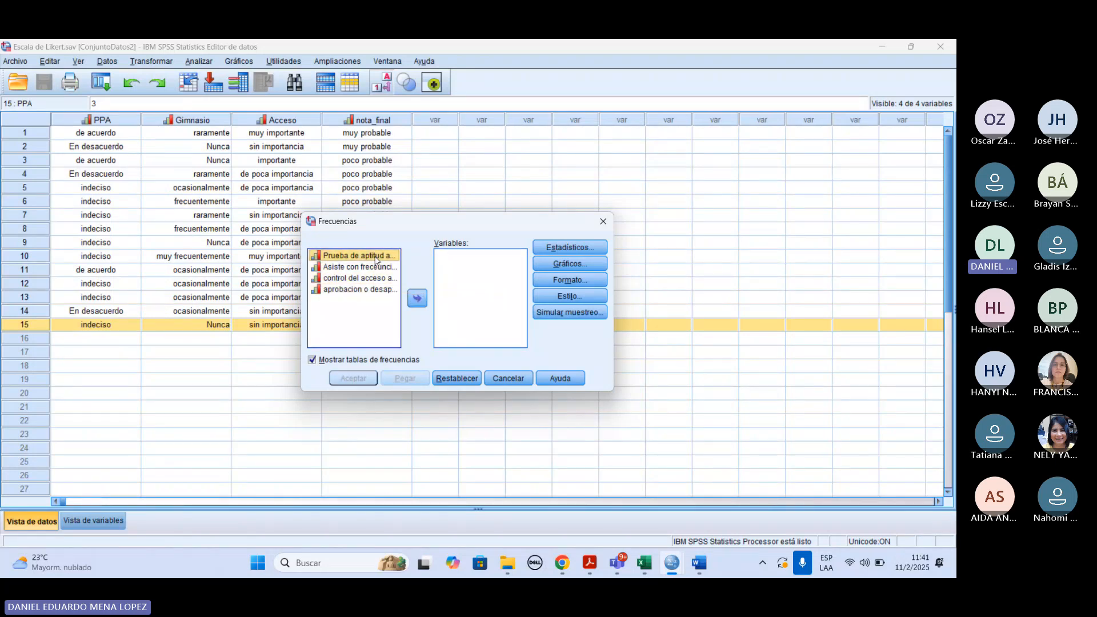
click(417, 298)
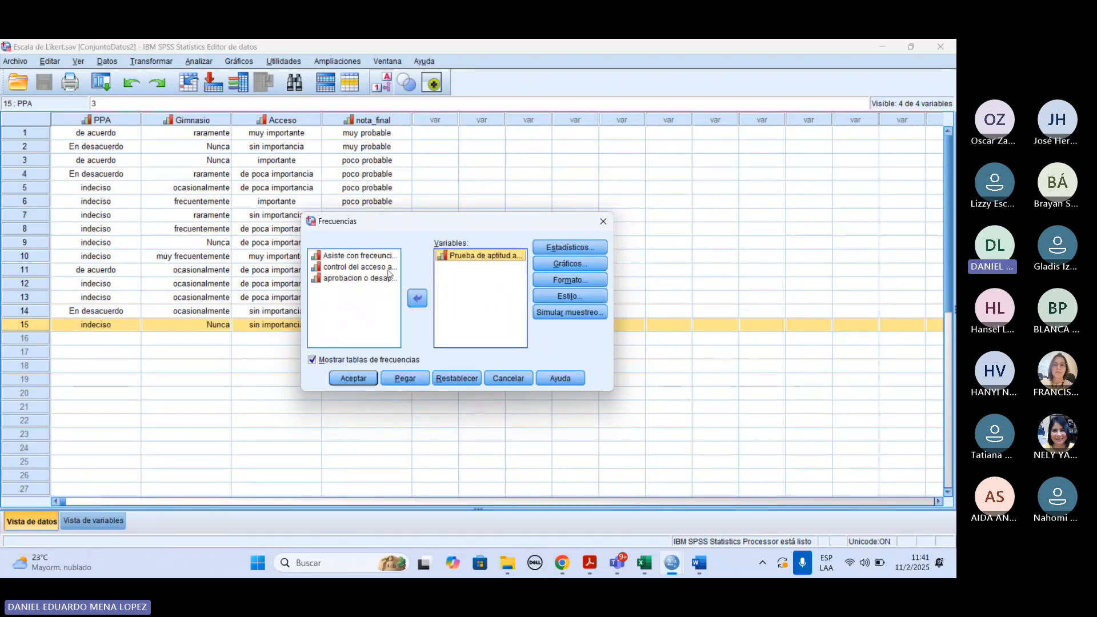
Step: Add the visitor access control, gym attendance and course approval variables to the Frequencies analysis and run it
double_click(389, 268)
click(359, 256)
click(417, 298)
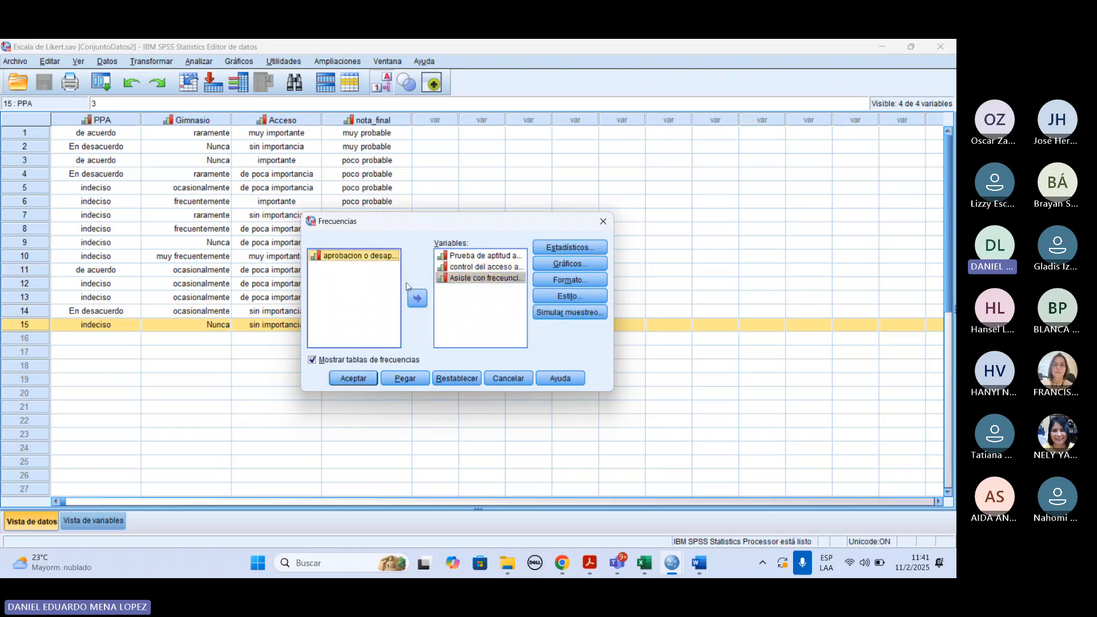
click(418, 298)
click(353, 378)
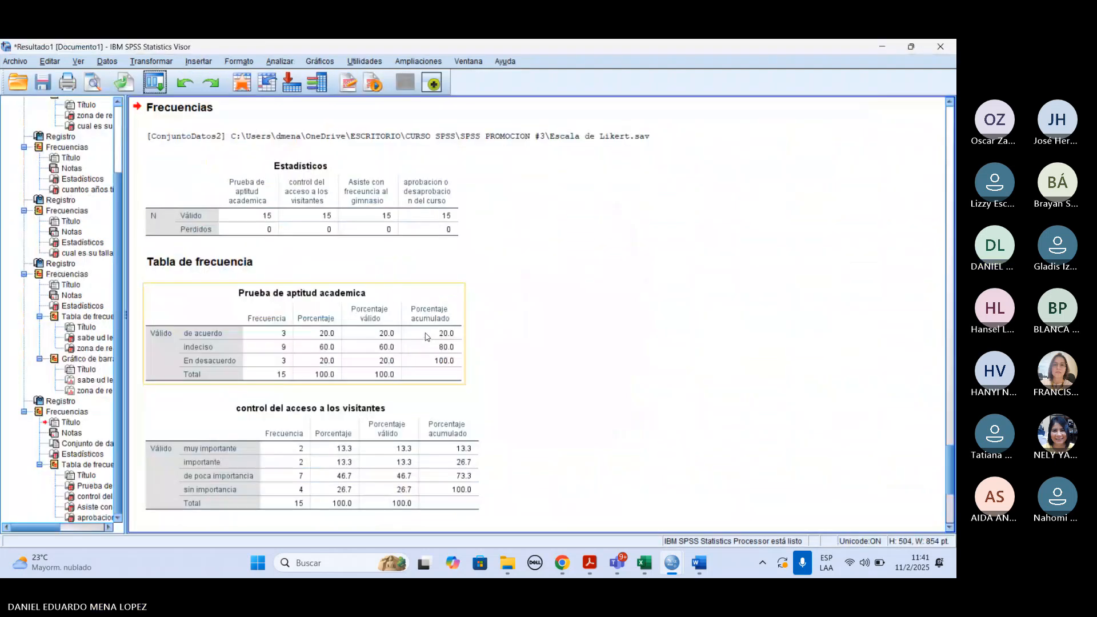
Step: Examine the frequency tables for academic aptitude, visitor access control, gym attendance and course approval
scroll(426, 337, down, 4)
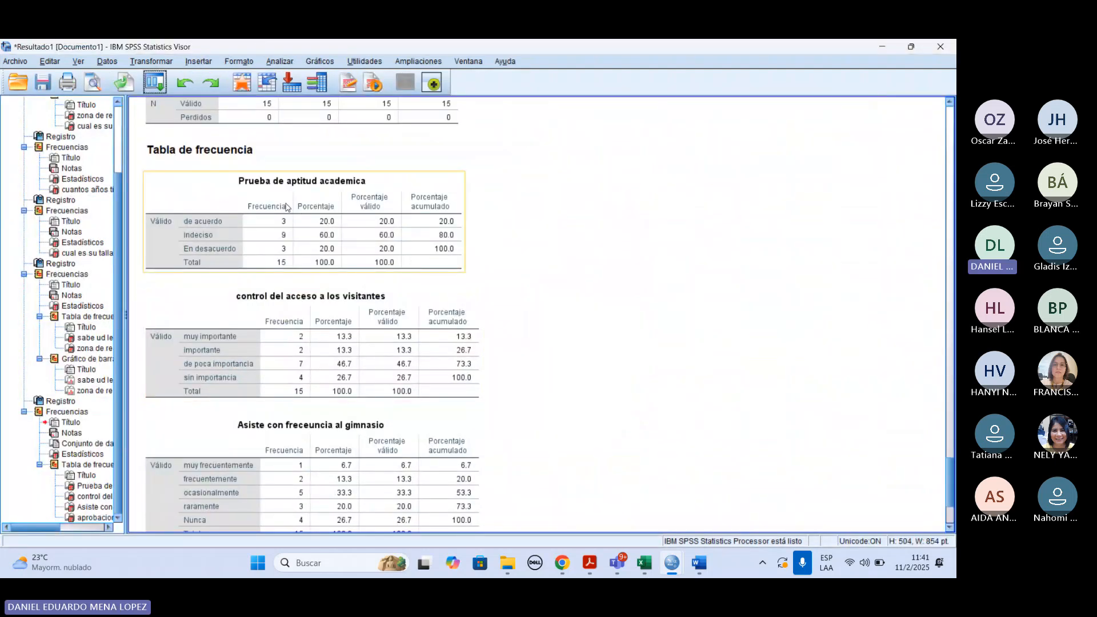
scroll(367, 271, down, 2)
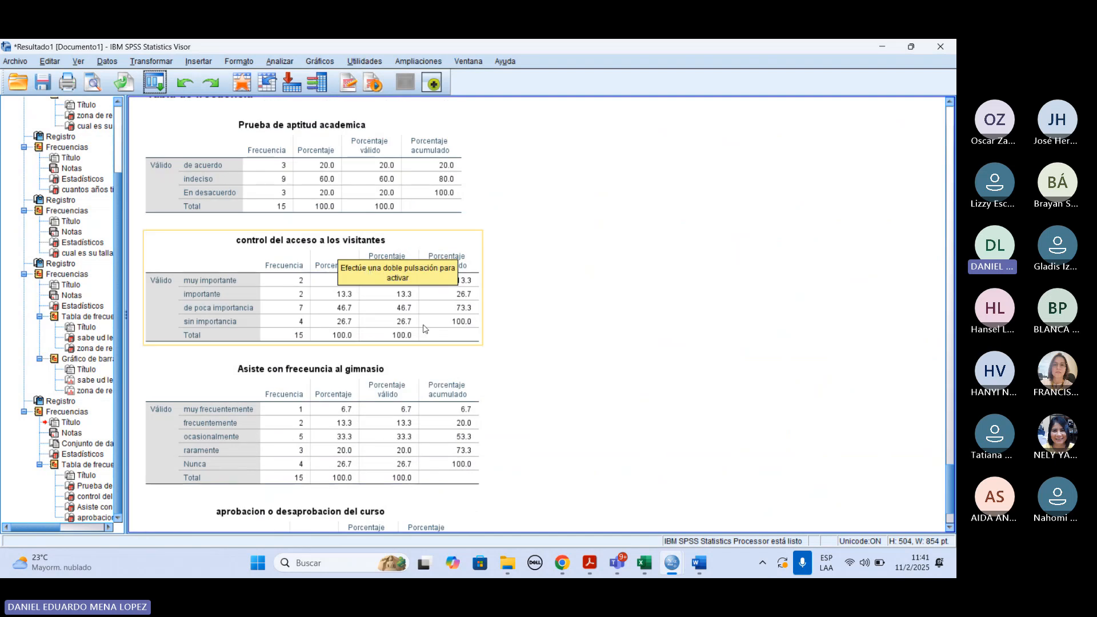
scroll(300, 330, up, 2)
scroll(300, 331, up, 2)
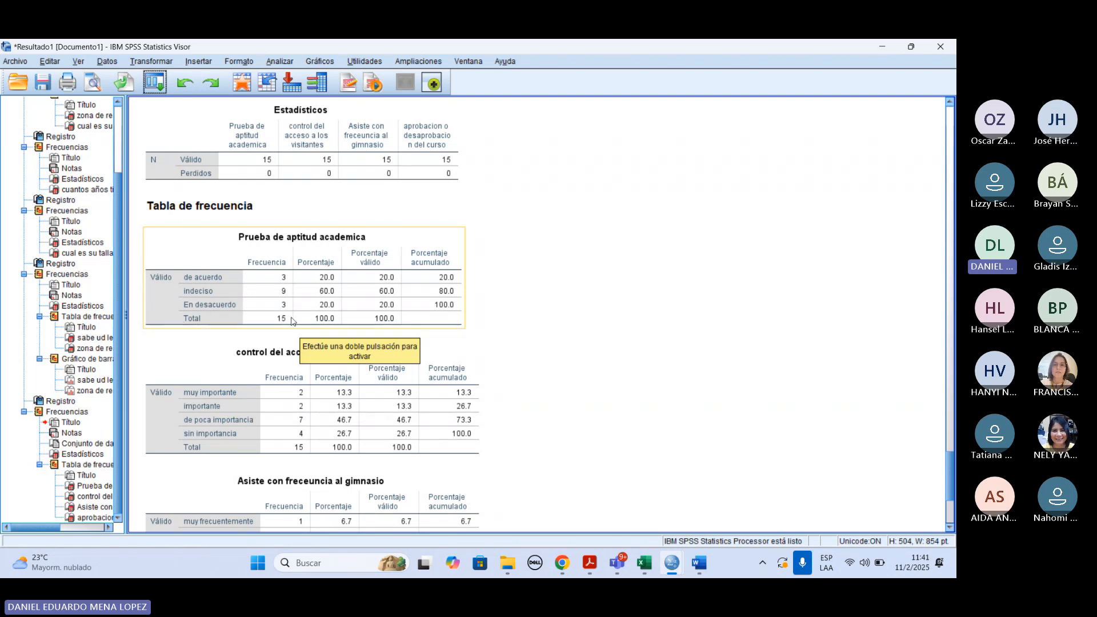
scroll(293, 323, down, 1)
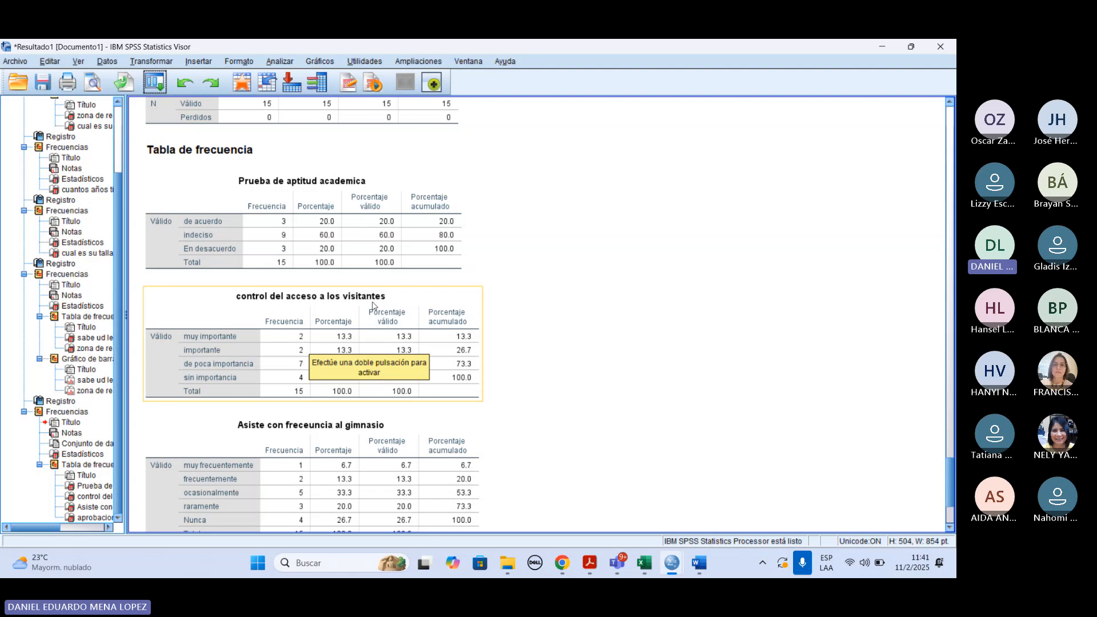
scroll(228, 372, down, 1)
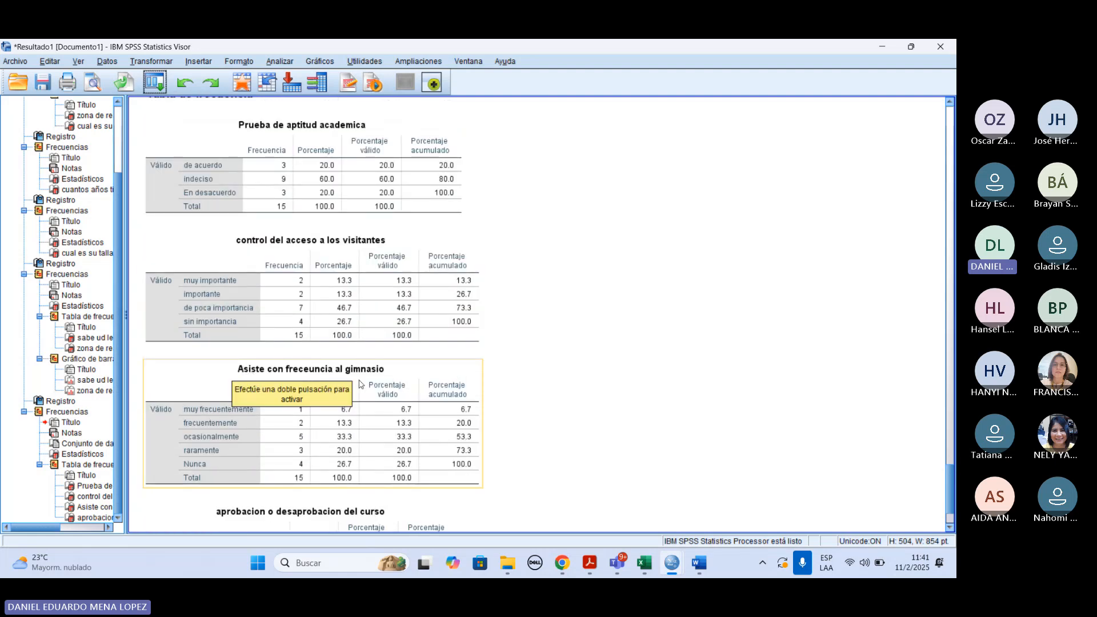
scroll(359, 384, down, 2)
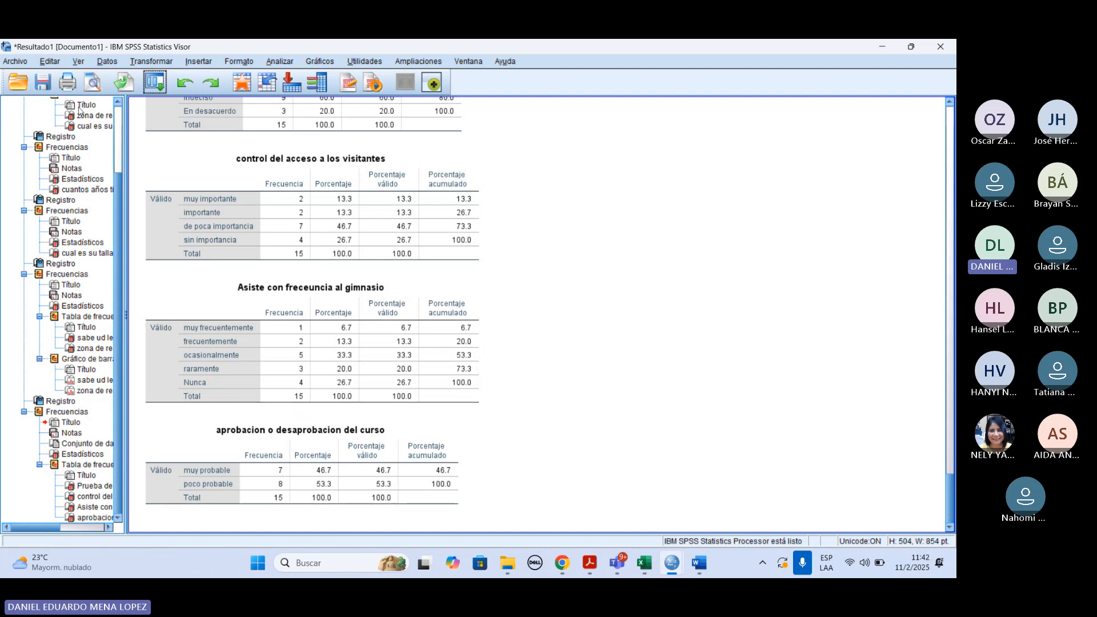
click(280, 127)
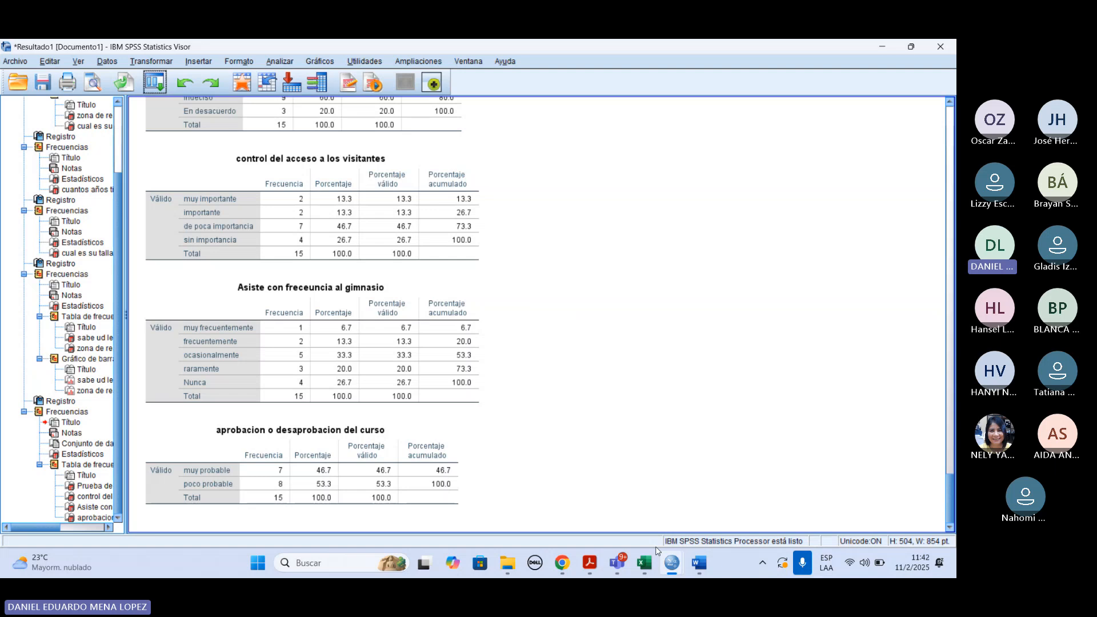
Step: Return to the 1. Ejercicio SPSS BASE DE DATOS youtube dataset and show its variable definitions
mouse_move(645, 562)
mouse_move(629, 502)
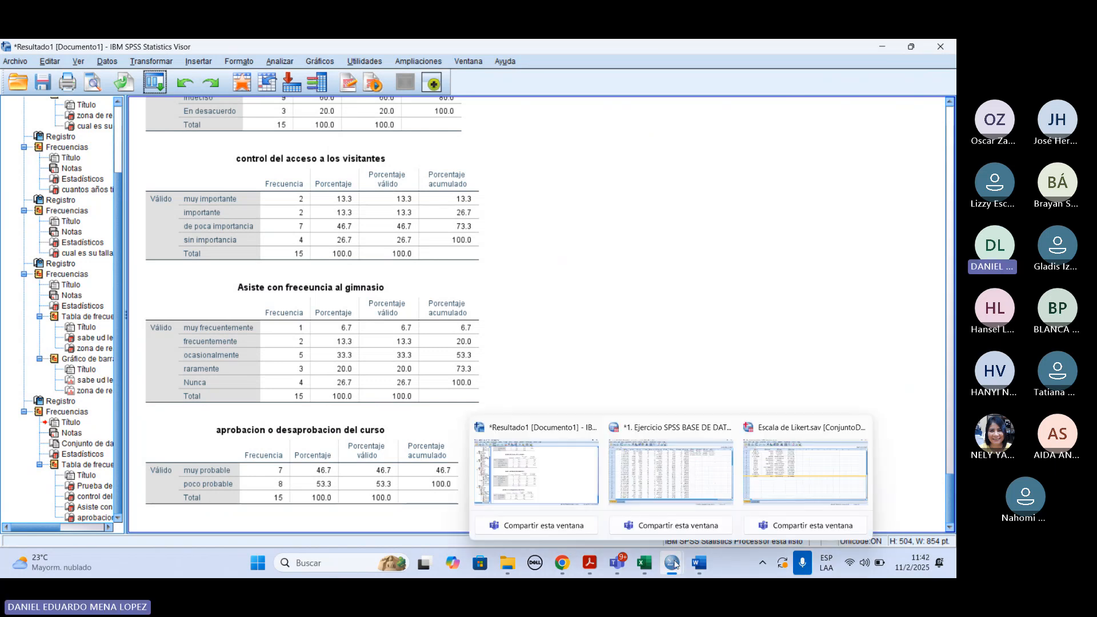
click(676, 495)
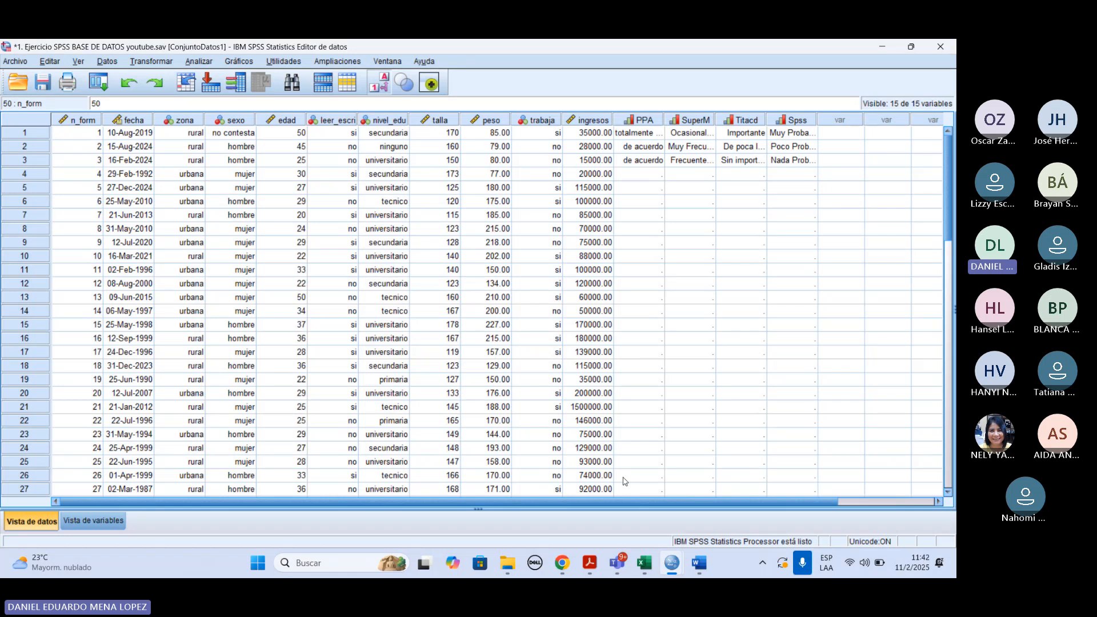
key(ctrl+t)
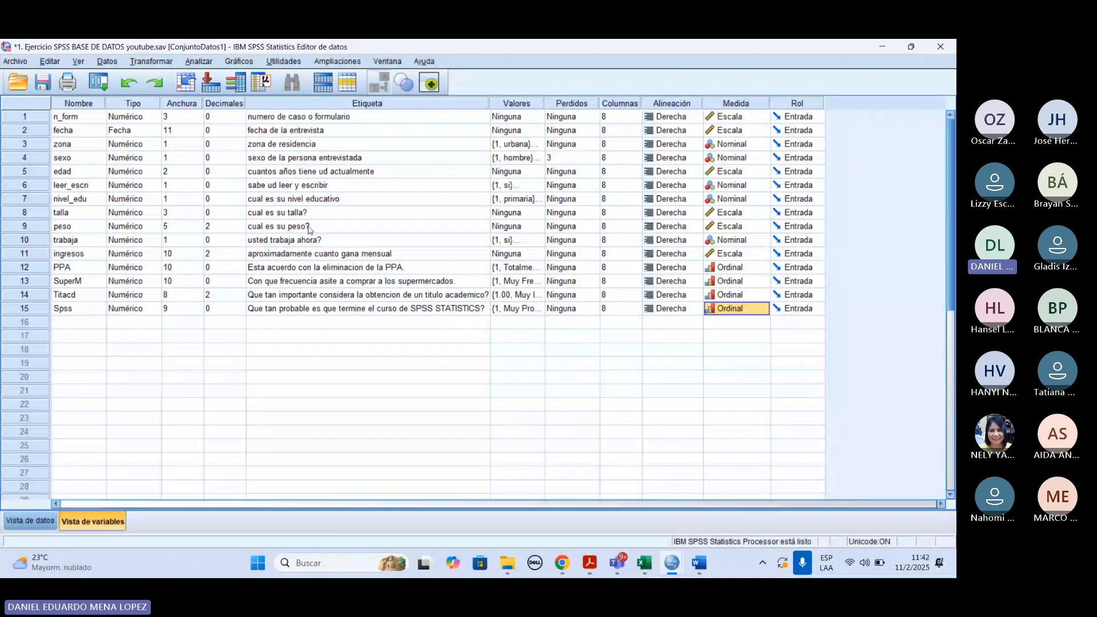
click(239, 62)
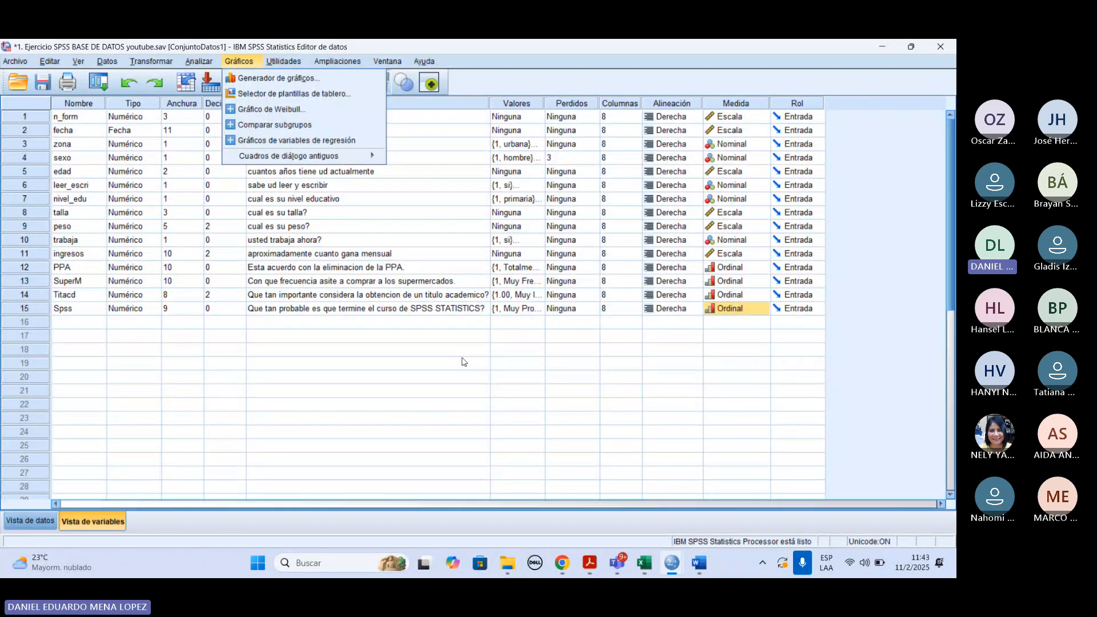
click(380, 353)
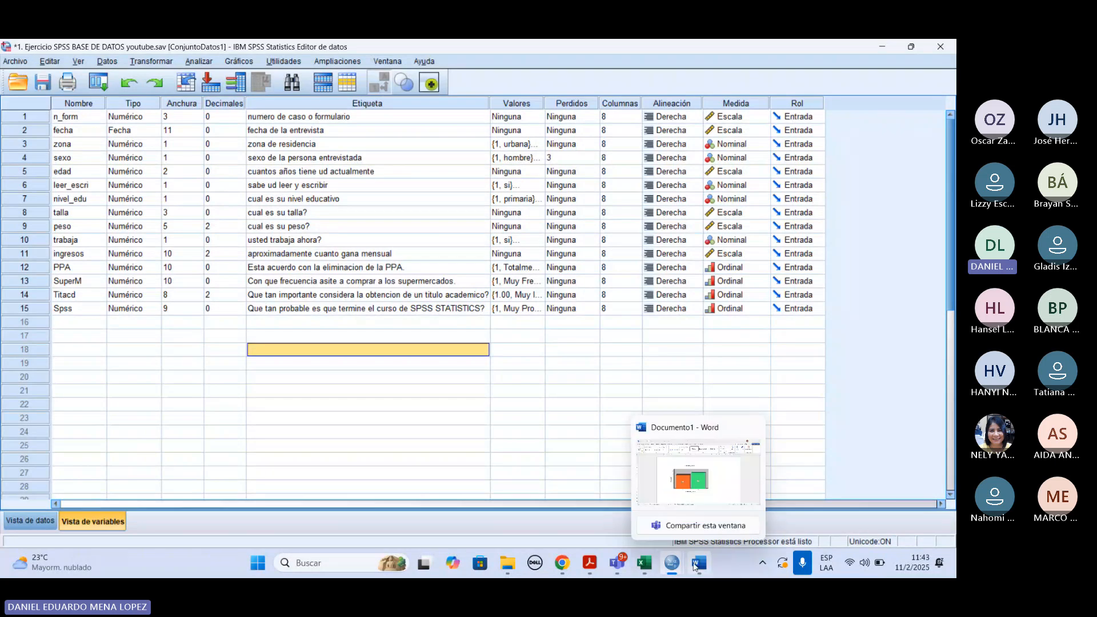
Step: Switch to the Escala de Likert dataset and show its variable definitions
mouse_move(676, 563)
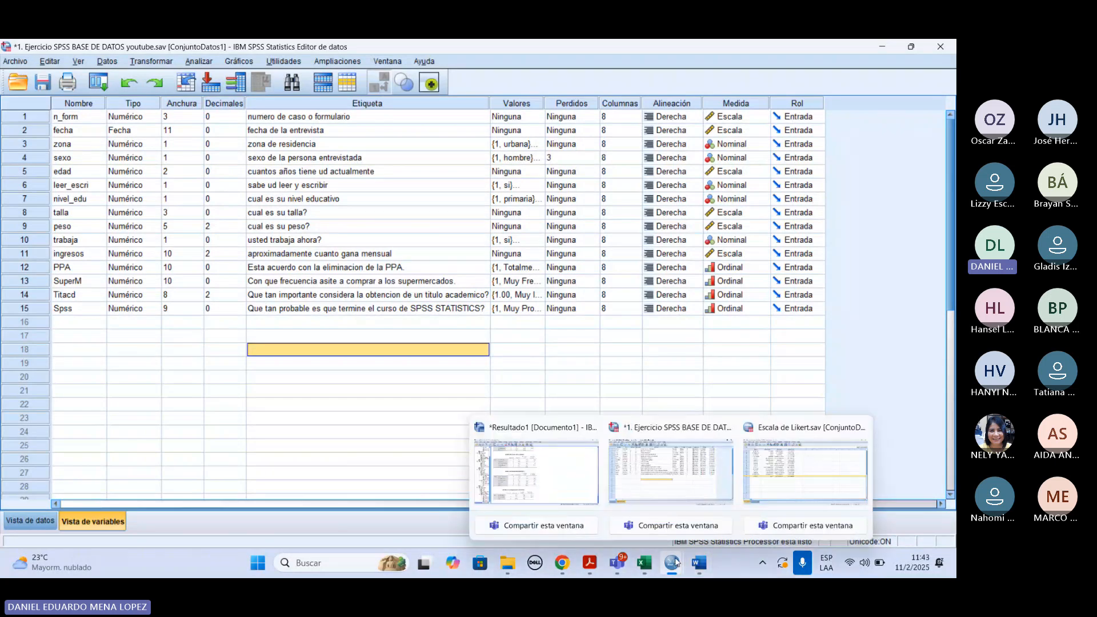
click(765, 495)
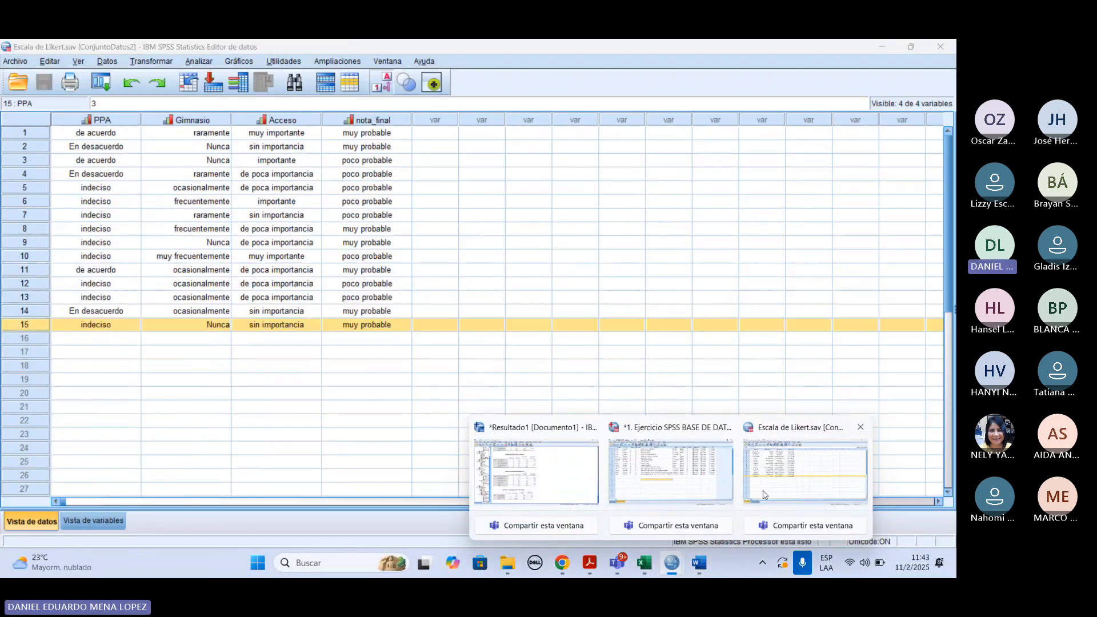
click(93, 521)
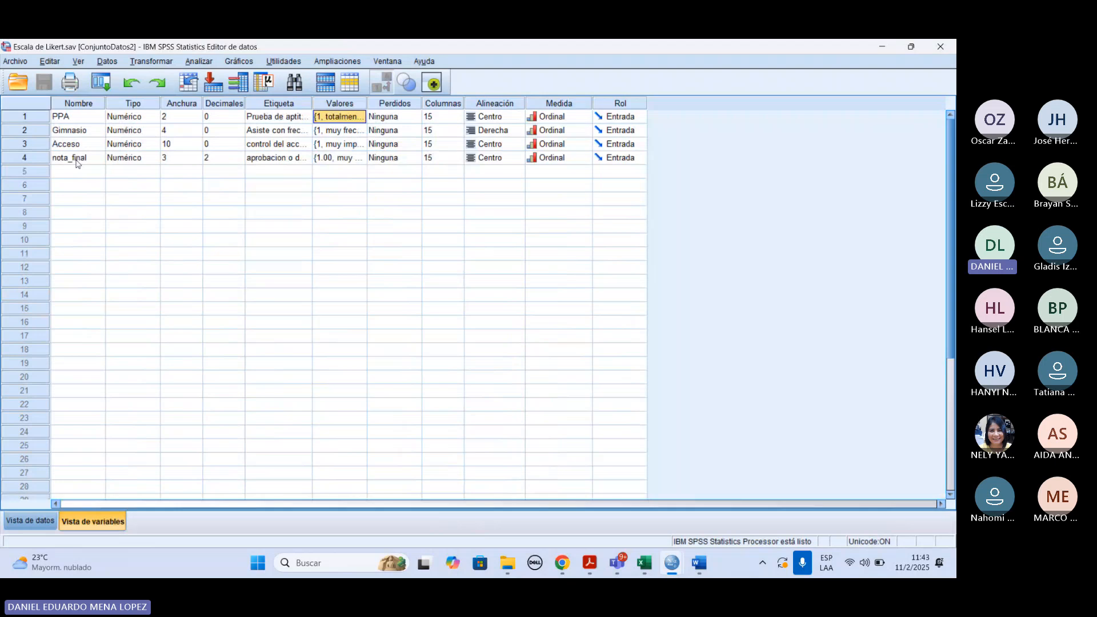
Step: Examine the names and value labels of the PPA, Gimnasio, Acceso and nota_final variables
drag(37, 117, 39, 159)
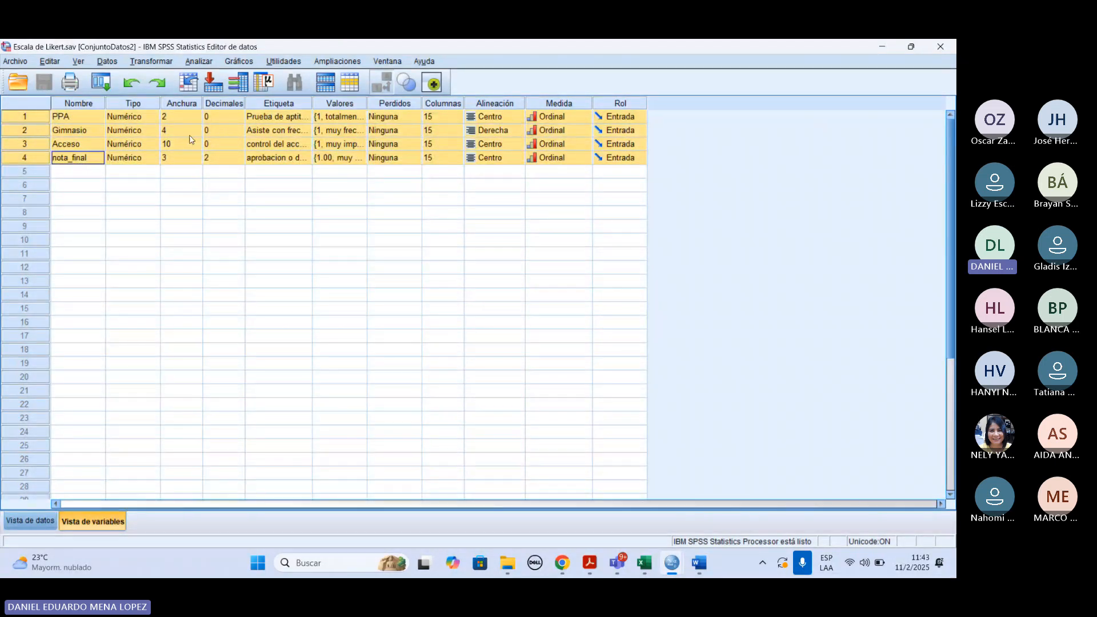
click(366, 117)
click(611, 213)
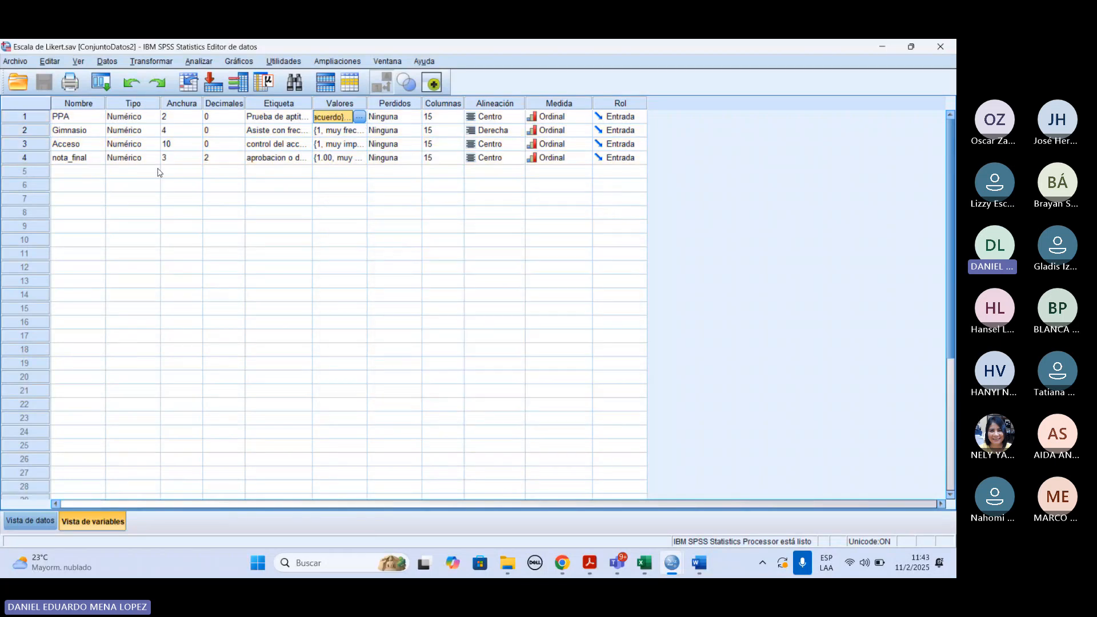
click(68, 117)
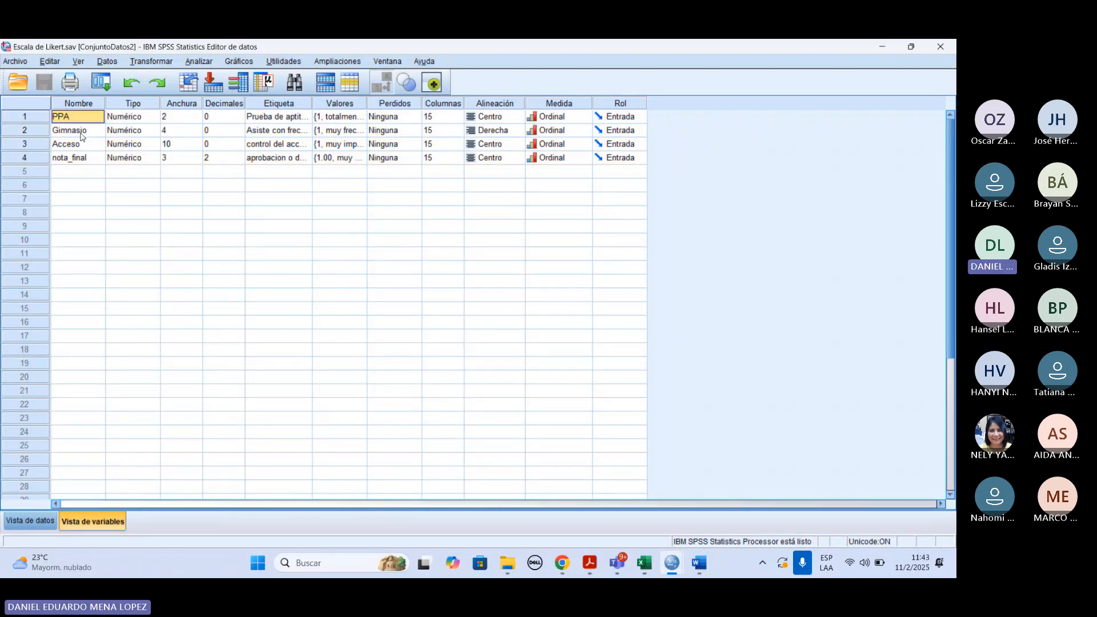
click(83, 133)
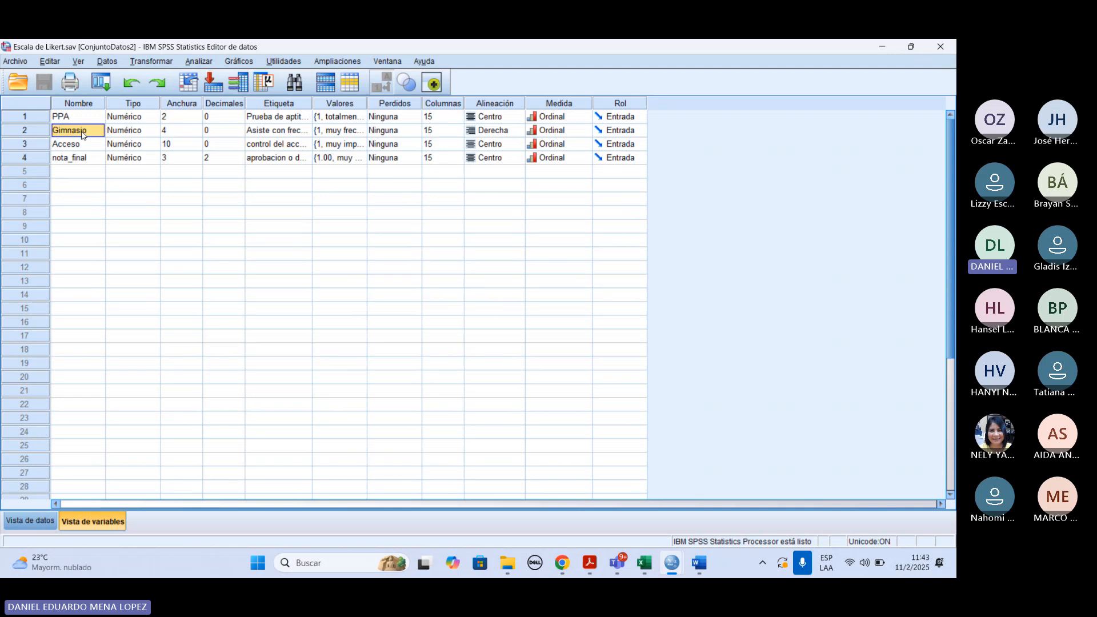
click(69, 159)
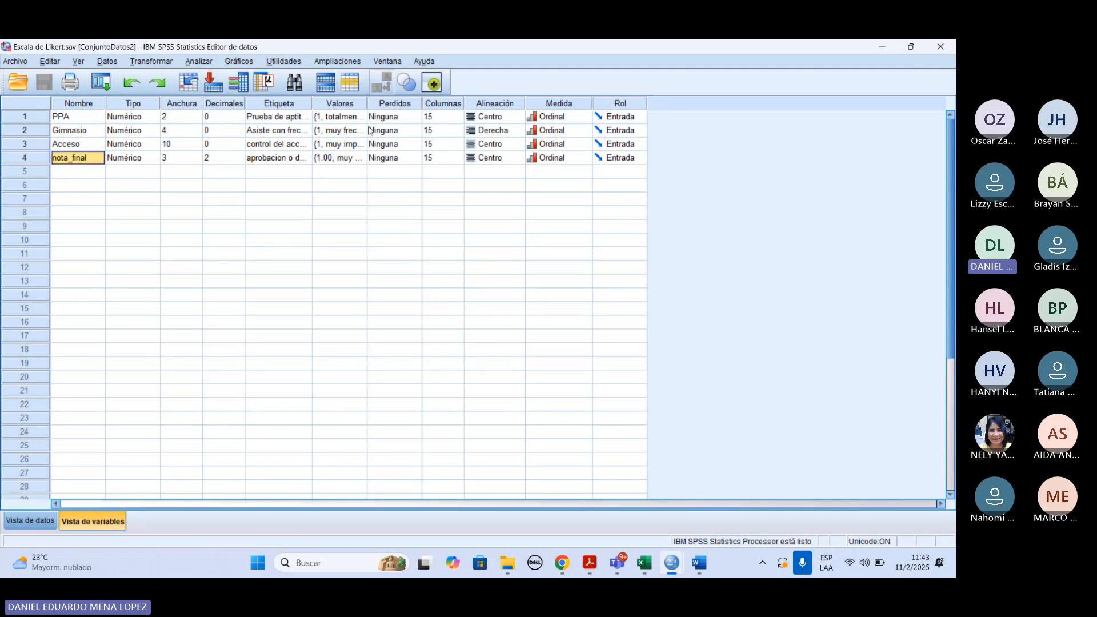
click(346, 106)
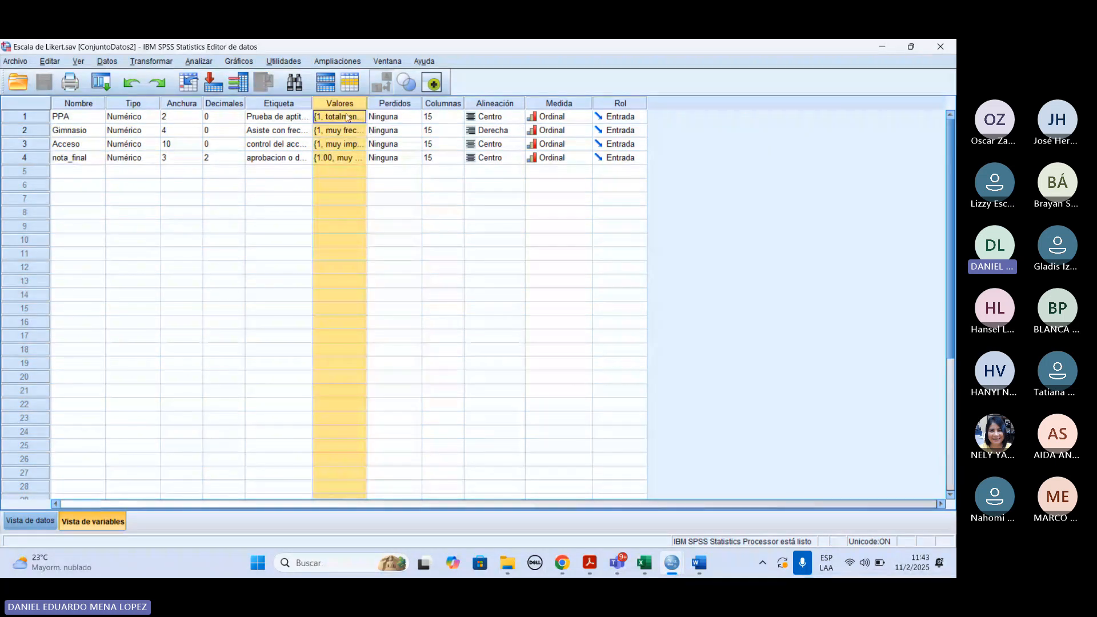
click(384, 170)
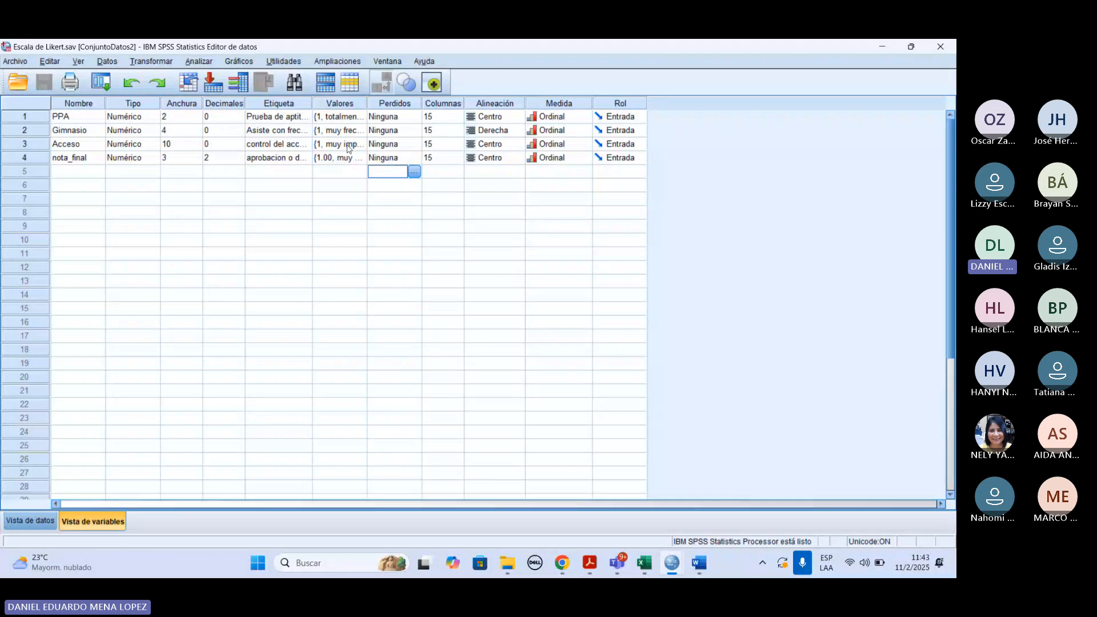
click(348, 146)
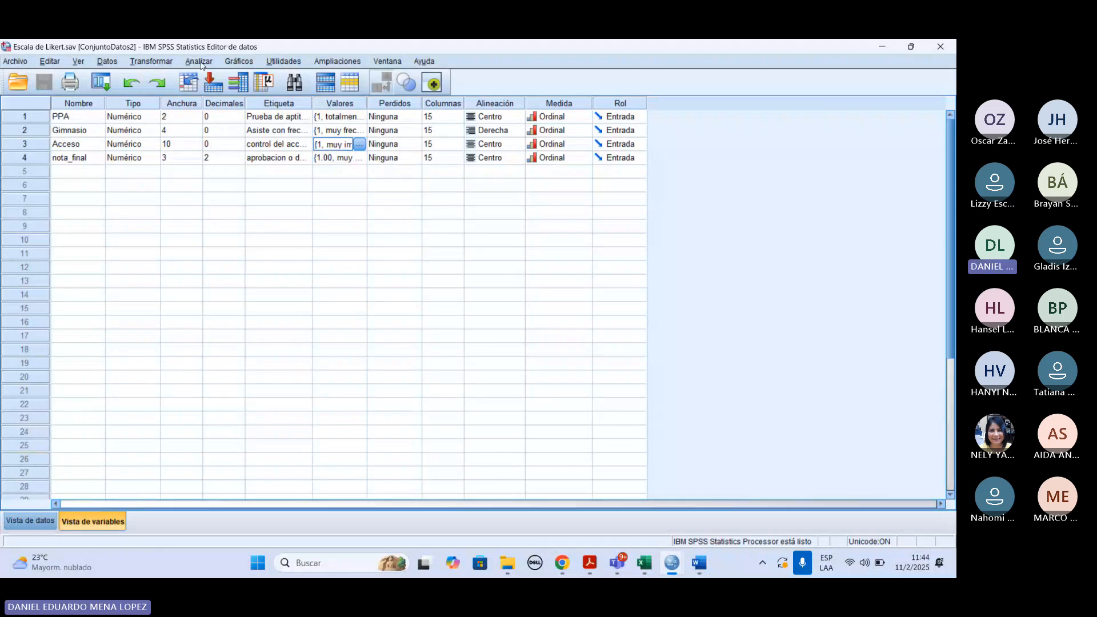
Step: Set up a scale reliability analysis with all four Likert variables as its items
click(200, 61)
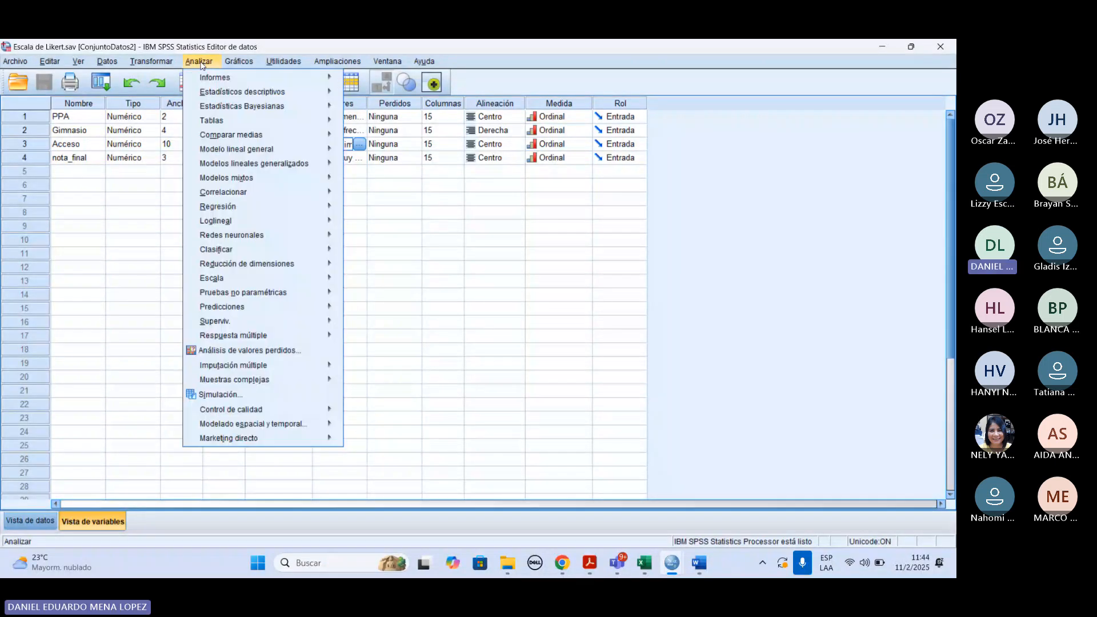
mouse_move(239, 61)
mouse_move(200, 61)
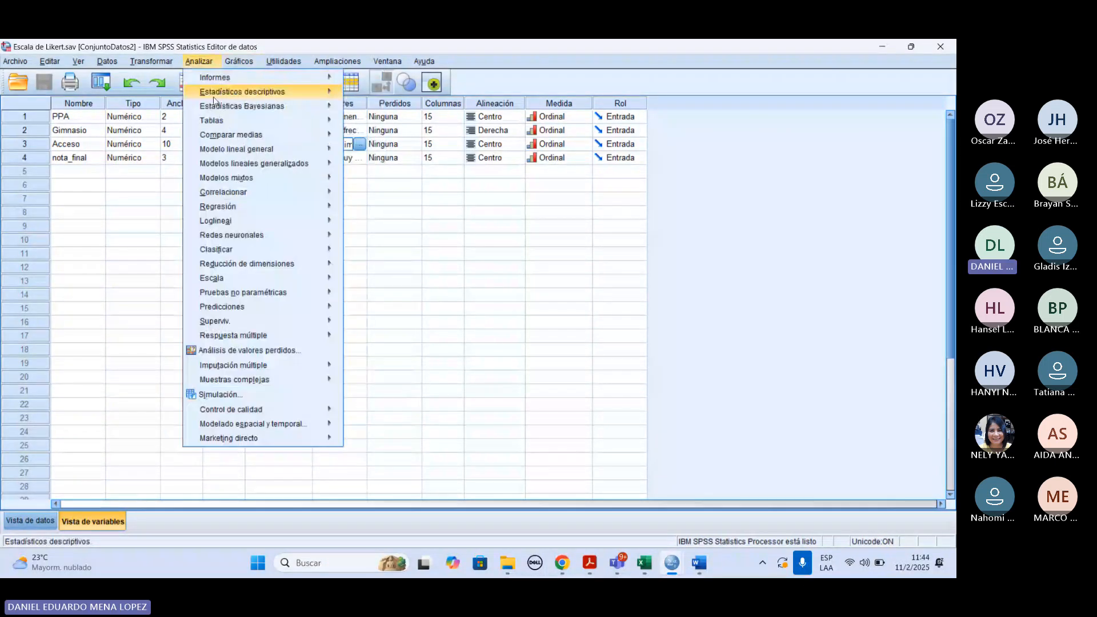
mouse_move(338, 278)
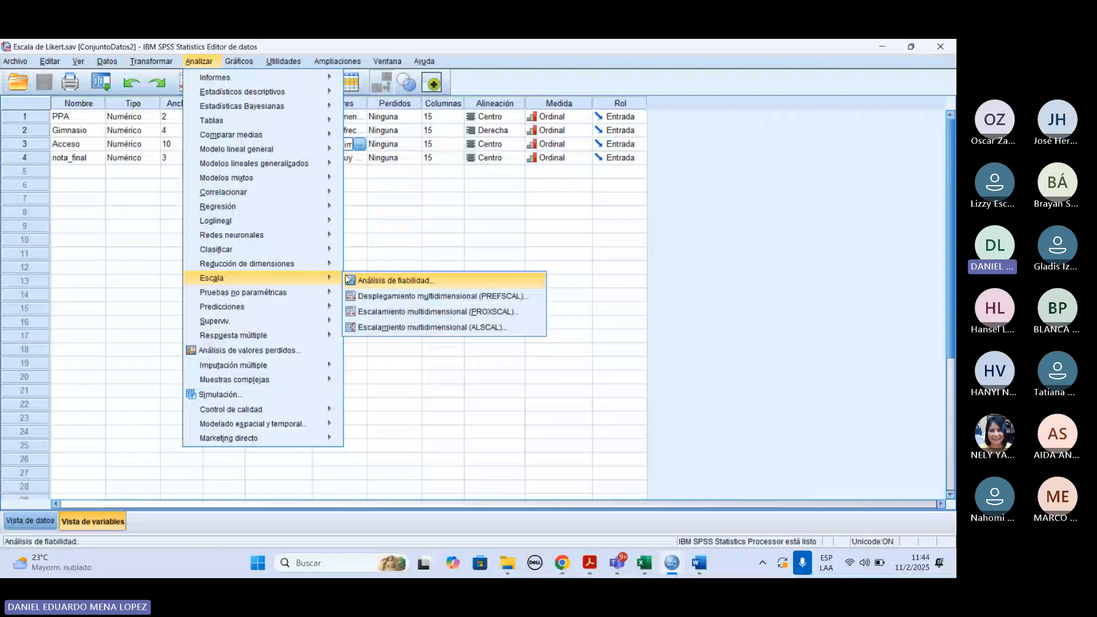
click(382, 282)
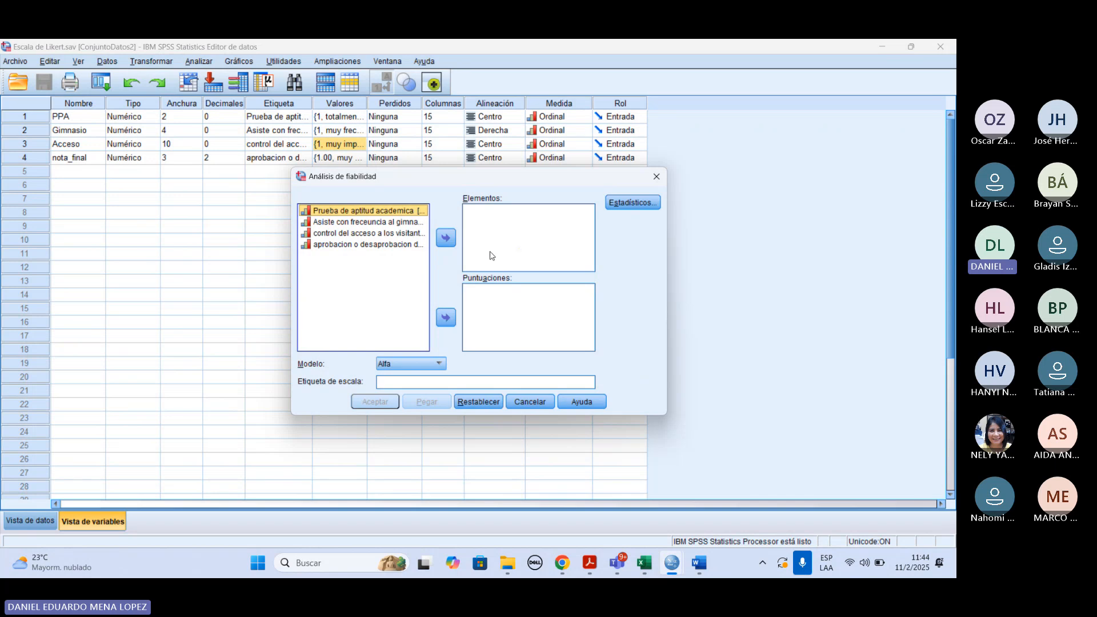
click(337, 224)
click(337, 235)
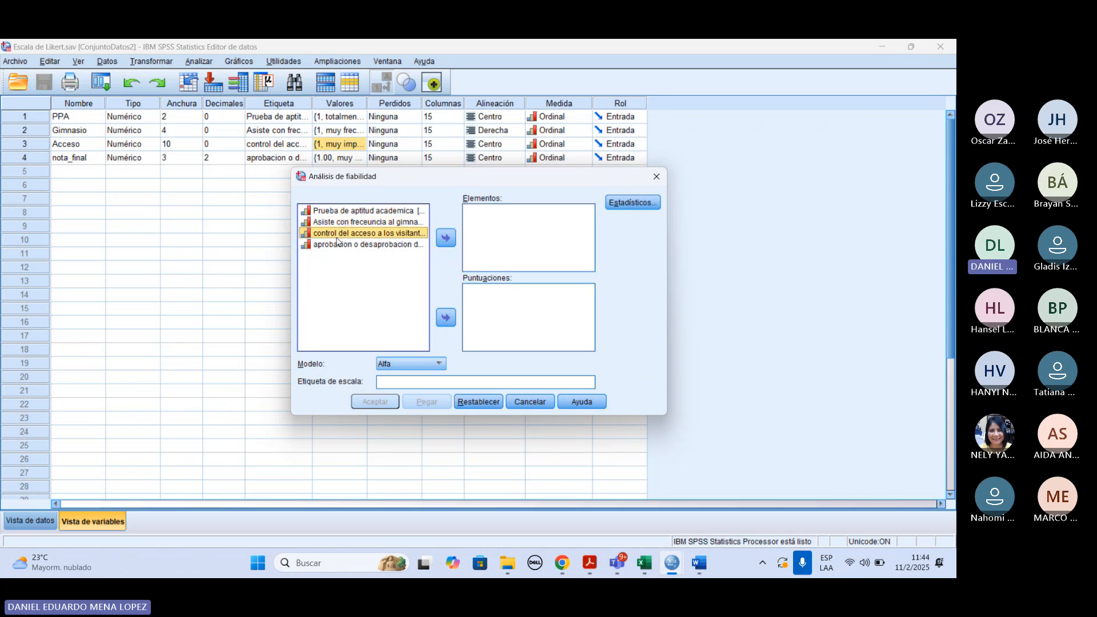
click(338, 243)
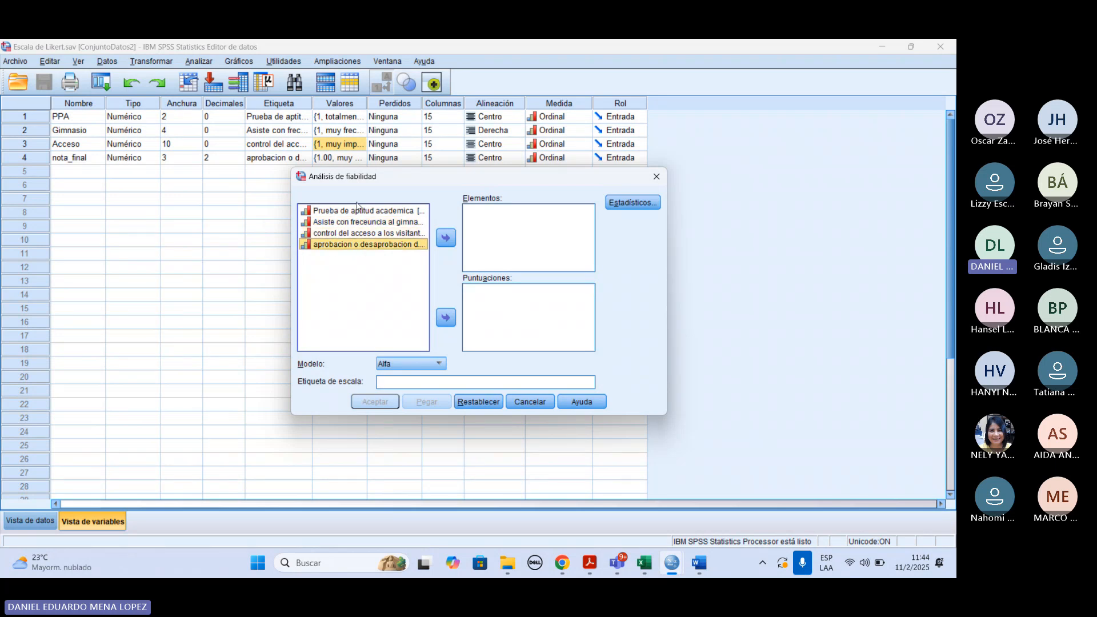
click(356, 212)
key(shift+Down)
key(shift+Down)
key(shift+Down)
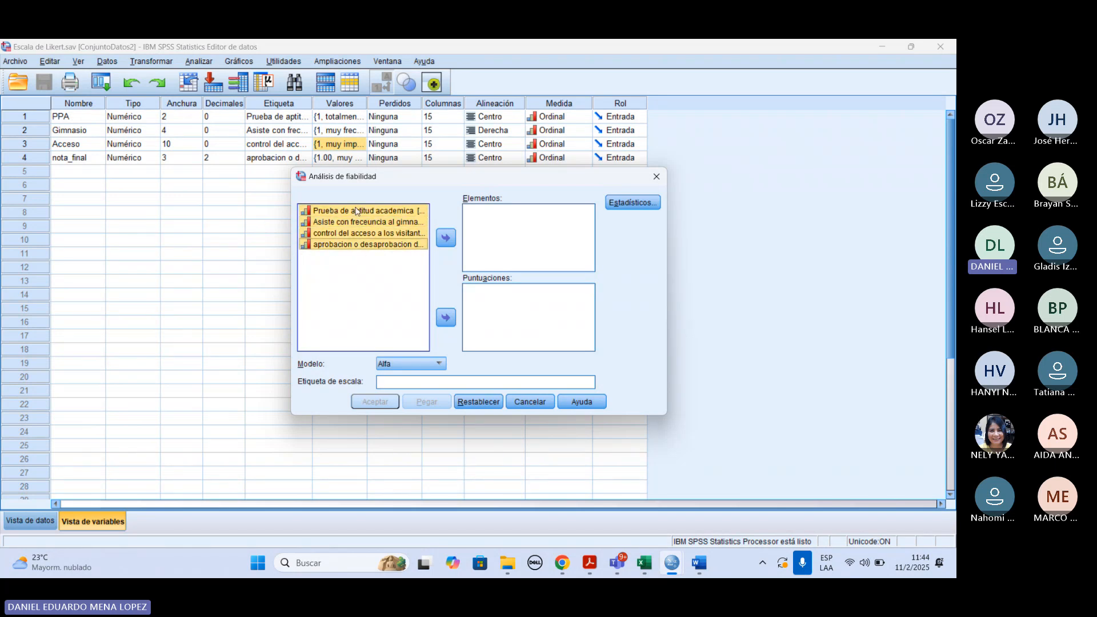
click(446, 238)
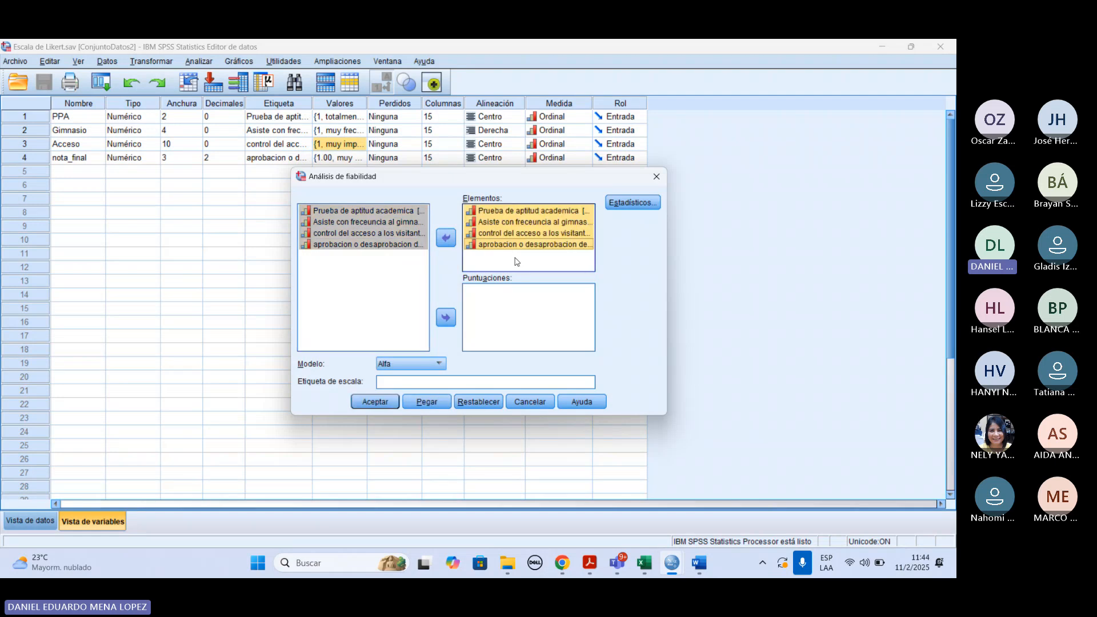
Step: Choose Alfa as the reliability model and run the analysis
click(516, 261)
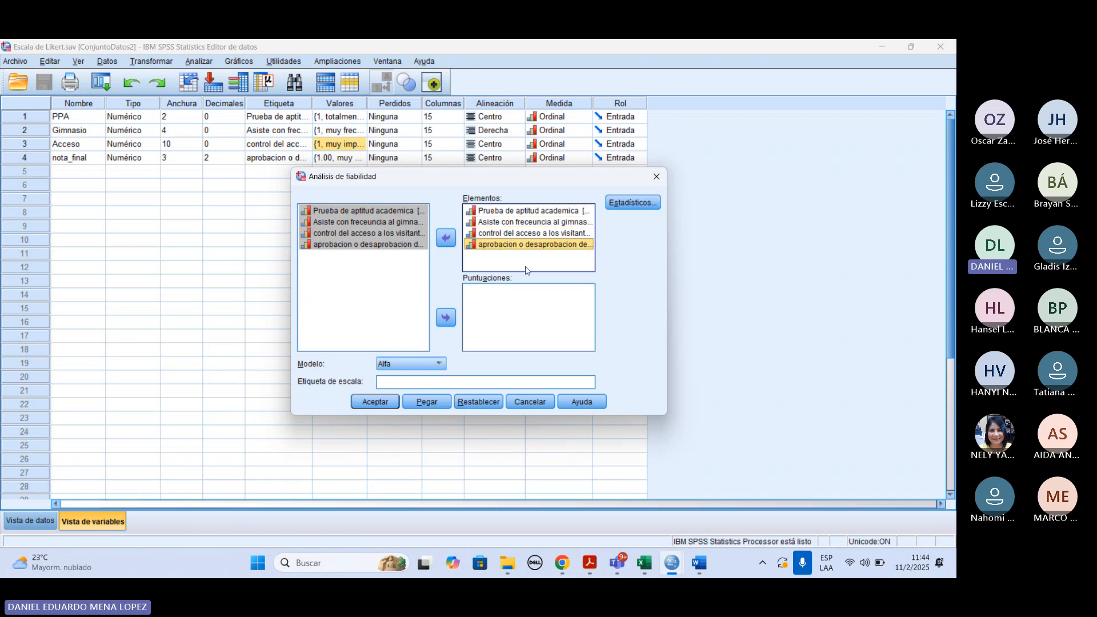
click(518, 339)
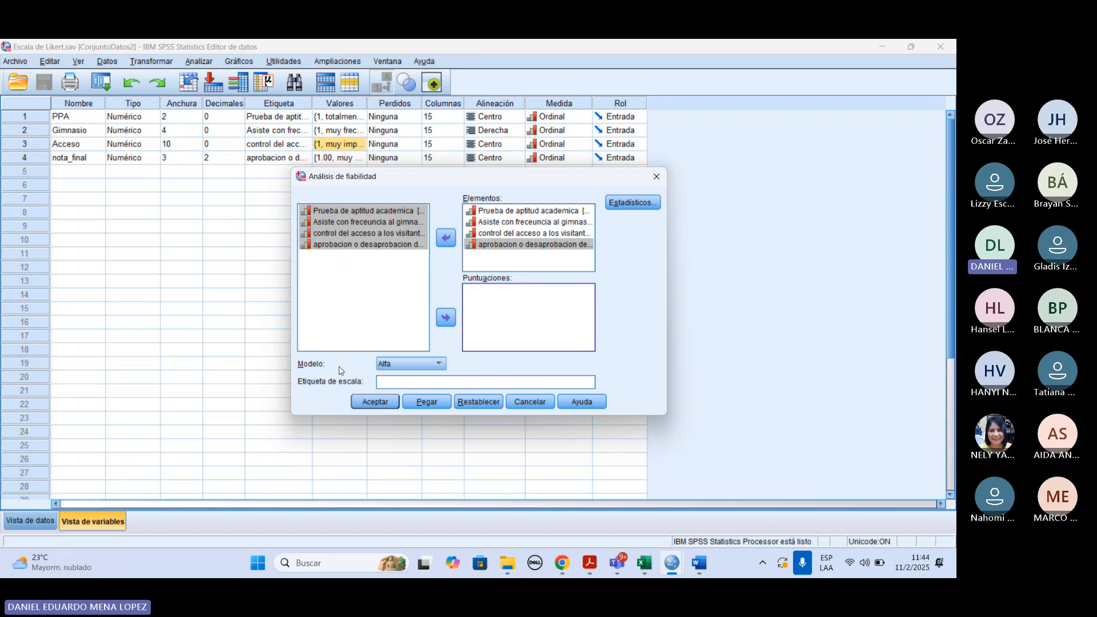
click(436, 365)
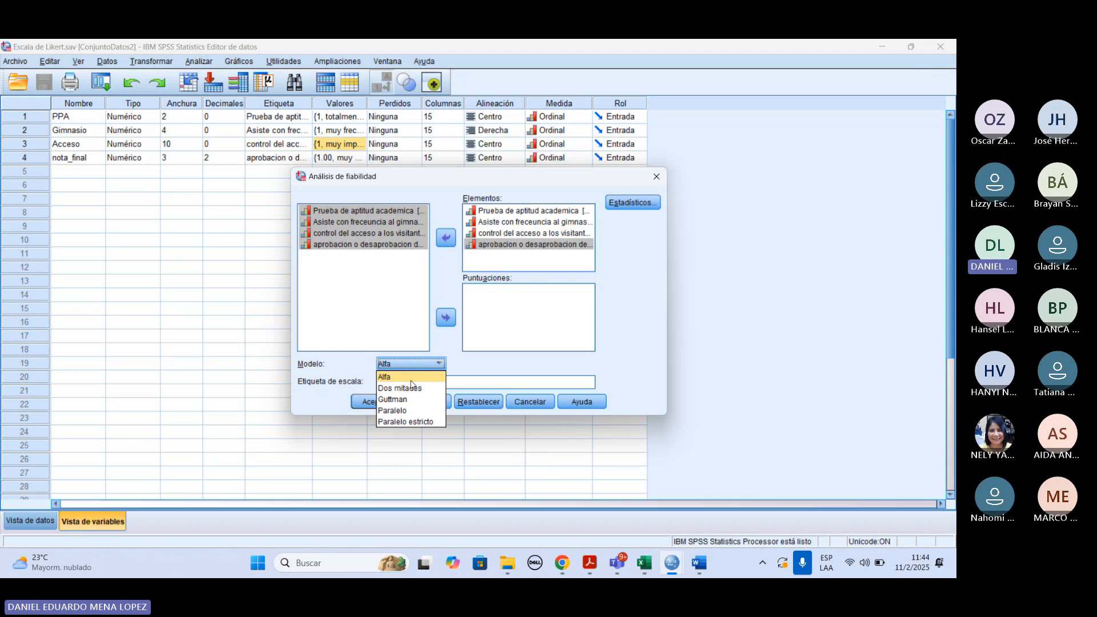
click(412, 378)
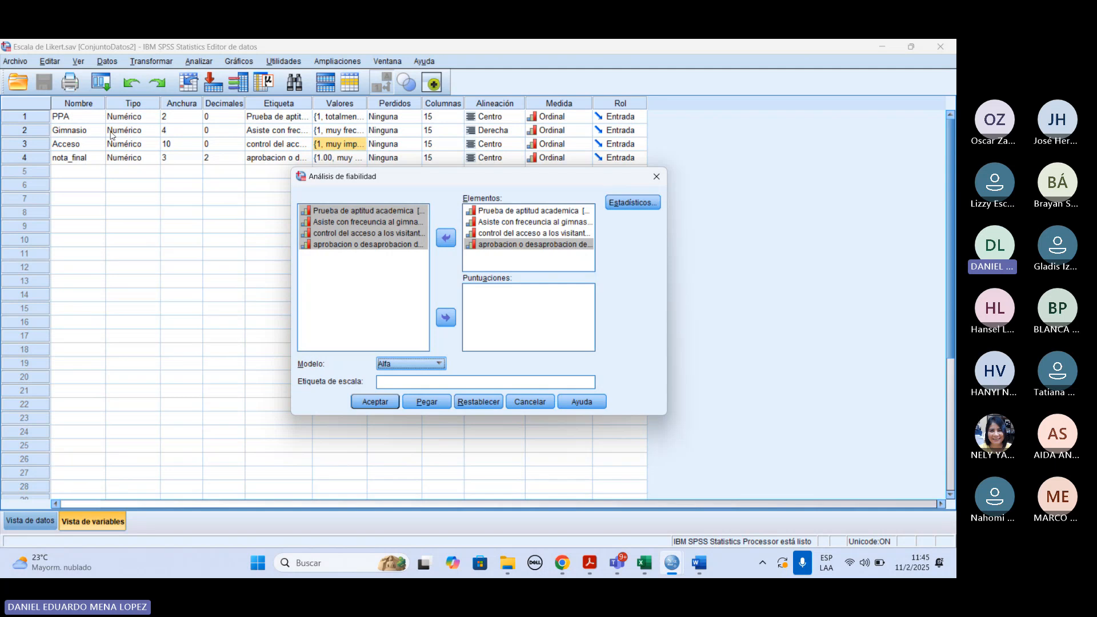
click(382, 402)
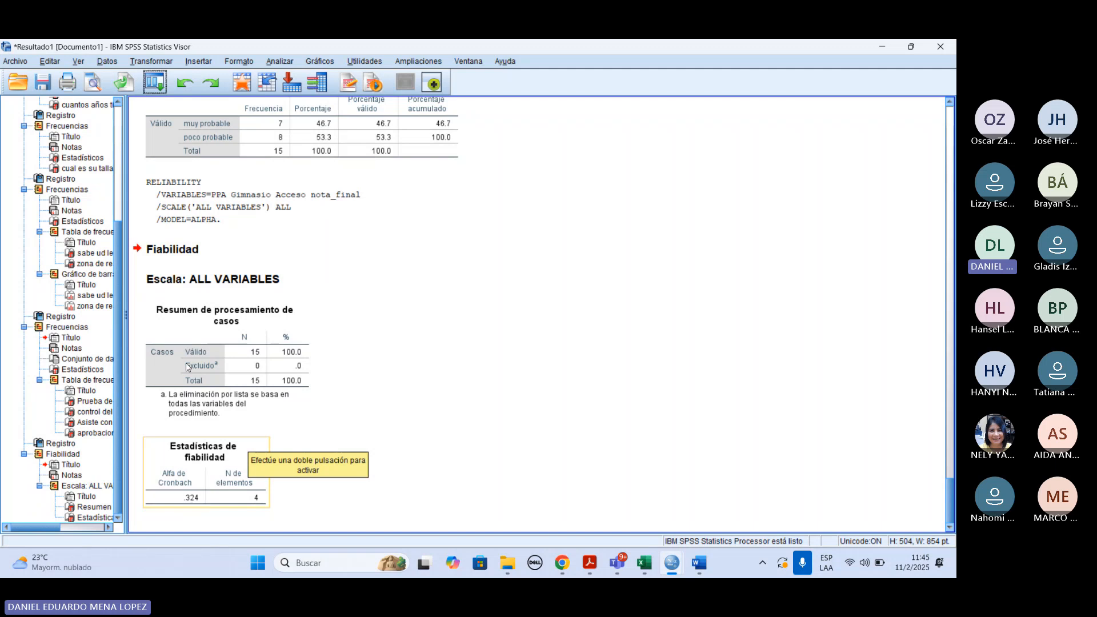
Step: Preview the Estadísticas de fiabilidad table enlarged to read Cronbach's alpha, and close the preview
click(213, 466)
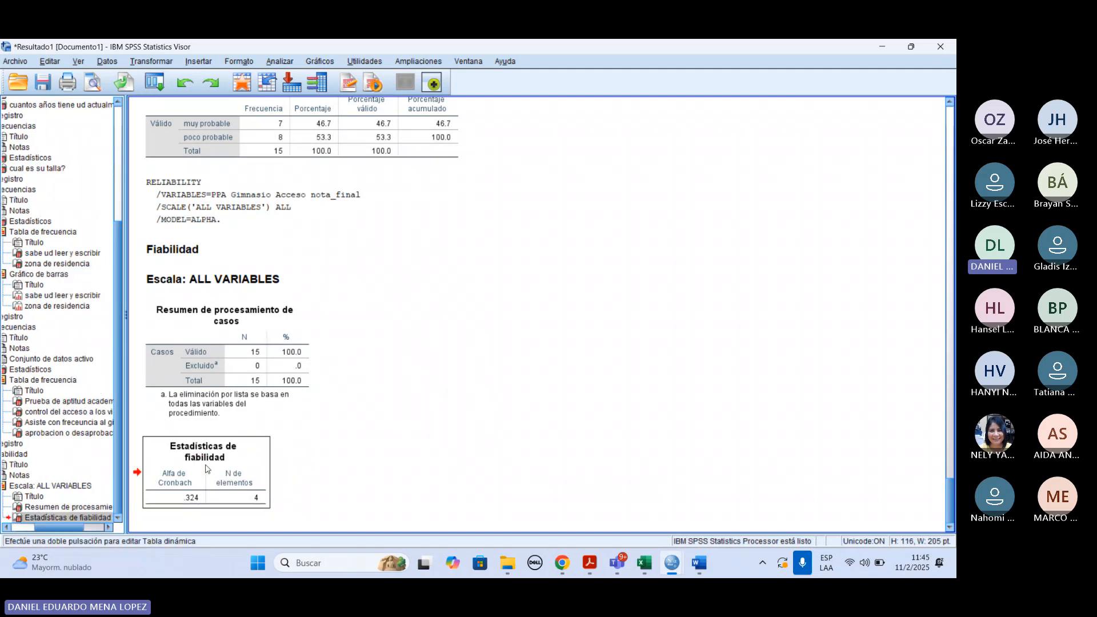
click(92, 83)
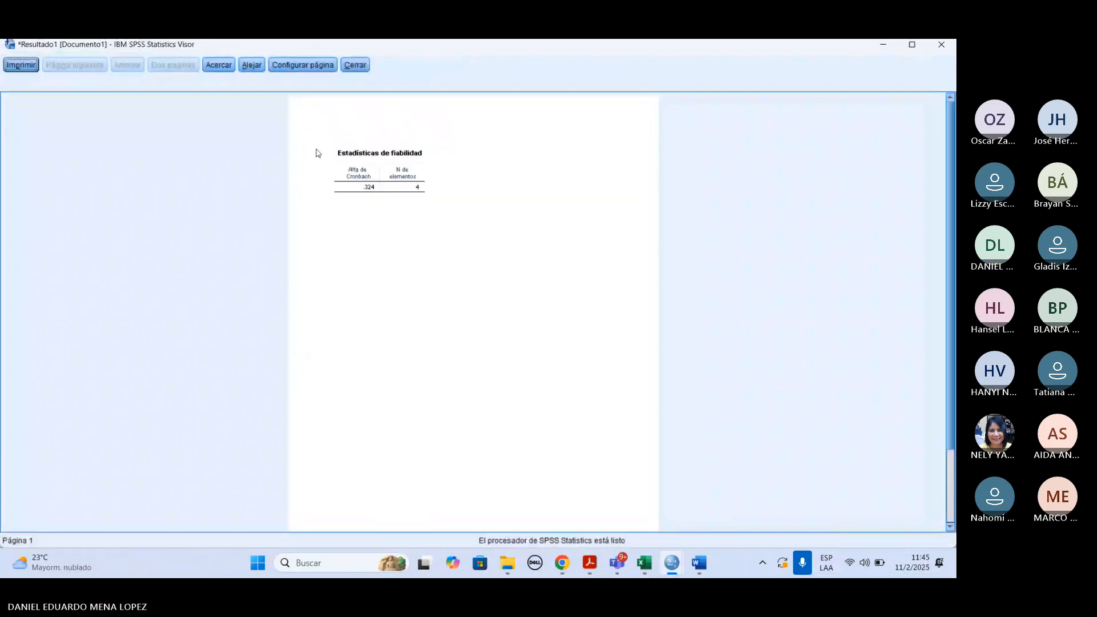
click(248, 67)
click(248, 66)
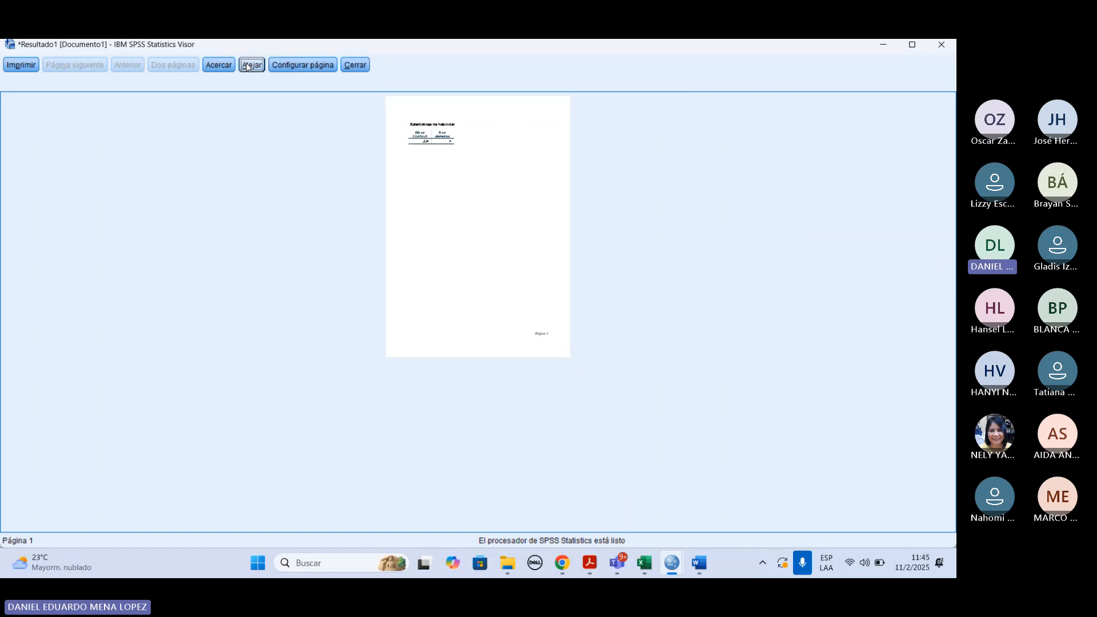
click(222, 67)
click(226, 70)
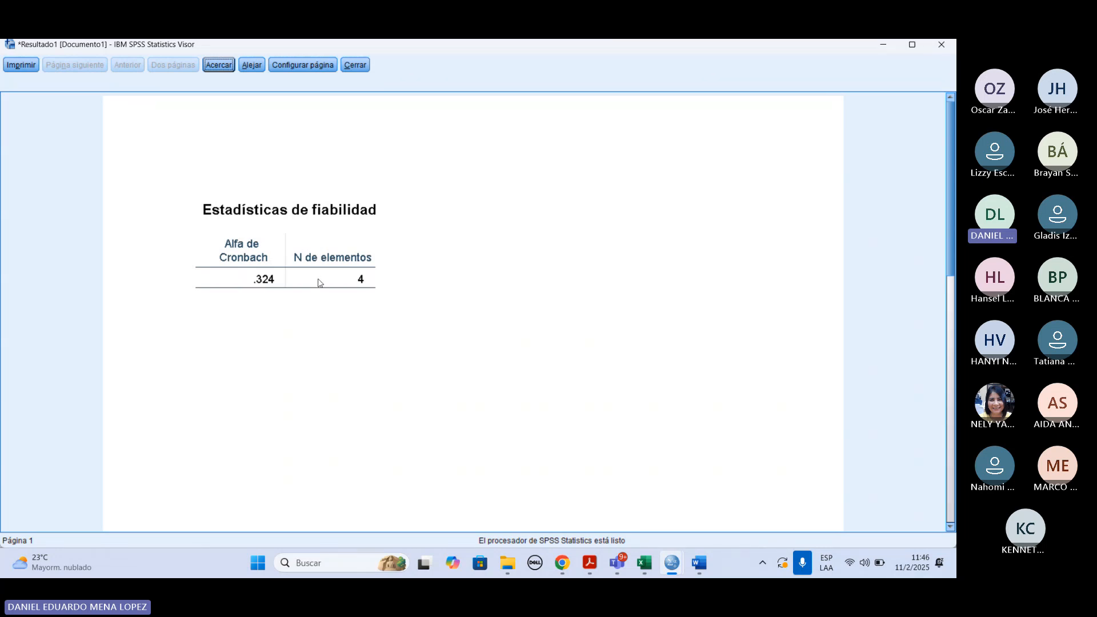
click(941, 46)
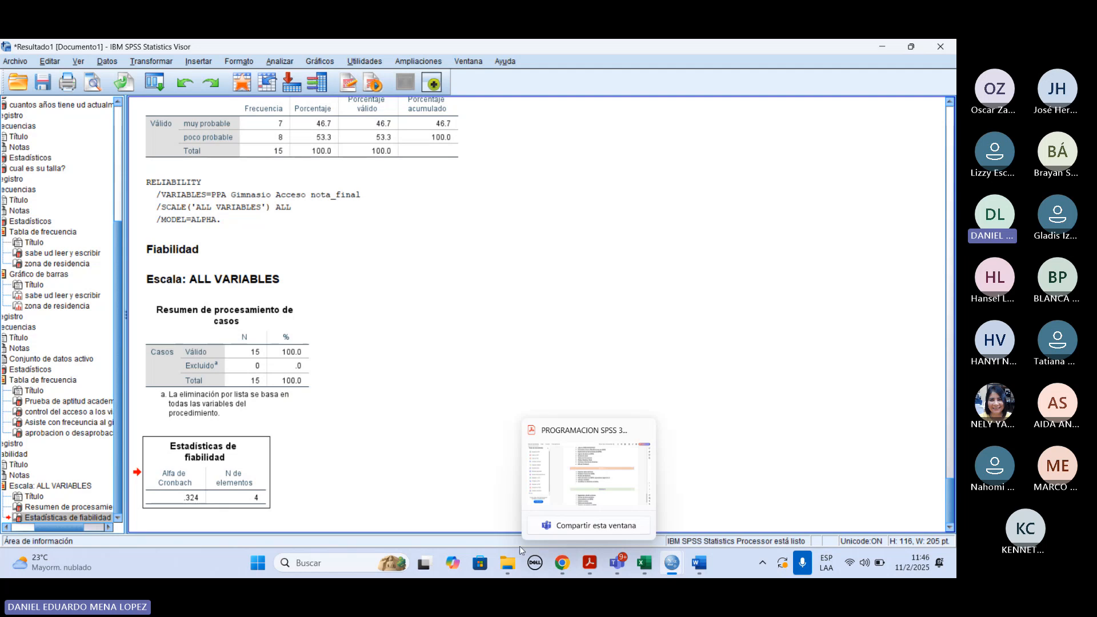
Step: Switch to File Explorer and open the ALFA DE CROMBACH dataset from the SPSS PROMOCION #4 folder in CURSO SPSS
click(508, 563)
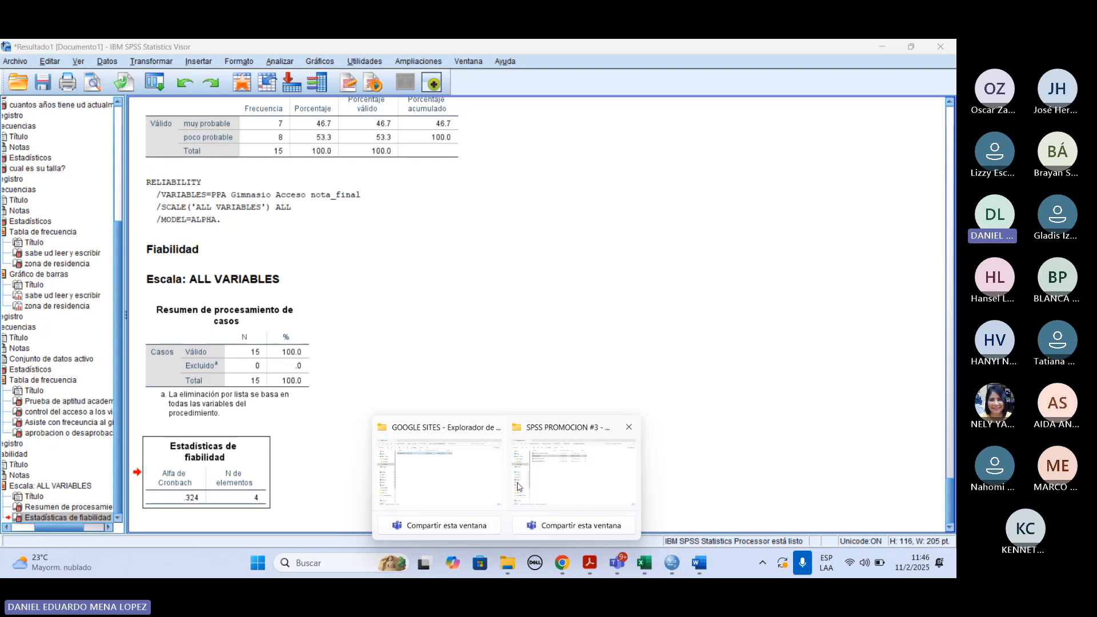
click(564, 481)
key(alt+Up)
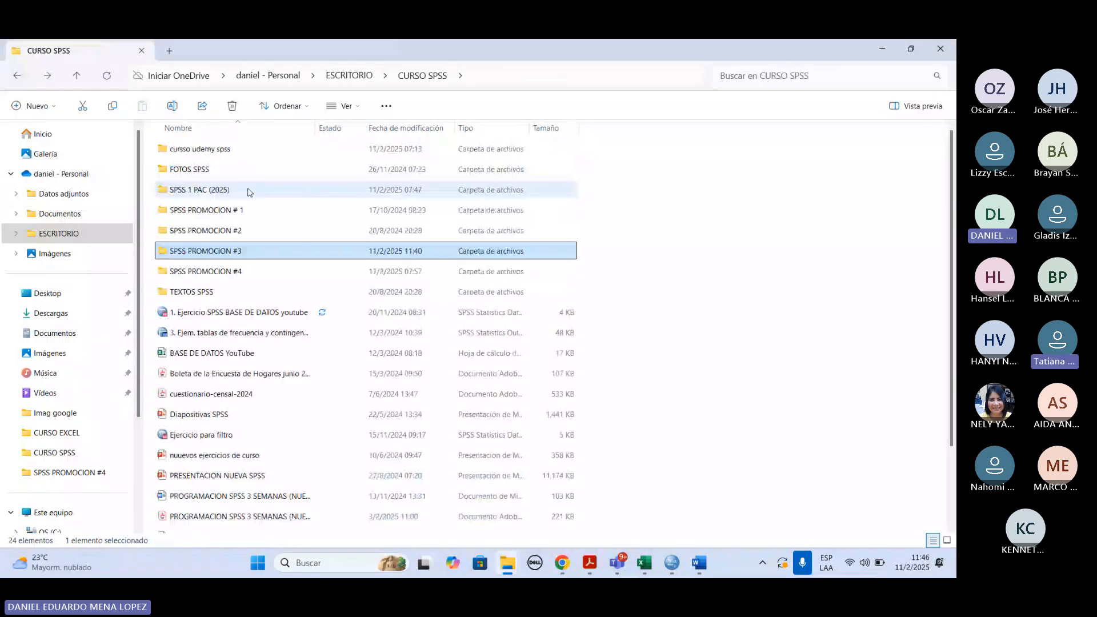
click(224, 269)
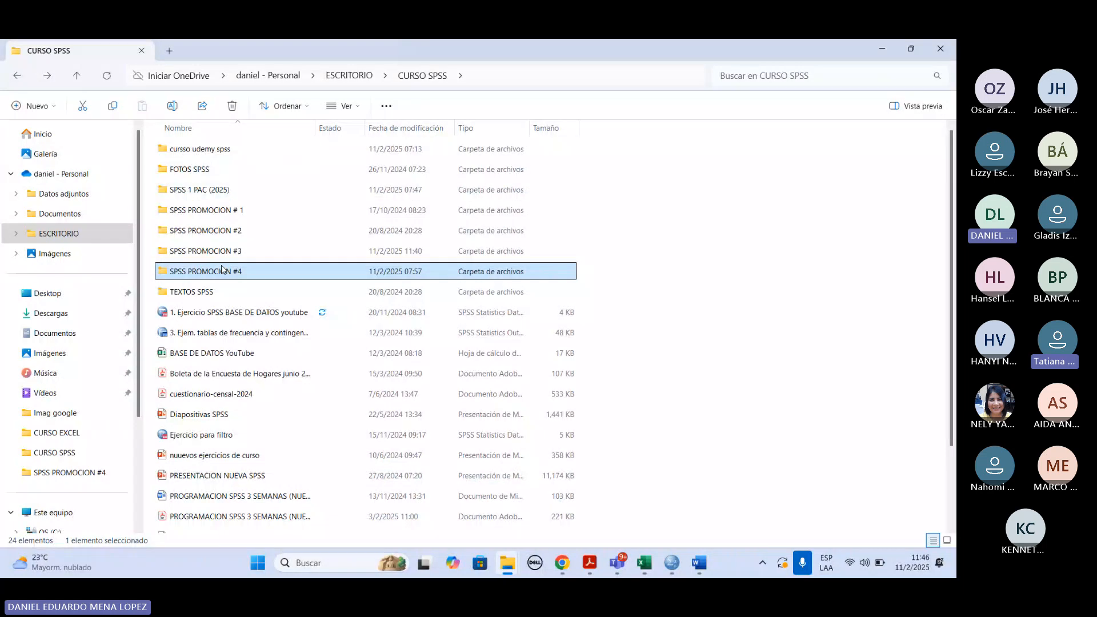
double_click(223, 269)
double_click(228, 150)
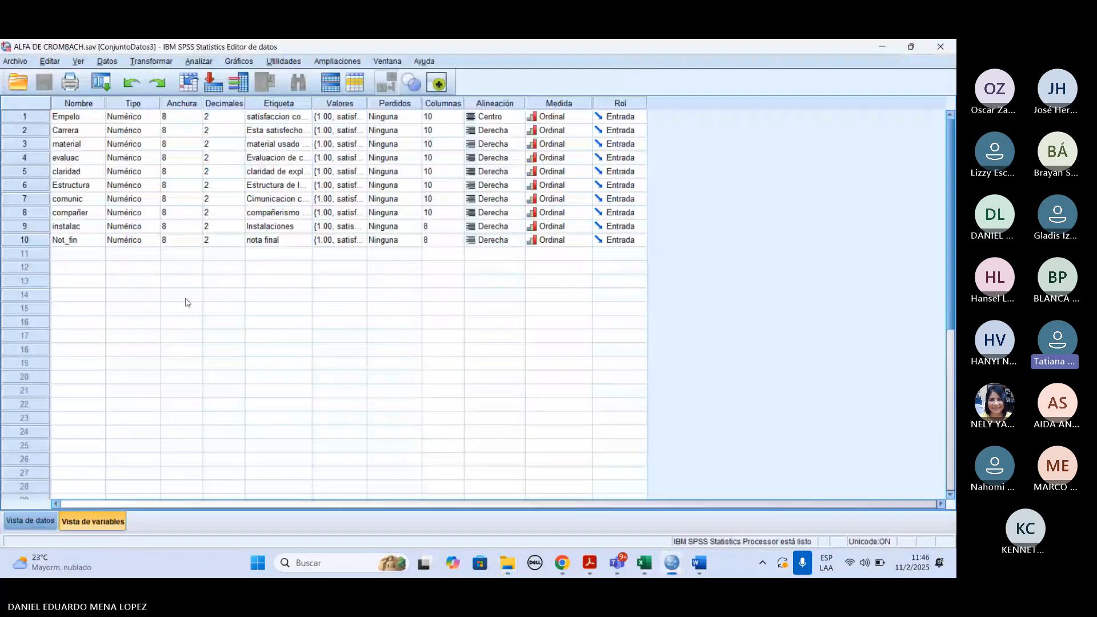
Step: Review the ten variables of the ALFA DE CROMBACH dataset and inspect the value labels of Empelo without changing them
click(31, 521)
click(74, 522)
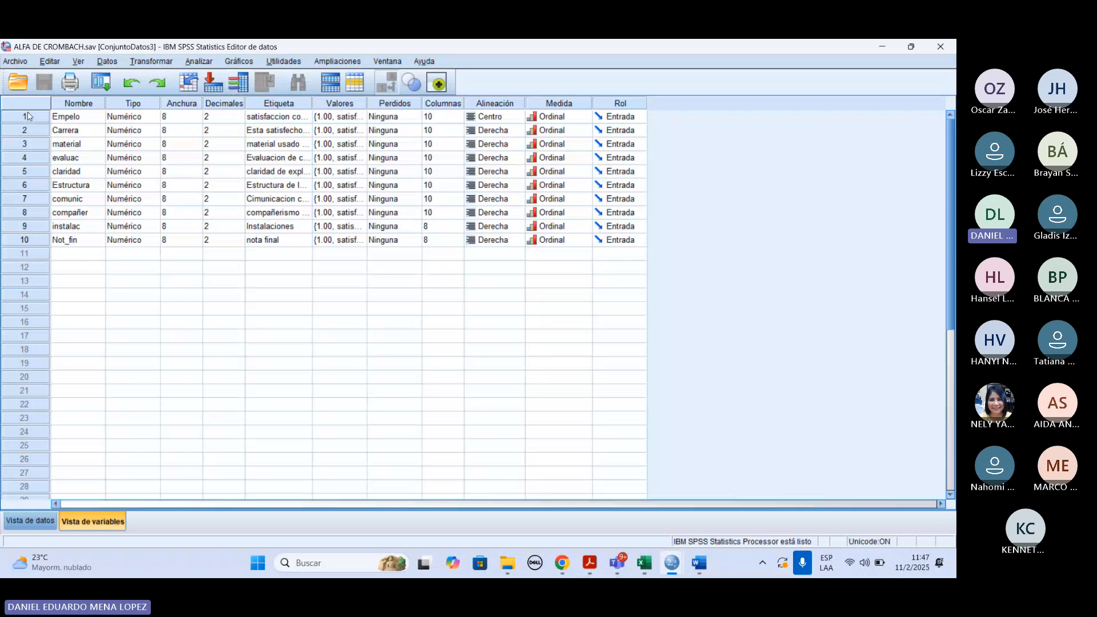
drag(28, 116, 24, 241)
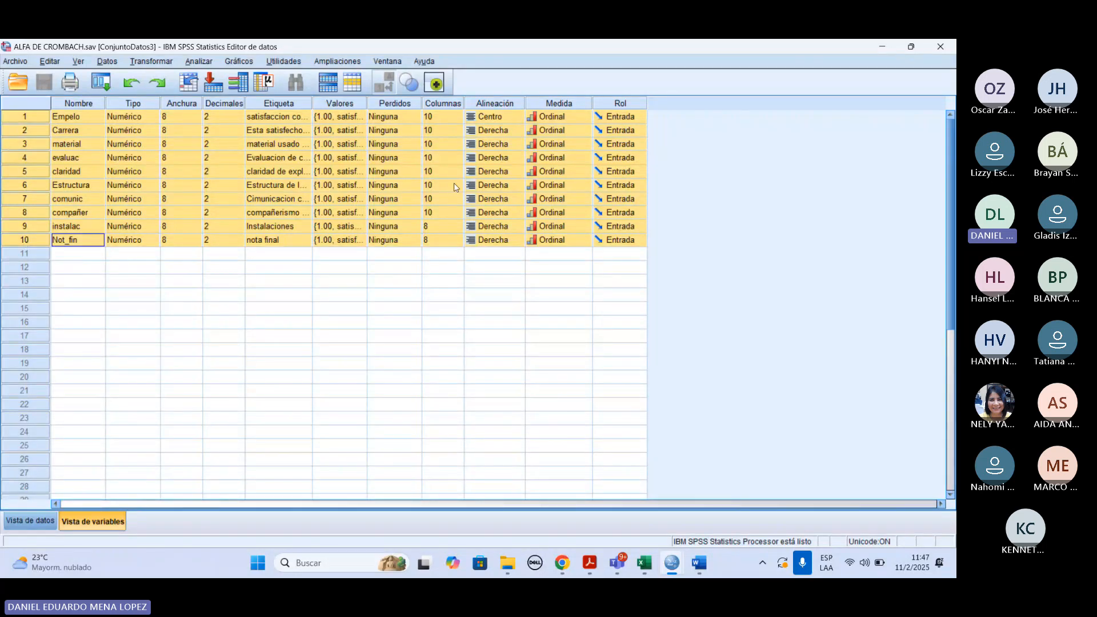
click(359, 116)
click(359, 117)
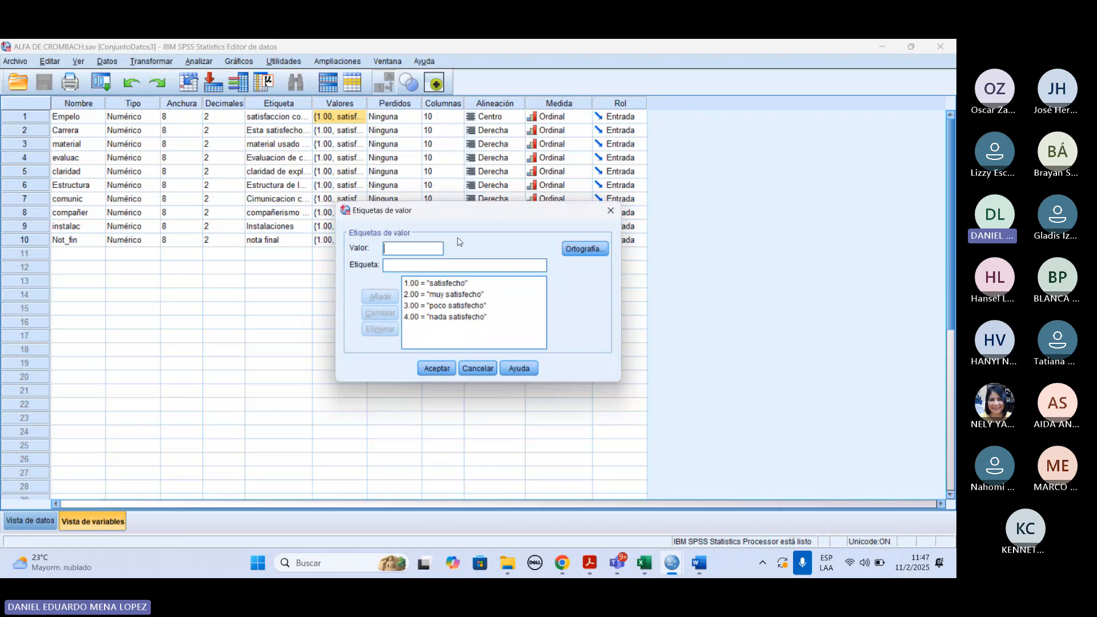
click(480, 368)
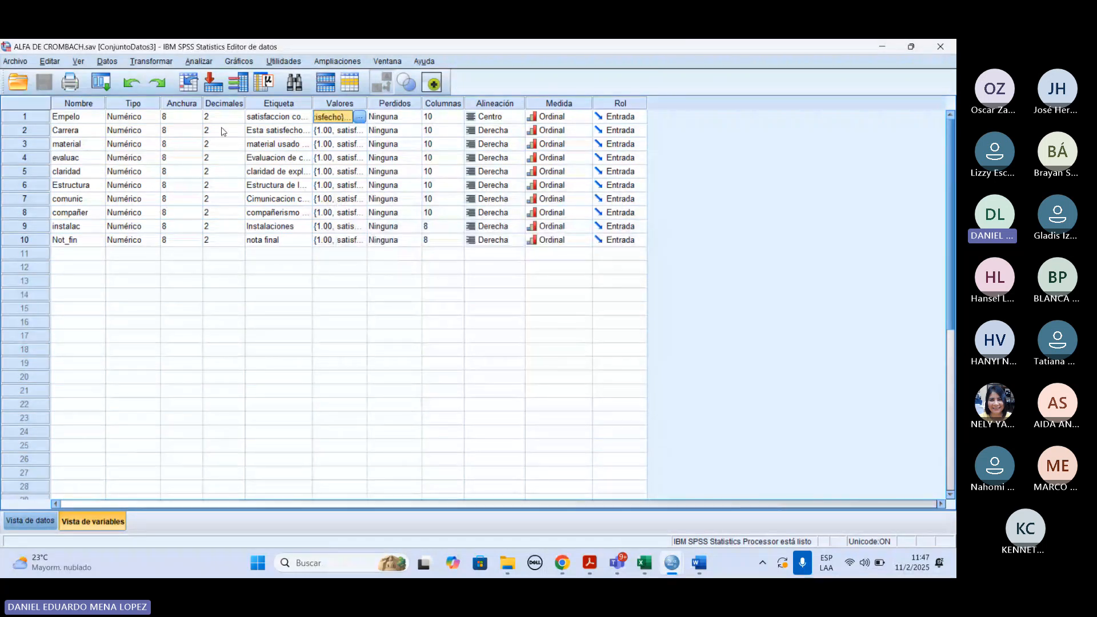
Step: Run a scale reliability analysis with the Alfa model, using all ten variables from Empelo to Not_fin as items
click(192, 61)
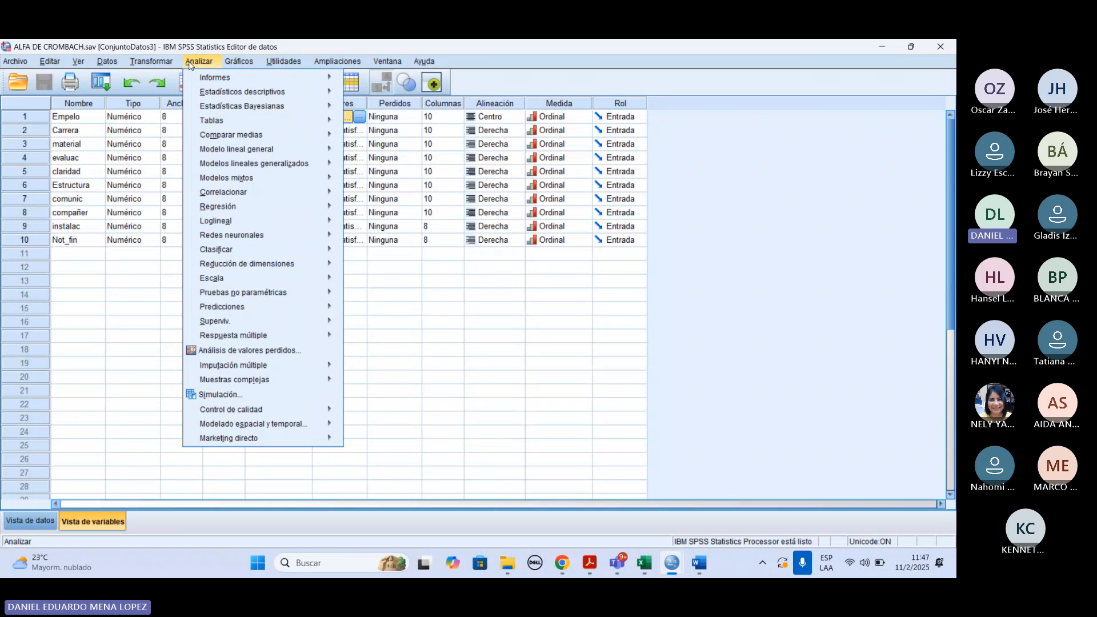
click(148, 172)
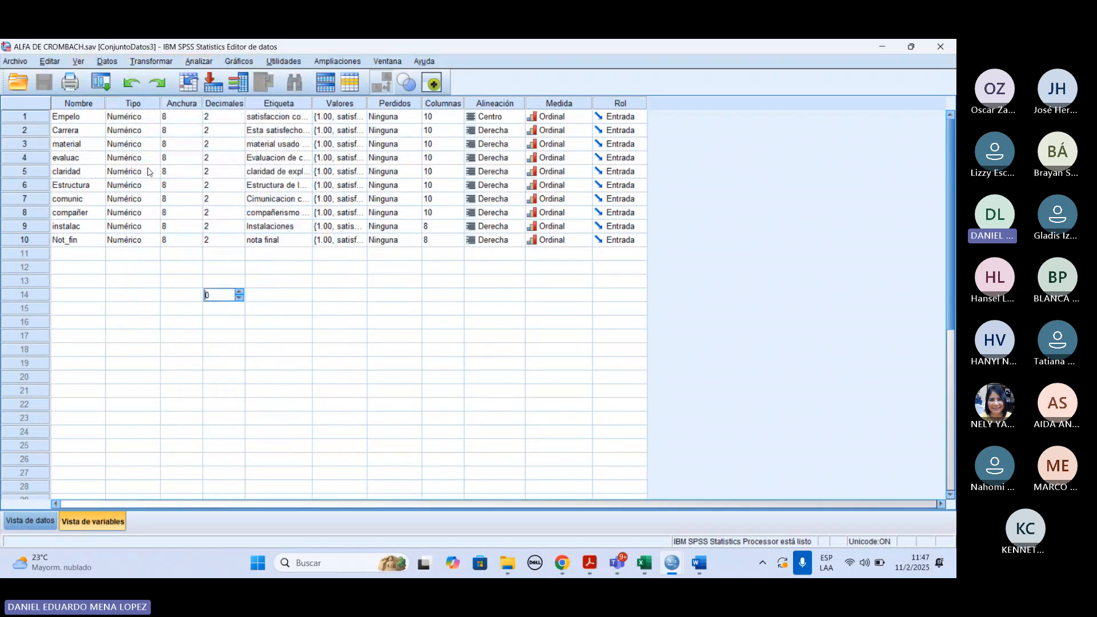
click(94, 85)
click(97, 106)
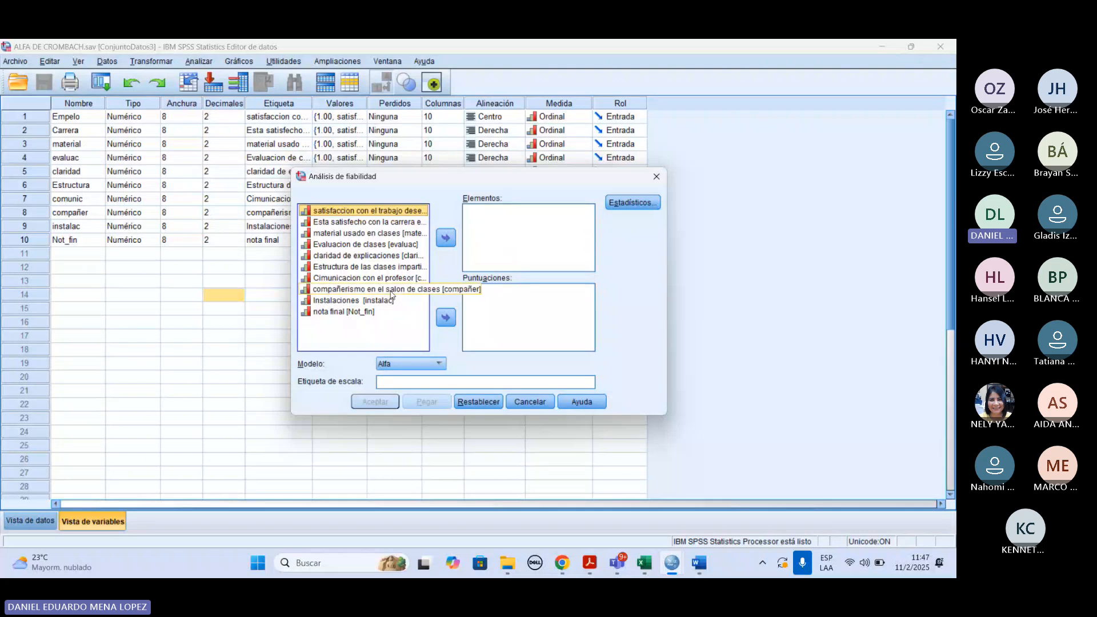
key(shift+Down)
key(shift+Down)
key(shift+Down)
key(shift+End)
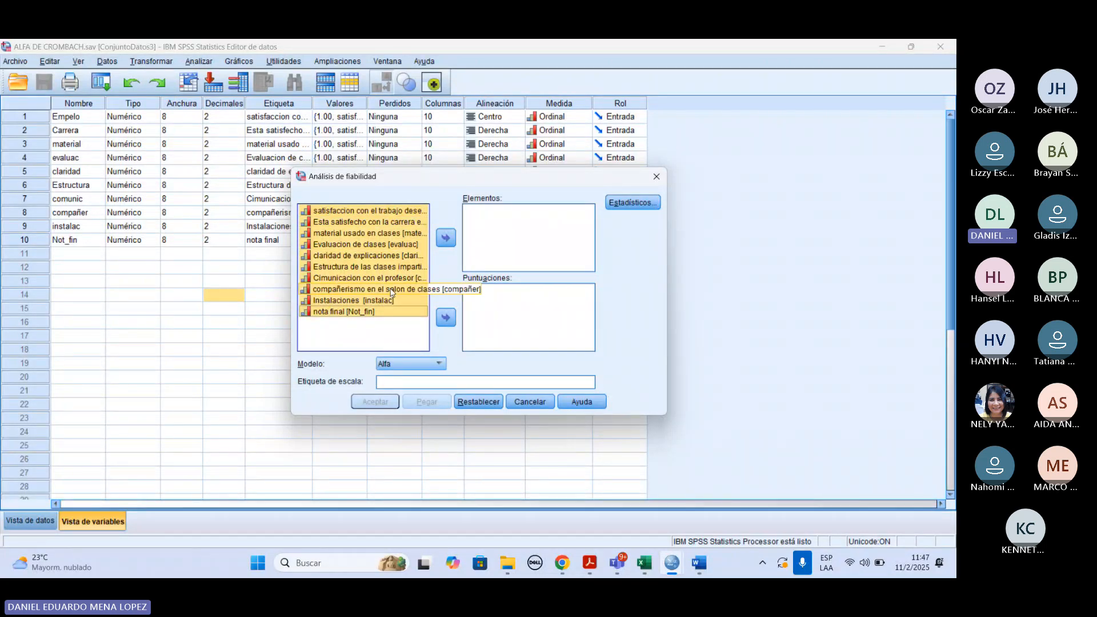
click(446, 238)
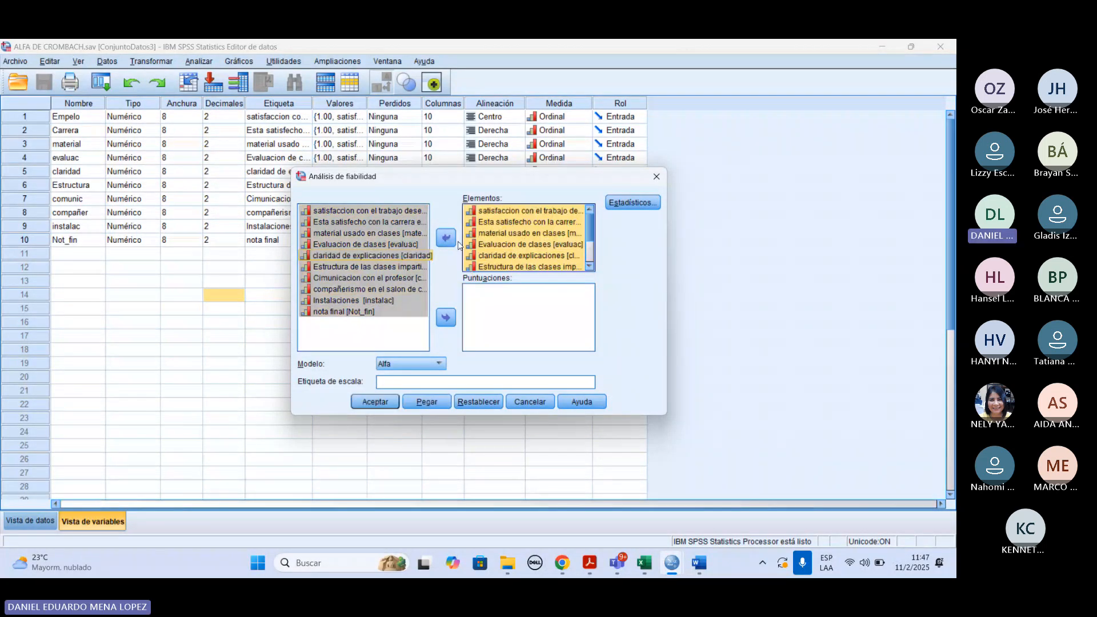
click(384, 403)
scroll(416, 407, down, 2)
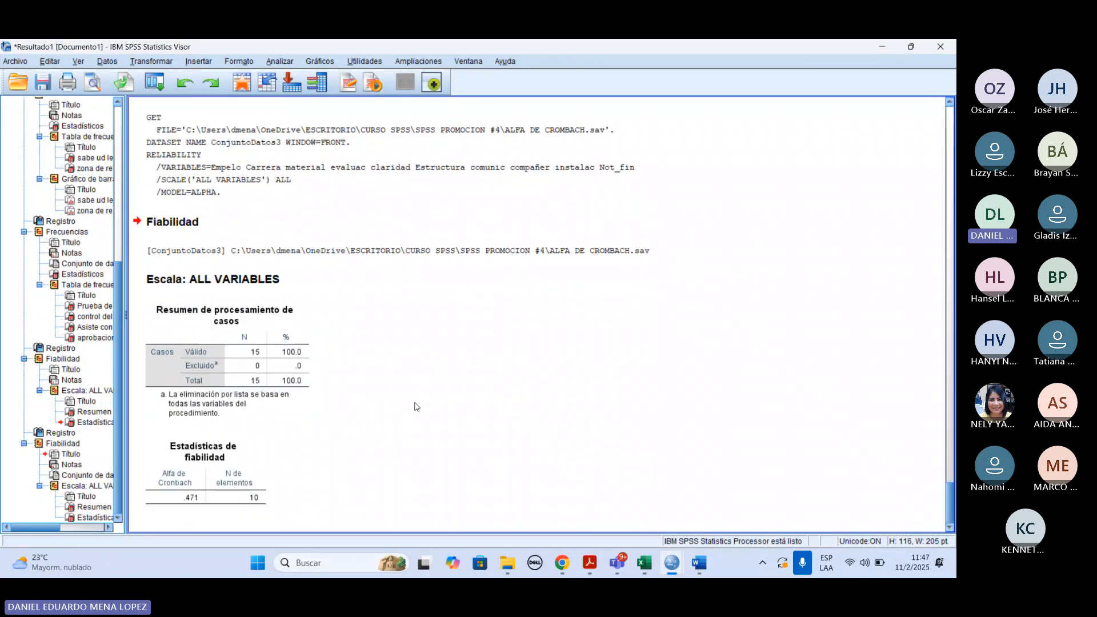
Step: Preview the new Estadísticas de fiabilidad table for the ten items at a larger zoom, and close the preview
click(252, 473)
click(93, 84)
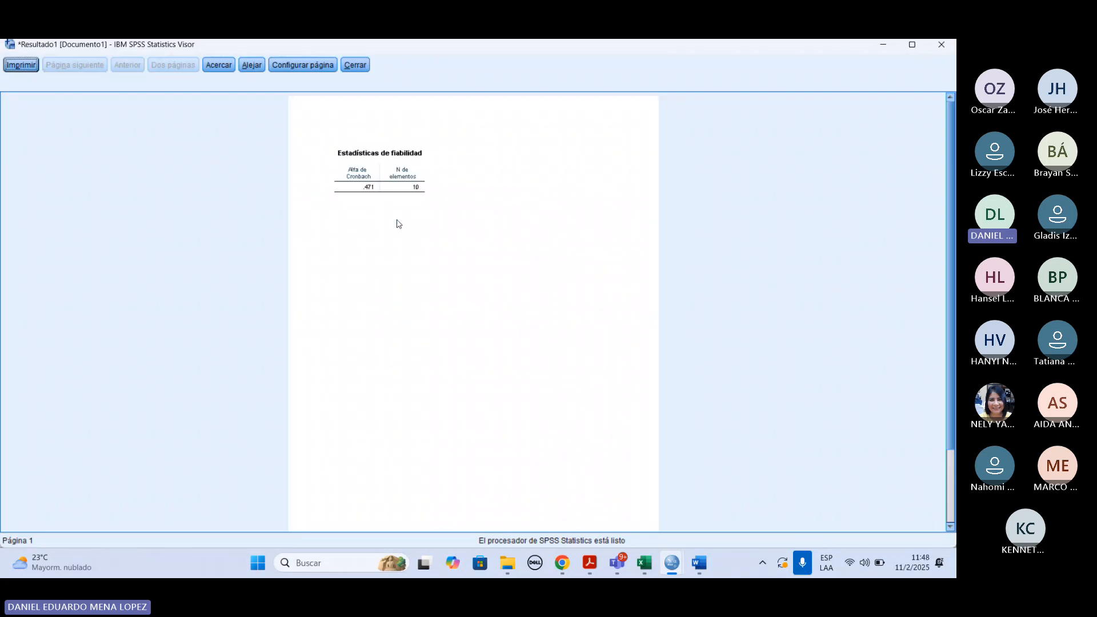
click(226, 68)
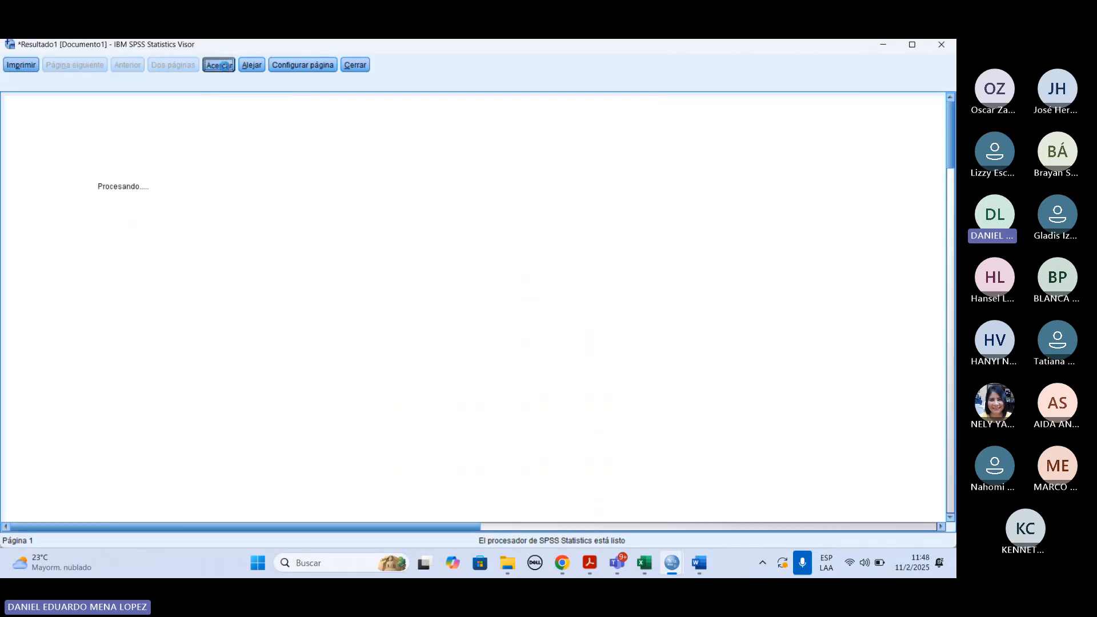
click(252, 65)
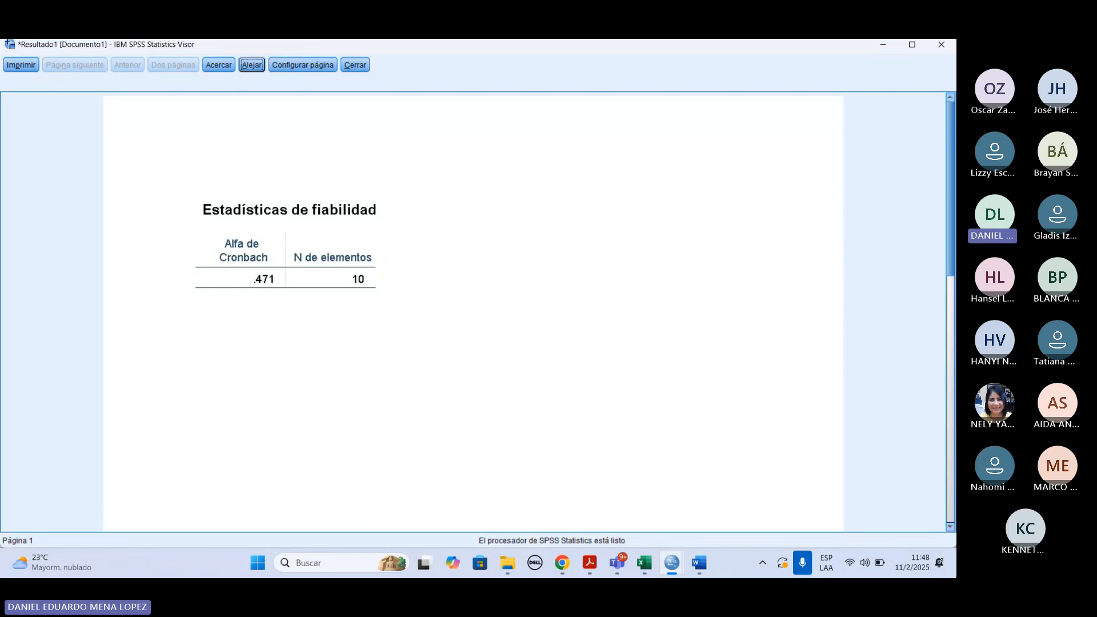
click(937, 51)
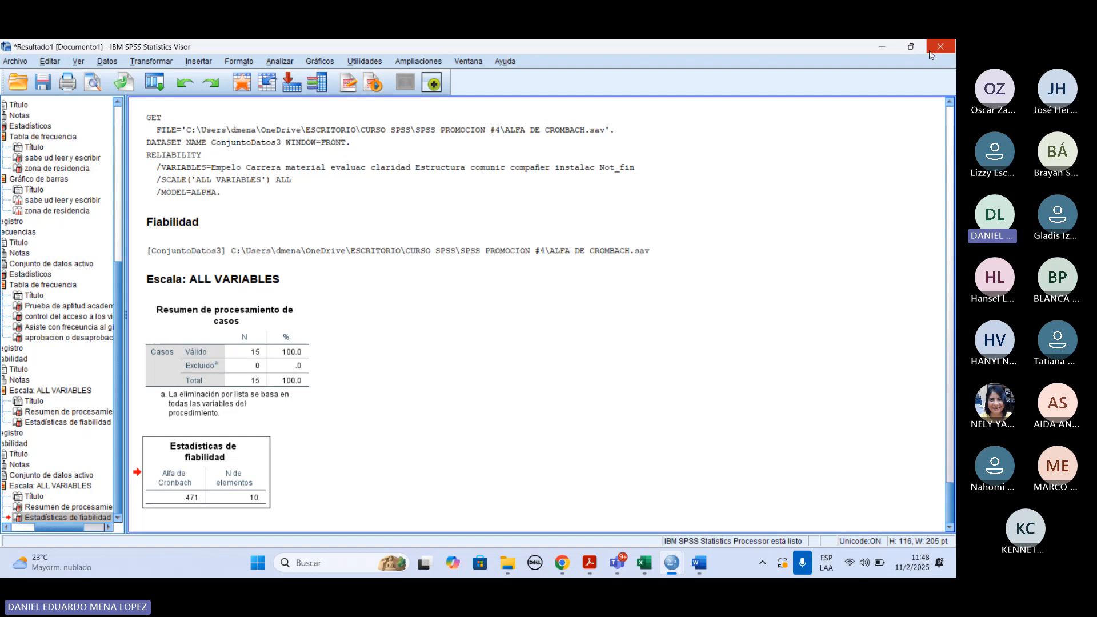
Step: Switch to File Explorer and open the EJERCICIO ALFA DE CROMBACH EXEL workbook from the SPSS PROMOCION #4 folder
mouse_move(650, 565)
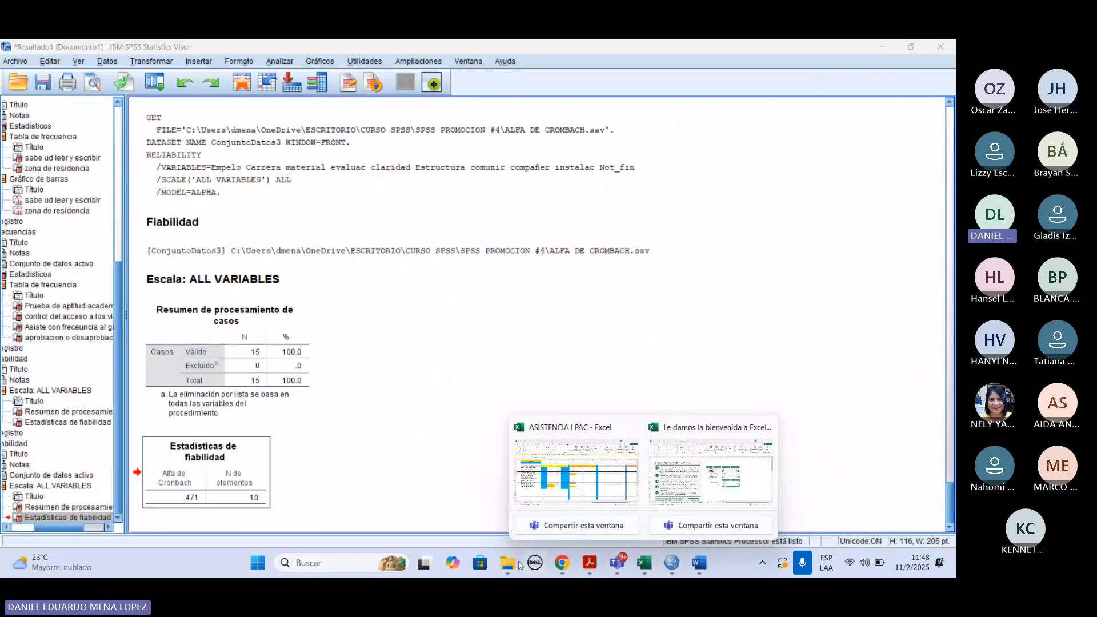
click(521, 565)
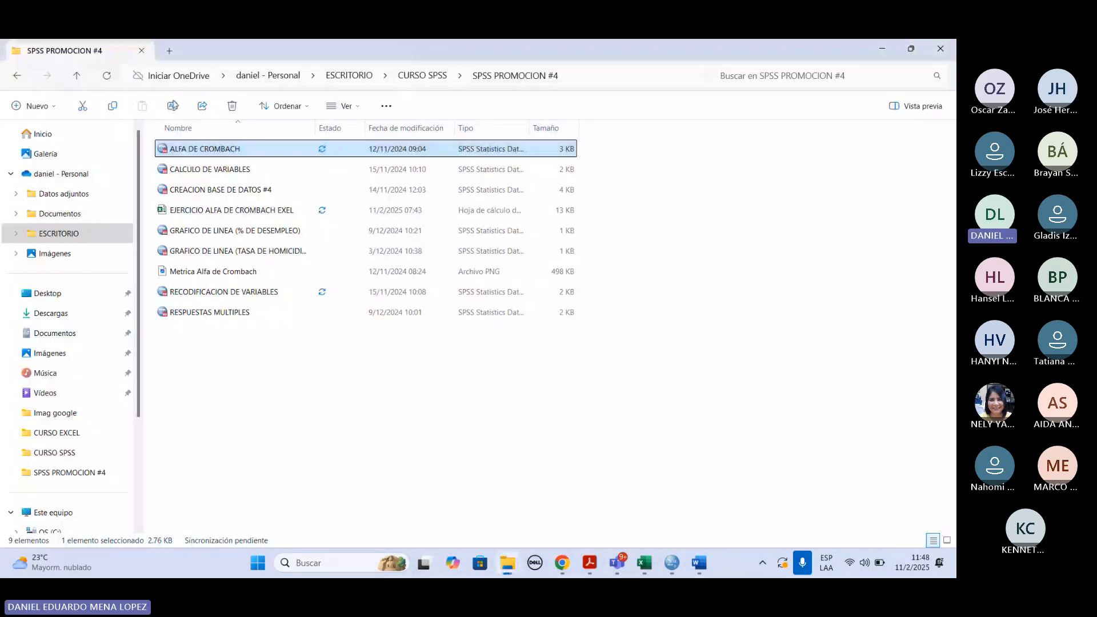
click(259, 215)
double_click(259, 215)
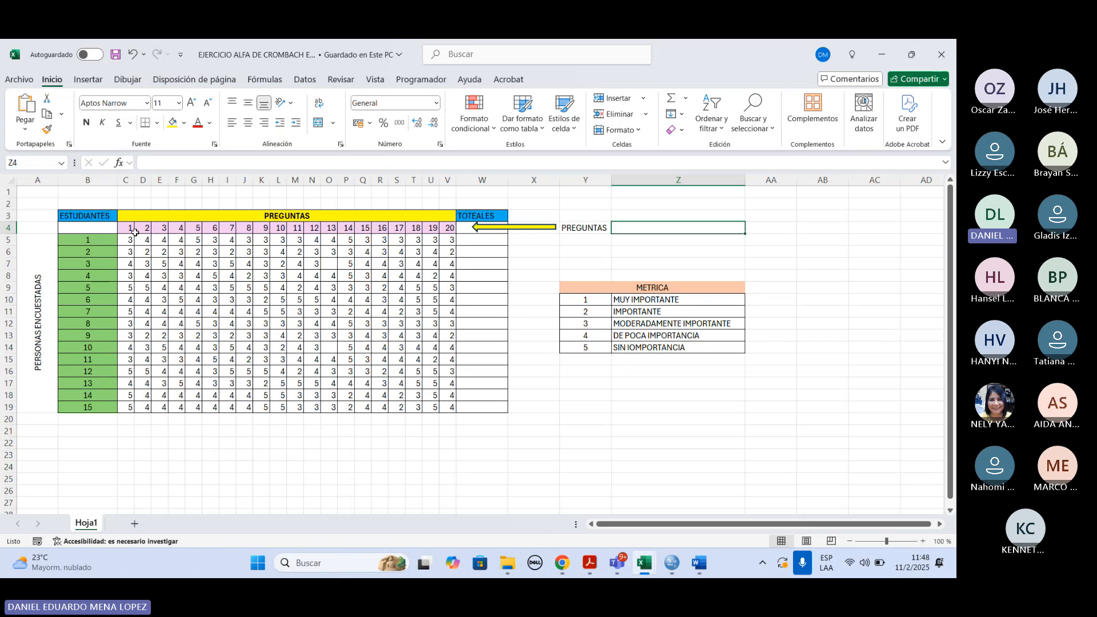
Step: Examine the survey table's layout: the 20 question headings, the 15 student rows and the block of responses
drag(86, 217, 465, 403)
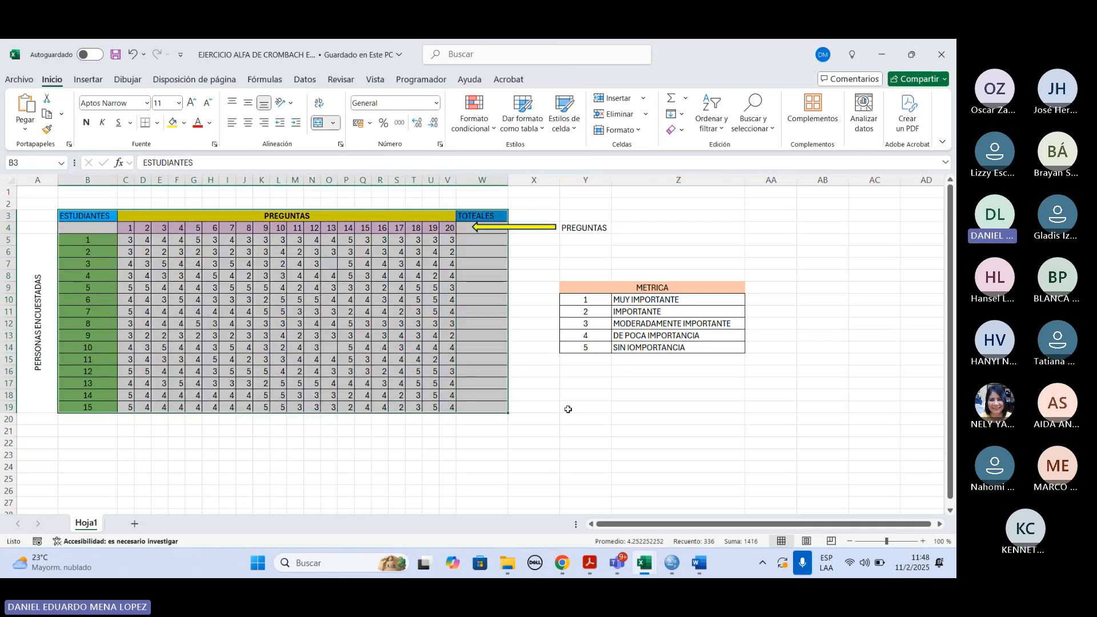
click(568, 410)
drag(129, 228, 452, 227)
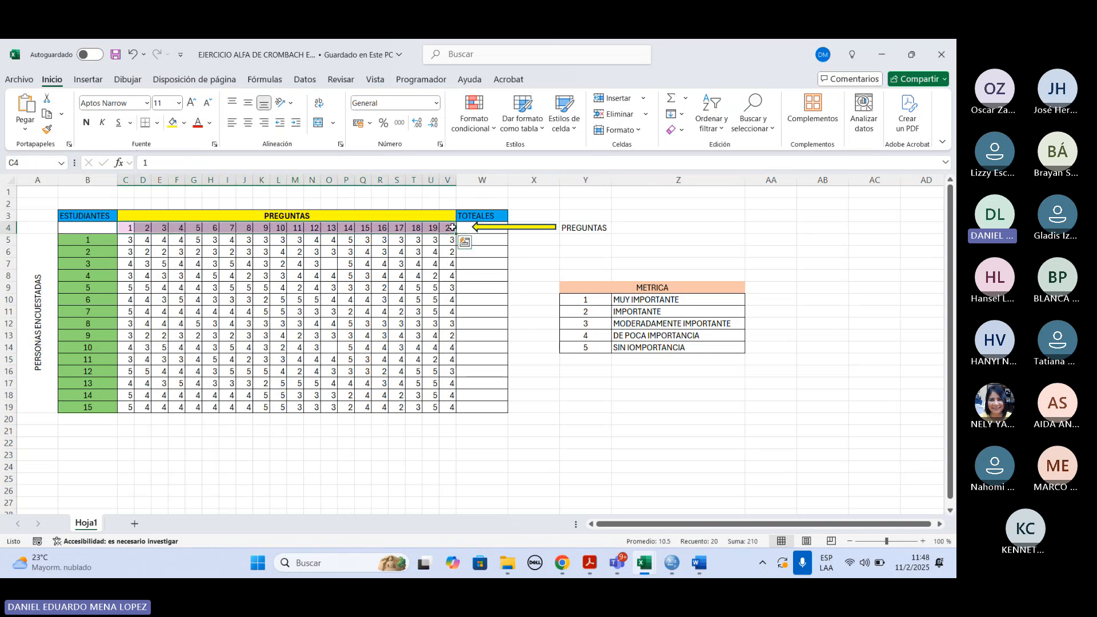
click(130, 228)
click(453, 227)
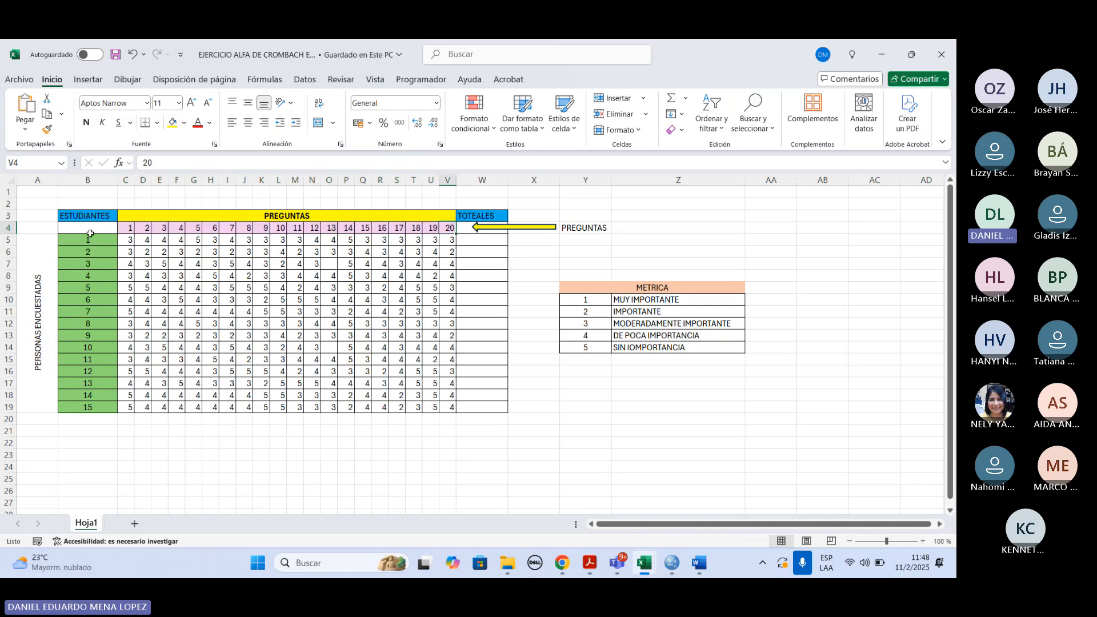
drag(89, 238, 86, 407)
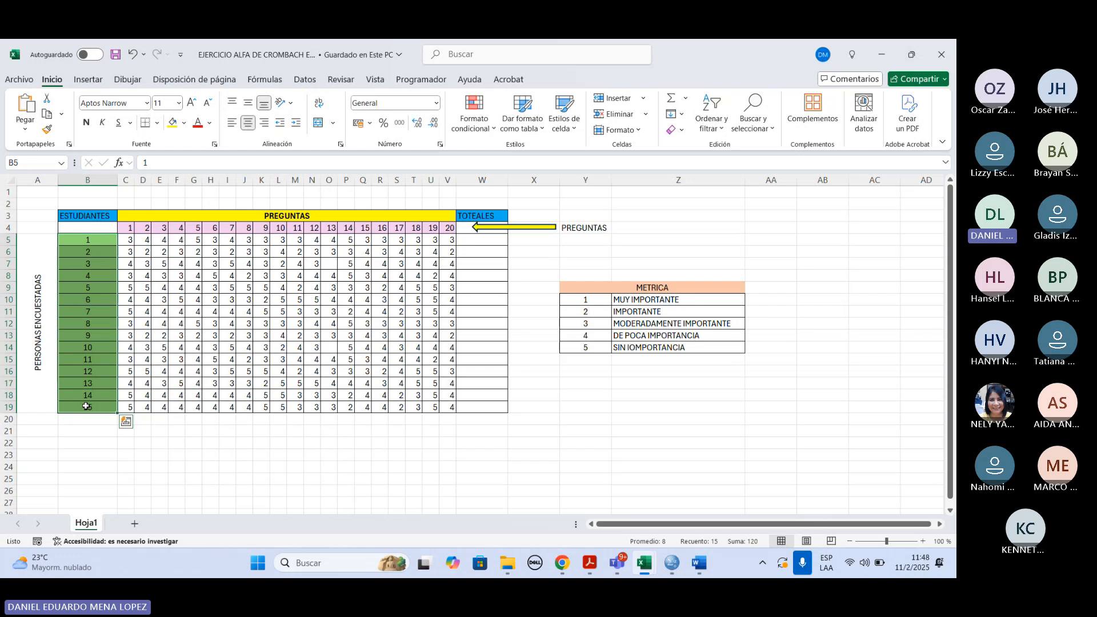
drag(126, 240, 451, 407)
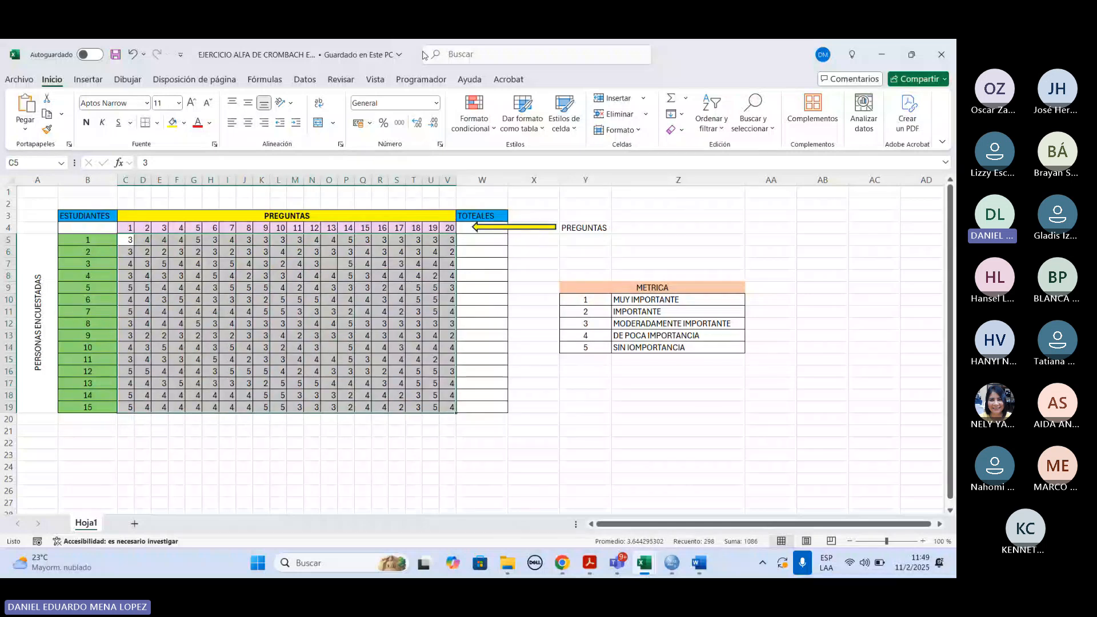
Step: Compare the METRICA importance scale with the first student's answers to questions 1 and 2
mouse_move(617, 563)
click(585, 348)
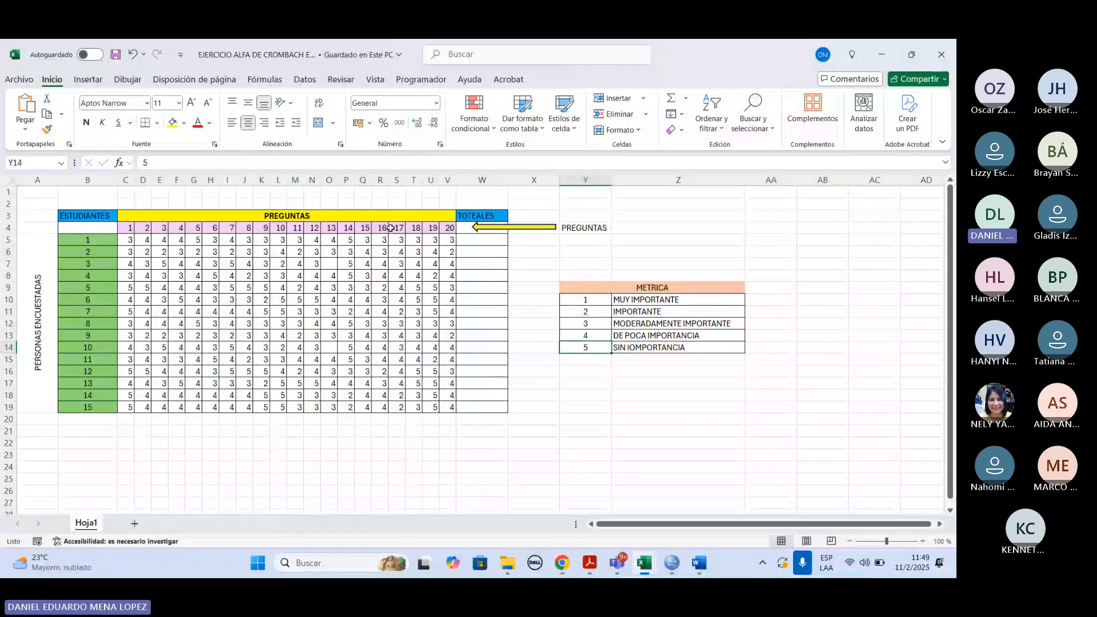
click(134, 241)
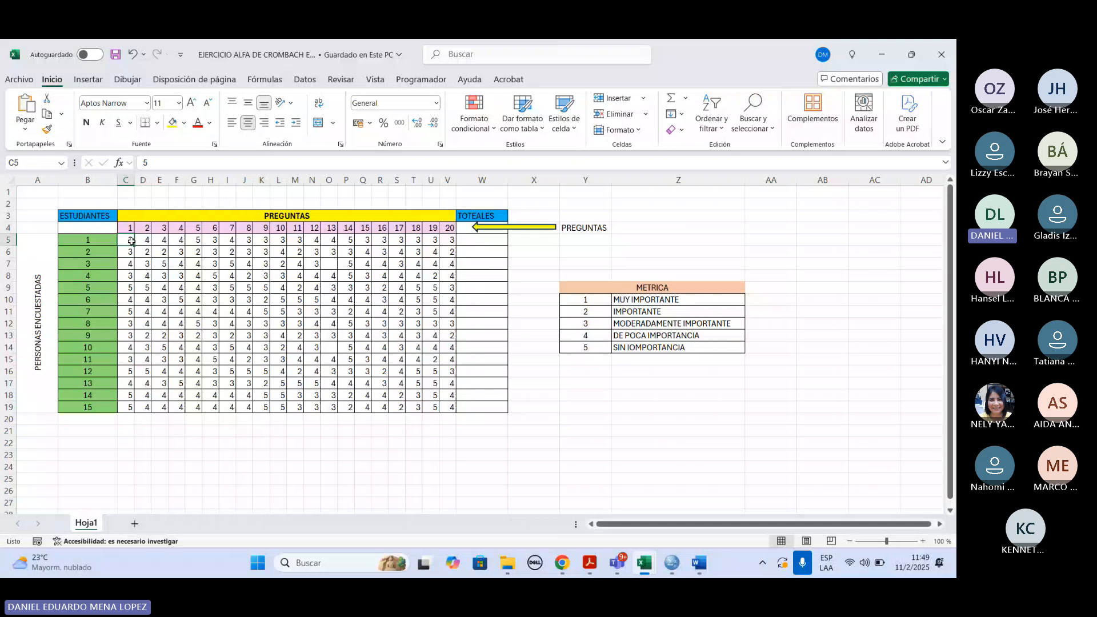
text(3)
click(145, 243)
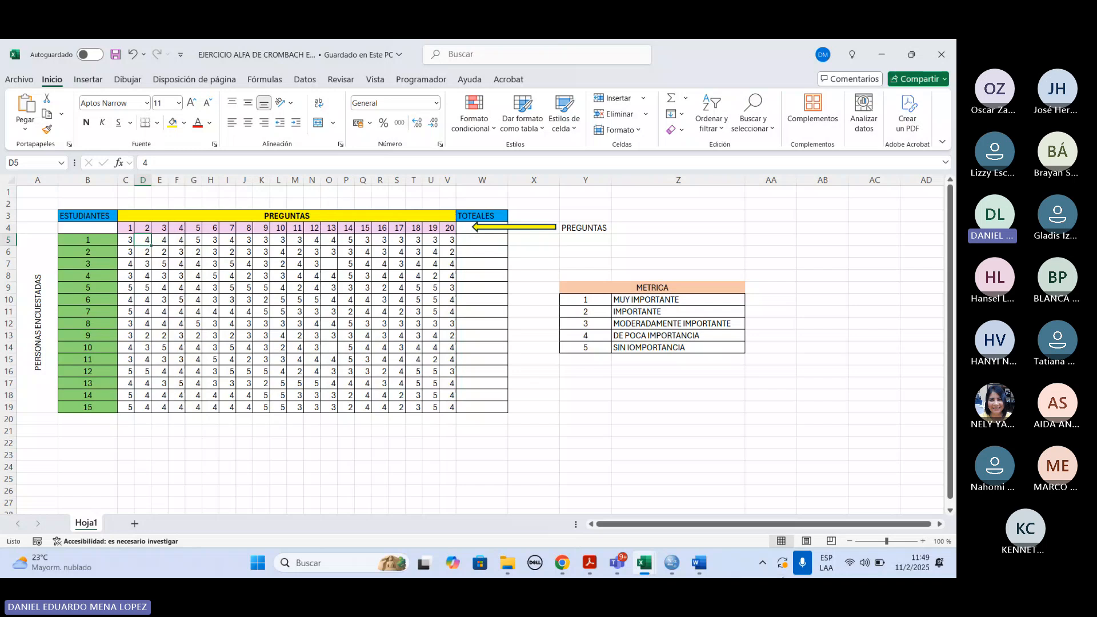
Step: Switch to the SPSS data editor, create a new empty dataset and show its data view
click(674, 570)
click(603, 471)
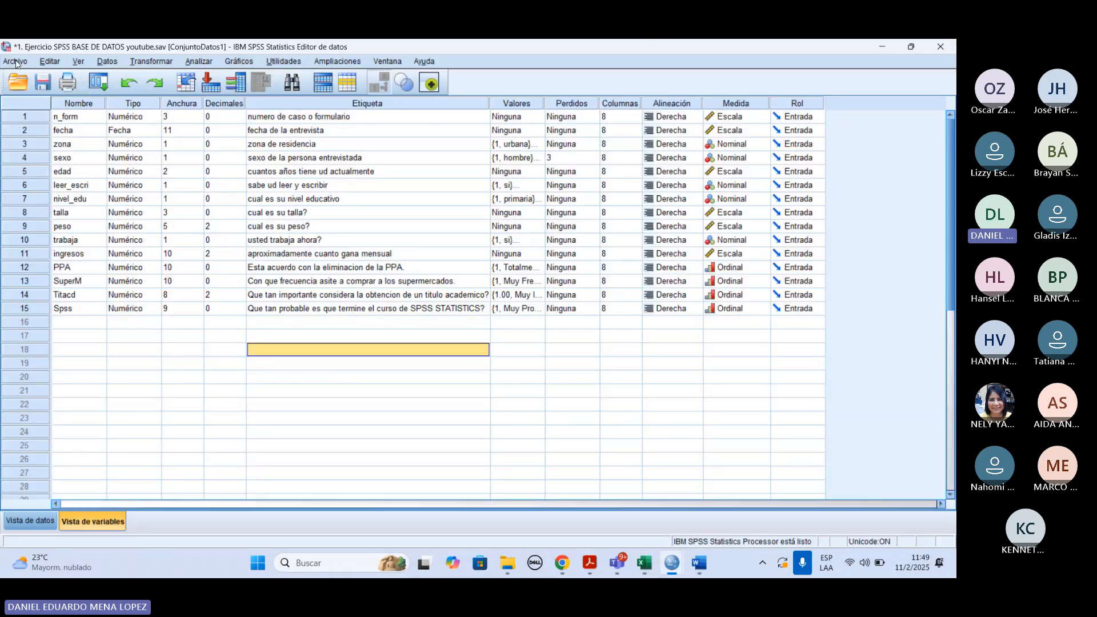
click(15, 62)
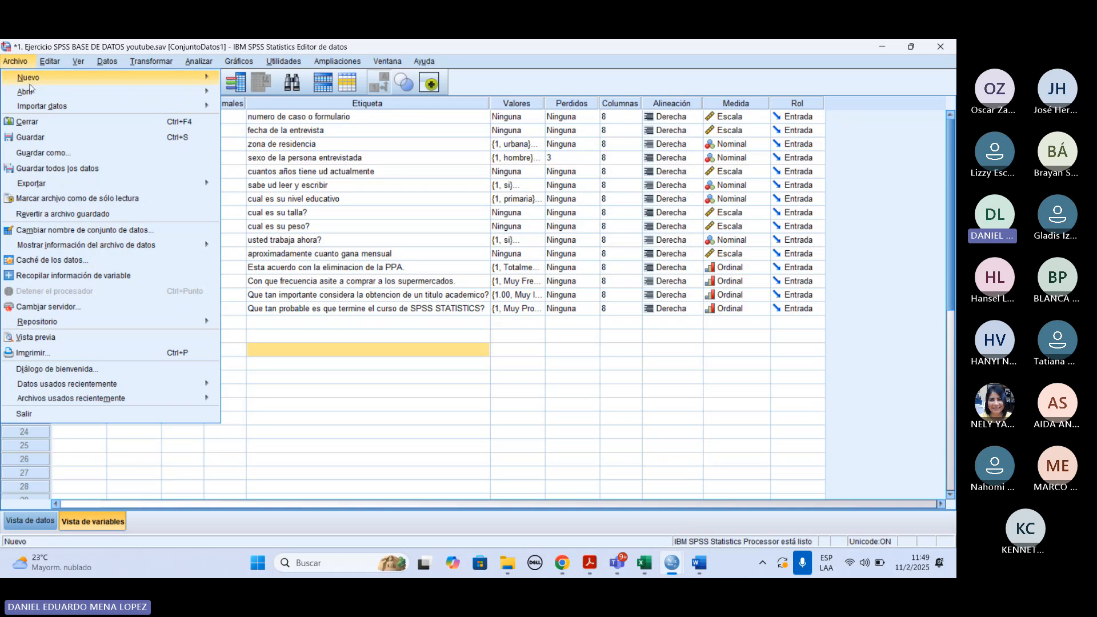
mouse_move(35, 78)
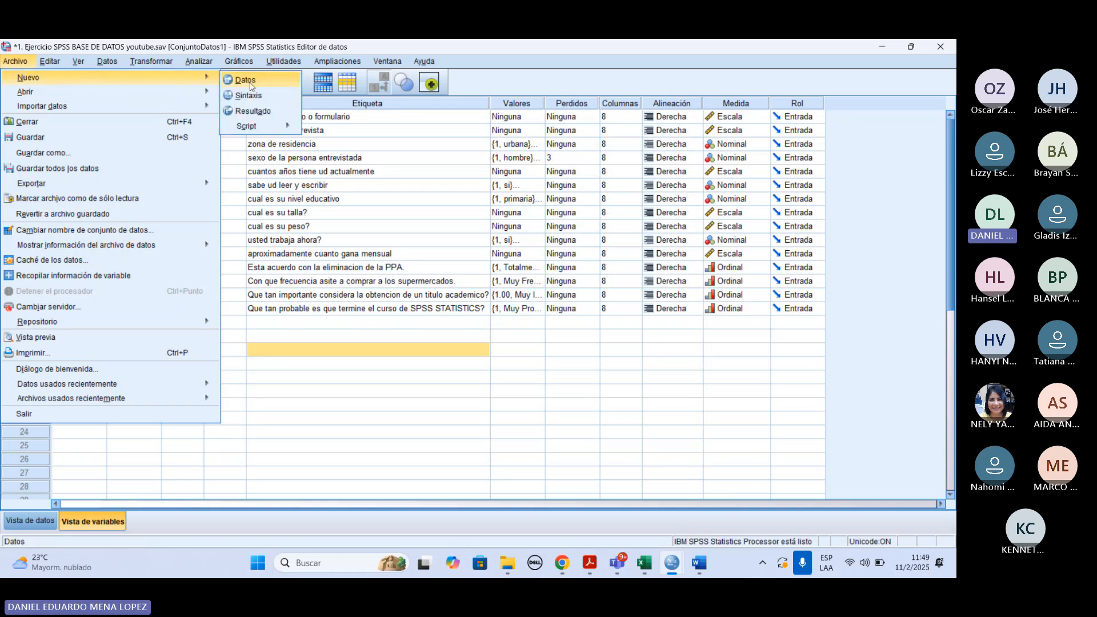
click(250, 85)
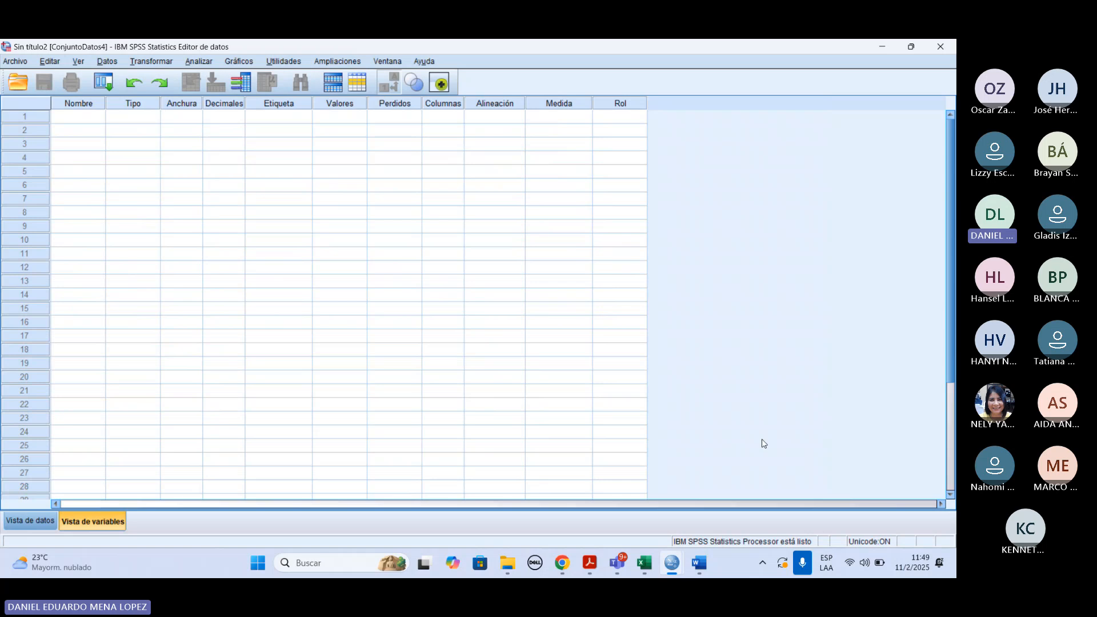
click(46, 527)
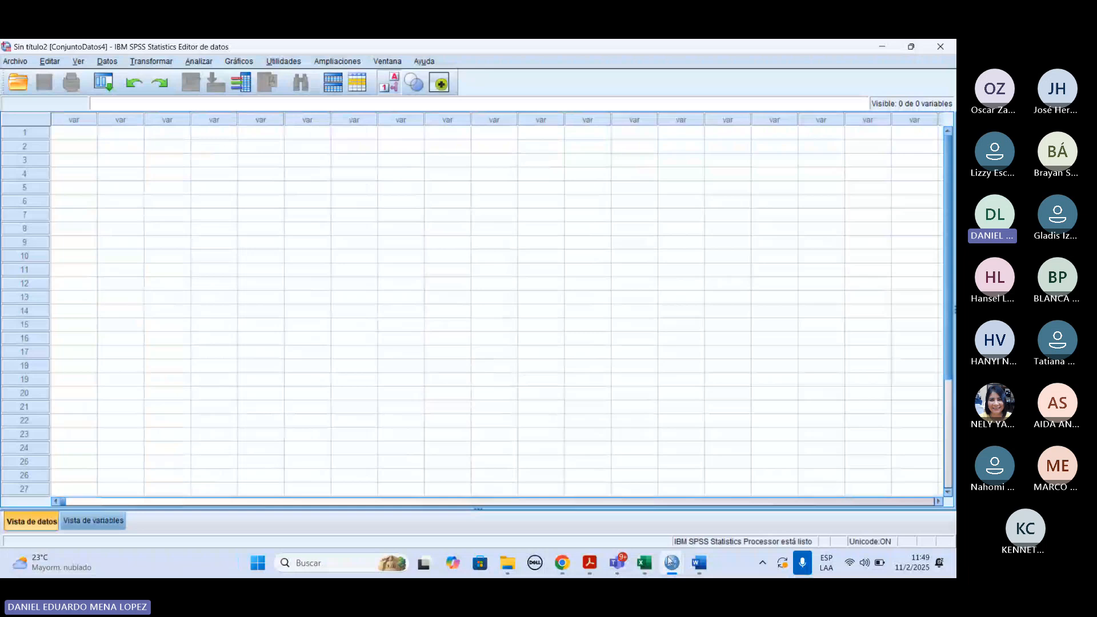
Step: Copy the survey responses in C5:V19 from the Excel workbook and paste them into the new SPSS dataset starting at its first cell
click(642, 568)
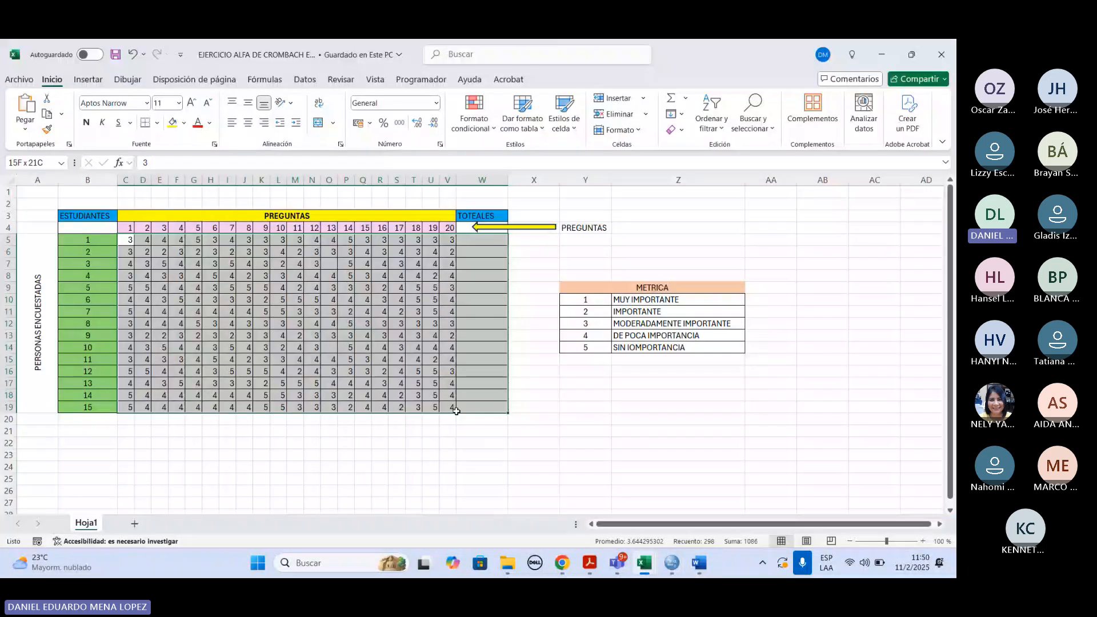
drag(457, 412, 447, 410)
key(ctrl+c)
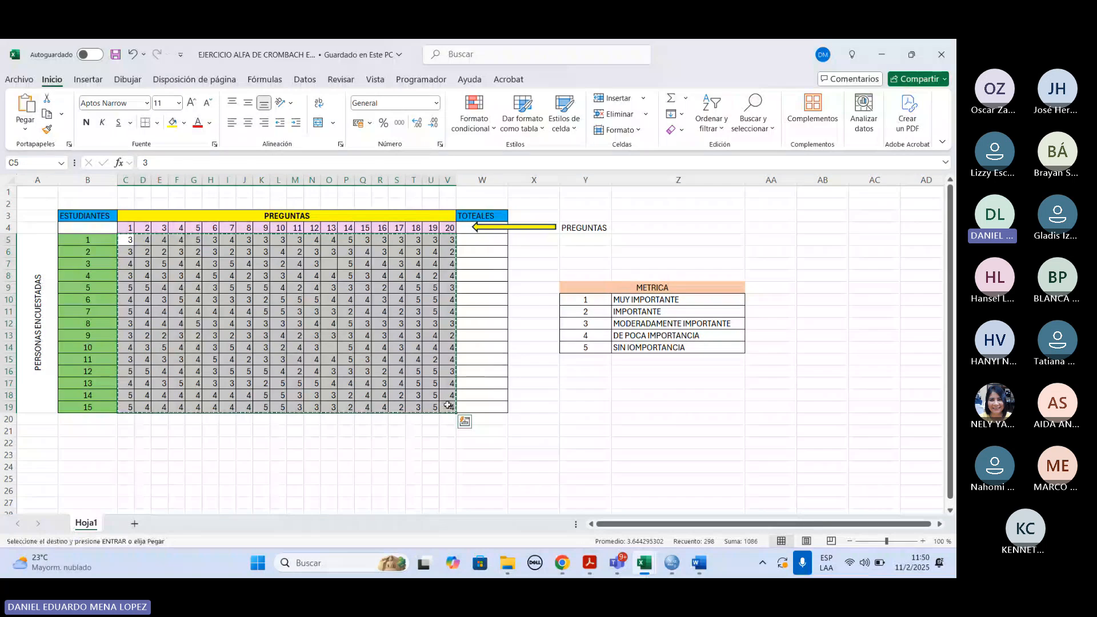
mouse_move(700, 521)
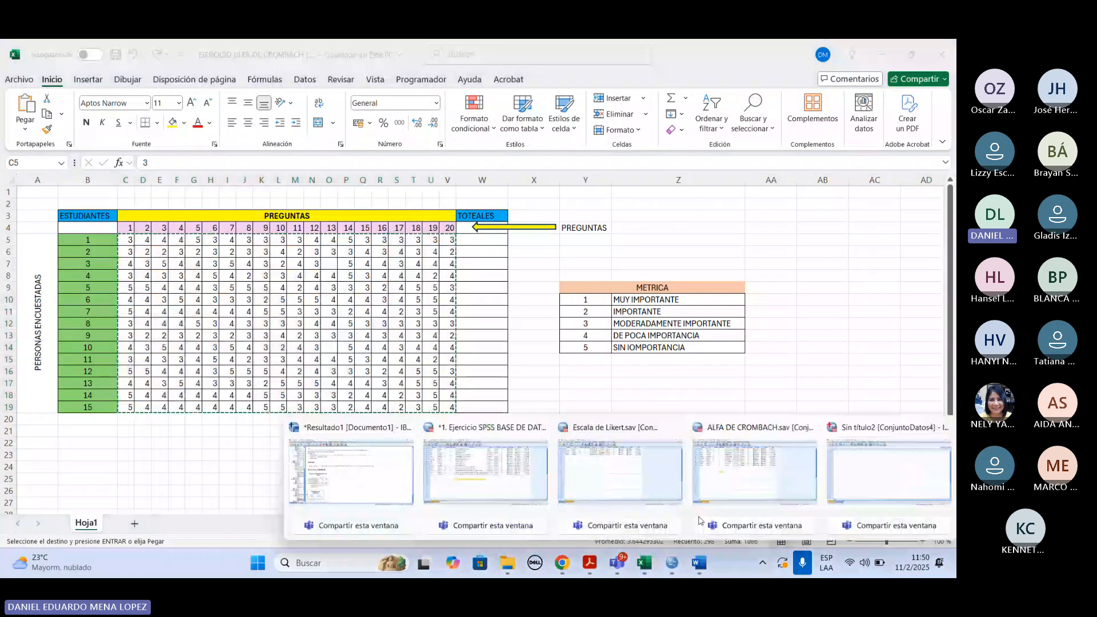
click(889, 472)
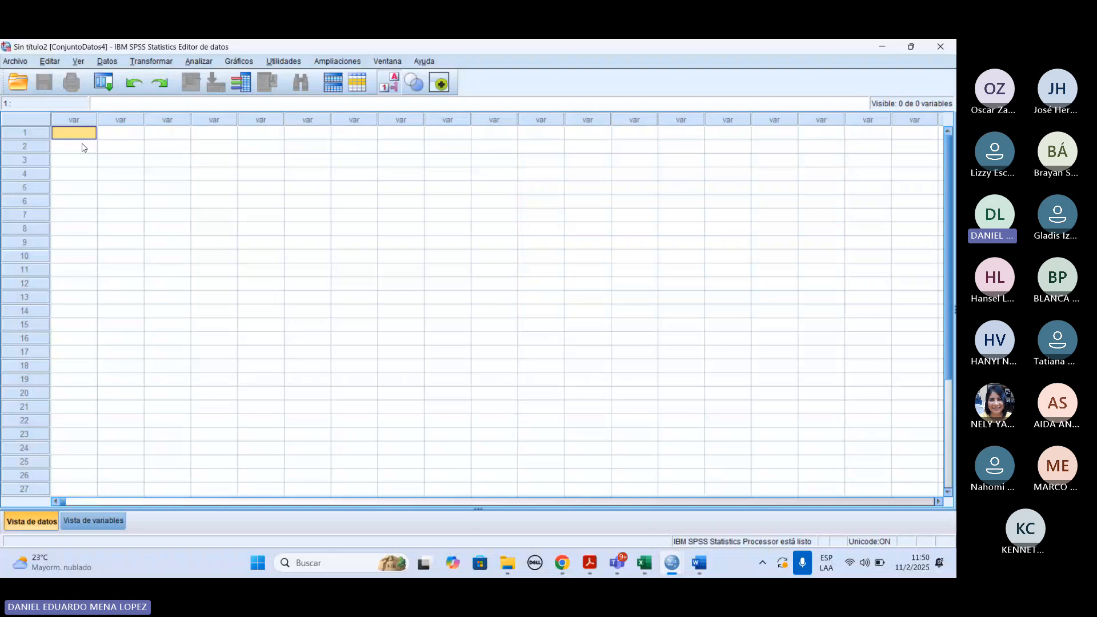
key(ctrl+v)
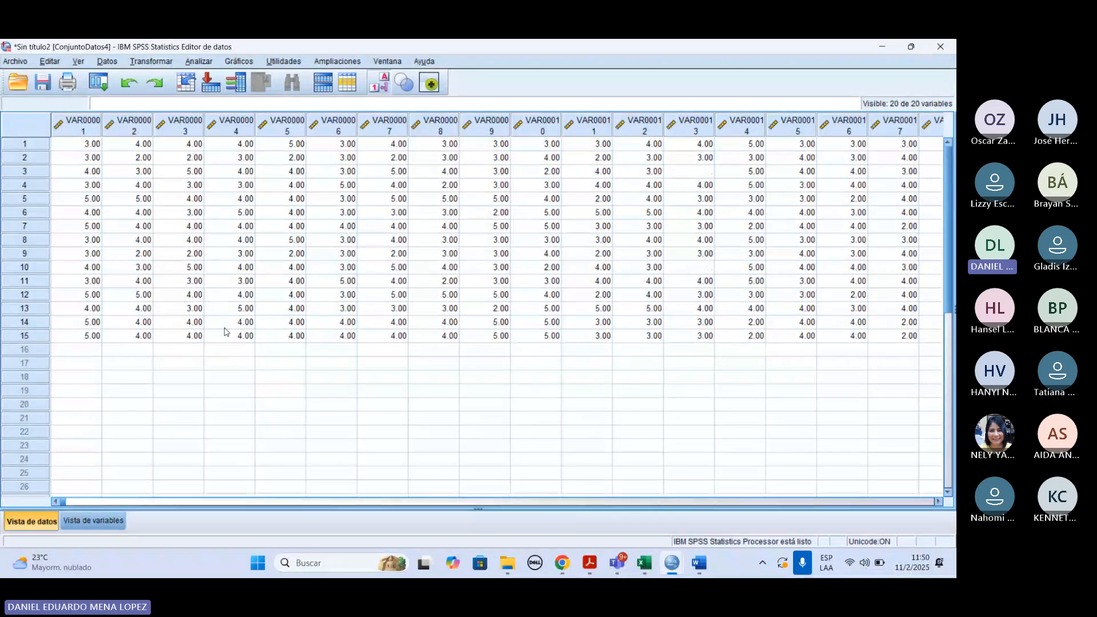
Step: Run a reliability analysis with the Alfa model on all 20 variables, VAR00001 to VAR00020
click(99, 83)
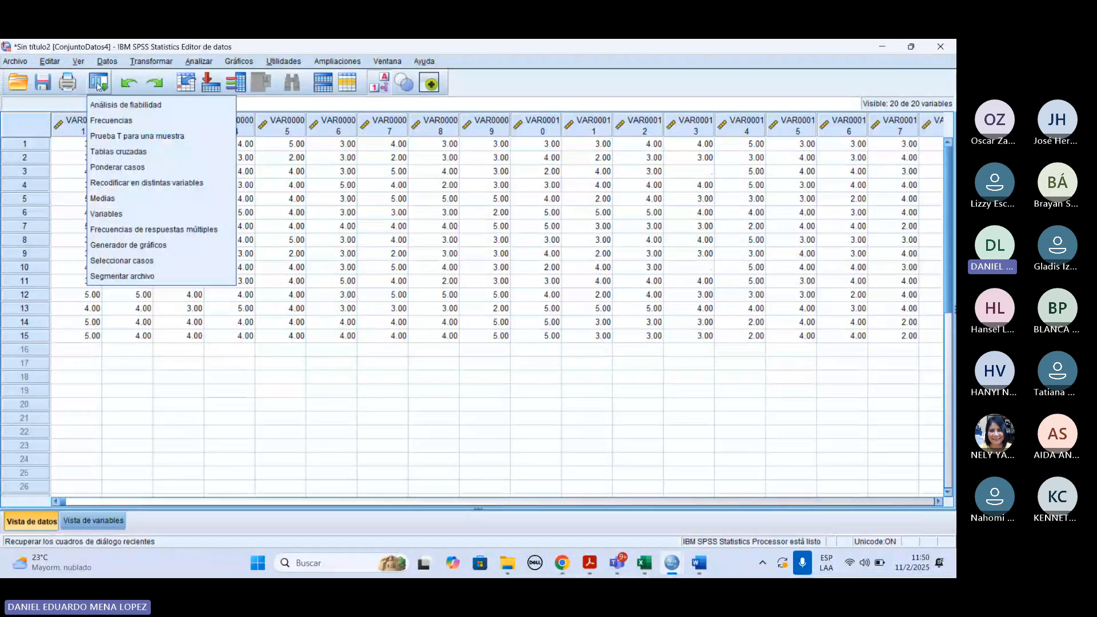
click(132, 104)
key(ctrl+a)
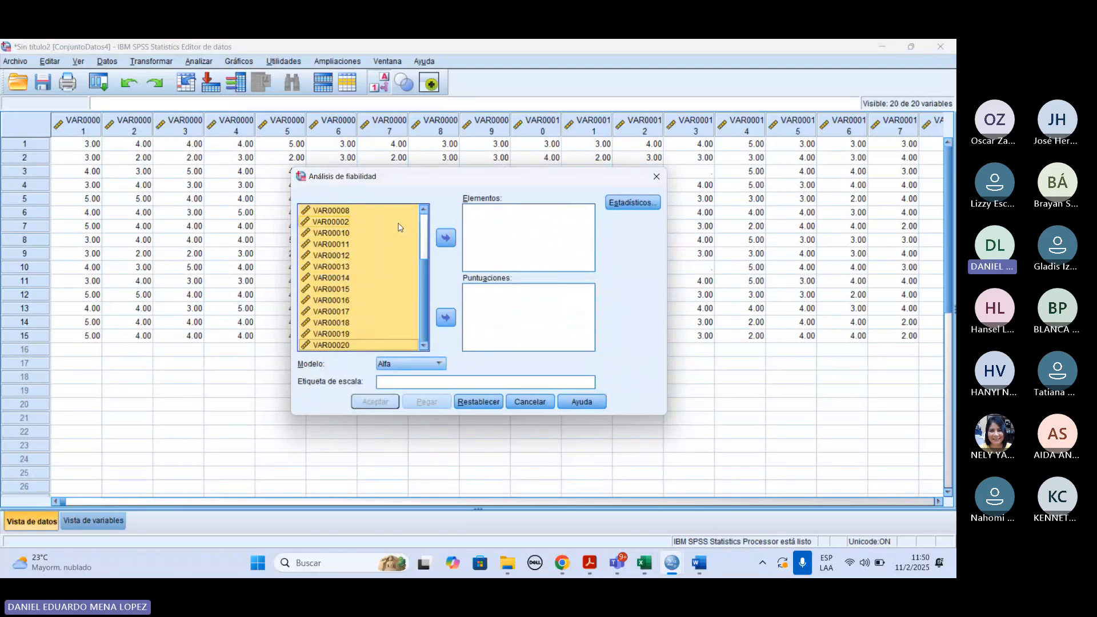
click(446, 237)
click(375, 402)
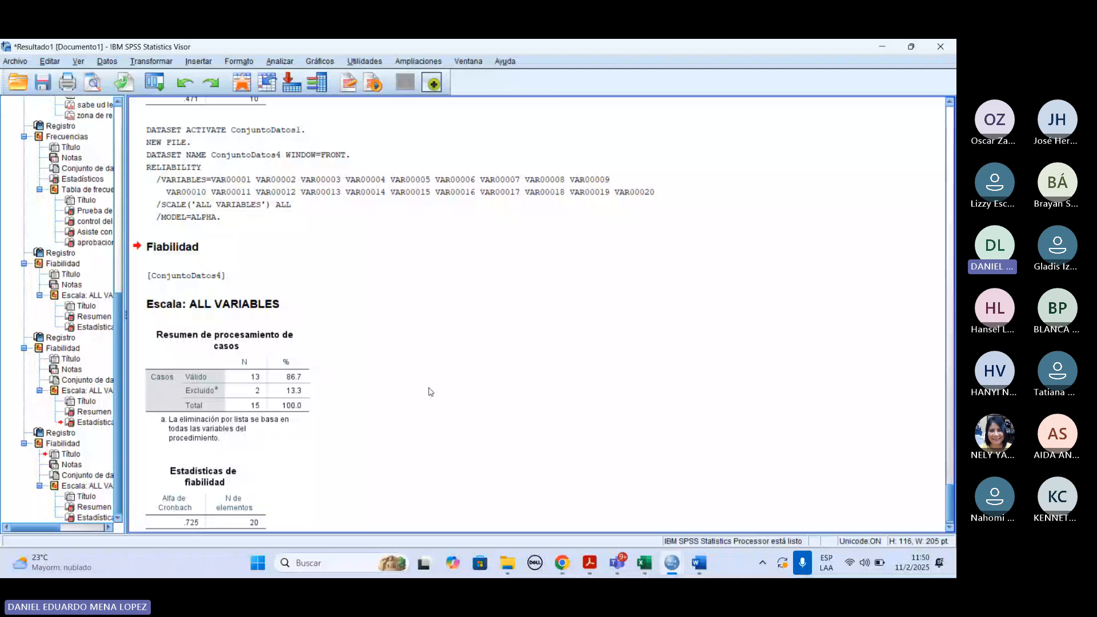
Step: View the new reliability statistics table enlarged in print preview, and return to the output
click(208, 470)
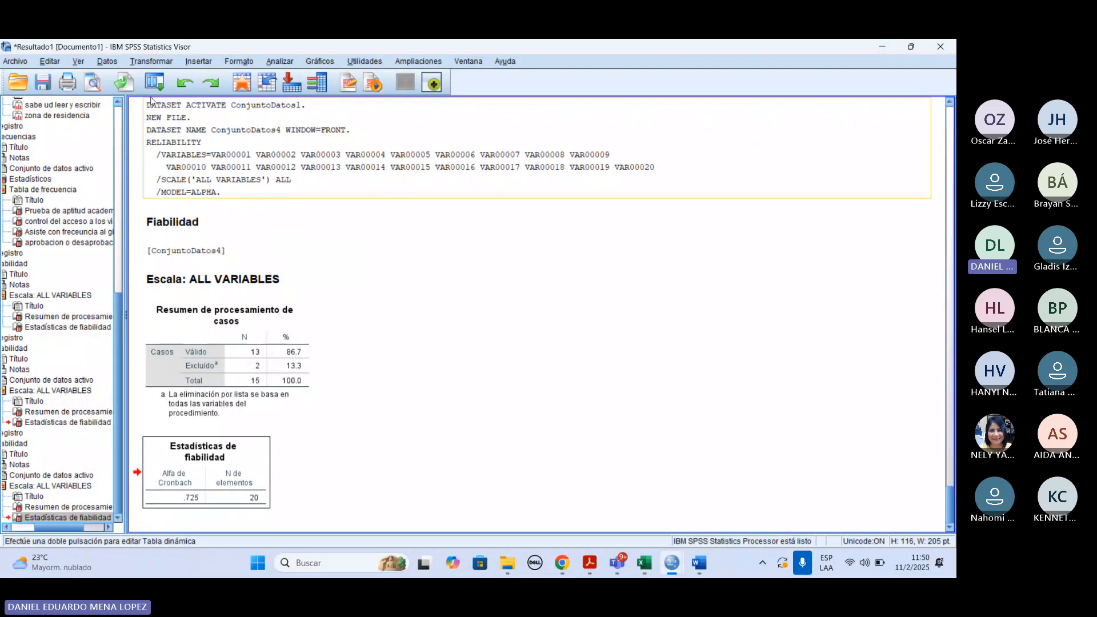
click(92, 83)
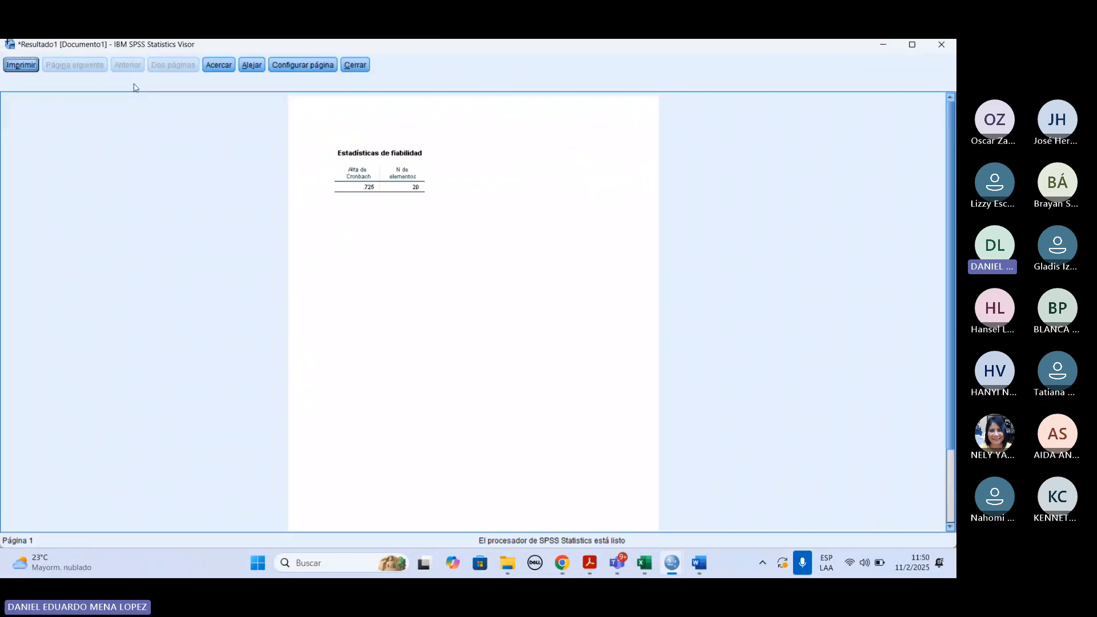
click(219, 64)
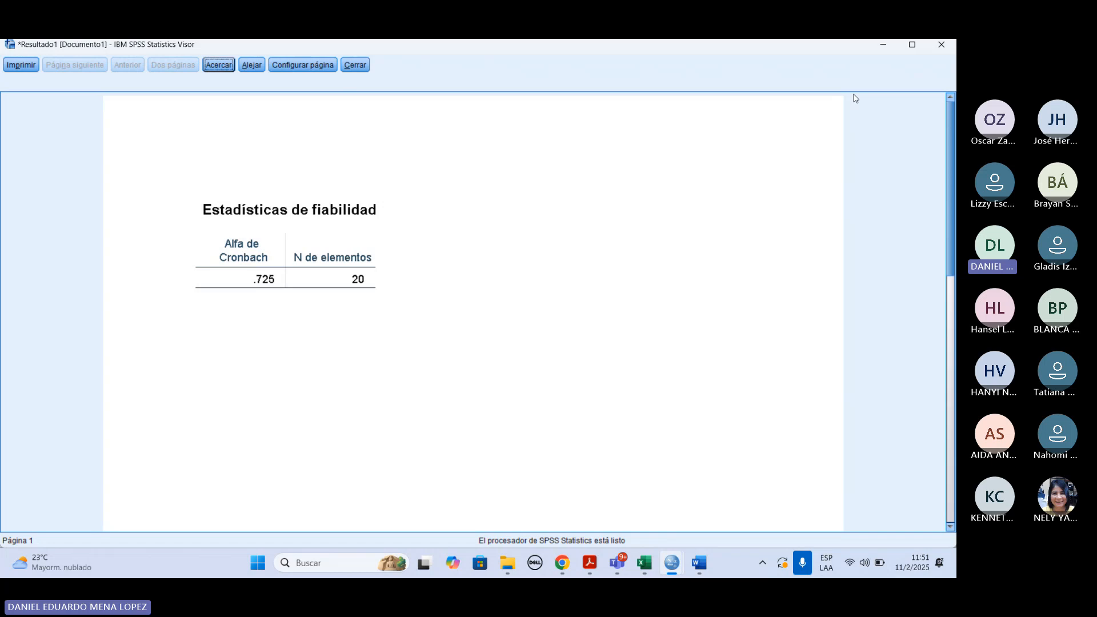
click(890, 46)
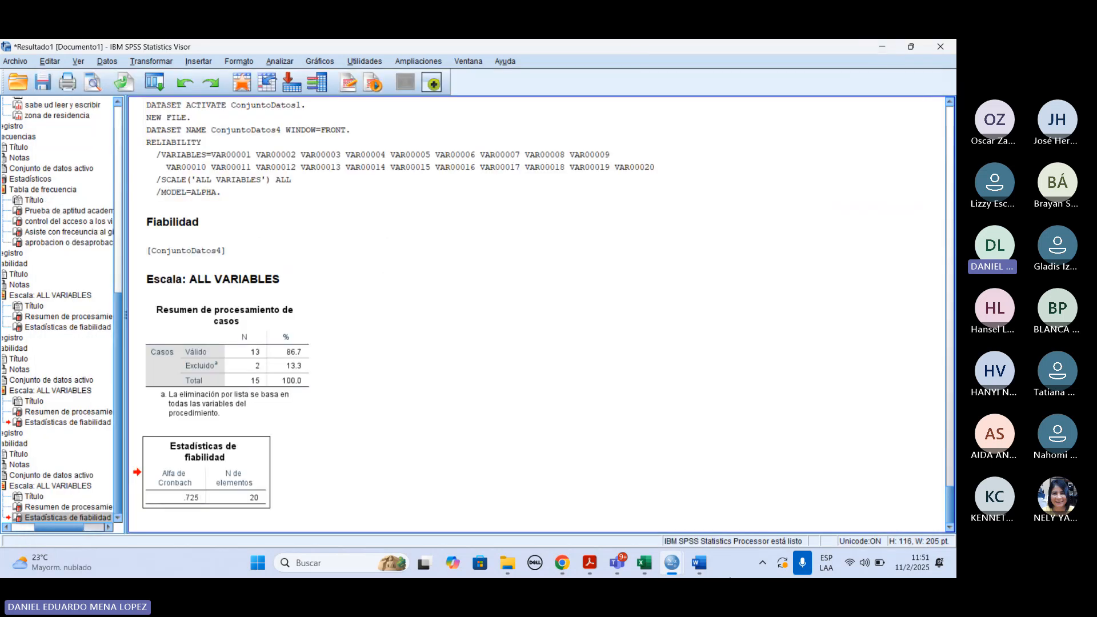
Step: Switch to File Explorer's SPSS PROMOCION #4 folder and view the image Metrica Alfa de Crombach in a maximized window
click(508, 563)
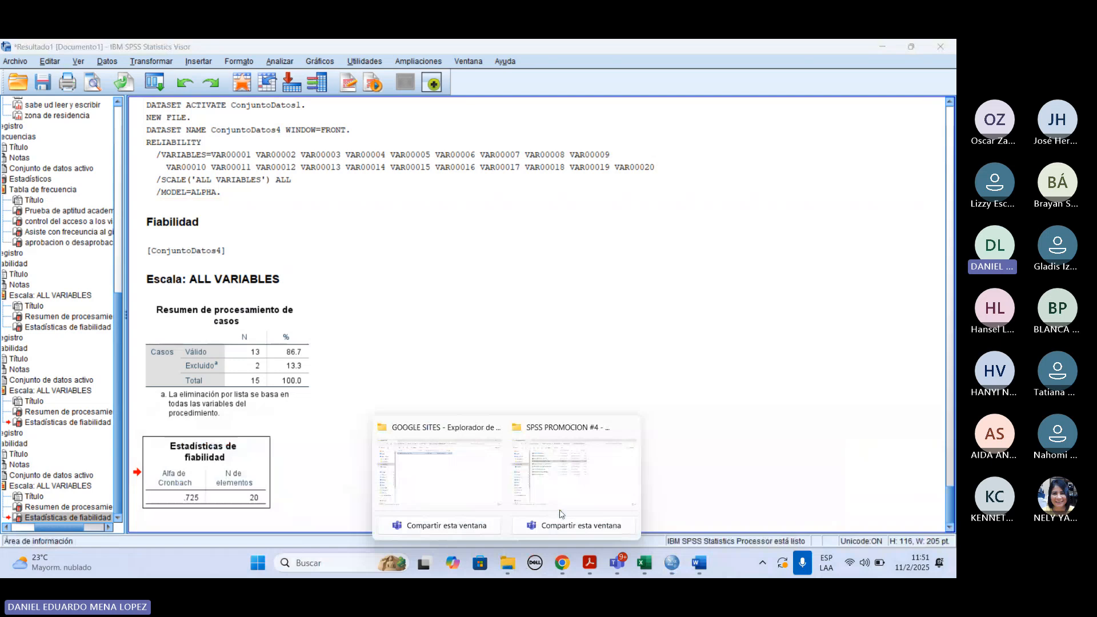
click(561, 514)
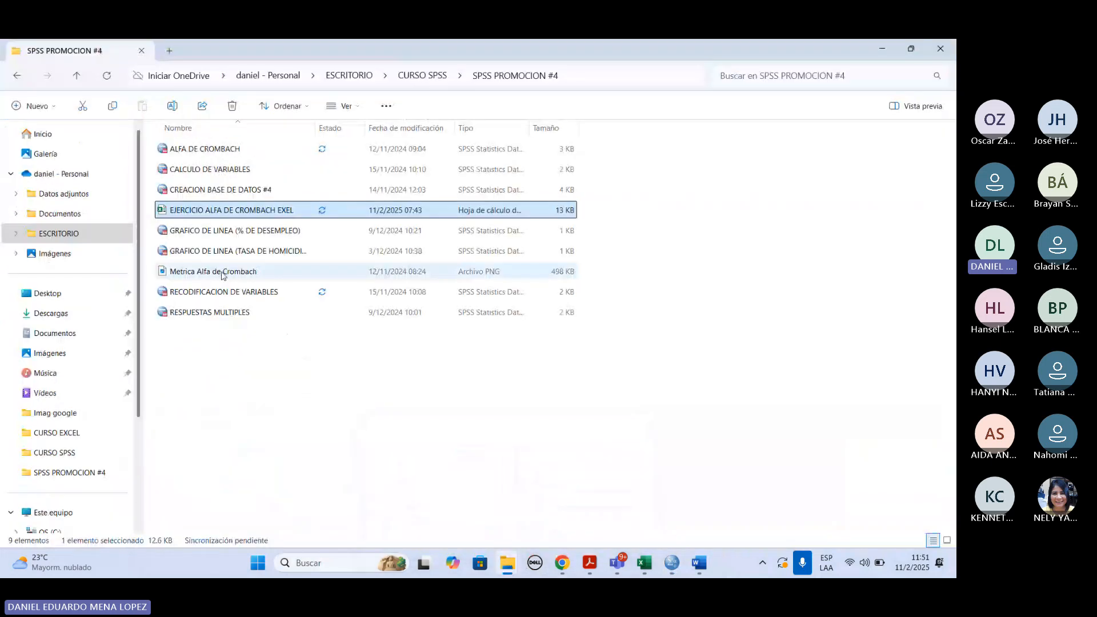
double_click(223, 273)
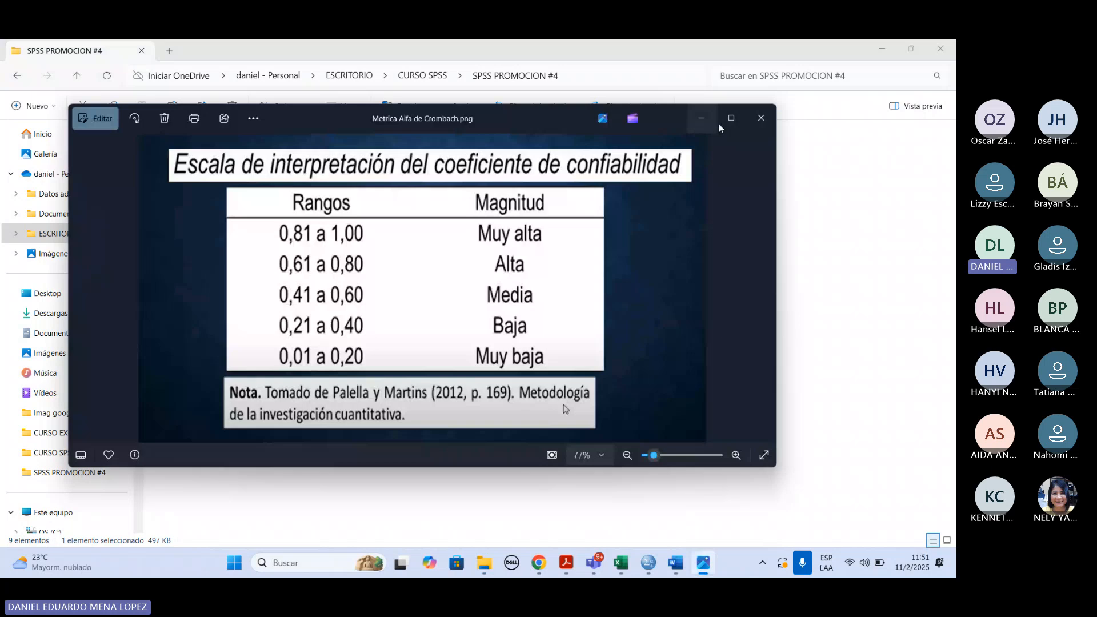
click(728, 117)
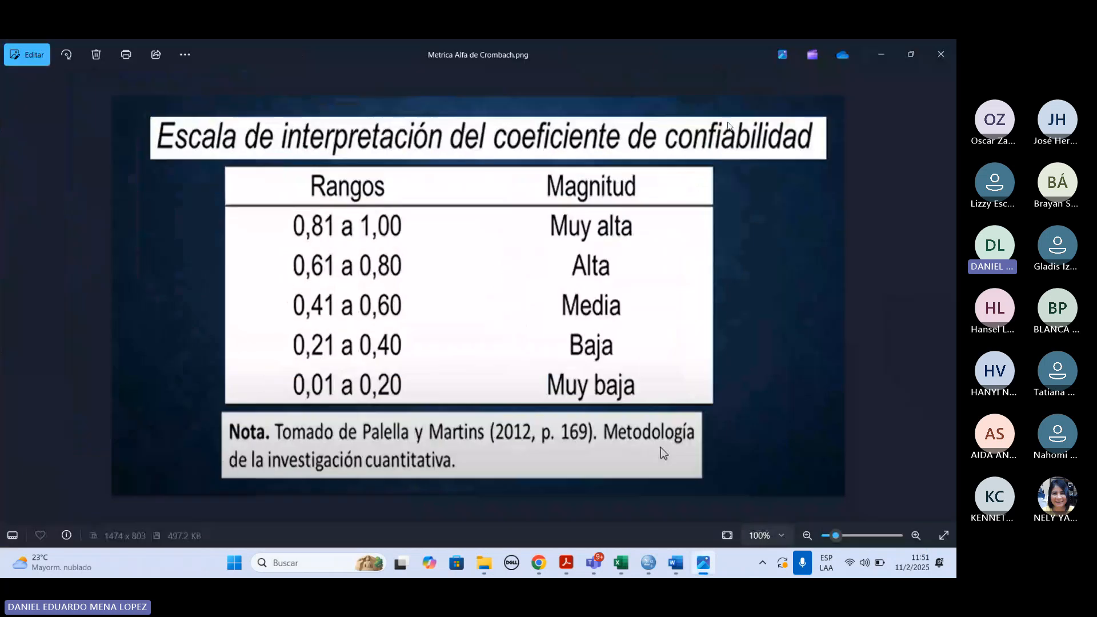